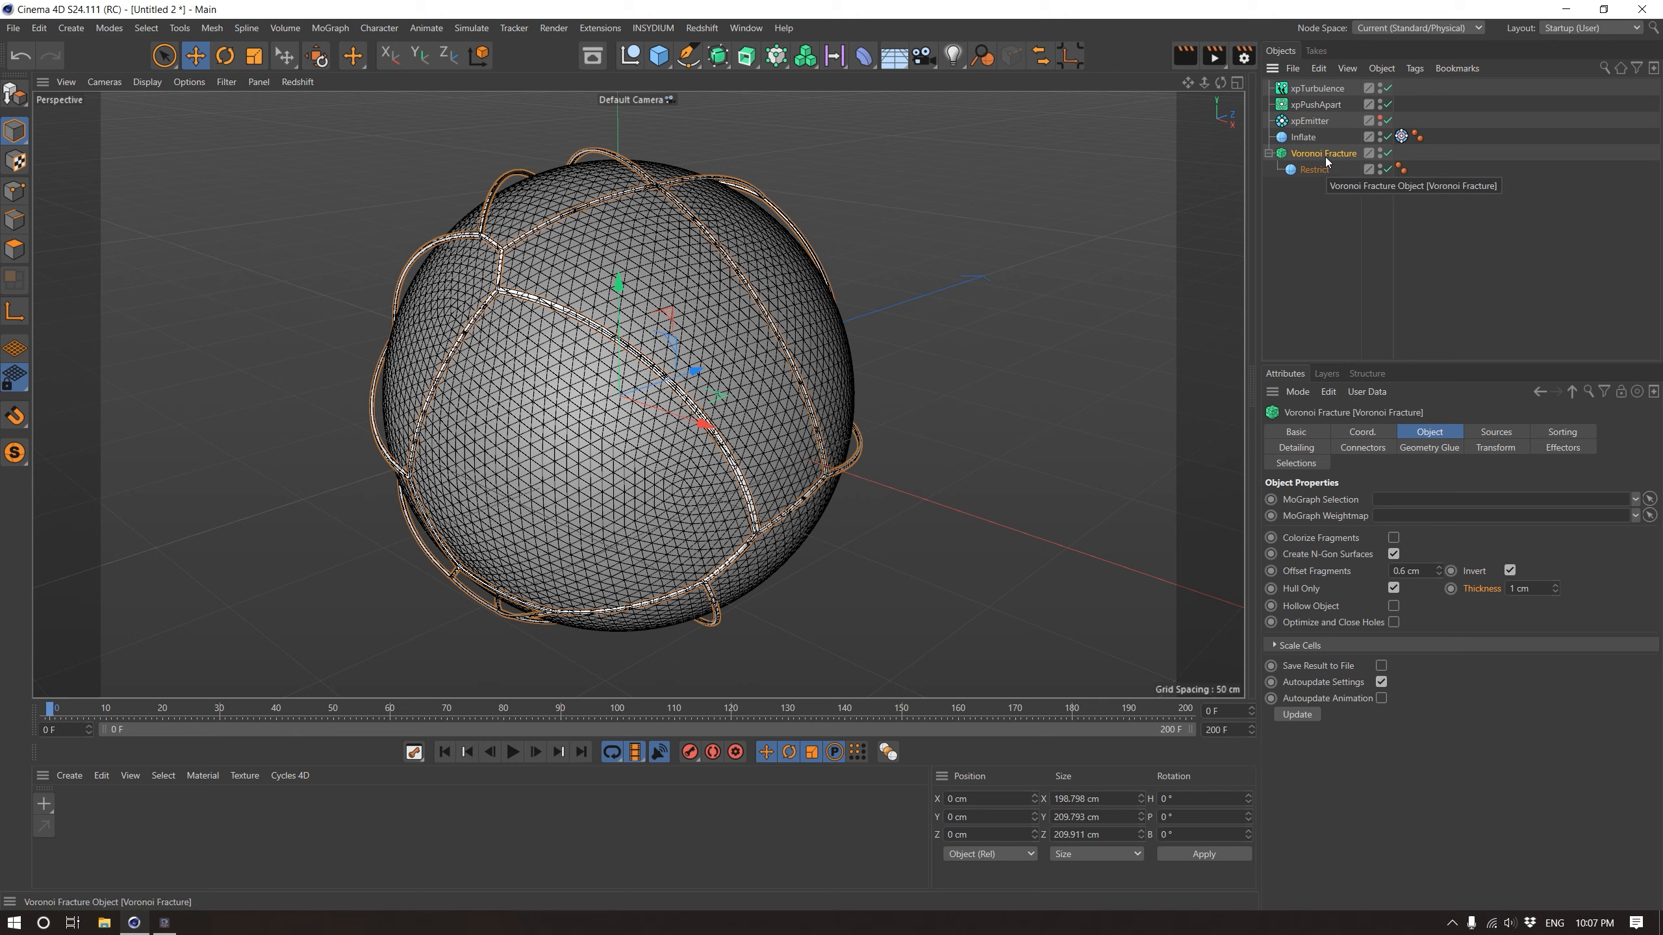
Add an xpCollider tag to the Voronoi Fracture object
right_click(1323, 154)
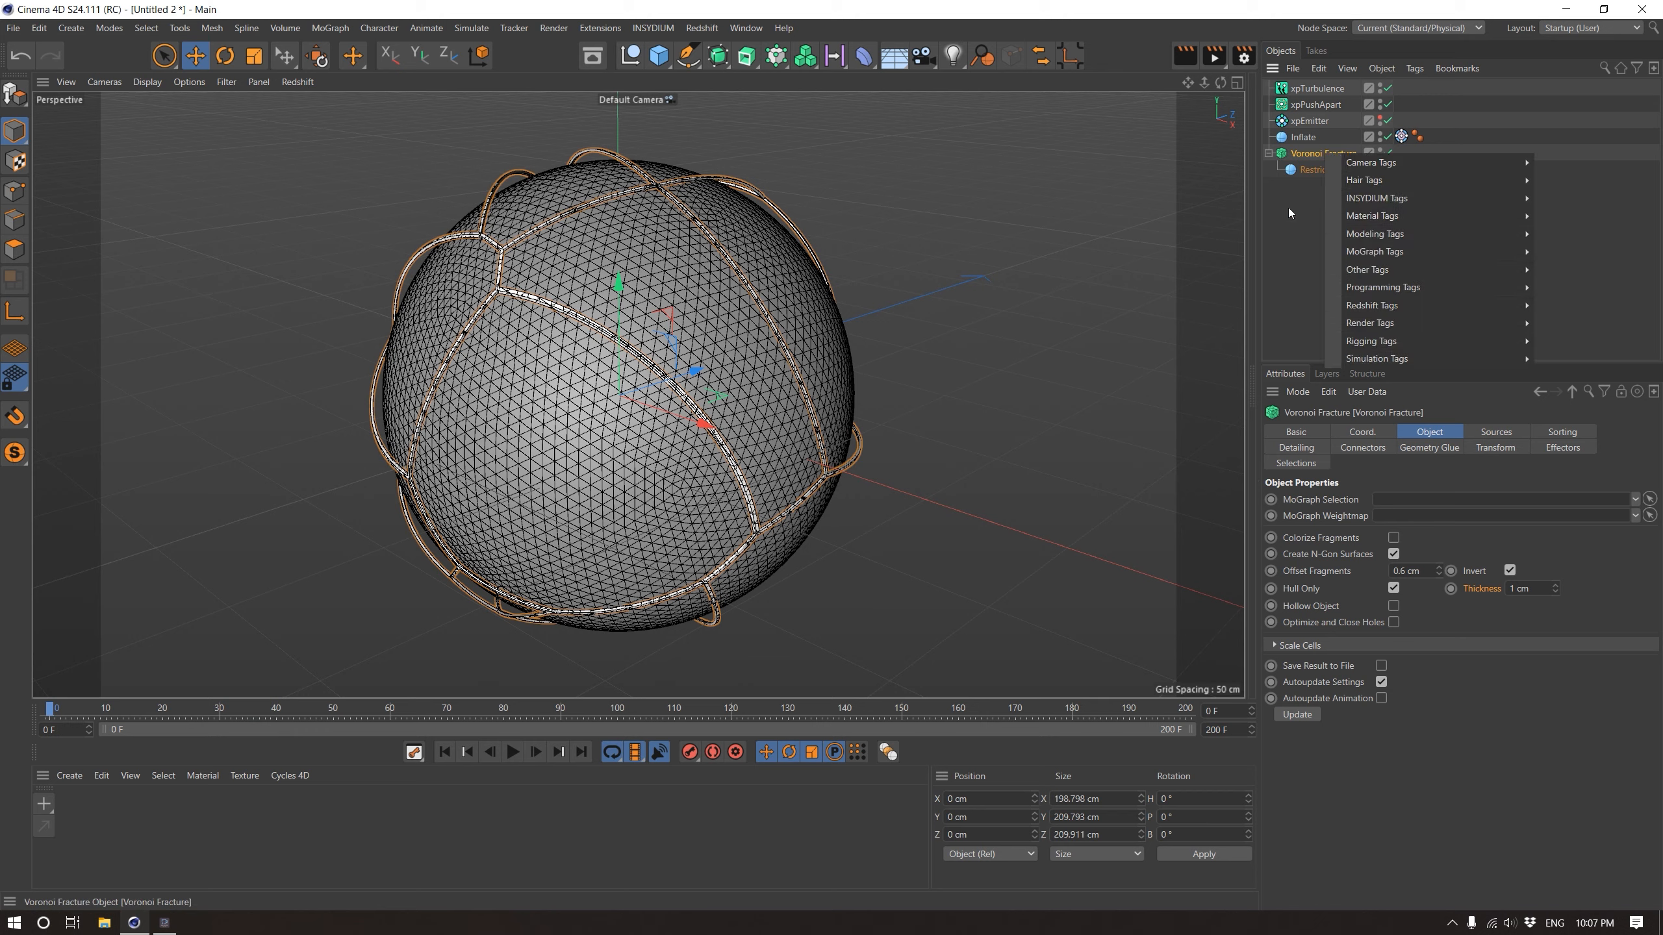
right_click(1312, 139)
right_click(1303, 154)
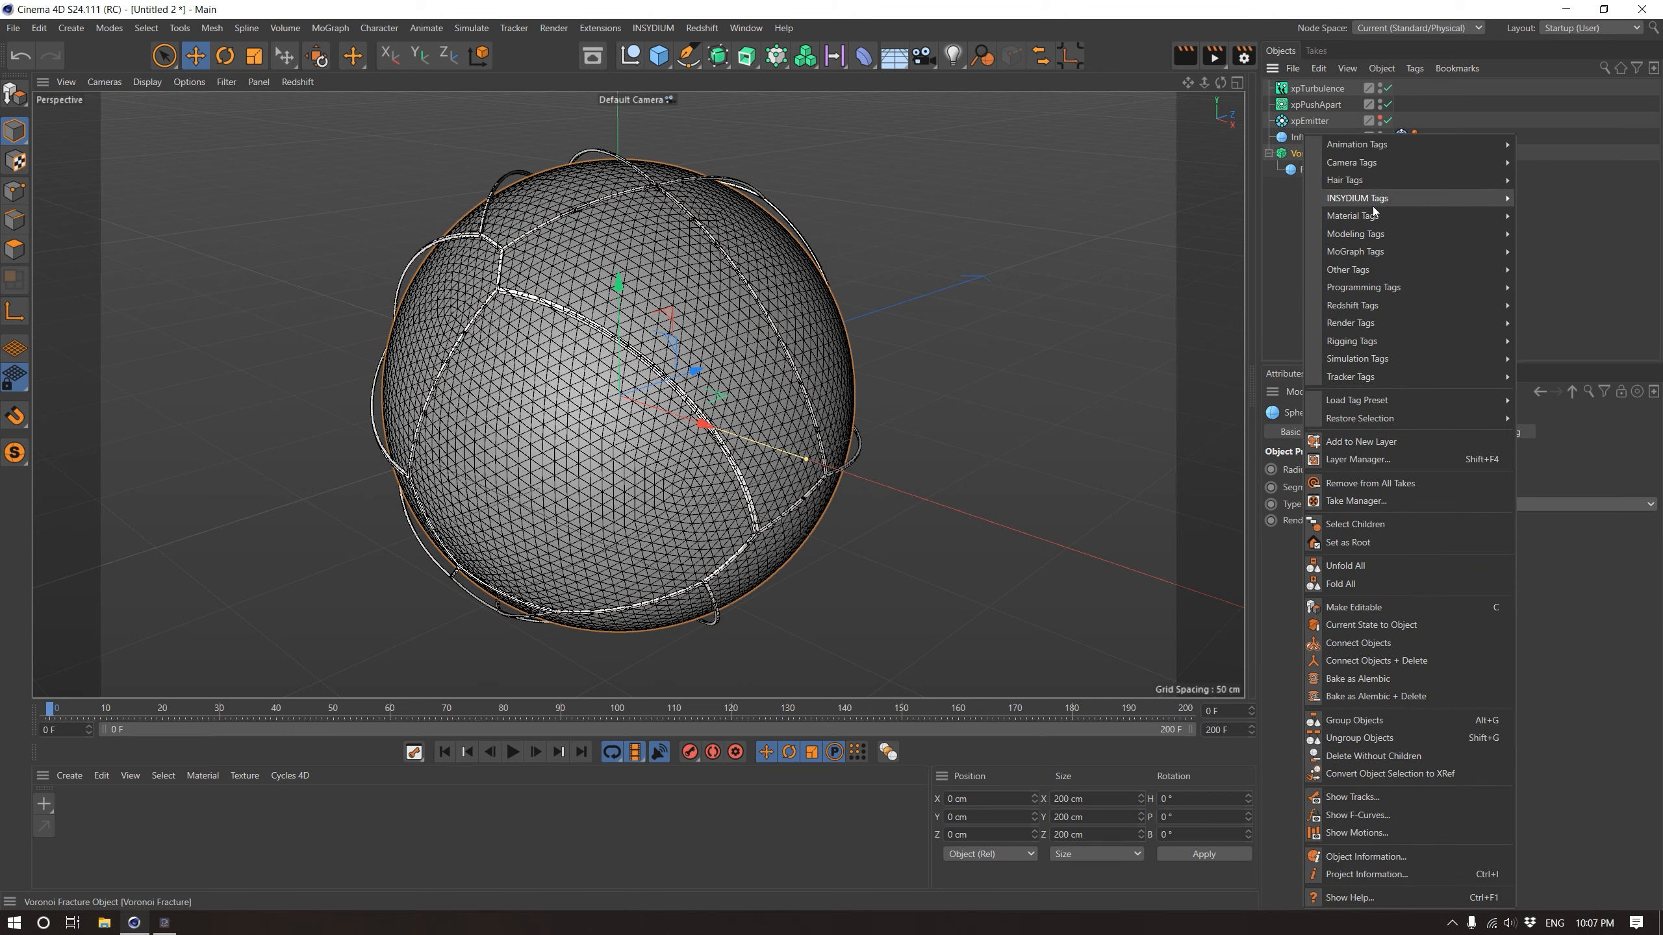
mouse_move(1372, 203)
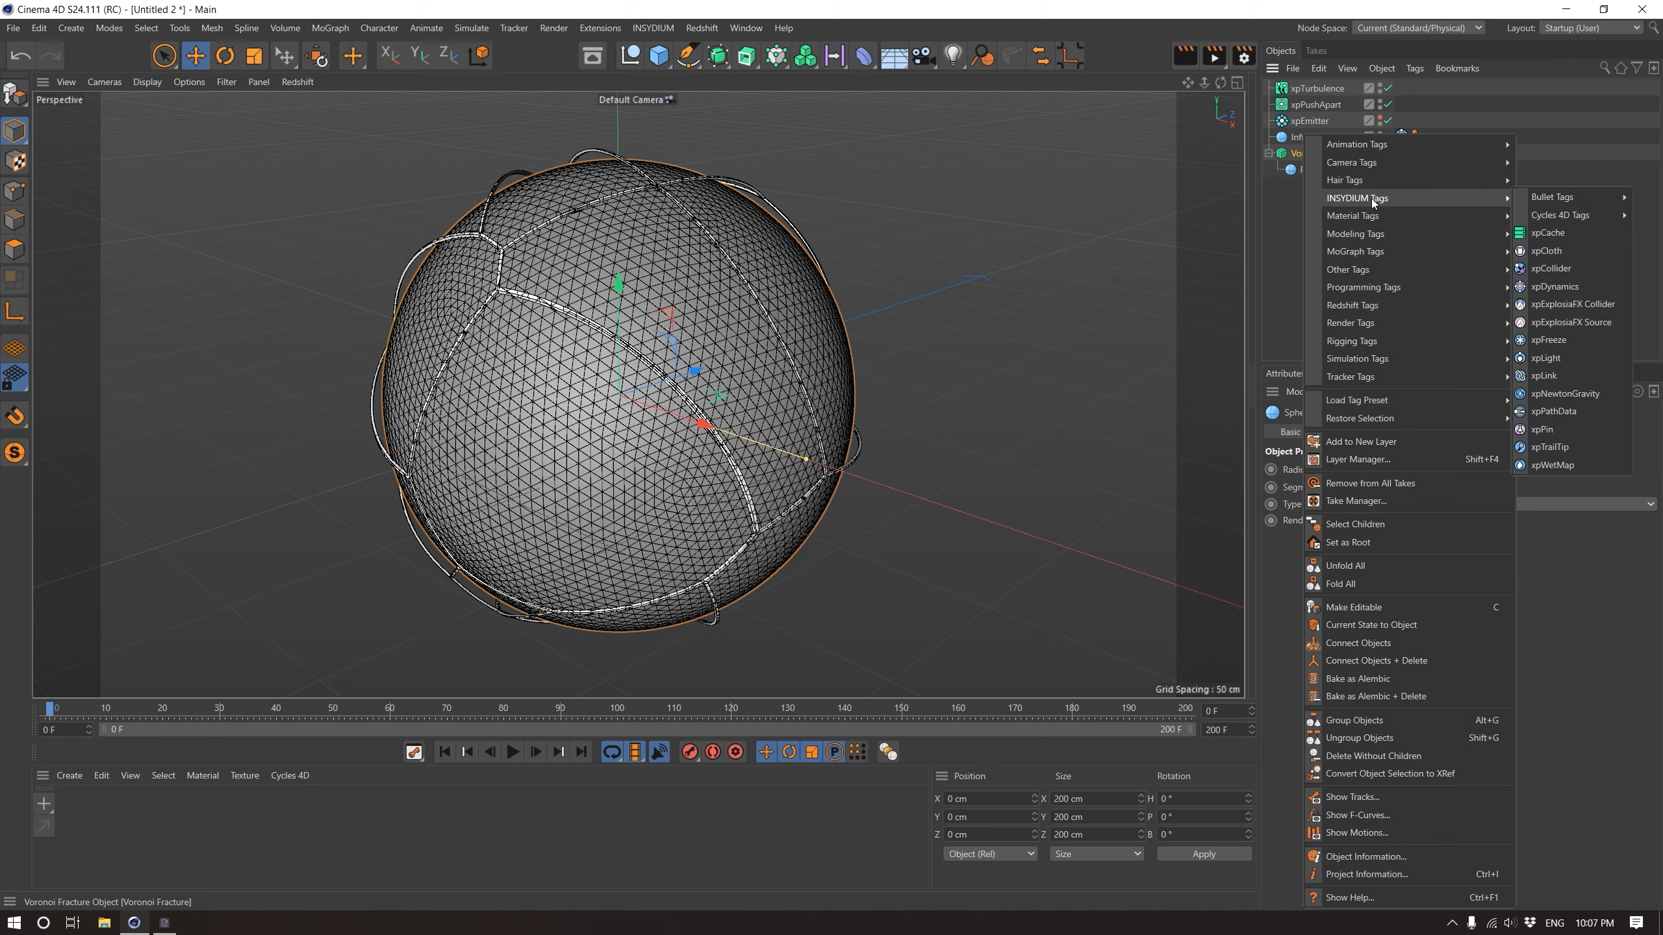
click(1551, 268)
click(1503, 227)
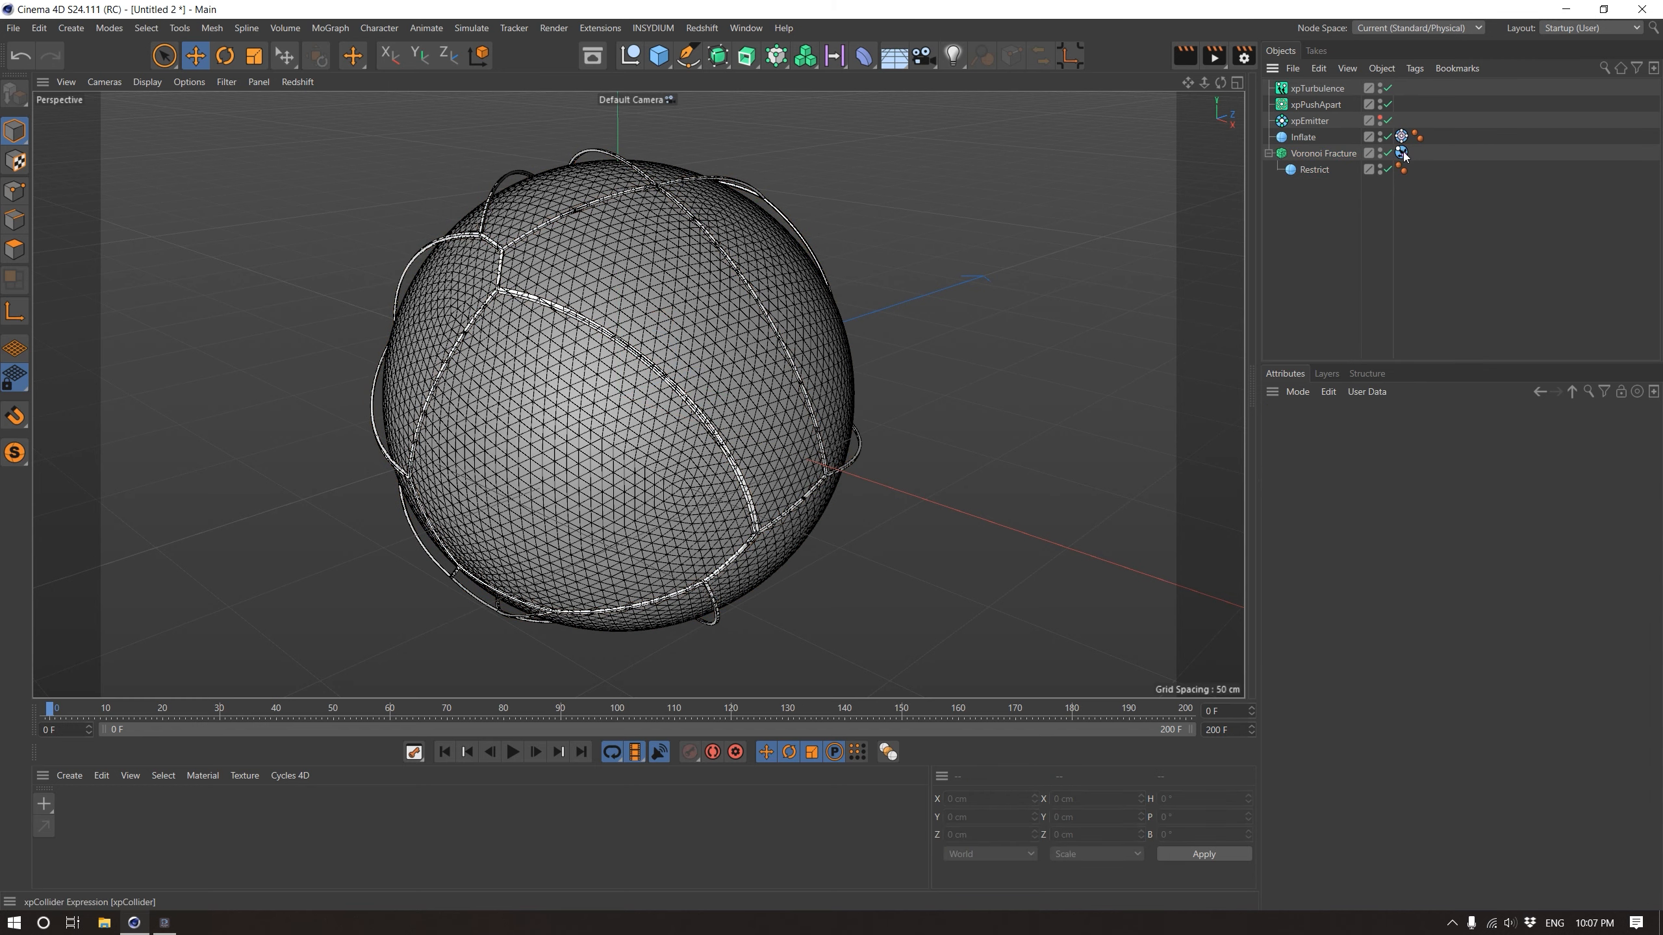
Set the Voronoi Fracture collider's Normals to Any and preview the simulation, returning to frame 0
click(1401, 152)
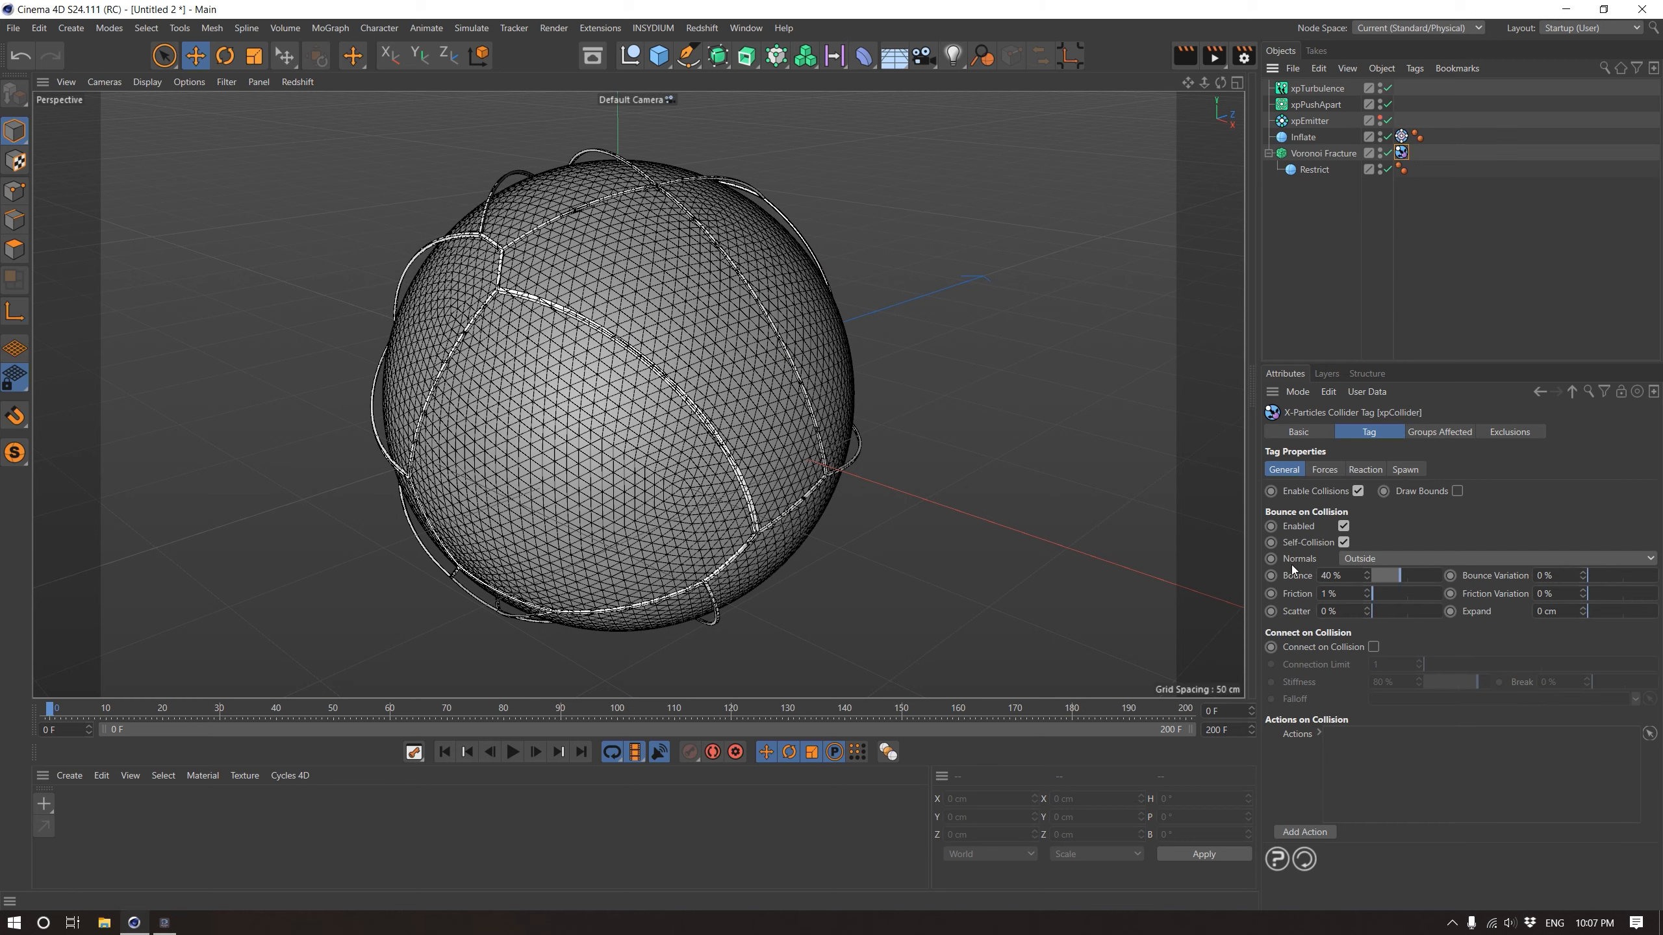
click(1376, 560)
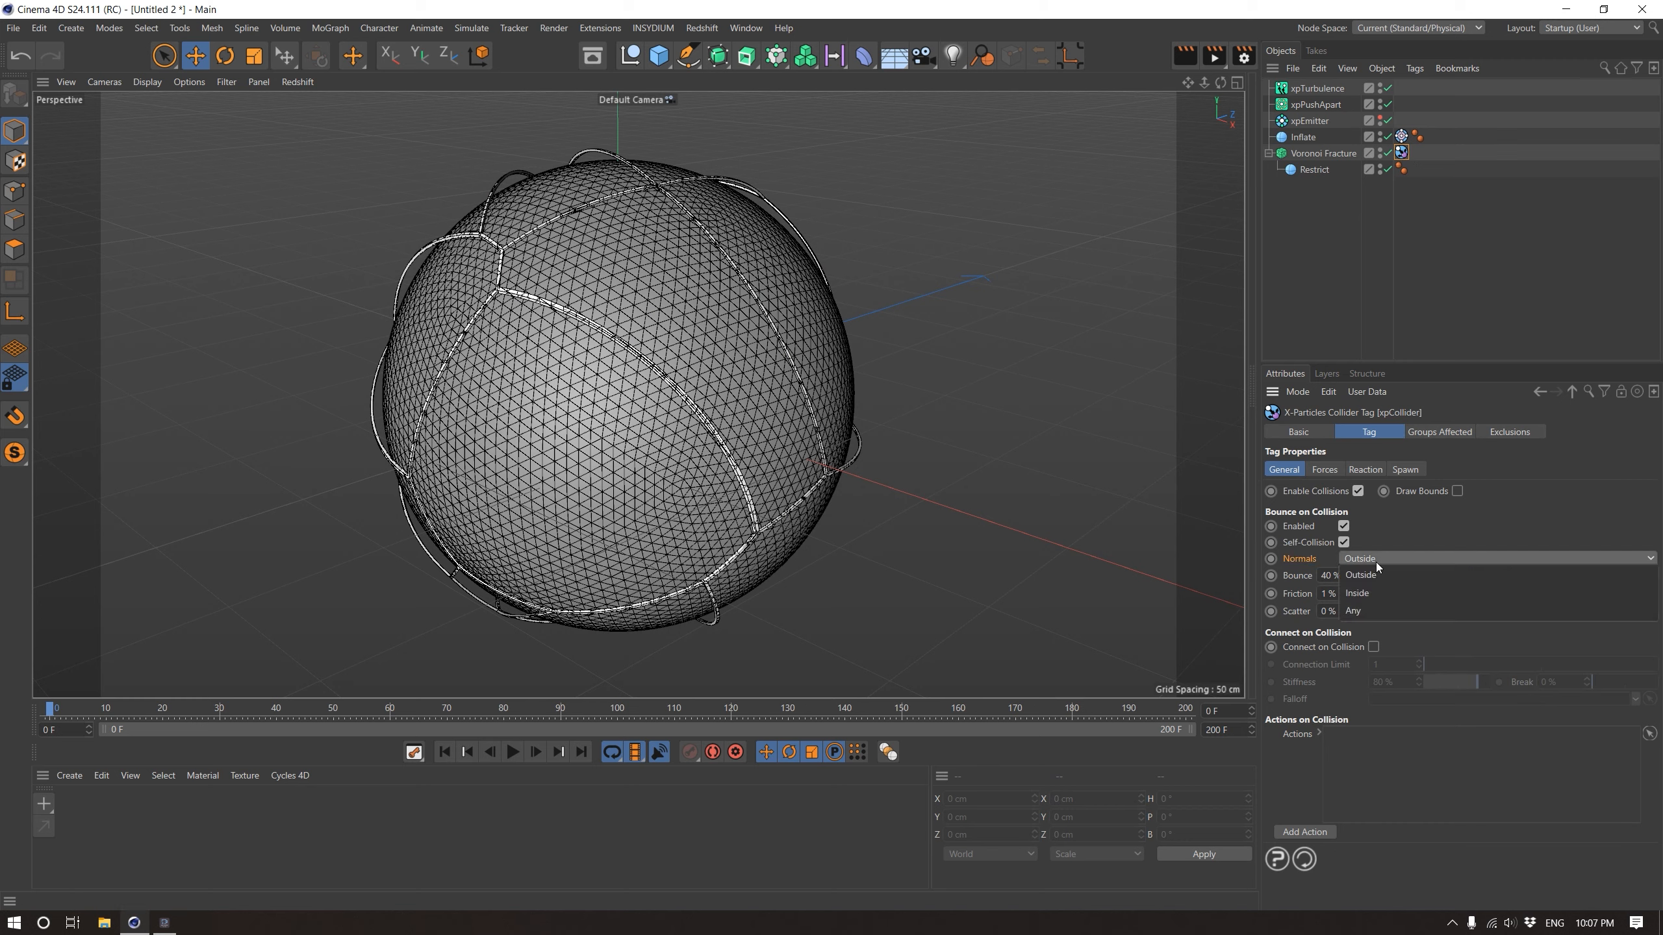
click(1366, 611)
click(513, 752)
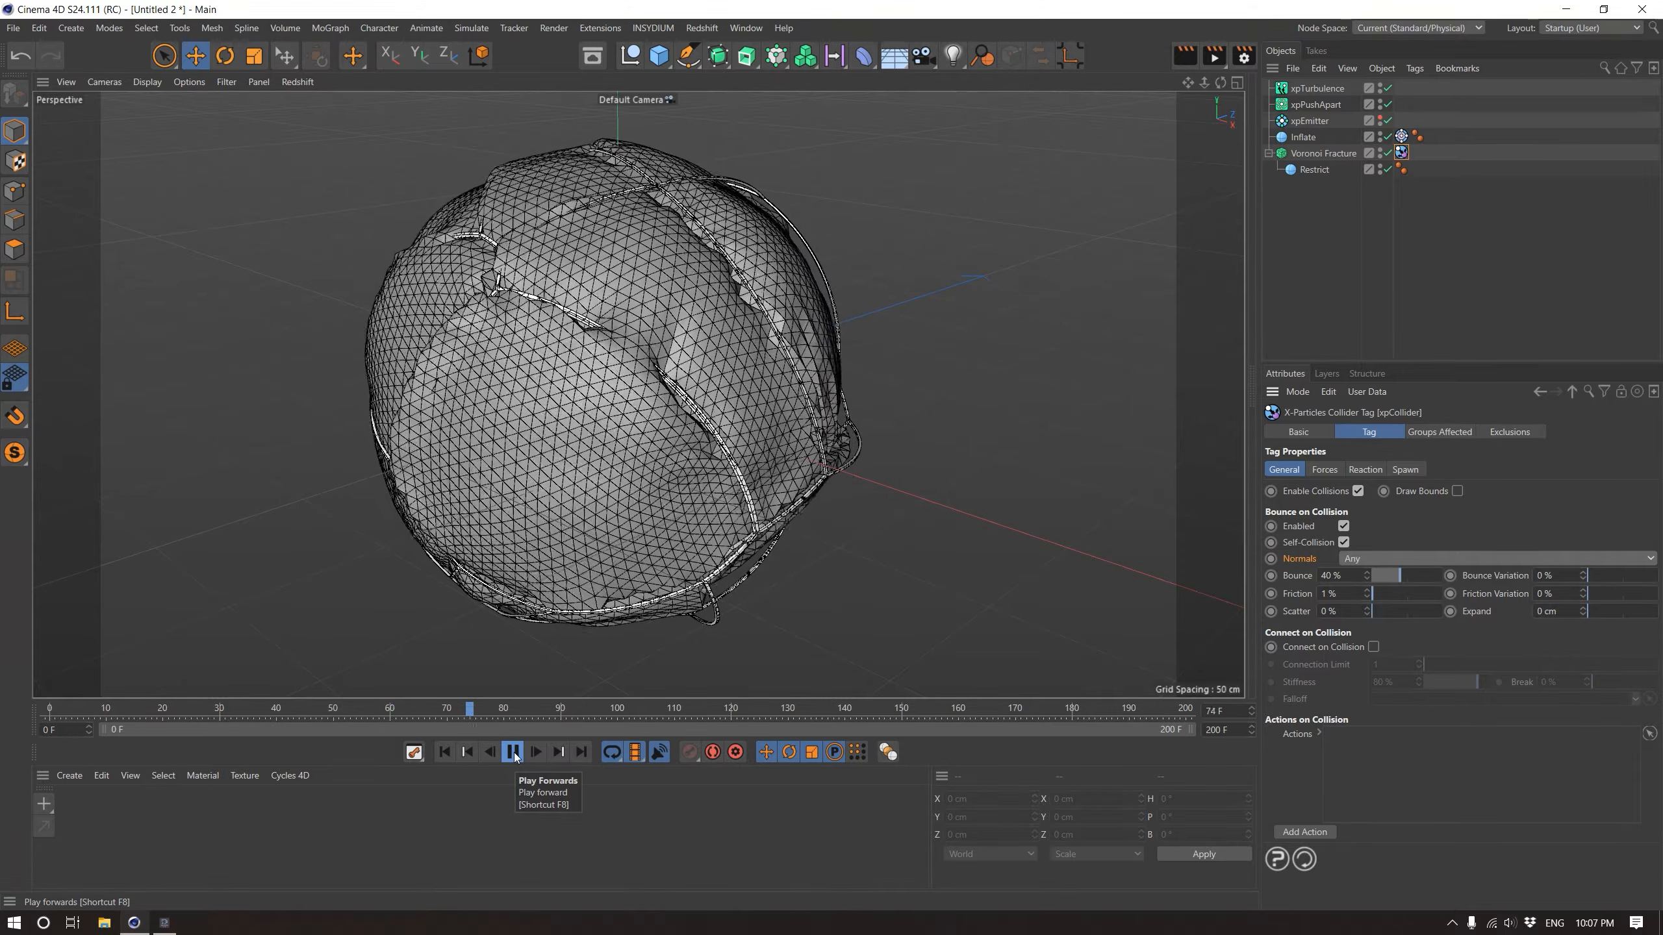
click(513, 752)
click(444, 752)
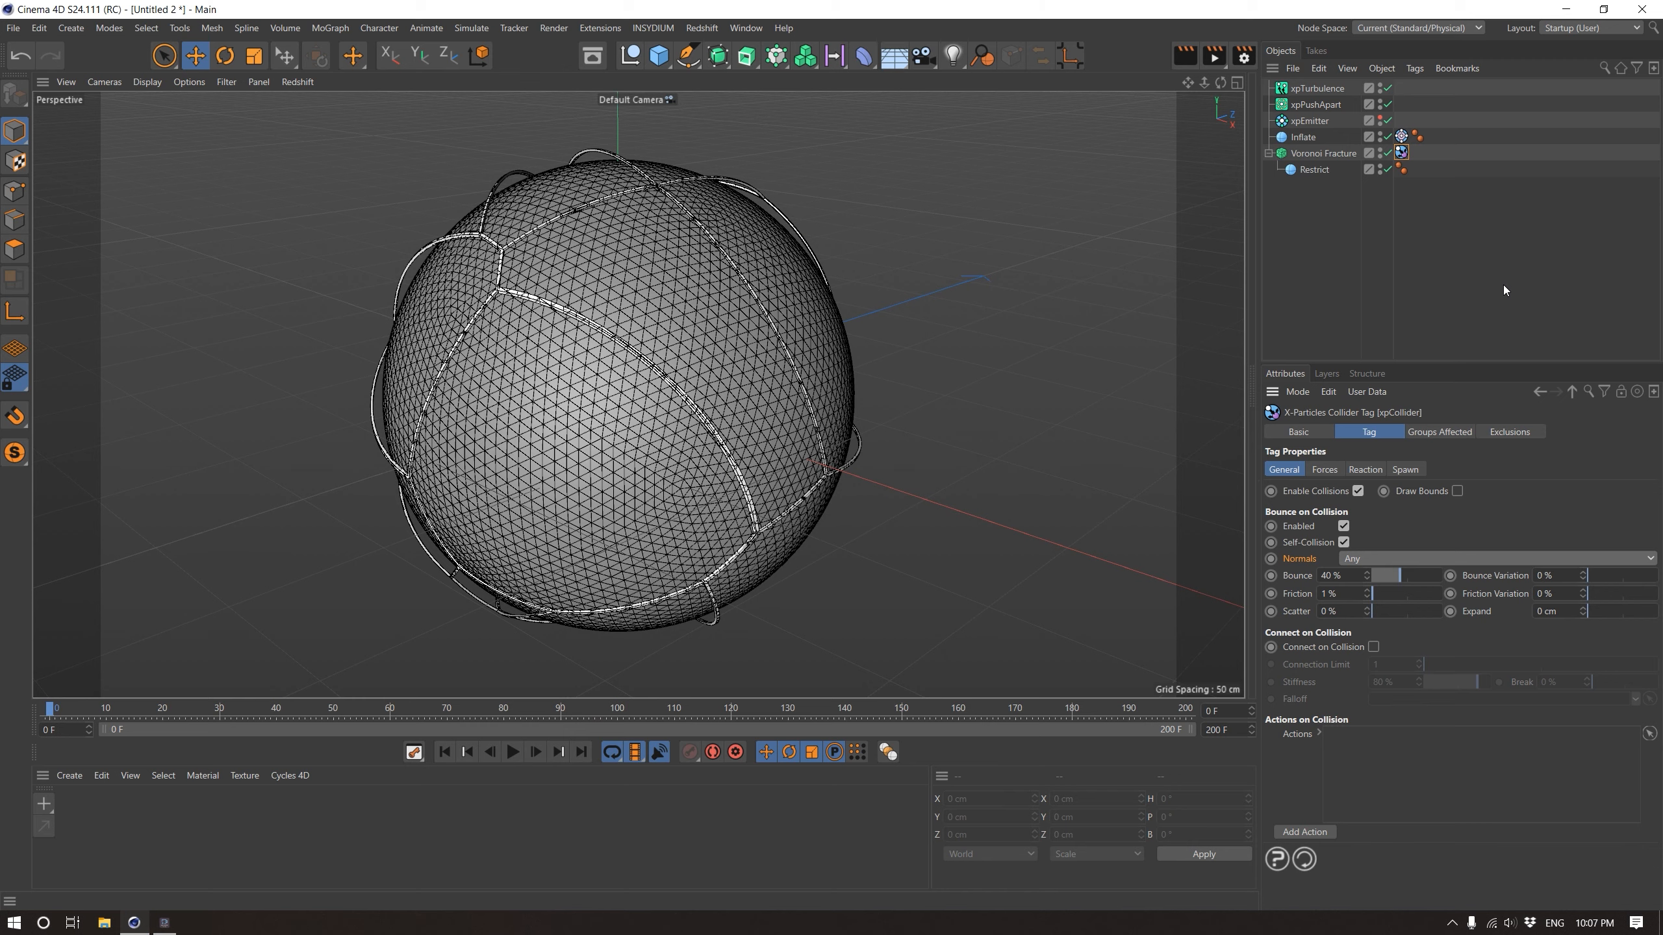
Set the Subframe Steps to 3 in the project's X-Particles dynamics settings
key(ctrl+d)
click(1523, 432)
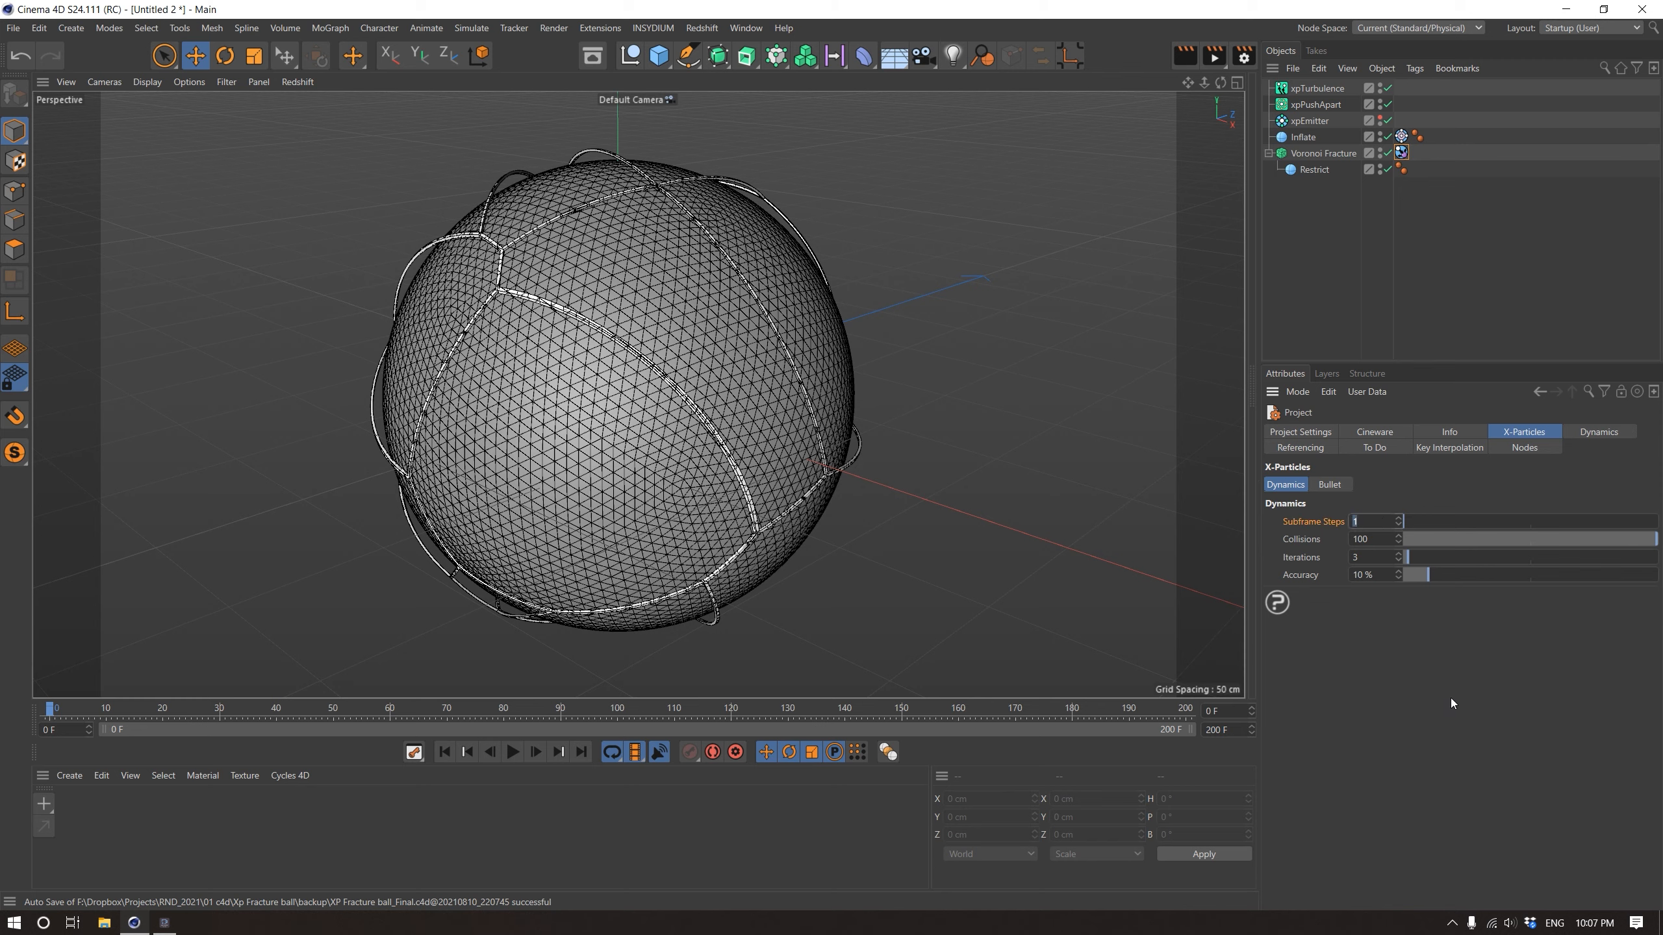
text(3)
key(Return)
Try 6 dynamics Iterations with a short simulation preview, and restore Iterations to 3
click(1390, 557)
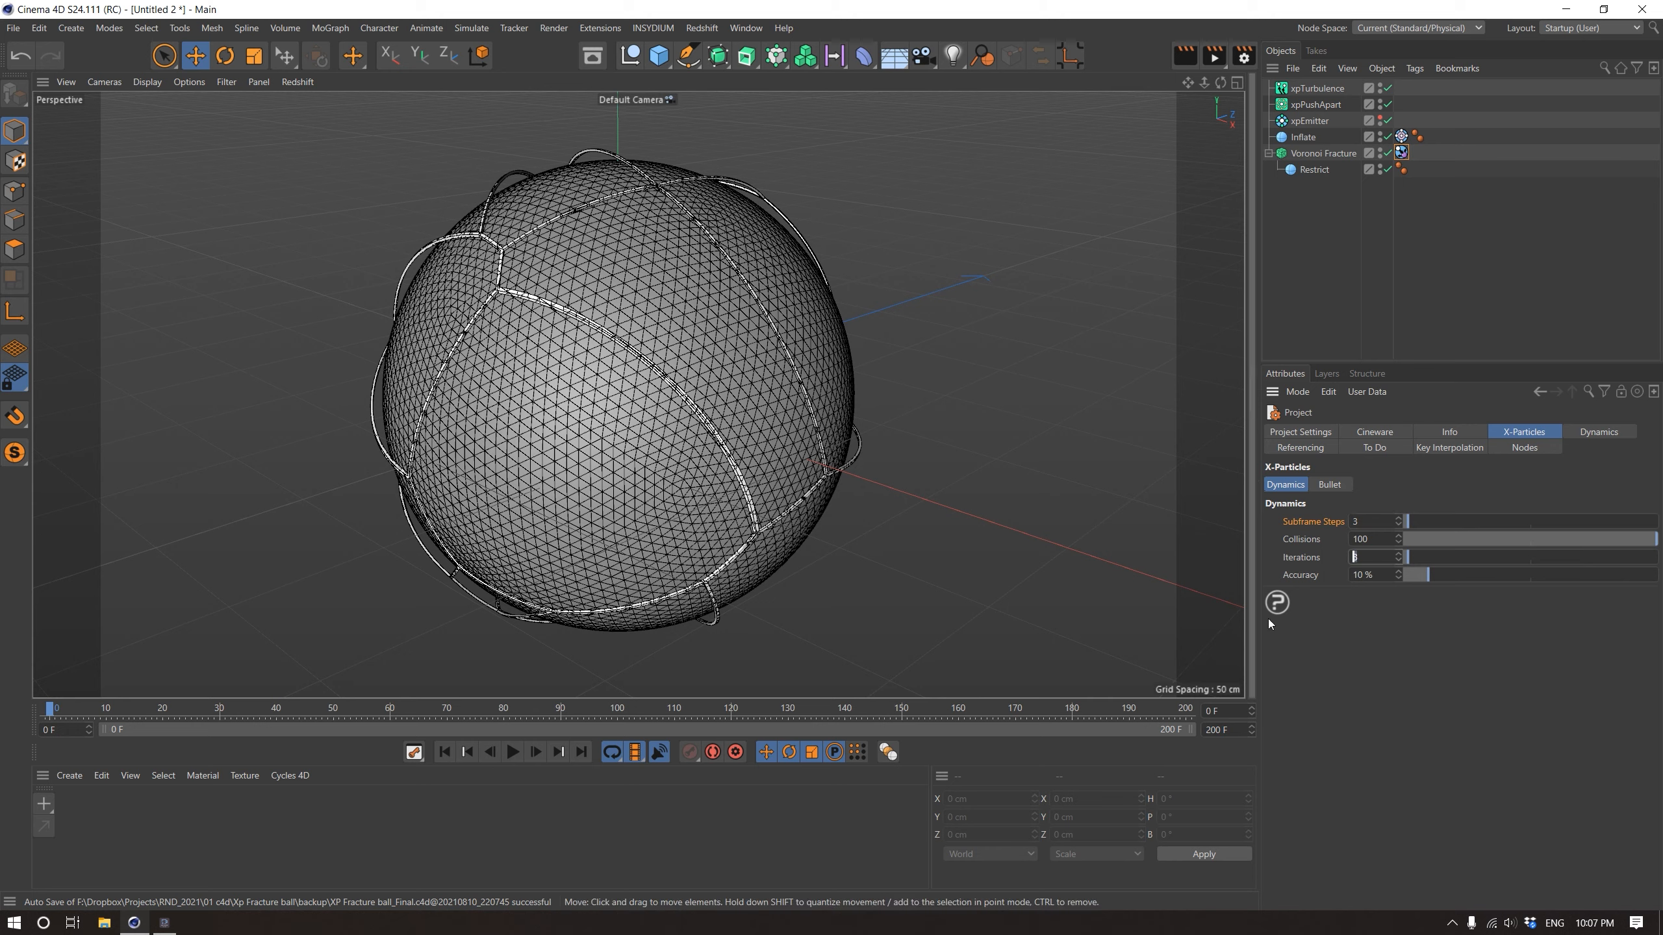
text(6)
key(Return)
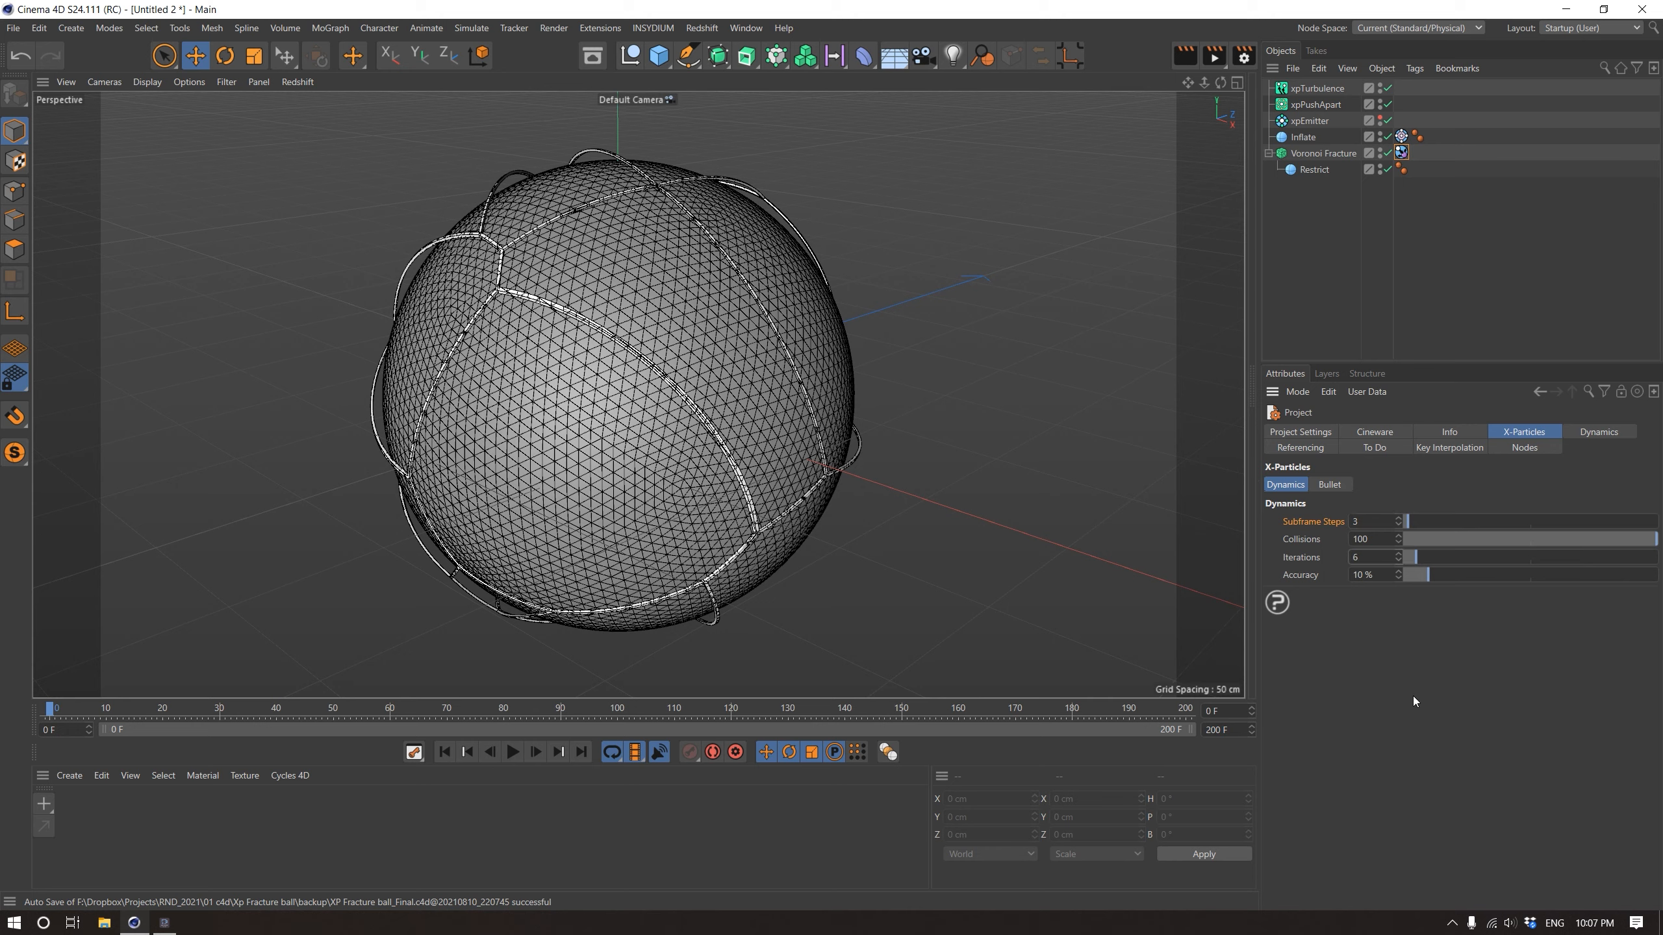
click(514, 753)
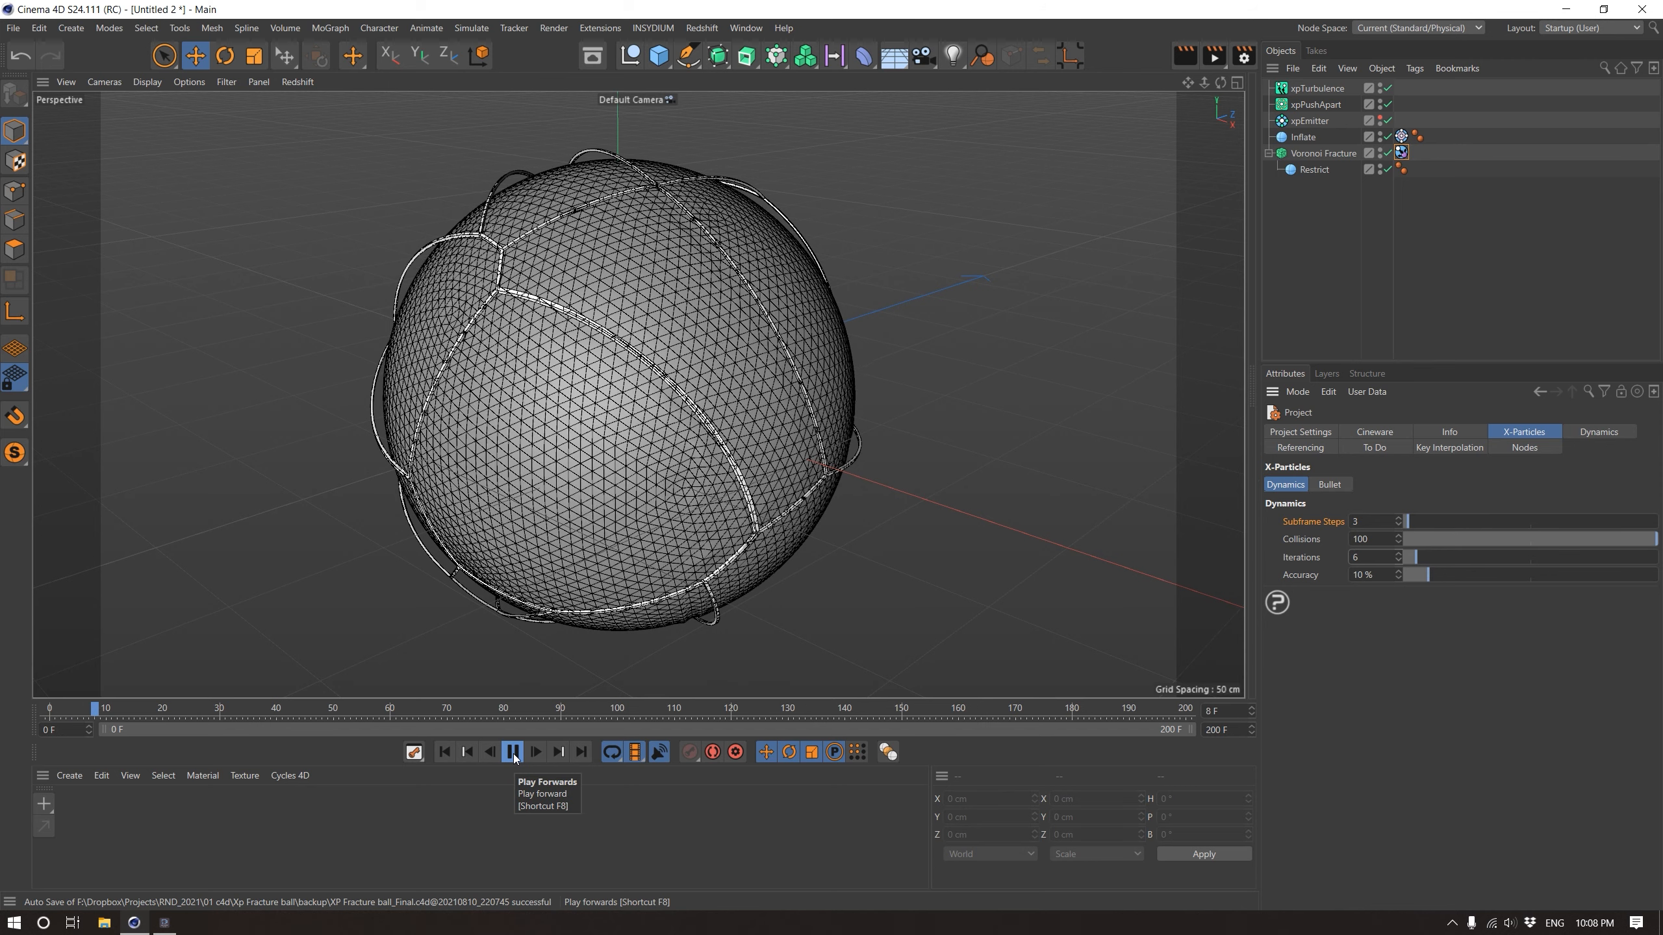
click(514, 754)
click(444, 752)
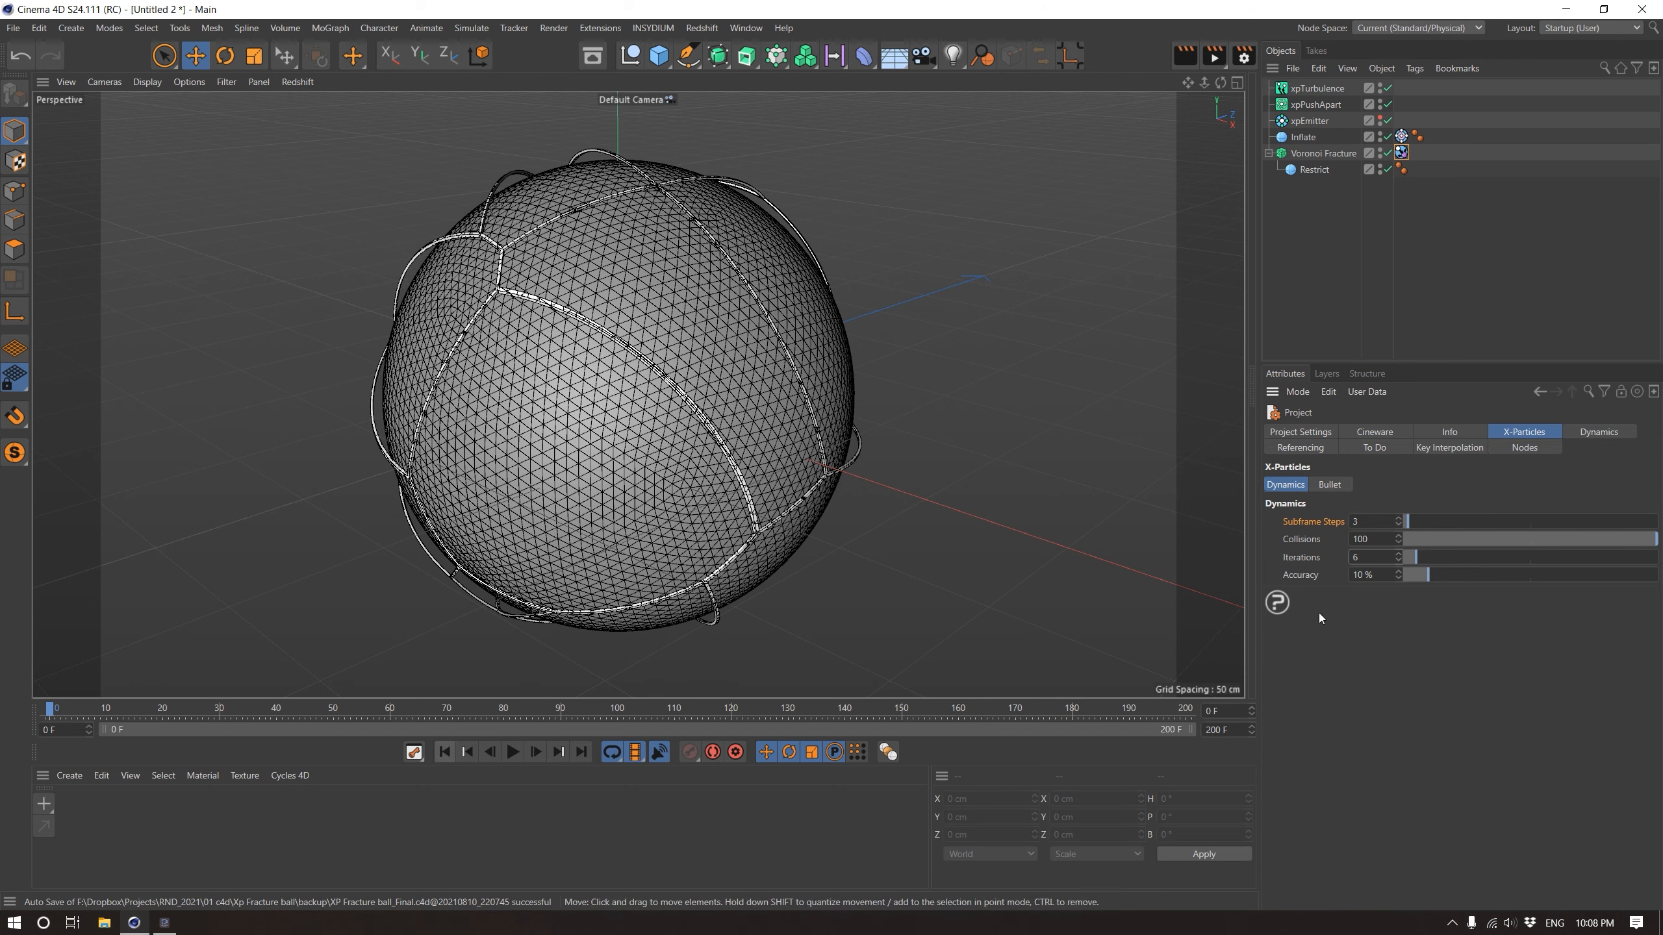
double_click(1377, 562)
text(3)
key(Return)
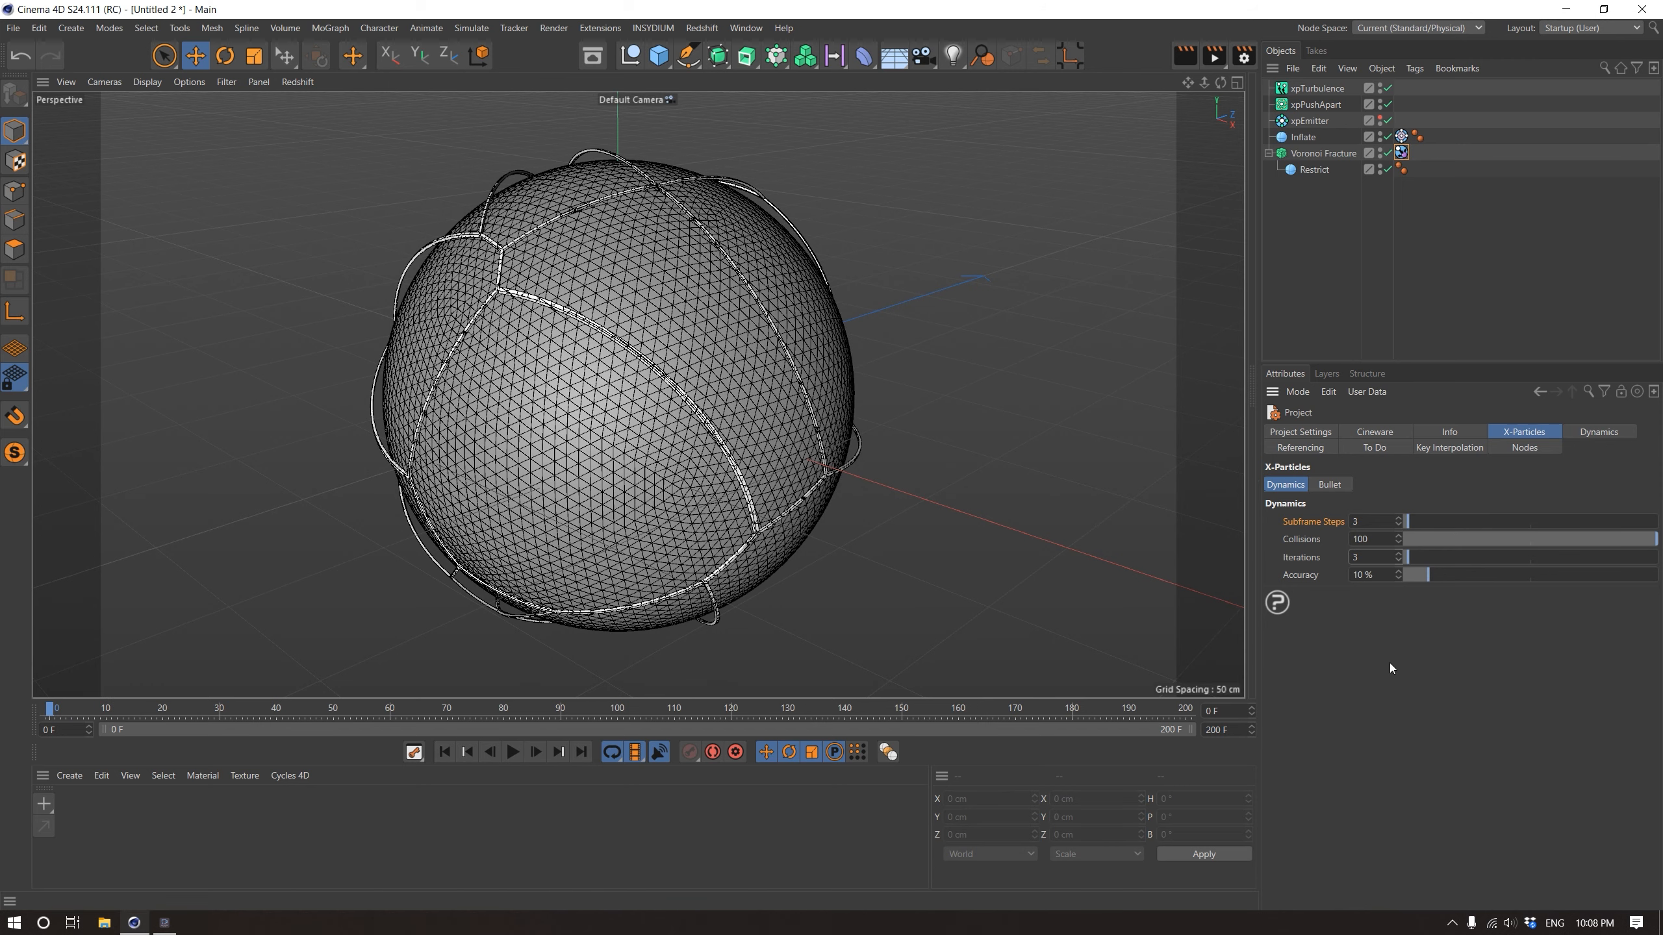
Play the simulation for about 30 frames to check the seam collisions, and rewind to frame 0
click(514, 752)
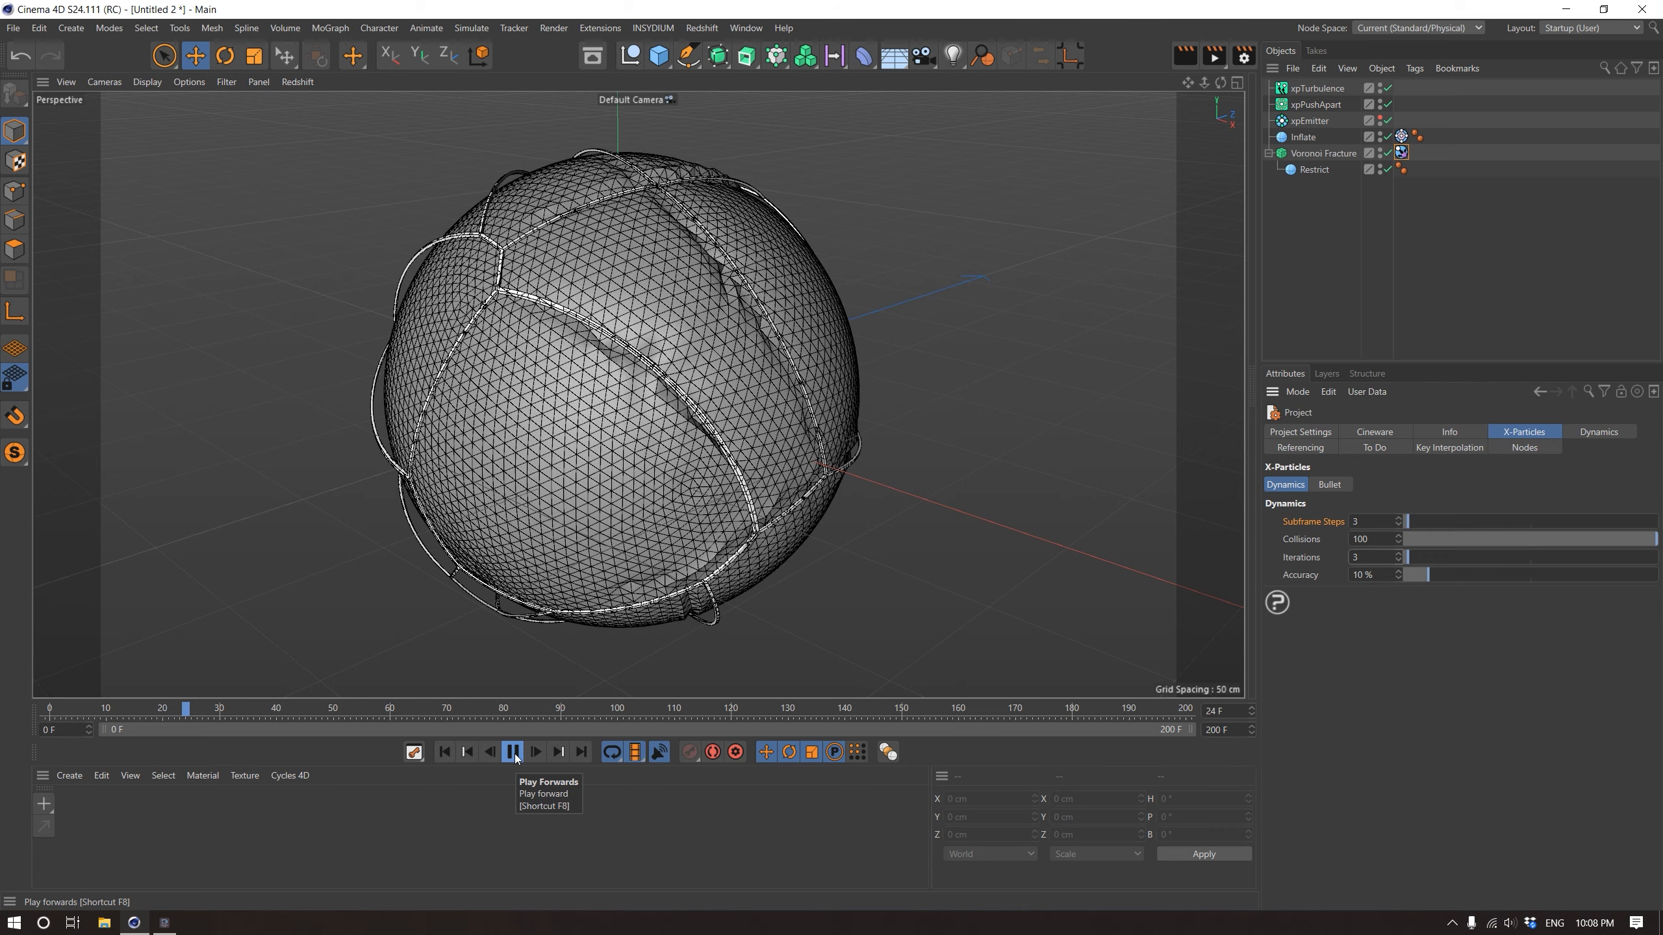
click(514, 752)
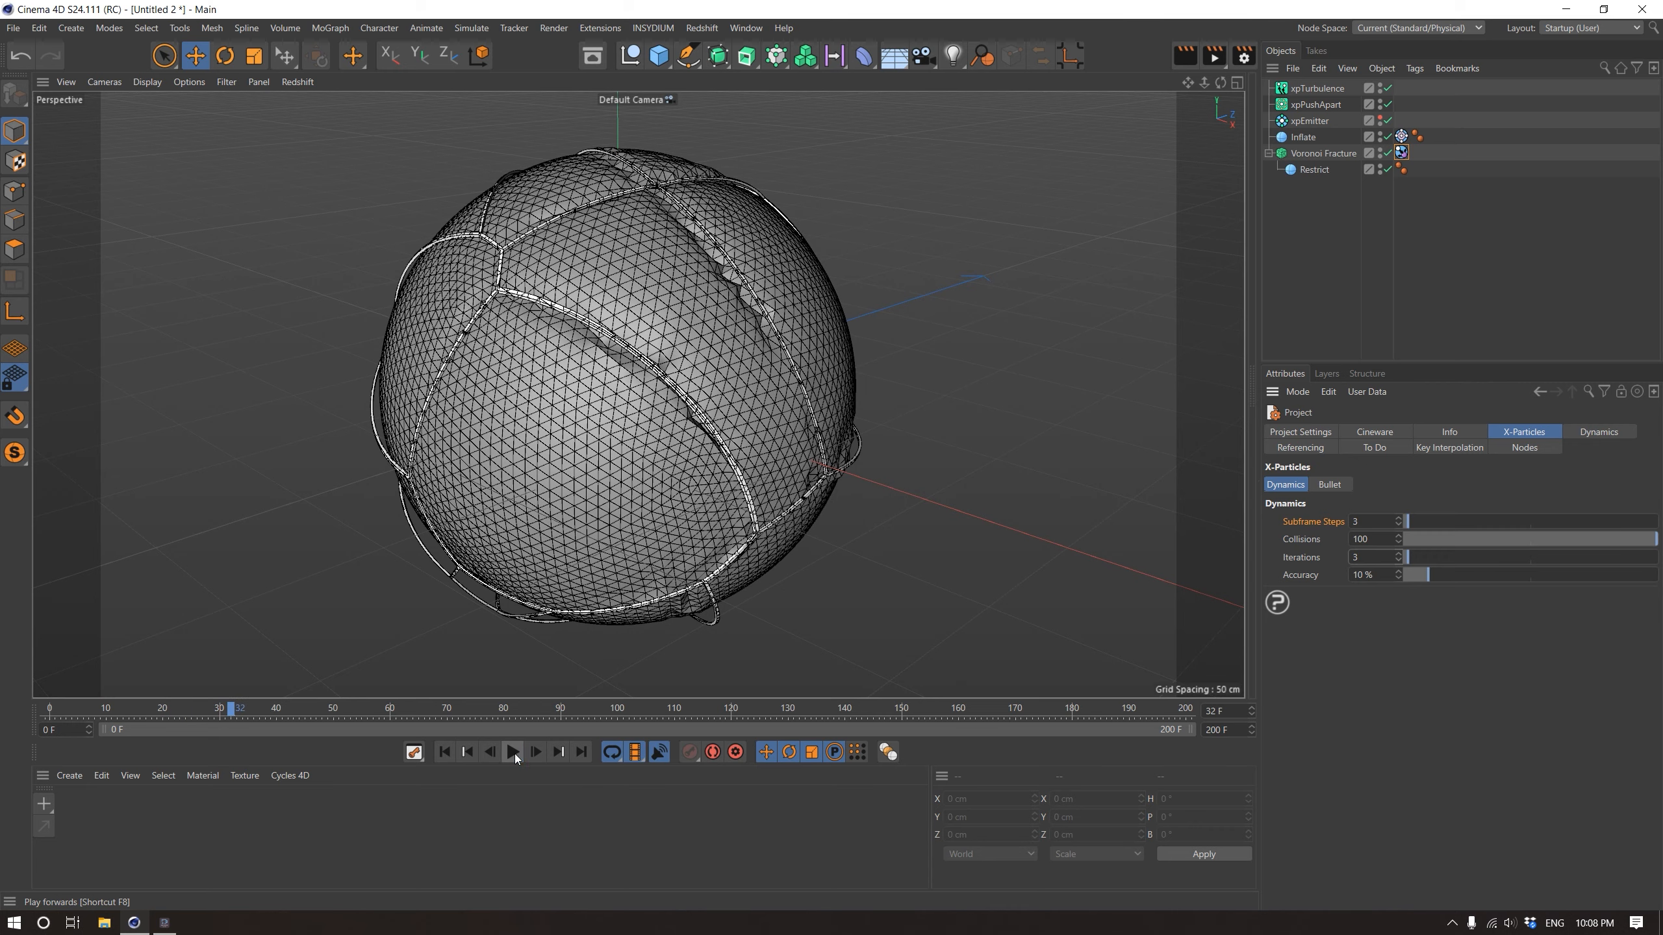
click(444, 752)
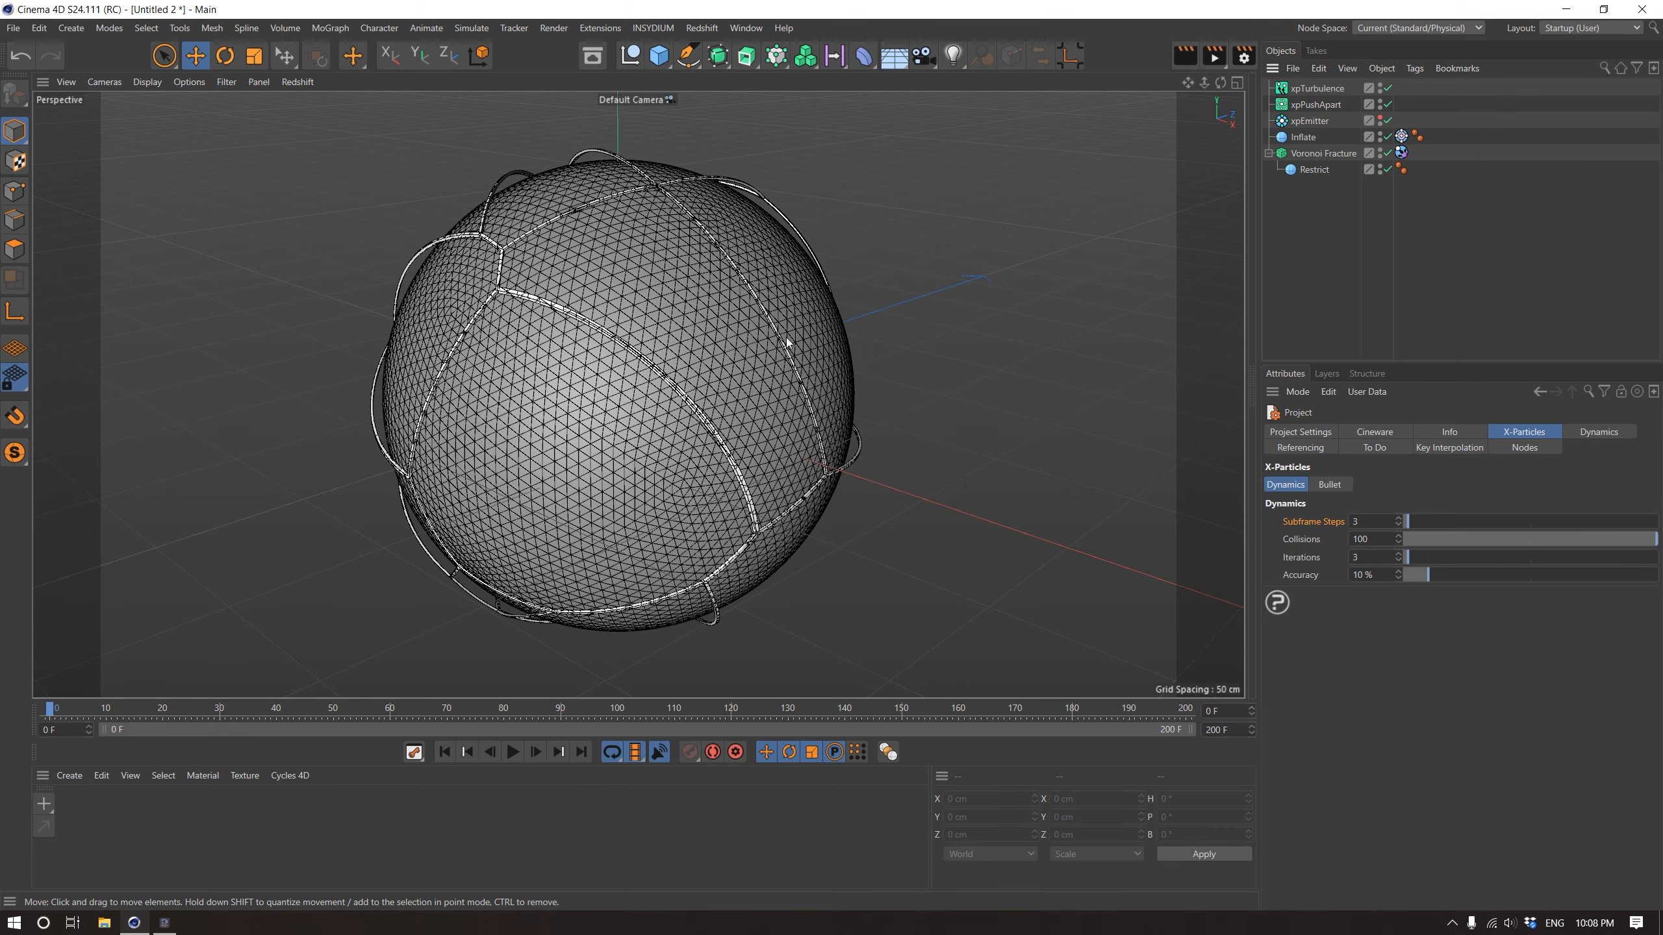
Disable the xpTurbulence modifier and preview the inflation for about 20 frames, returning to frame 0
click(1467, 266)
click(1387, 88)
click(513, 752)
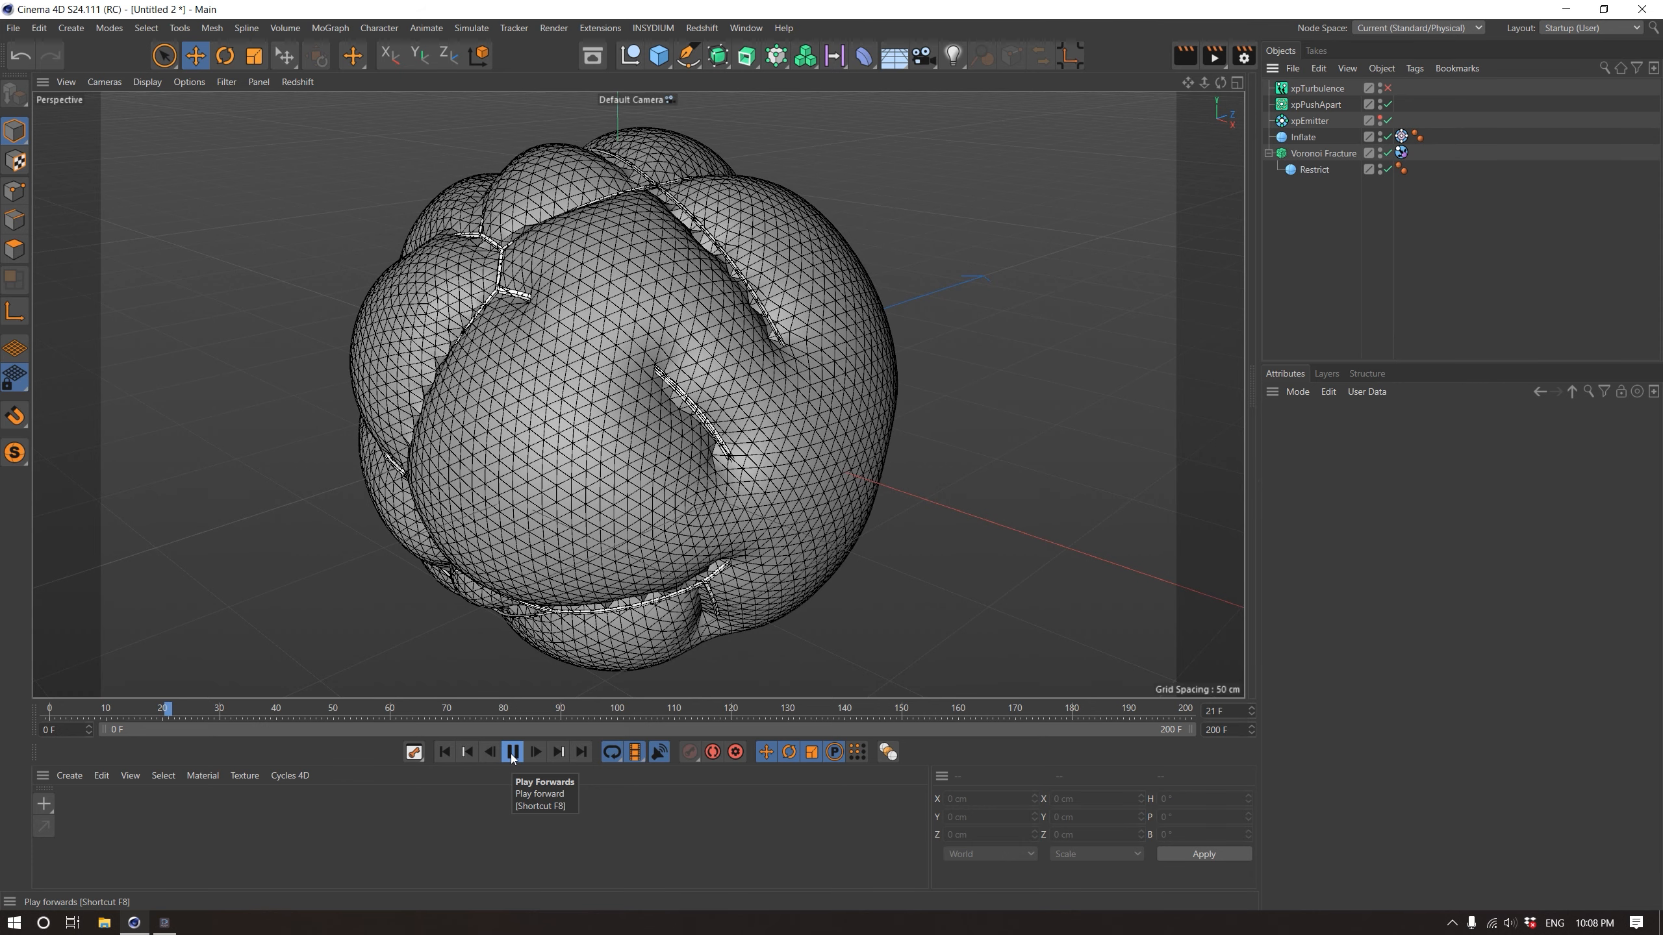
click(513, 752)
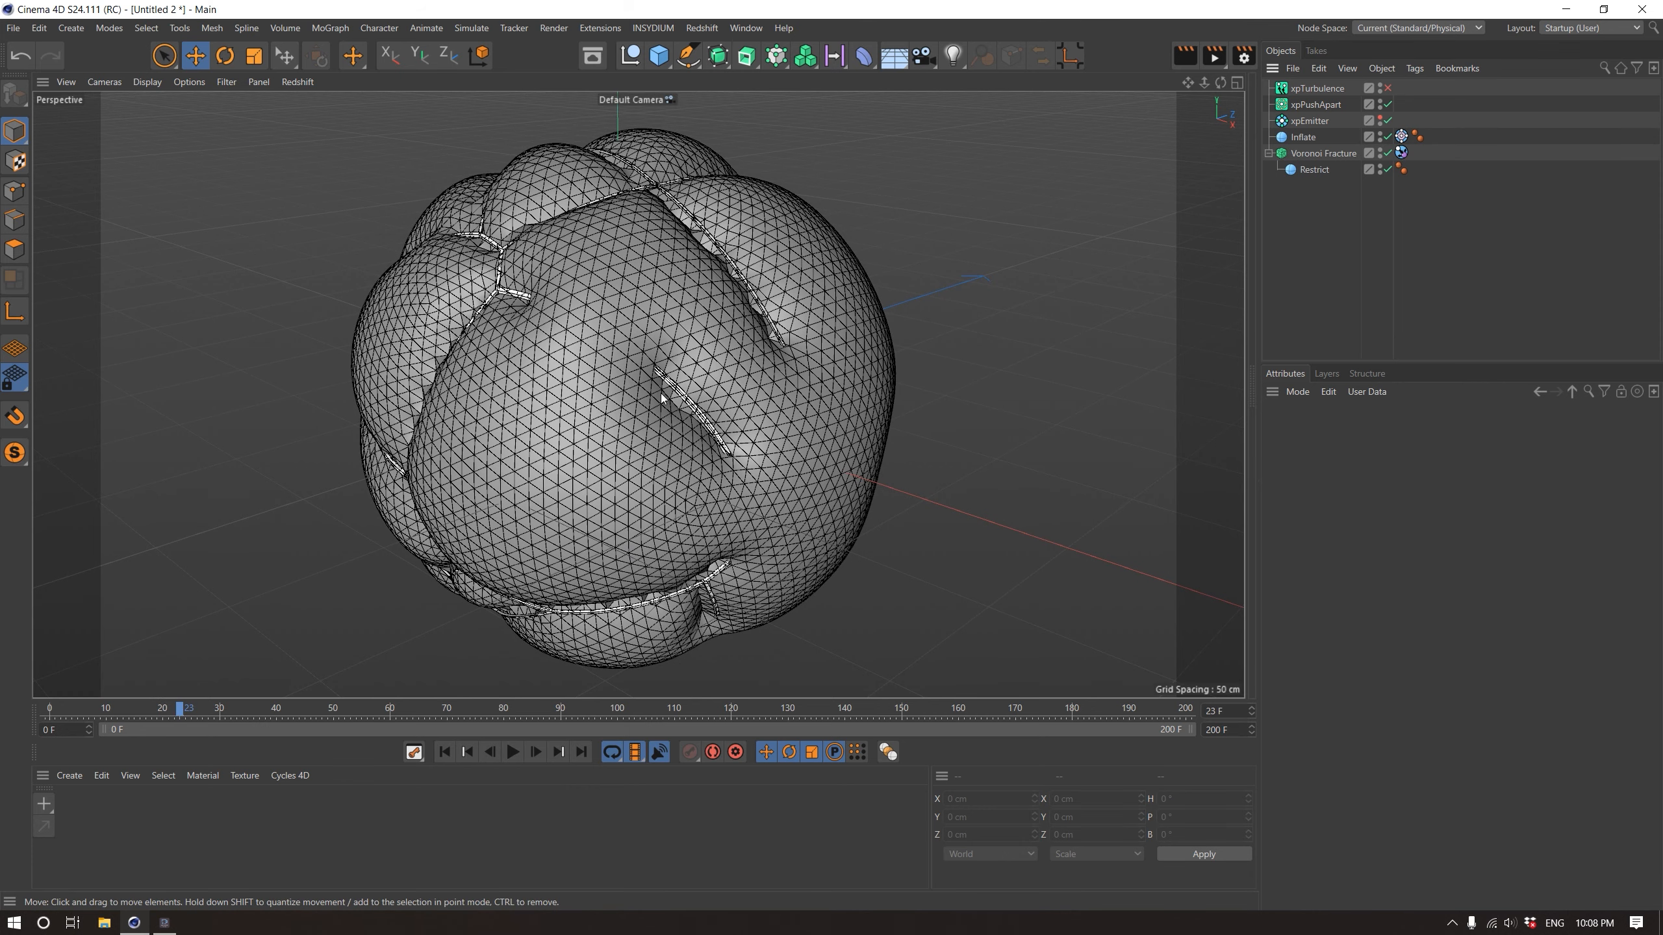
click(444, 752)
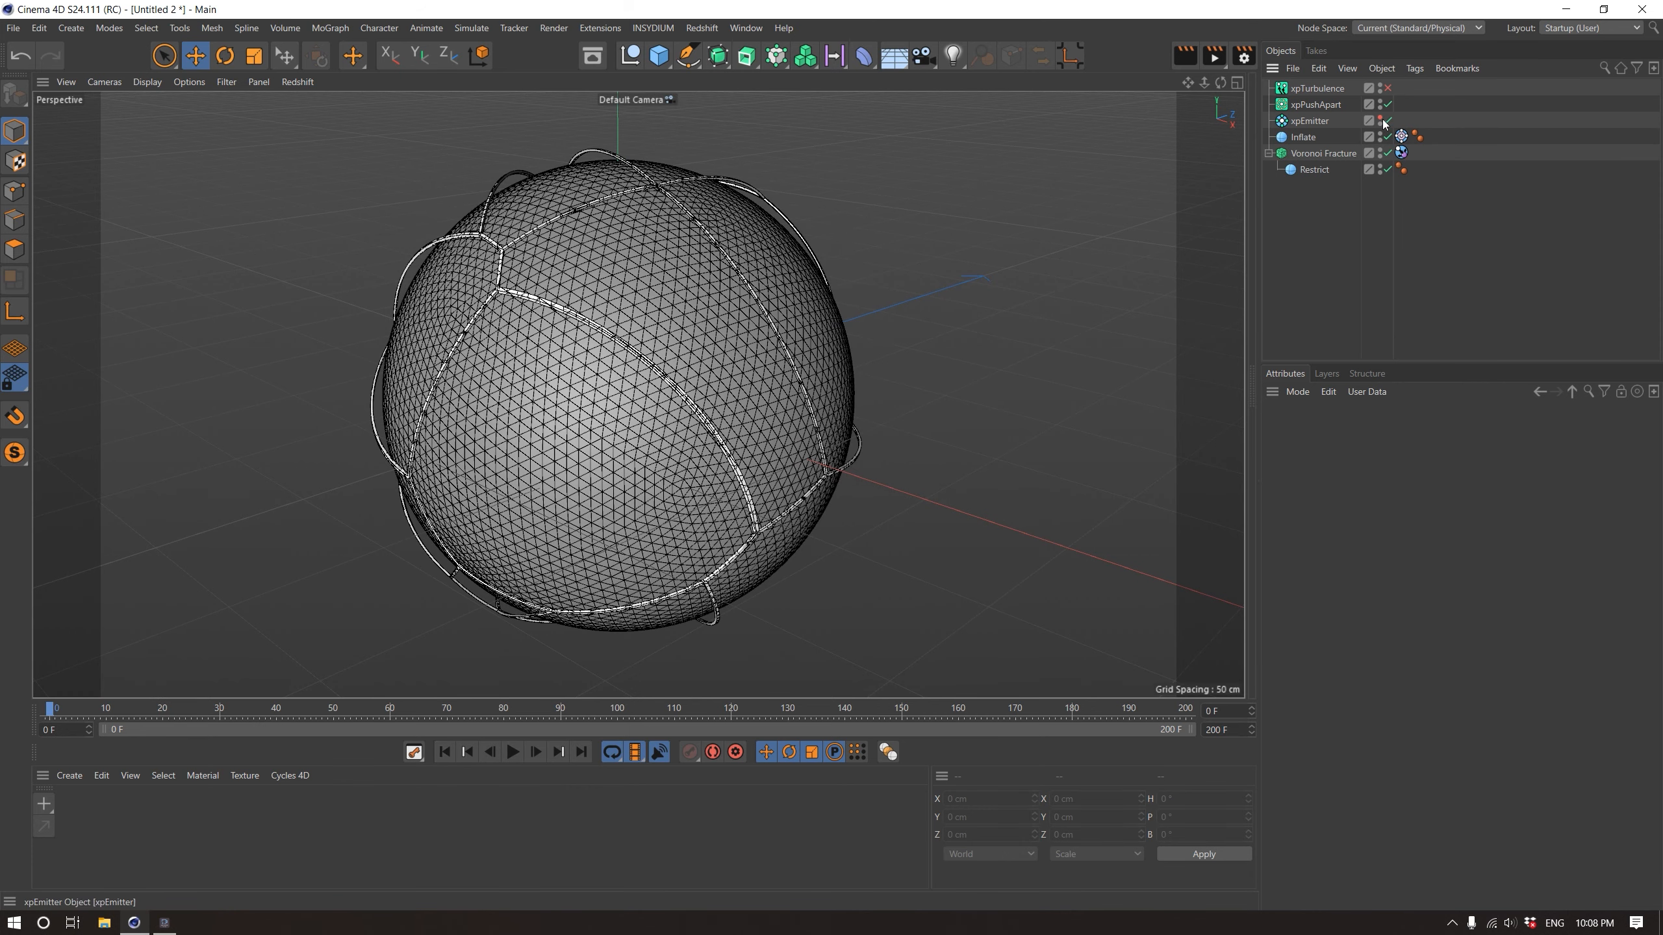
Set the particle Radius to 3 cm and turn off Adaptive Radius in the Inflate sphere's xpDynamics tag, and rewind to frame 0
click(1401, 137)
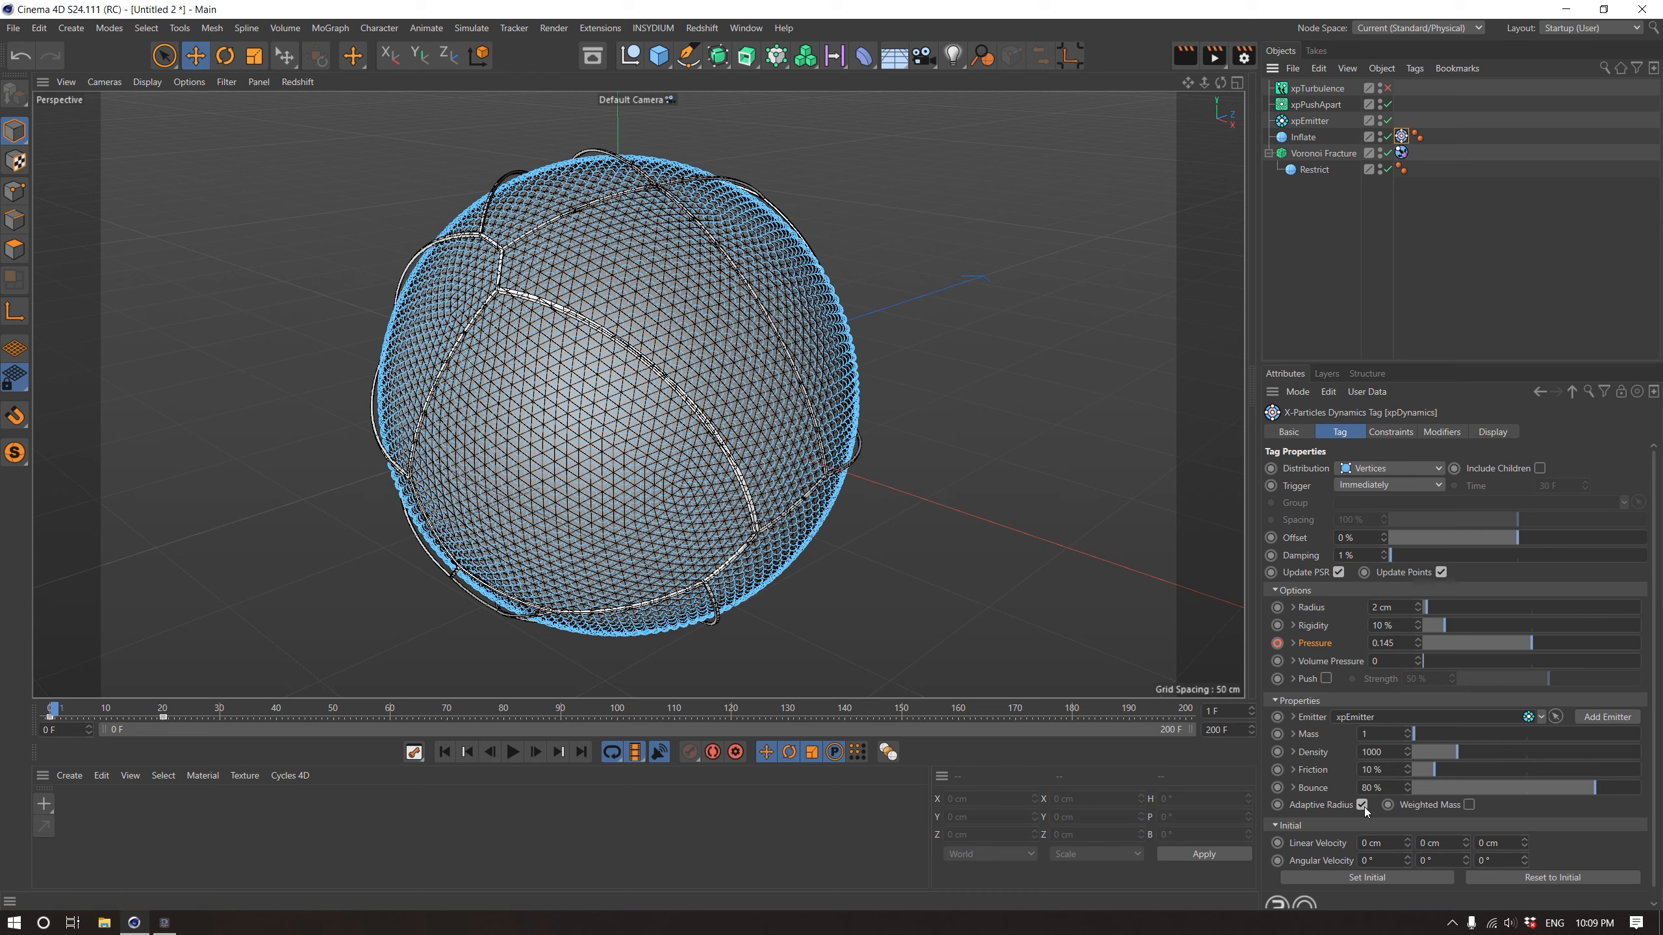
click(1410, 609)
text(3)
key(Return)
click(444, 751)
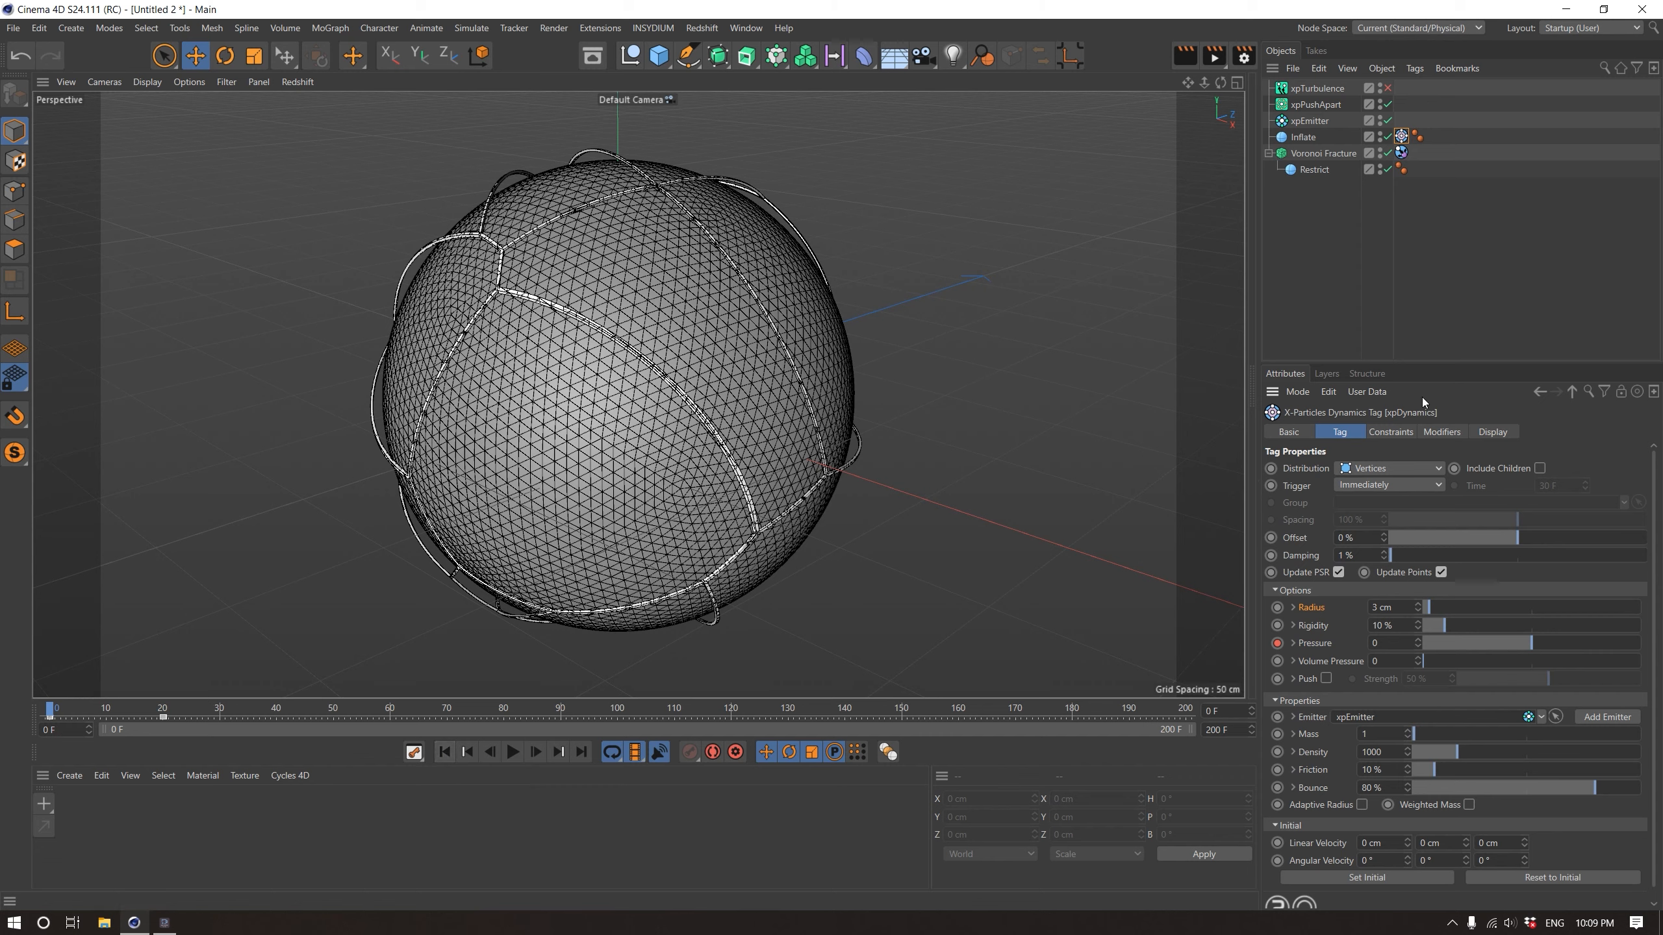
Set the project's X-Particles dynamics Subframe Steps to 4 and preview the inflation from frame 0
key(ctrl+d)
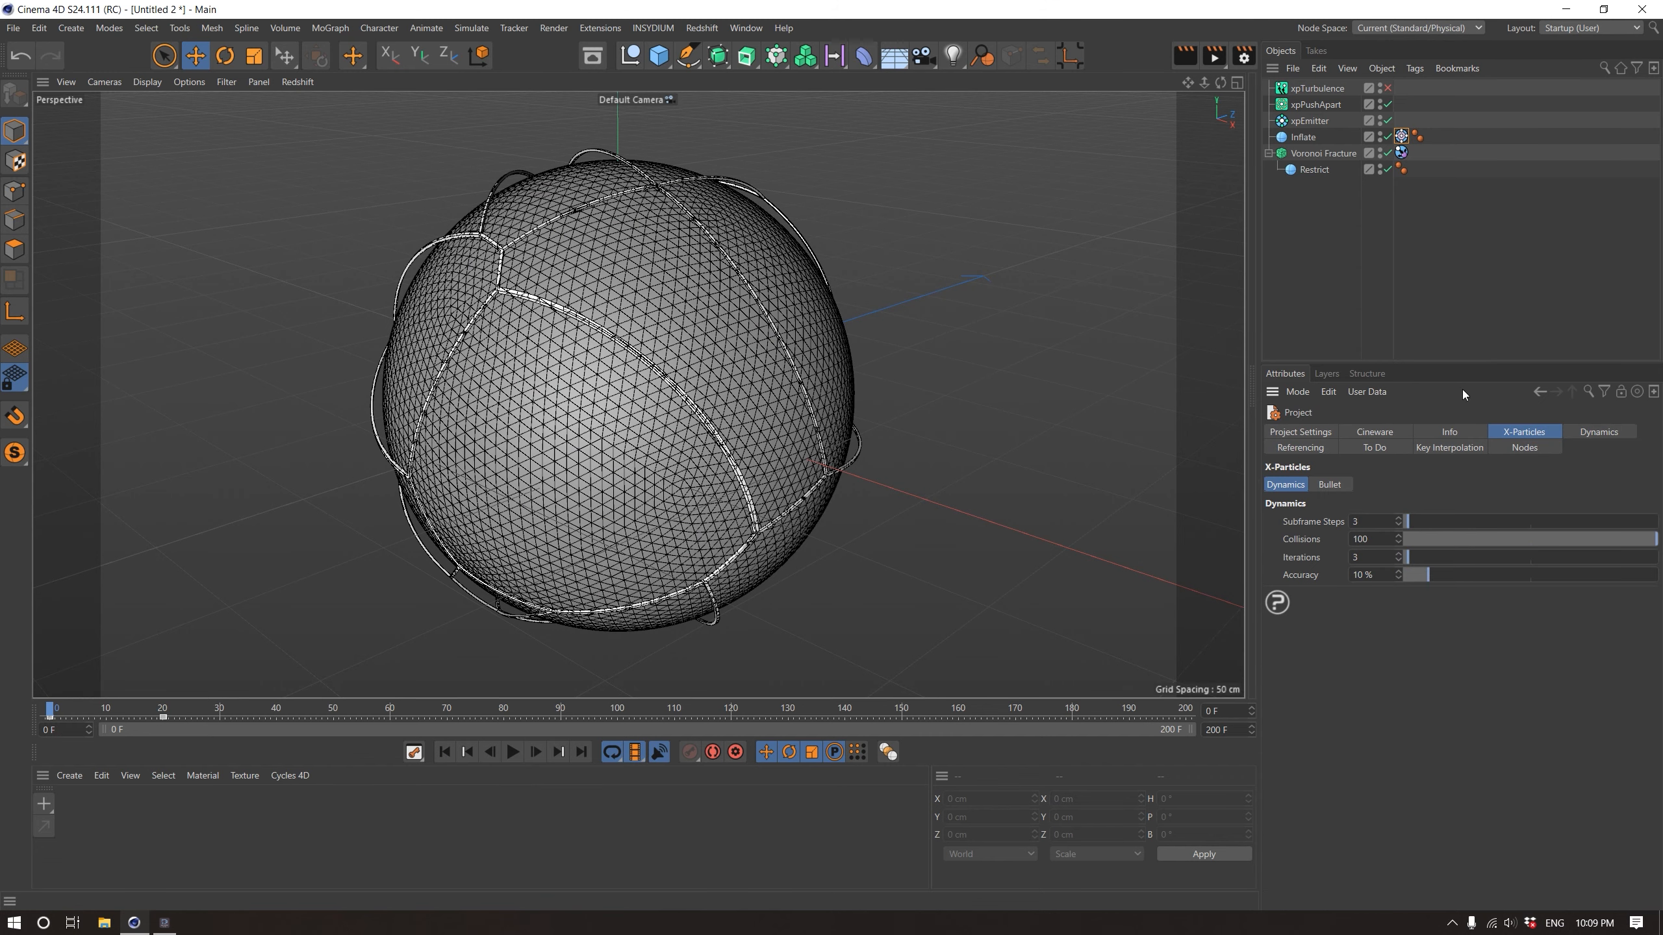
click(1379, 522)
text(4)
click(513, 752)
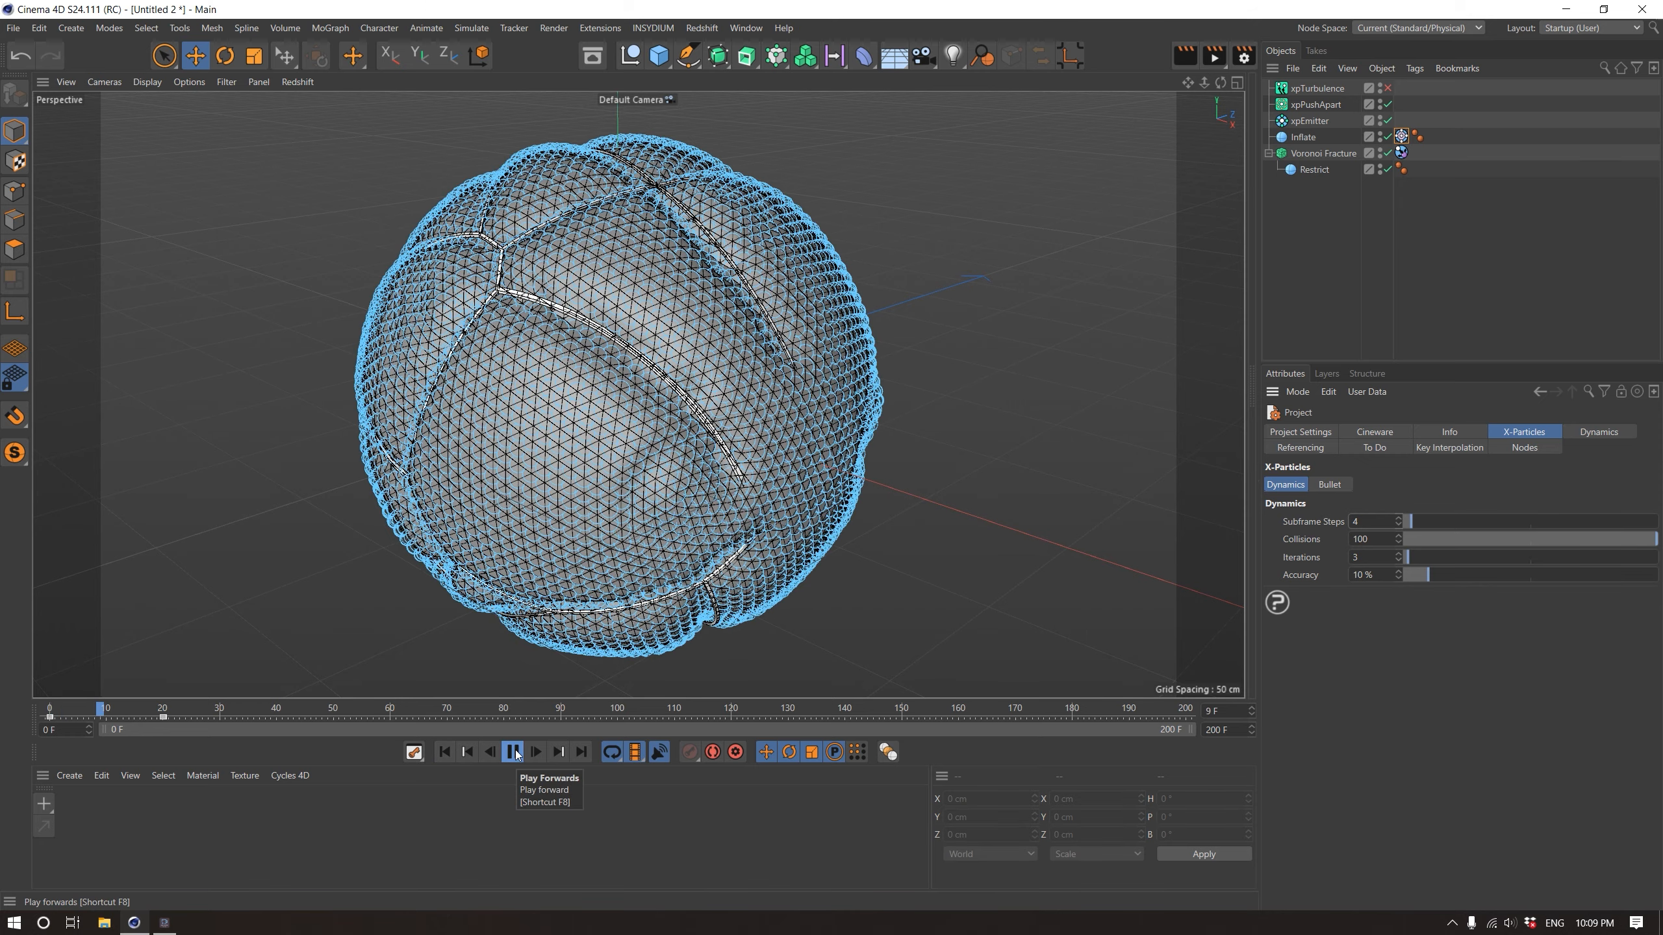
click(513, 752)
click(449, 752)
Reduce the Inflate sphere's xpDynamics Radius to 2.5 cm and preview the simulation, returning to frame 0
click(1400, 136)
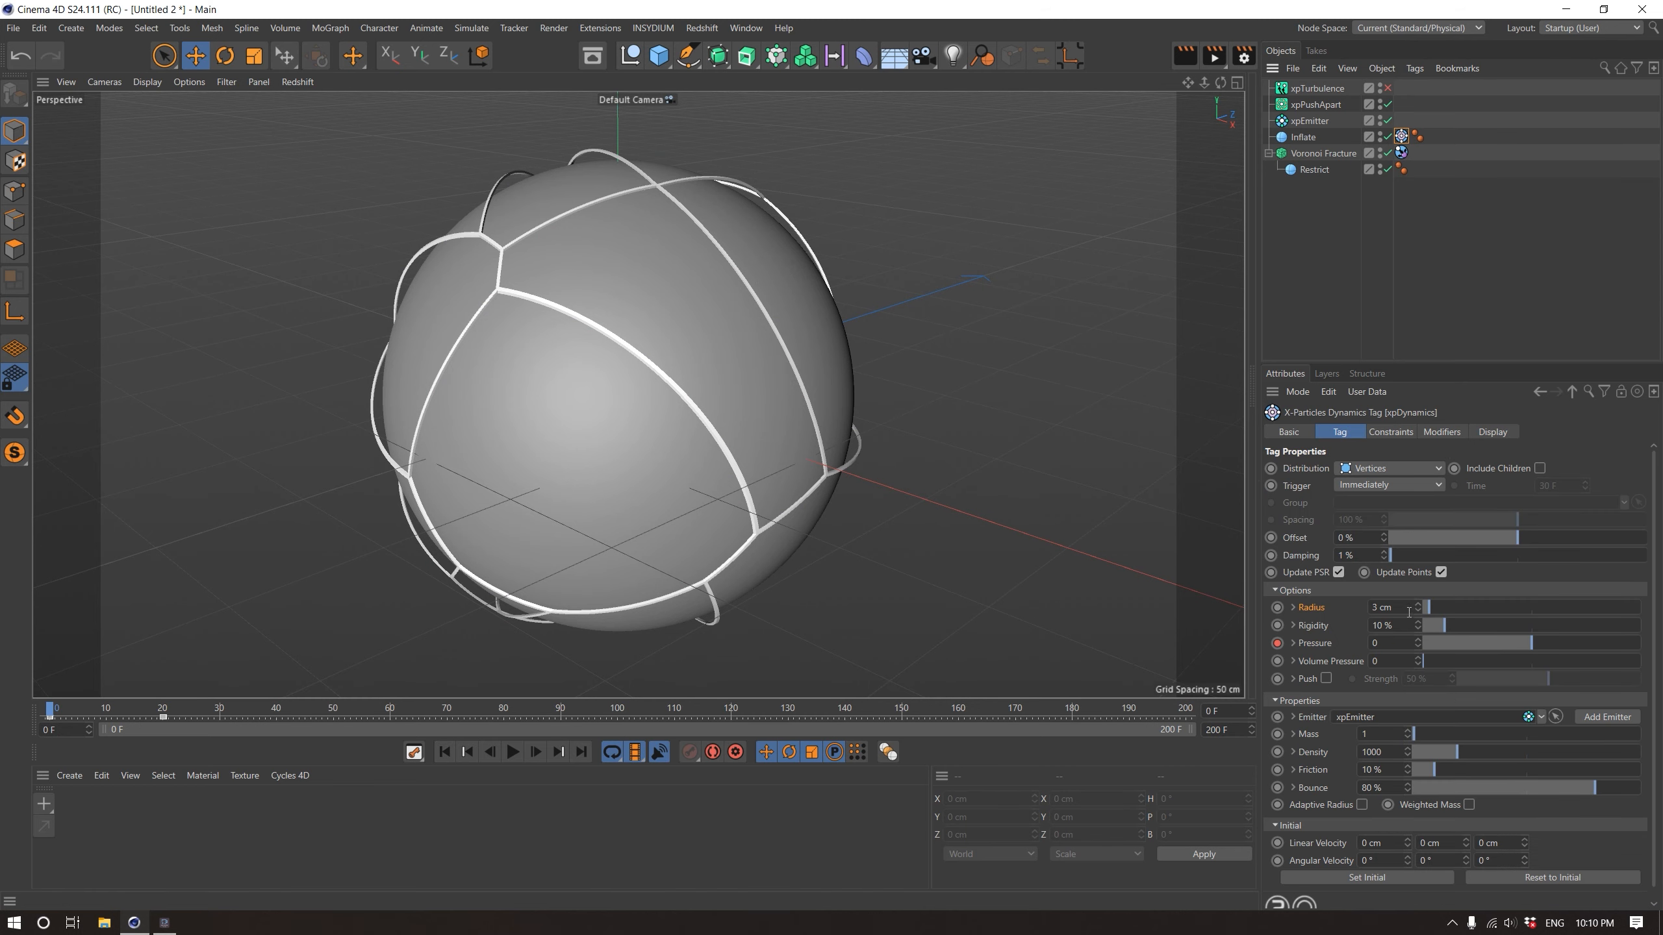
double_click(1409, 611)
text(2.5)
click(512, 752)
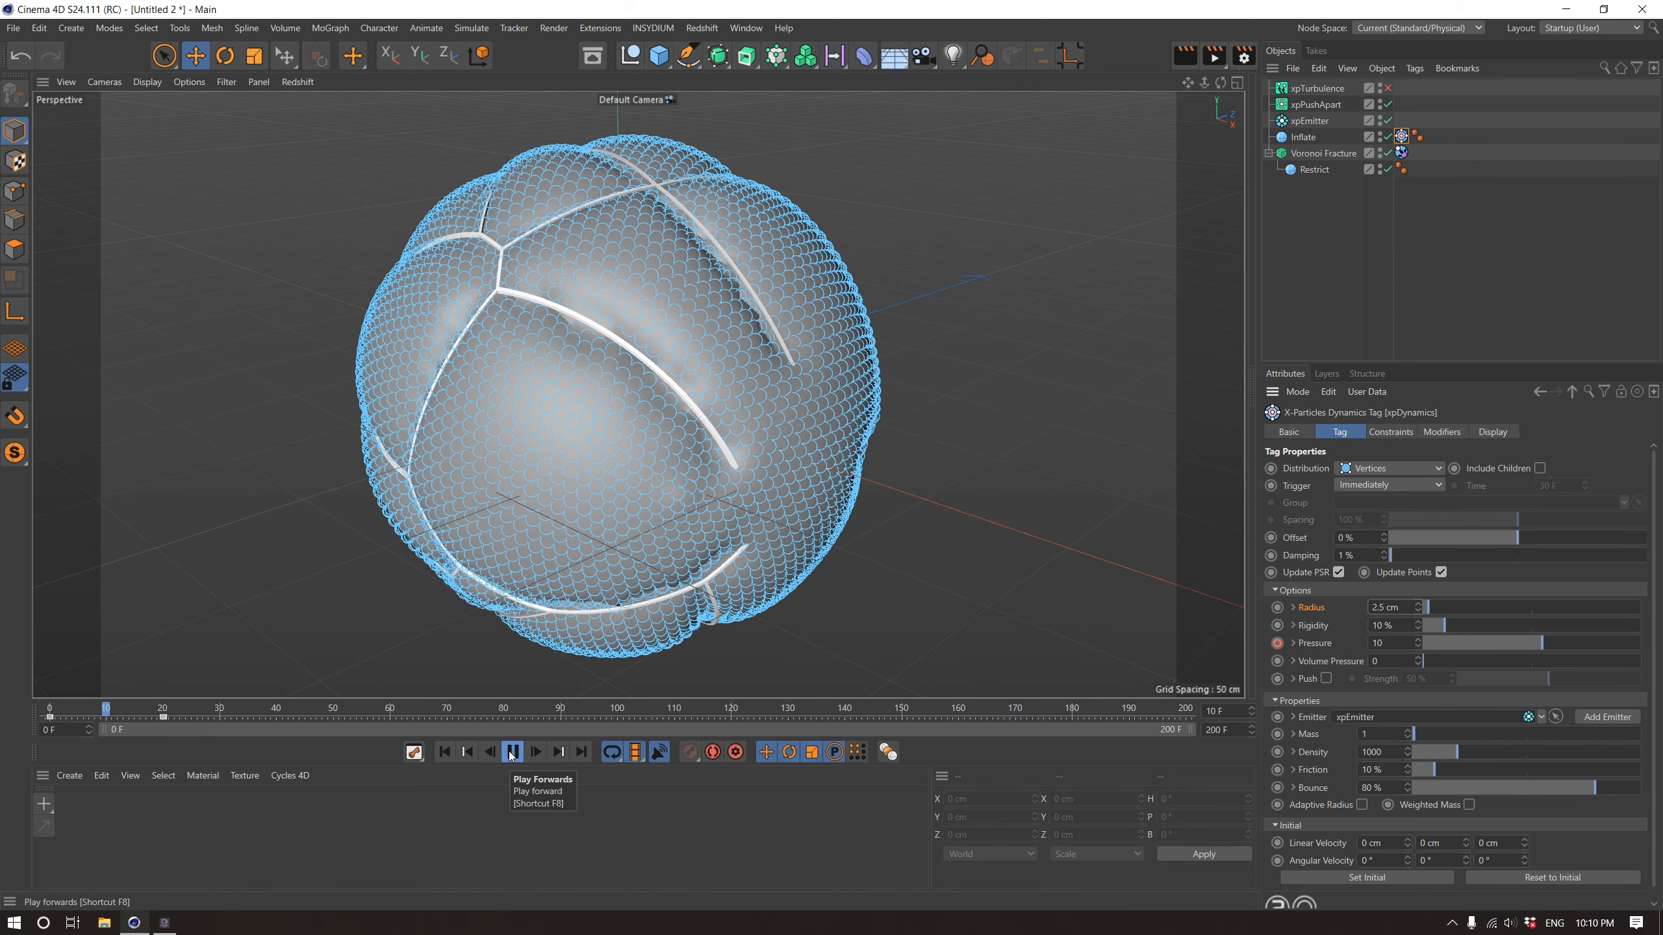
click(513, 752)
click(445, 752)
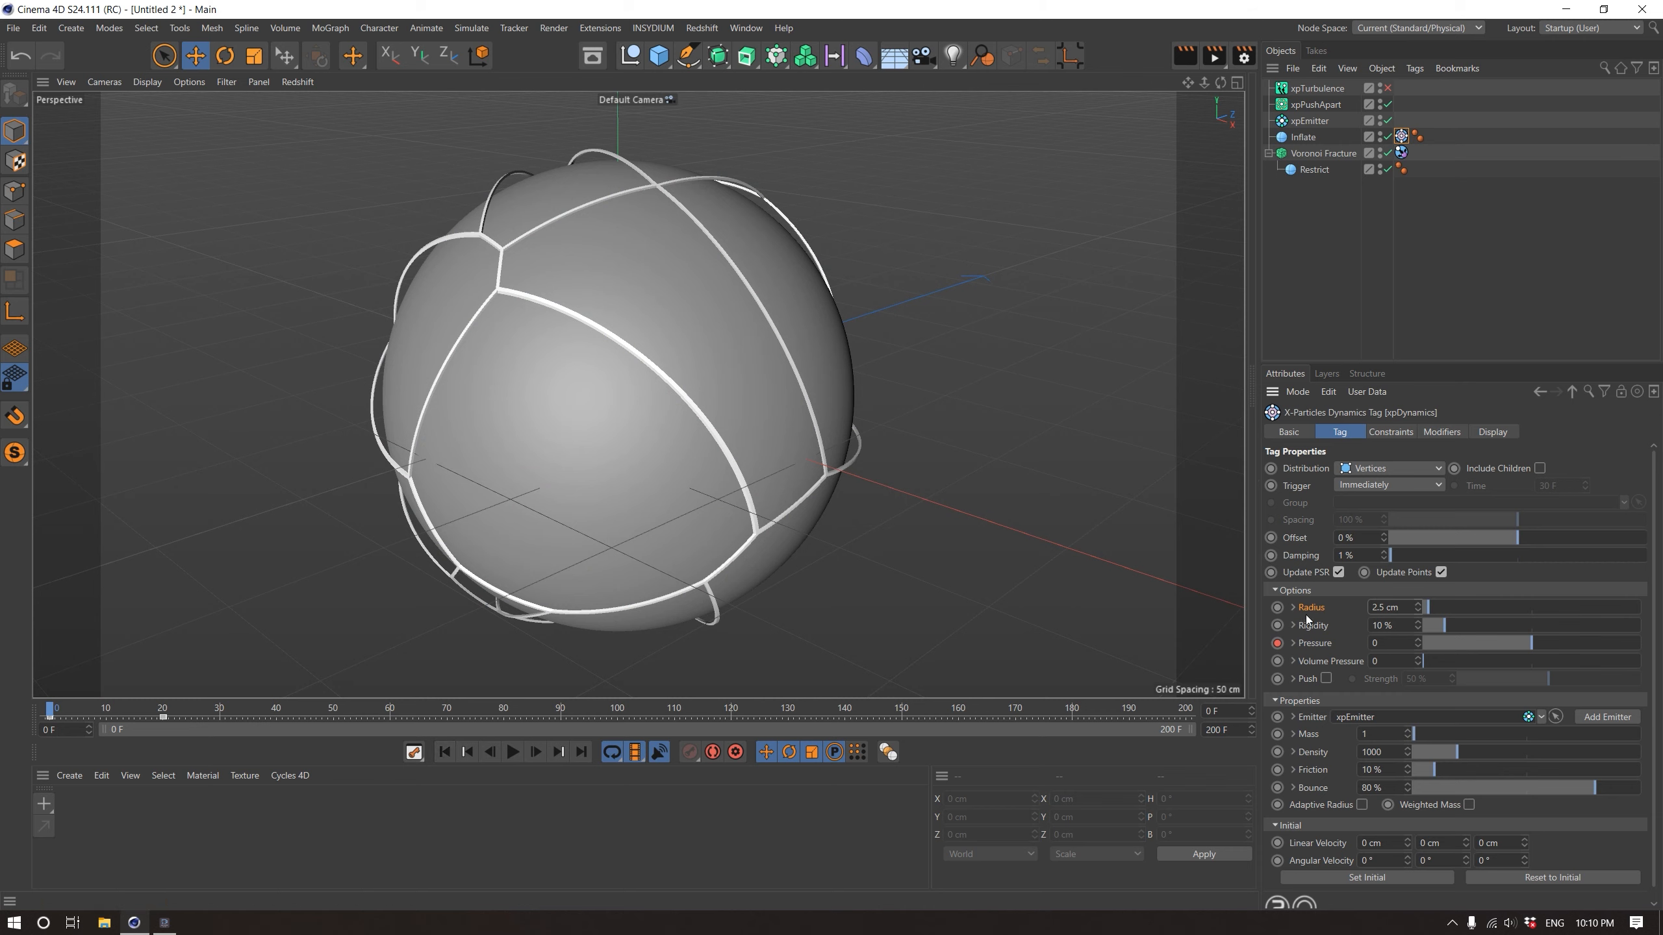
Add an X-Particles xpScale modifier and set its Operation to Use Spline
click(653, 28)
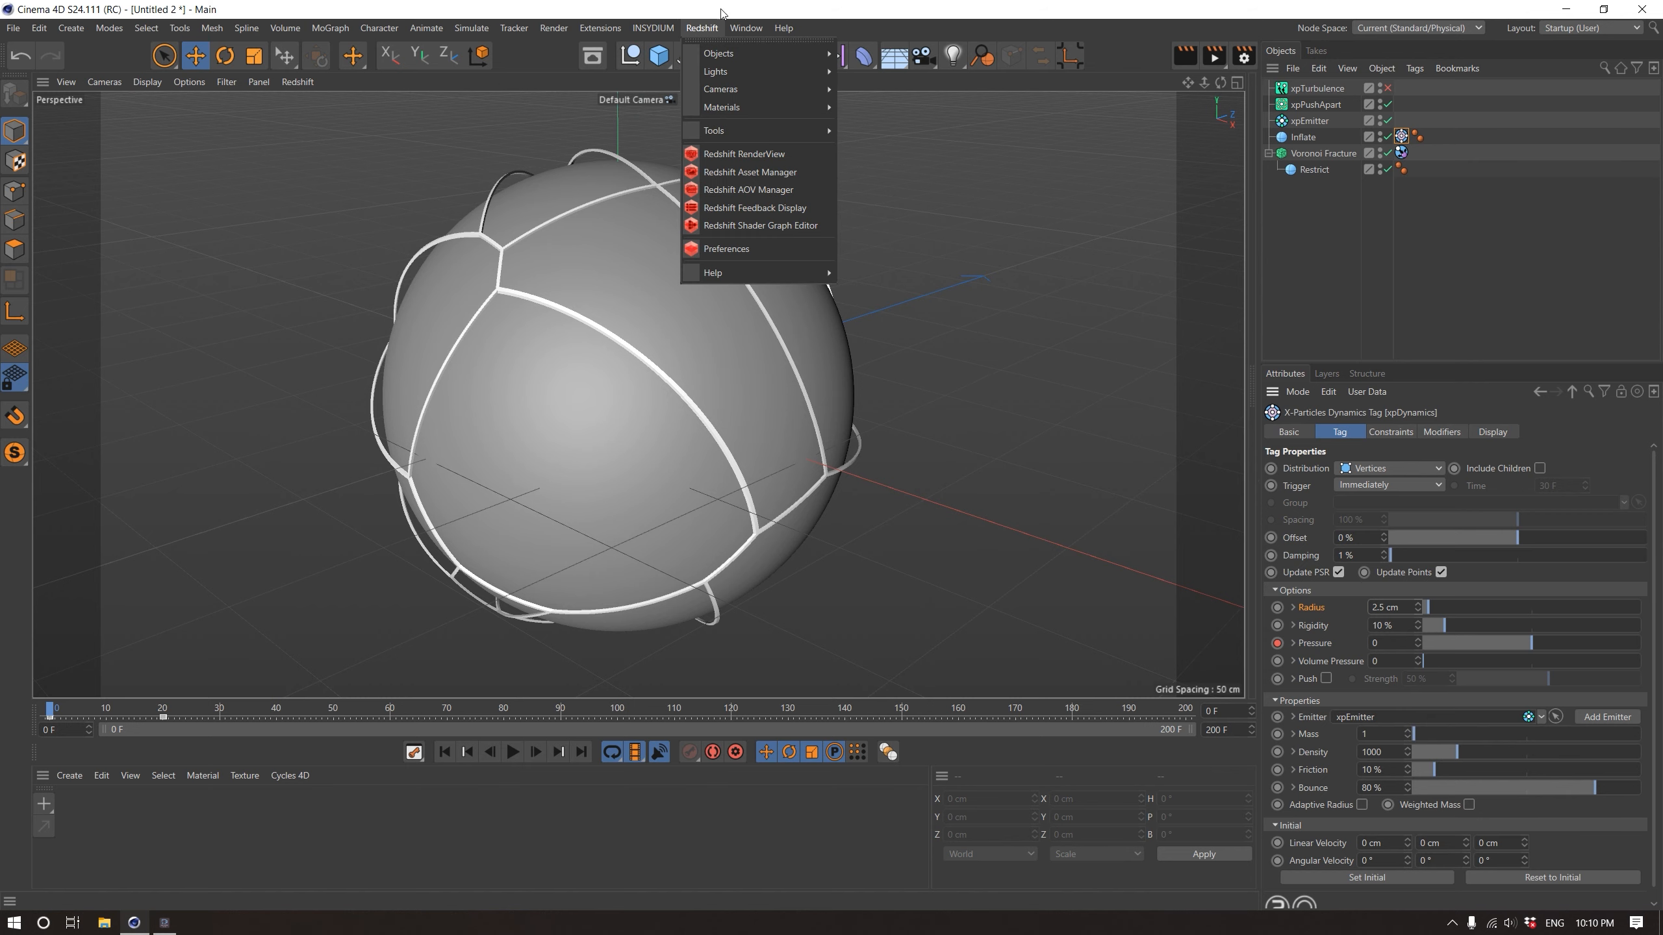
mouse_move(695, 78)
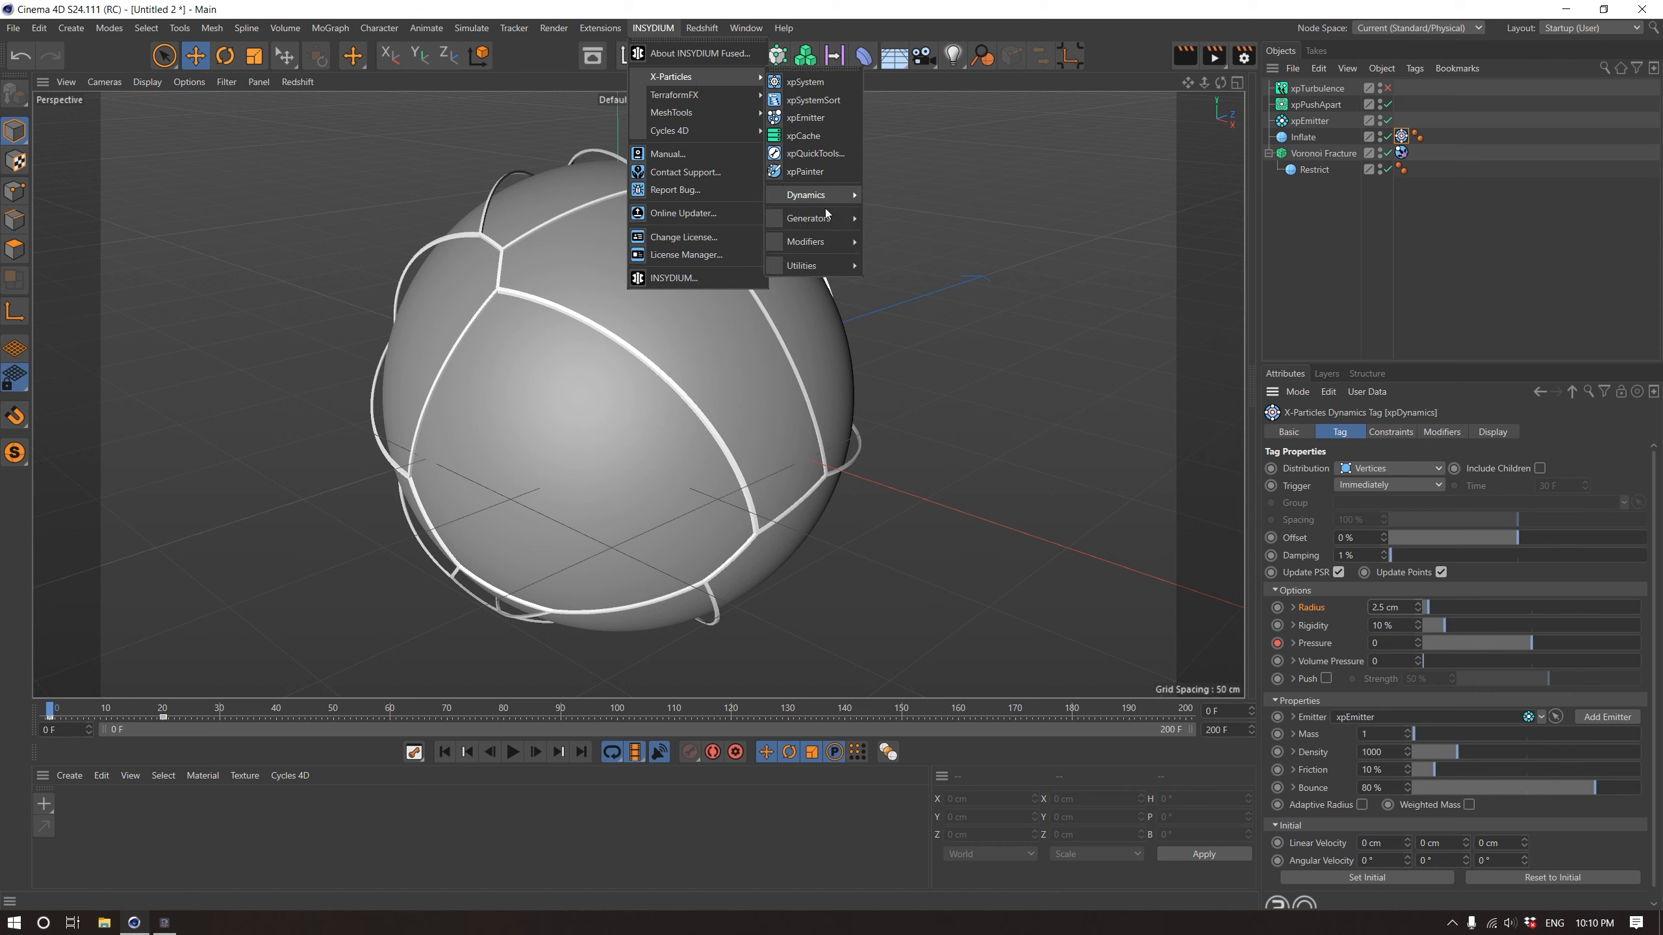
mouse_move(815, 247)
mouse_move(871, 249)
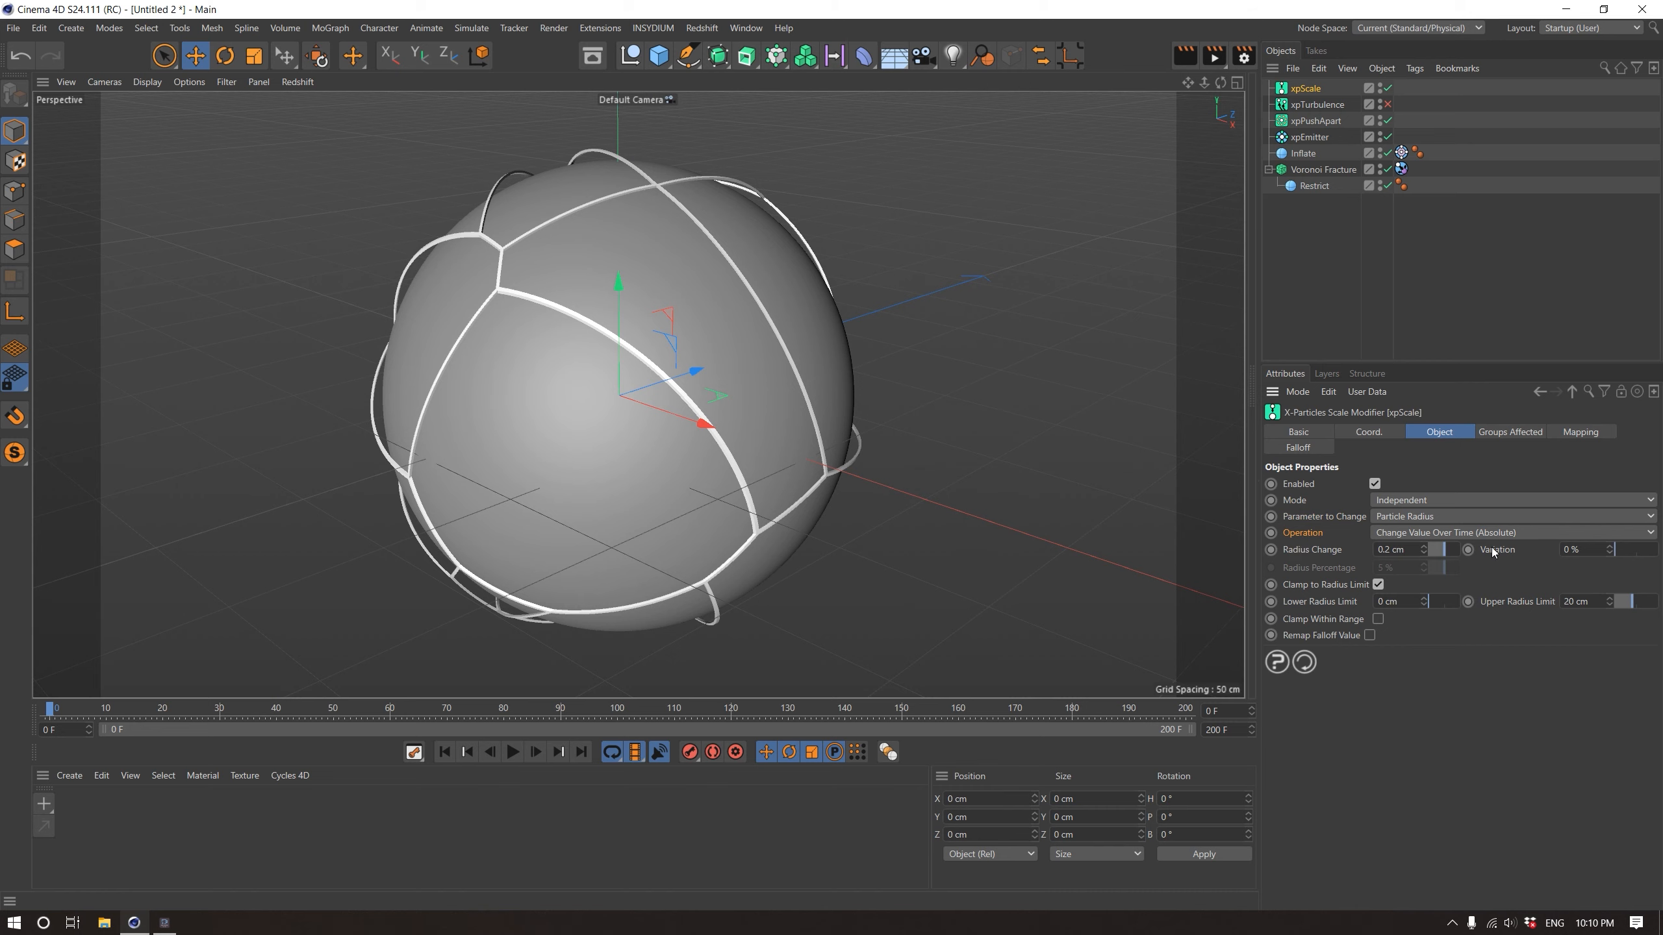
click(1436, 535)
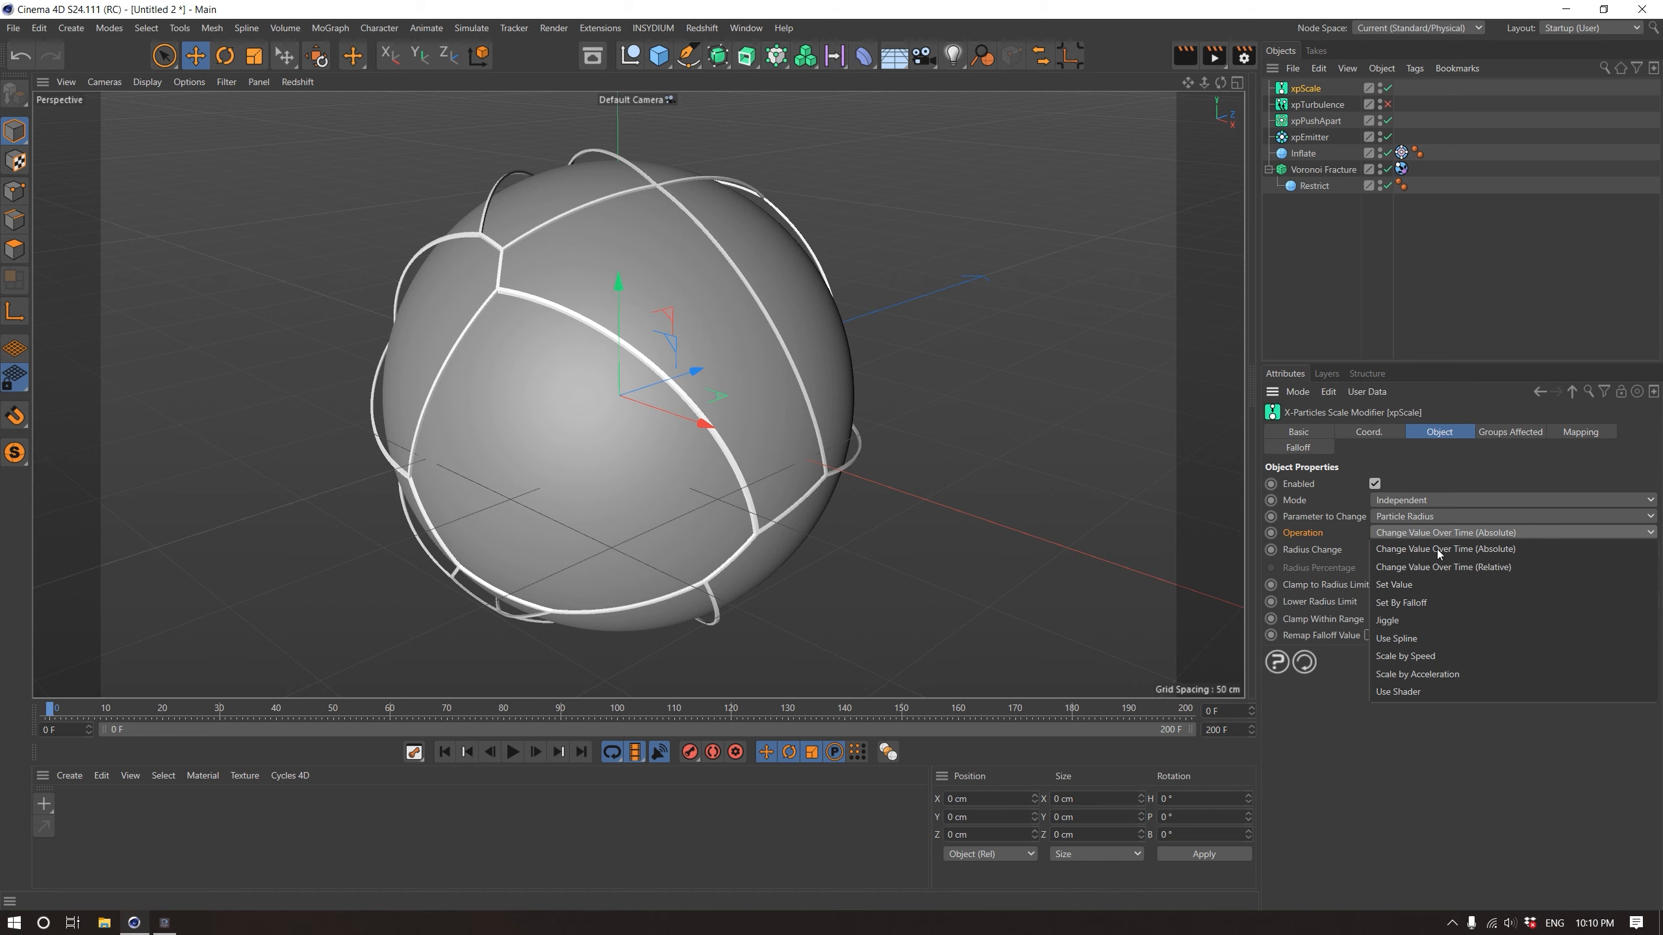
click(1449, 641)
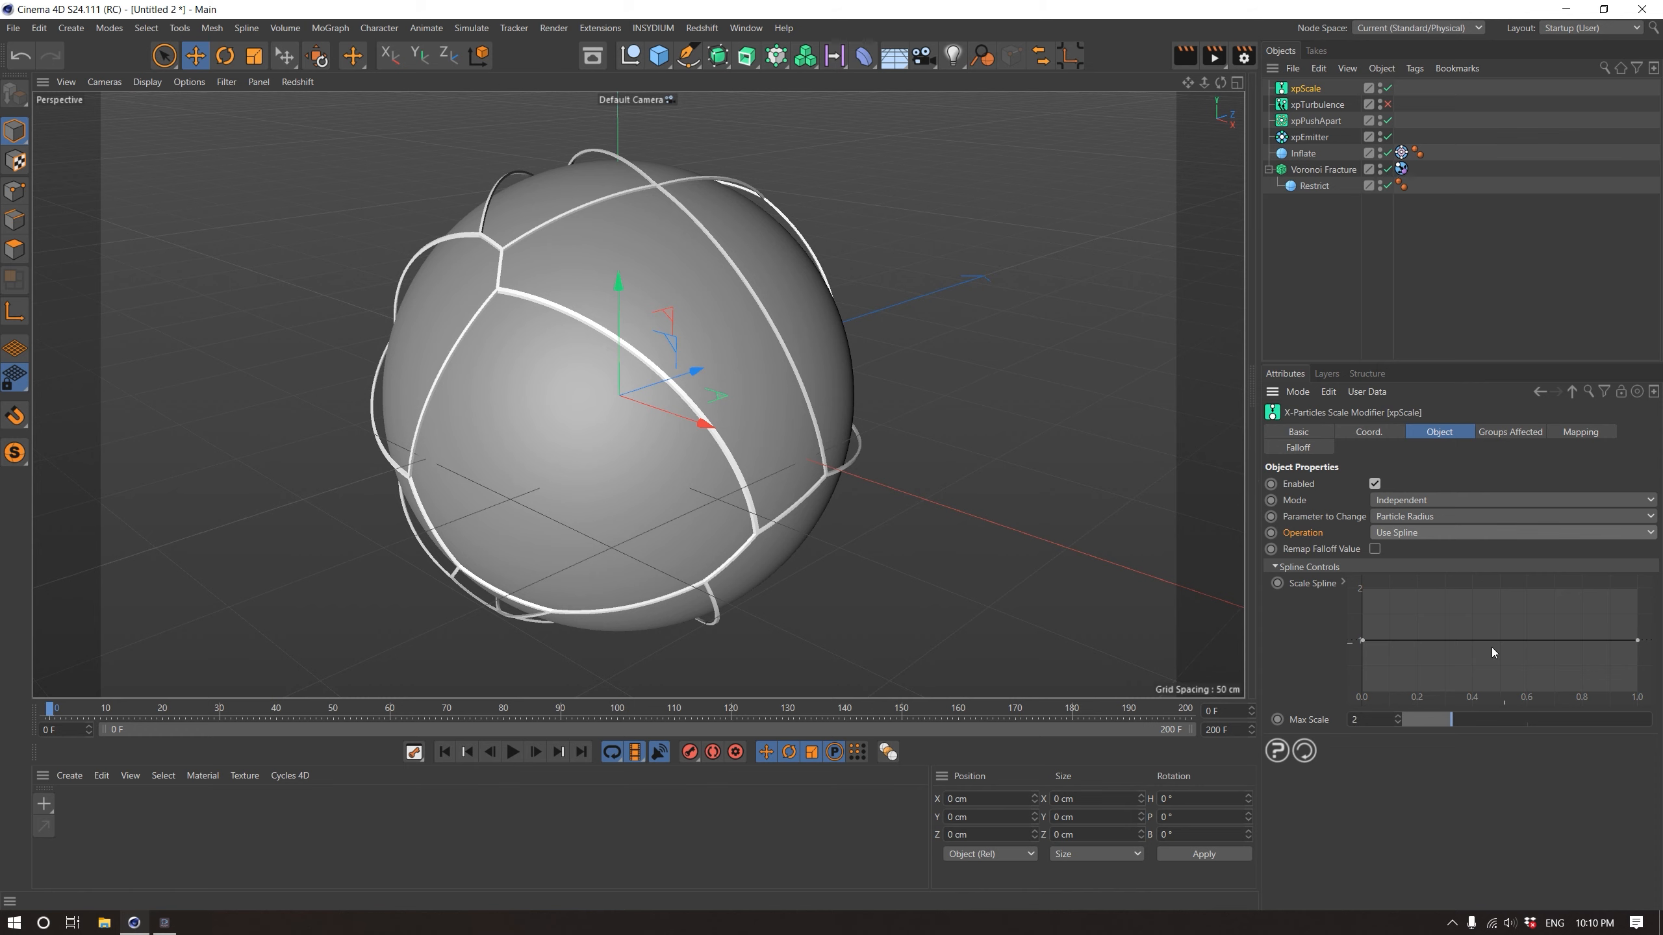
Reshape xpScale's Scale Spline to rise from 0 at the start to 2 at about 0.1
drag(1361, 639, 1360, 698)
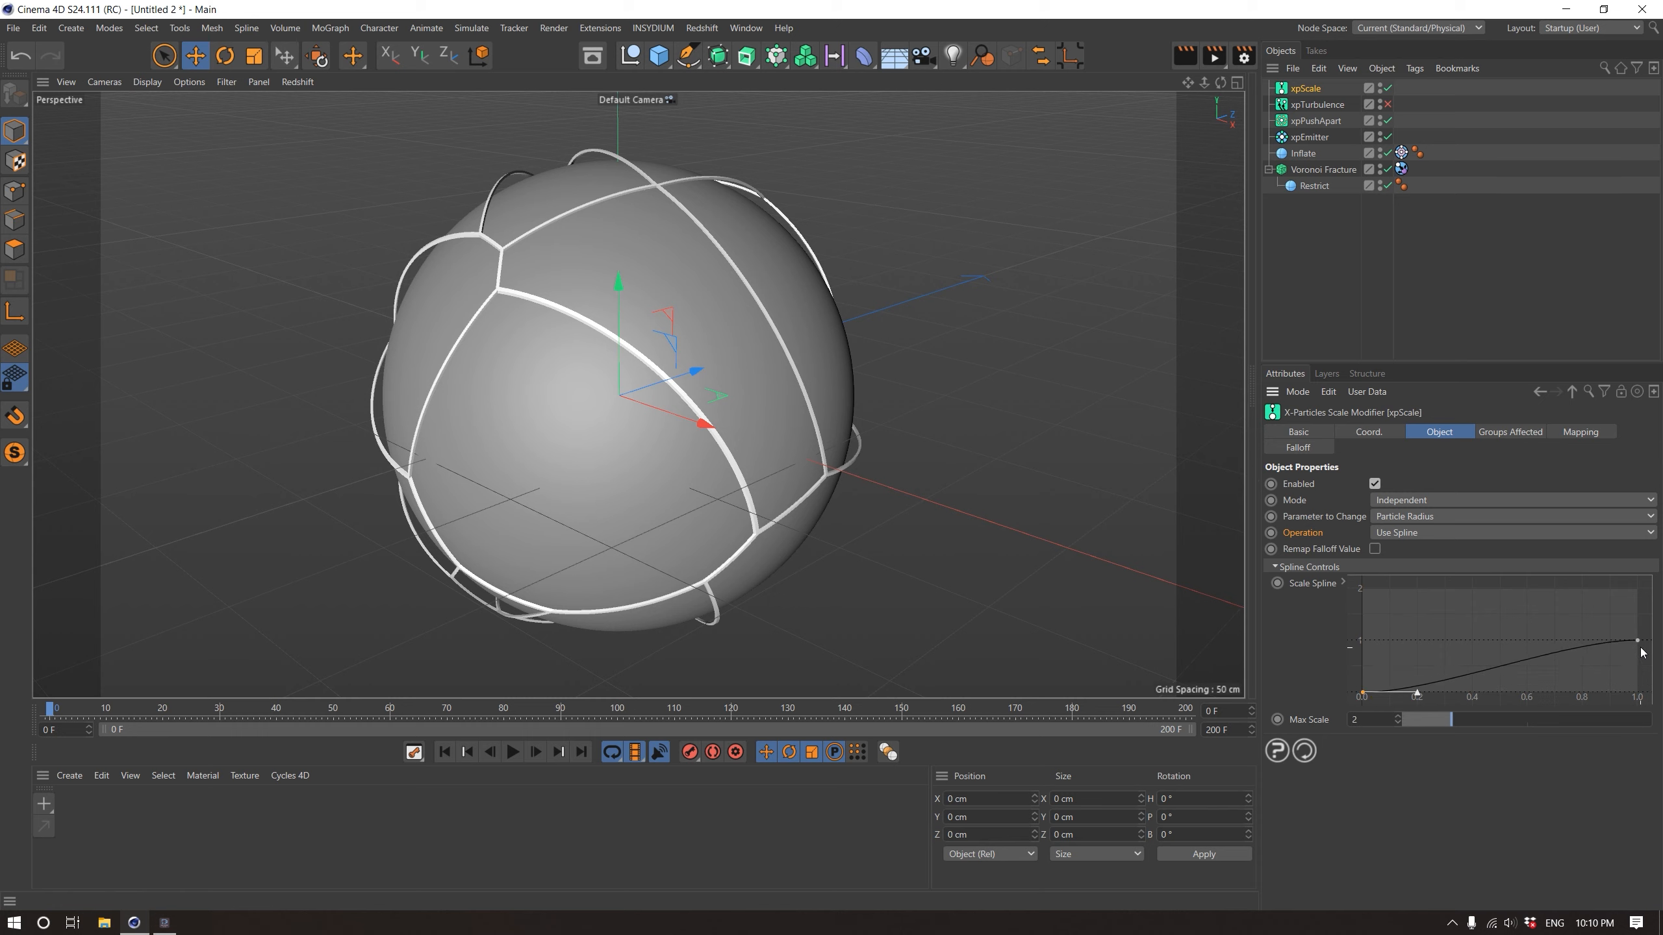
drag(1636, 639, 1388, 524)
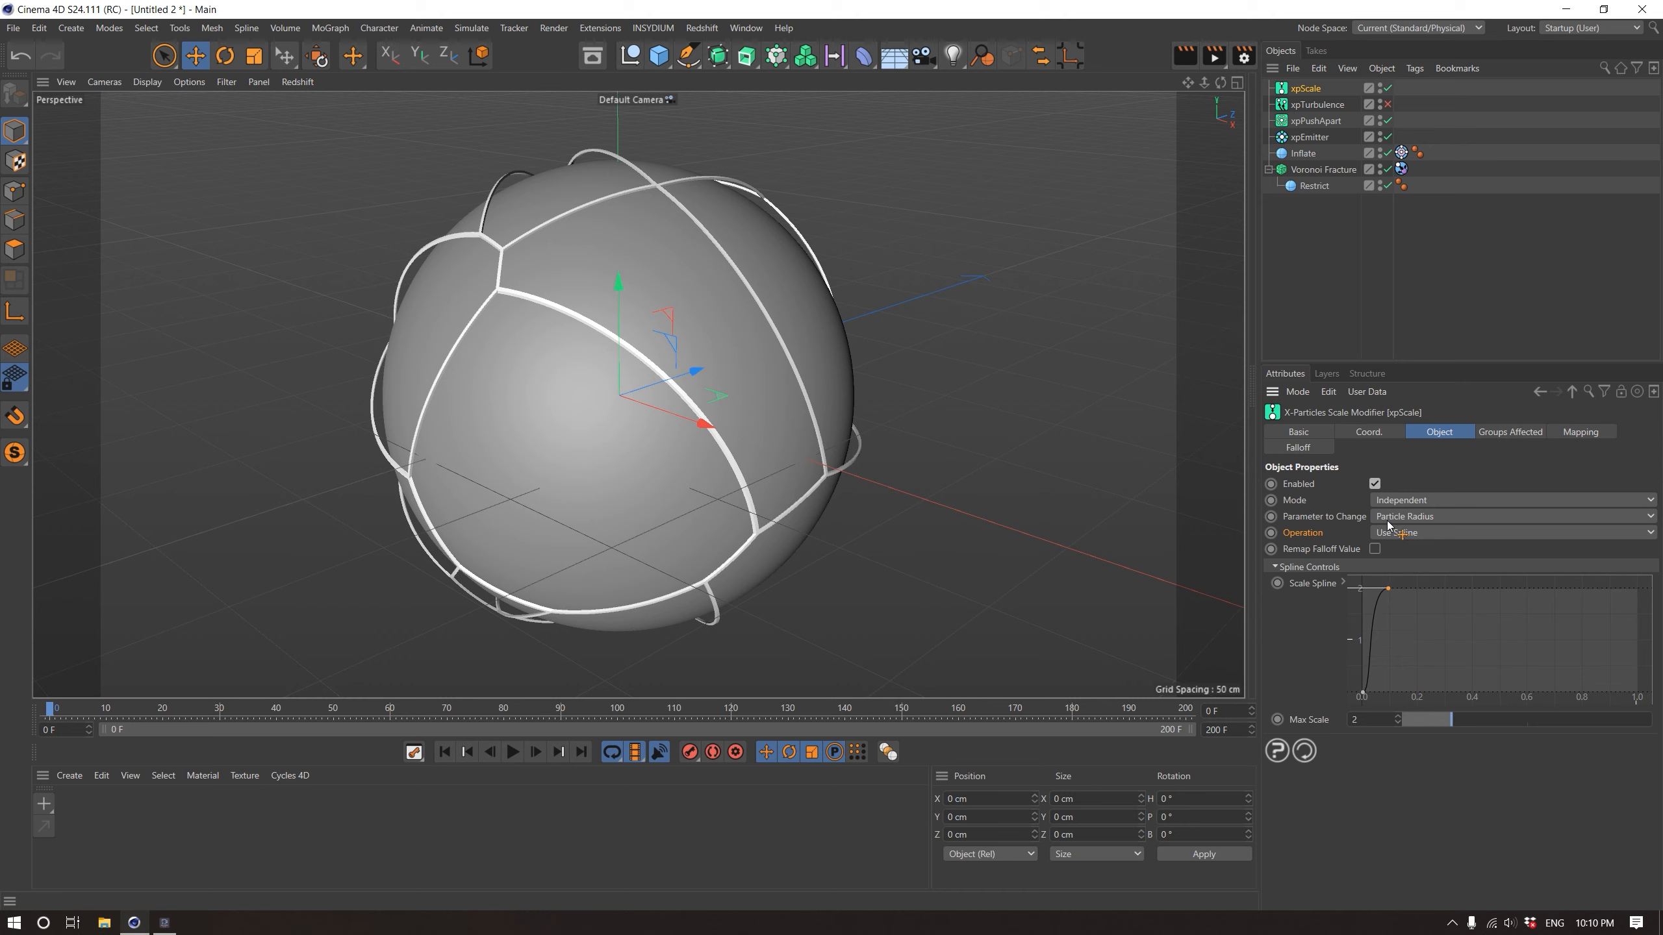
click(1378, 721)
Set the xpScale modifier's Max Scale to 2.5
click(1402, 153)
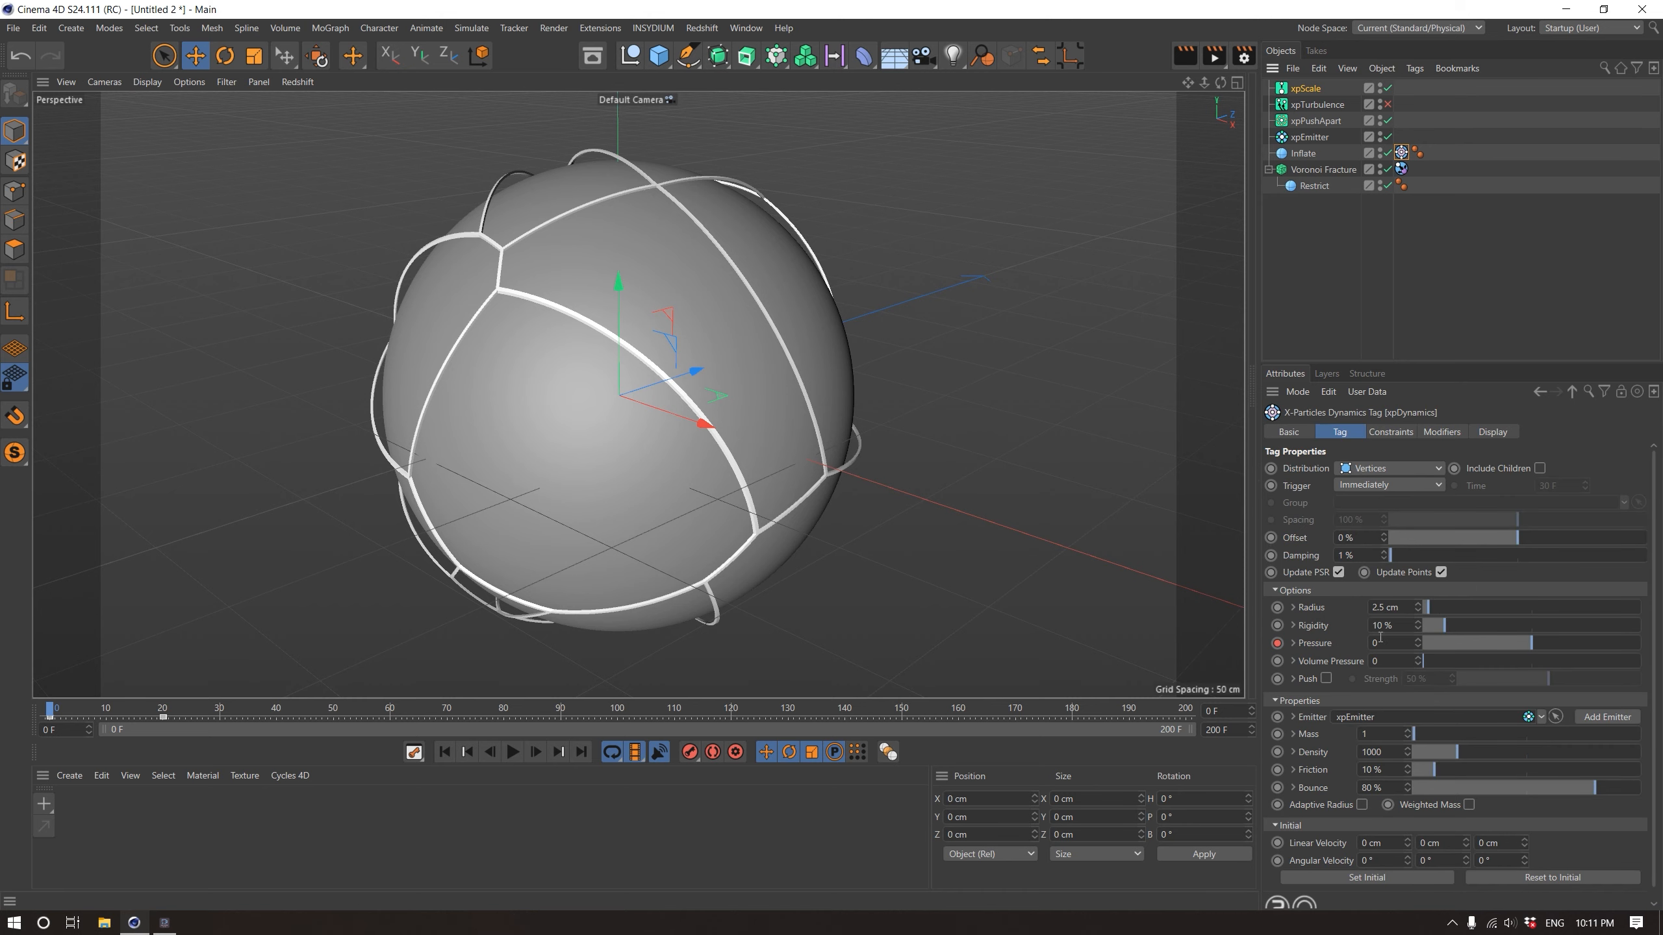
click(1306, 88)
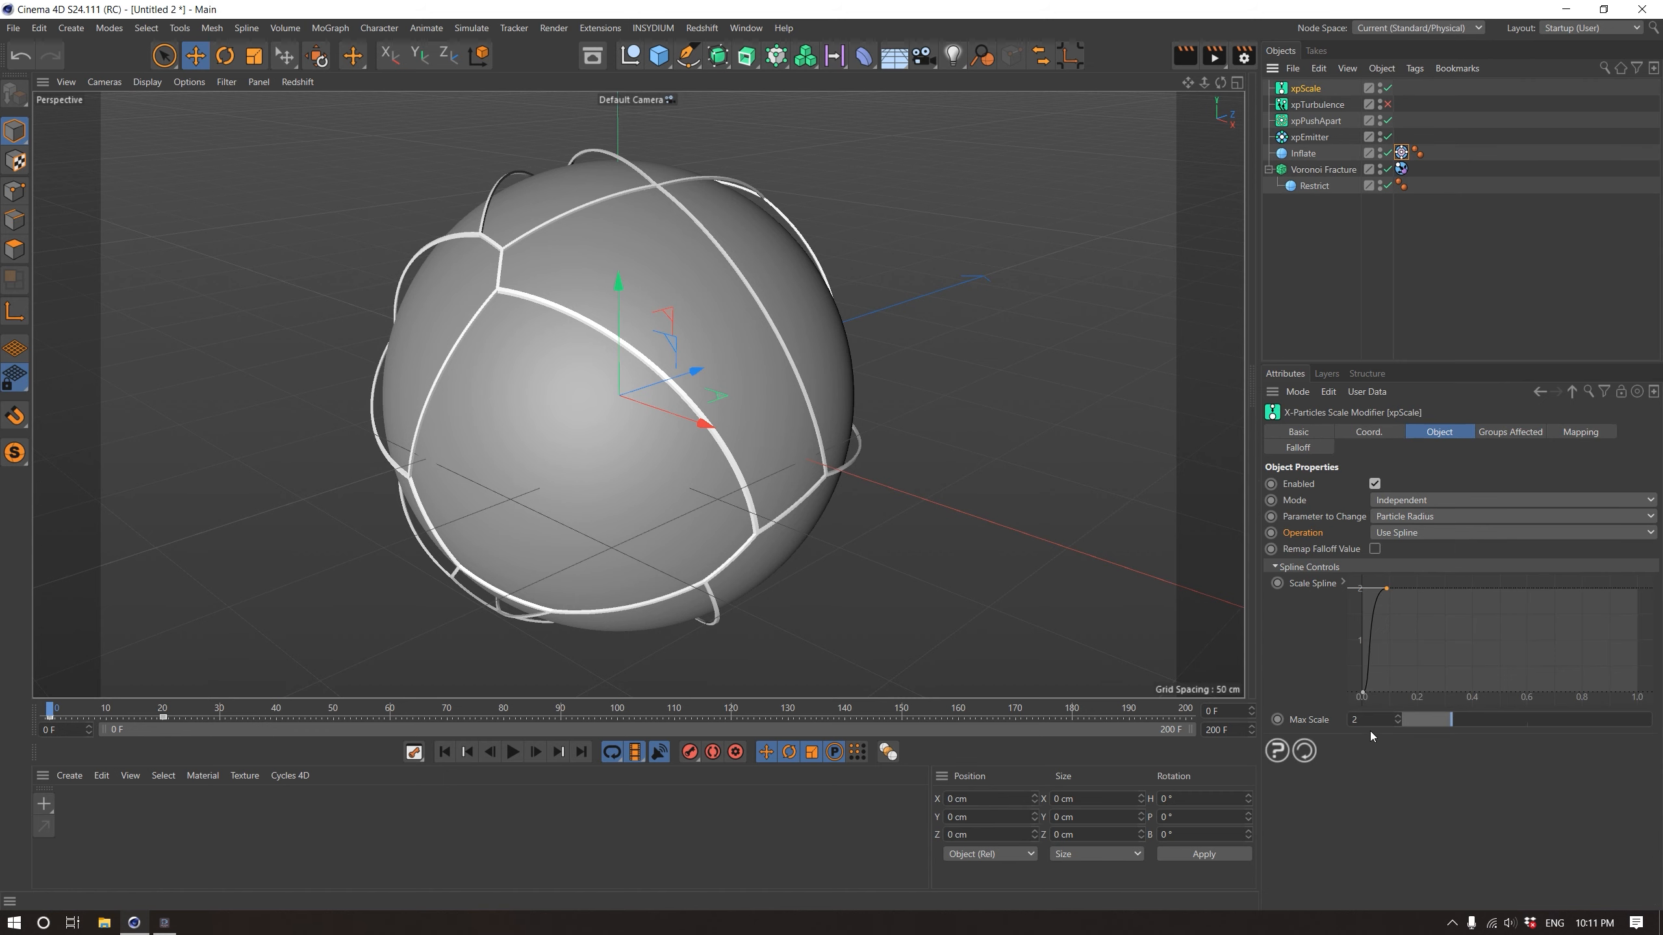
drag(1368, 720, 1297, 709)
text(2.5)
key(Return)
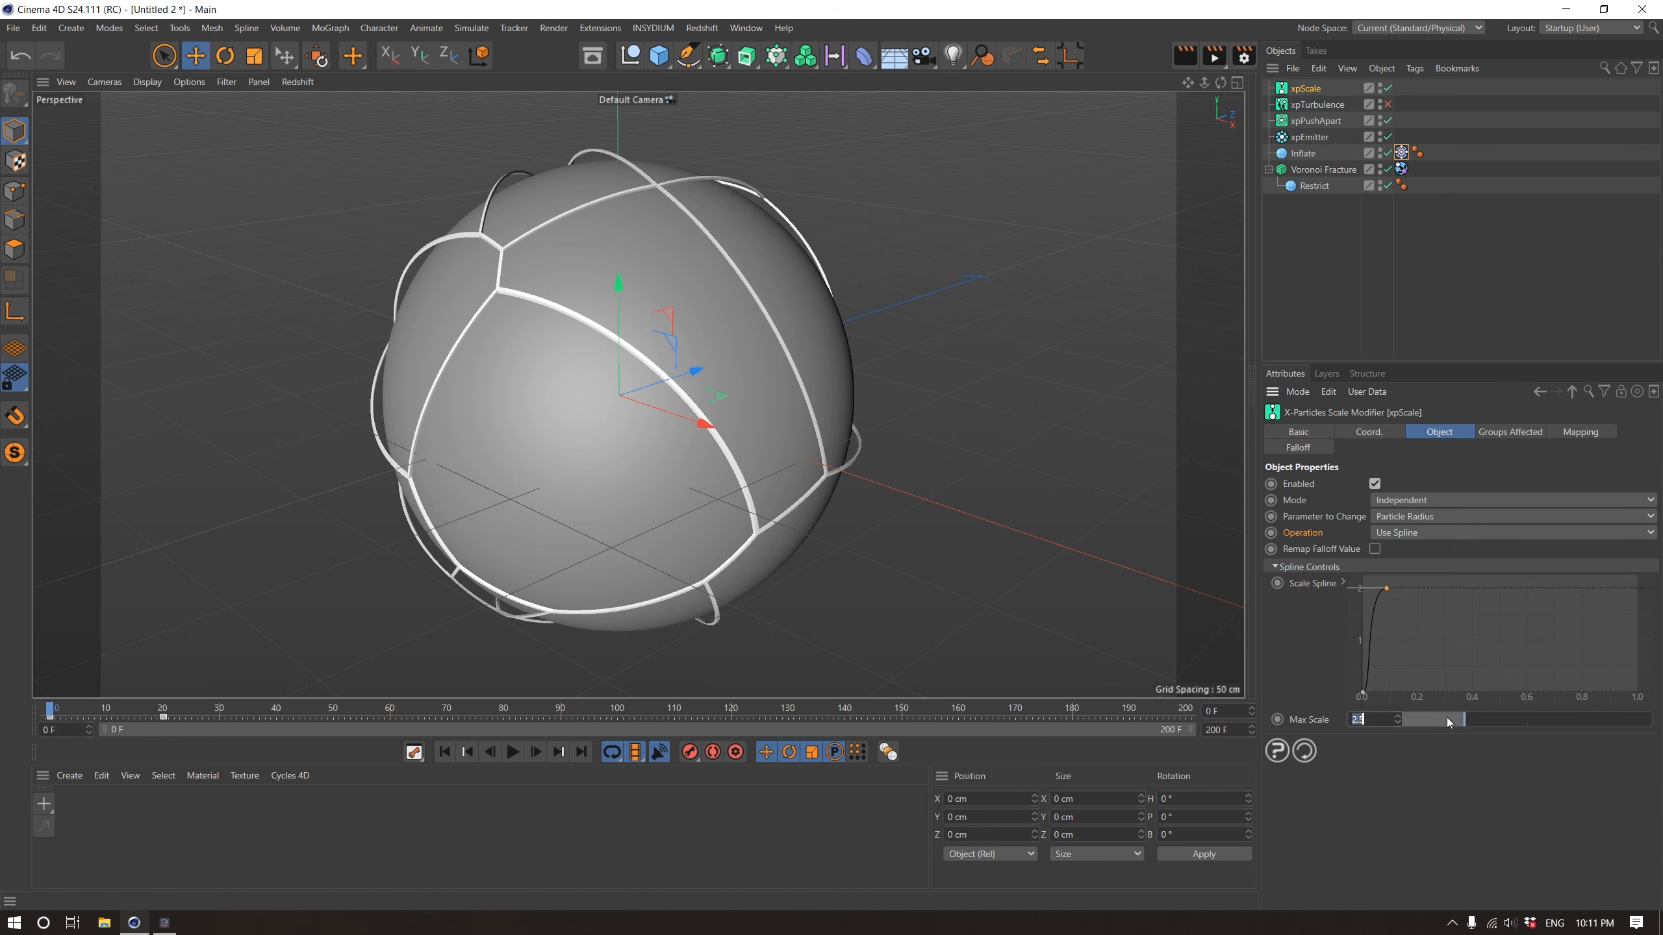
Move the Scale Spline's end point to 2.5 at about 0.14, preview the inflation and return to frame 0
click(1343, 582)
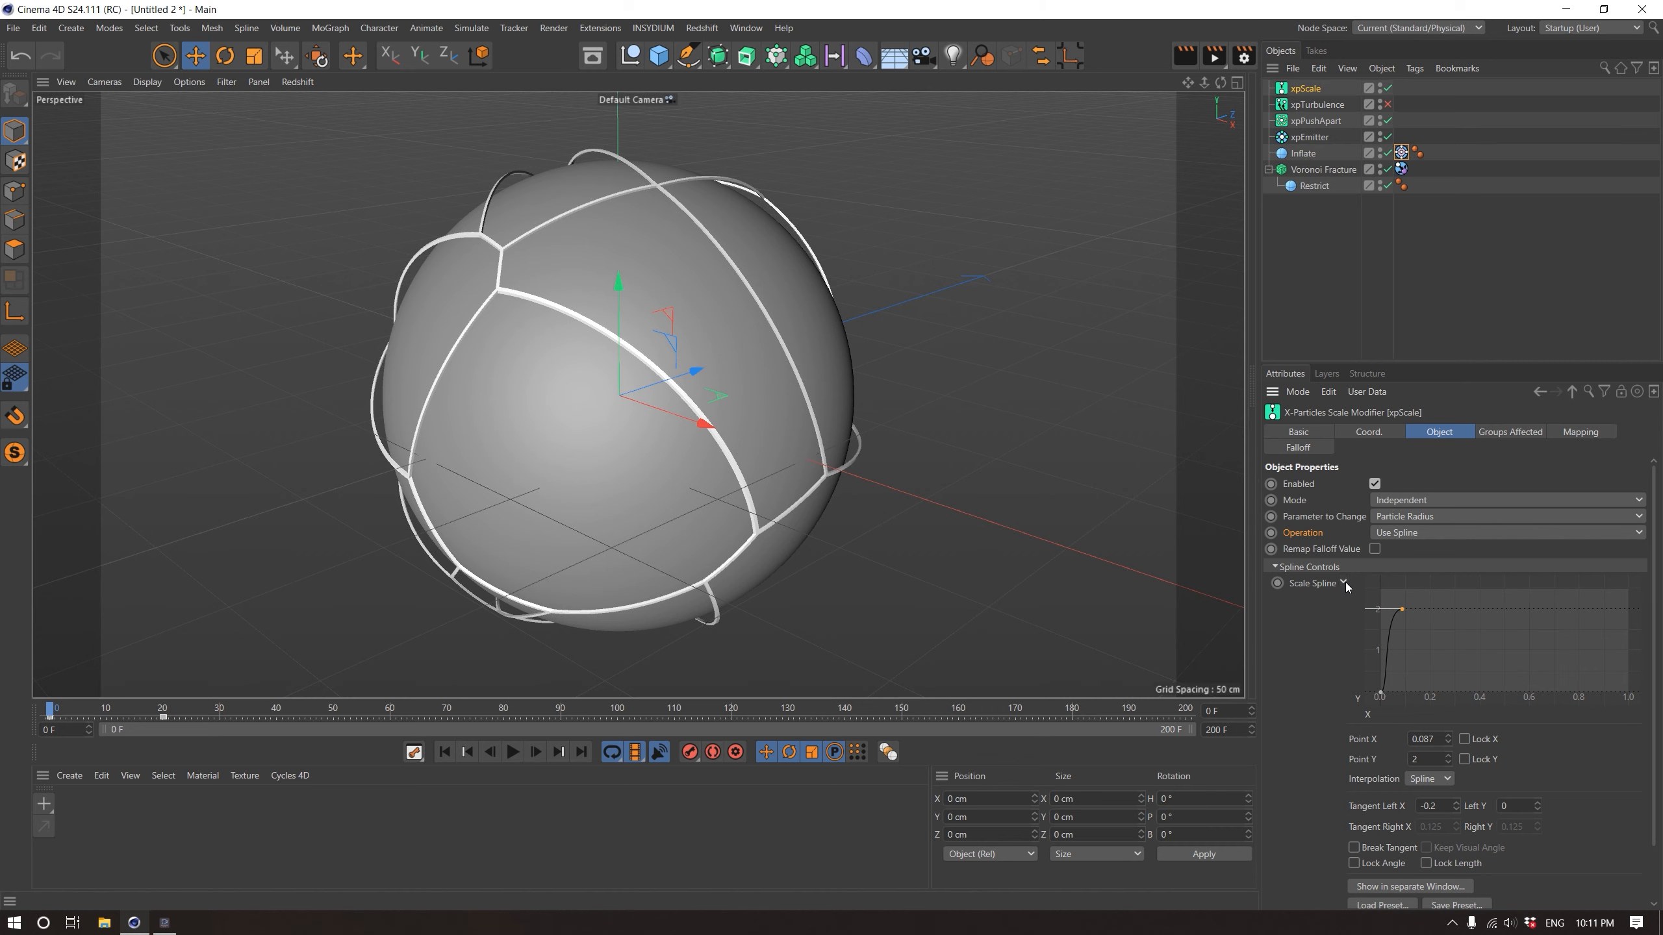
drag(1401, 610, 1417, 588)
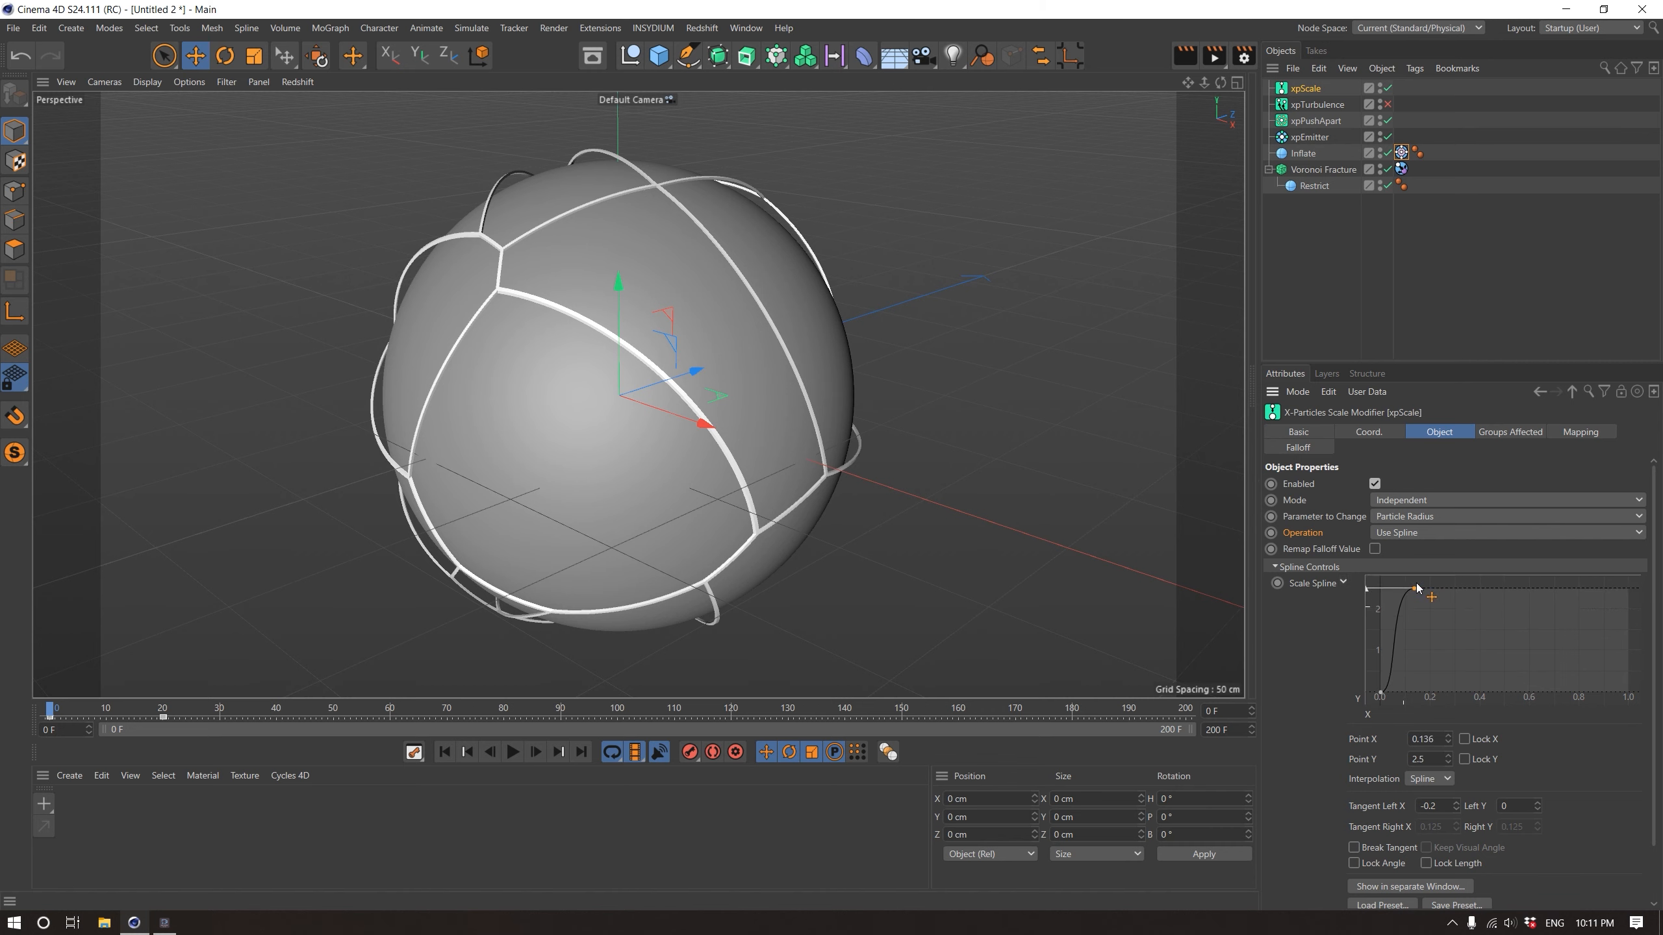
click(513, 752)
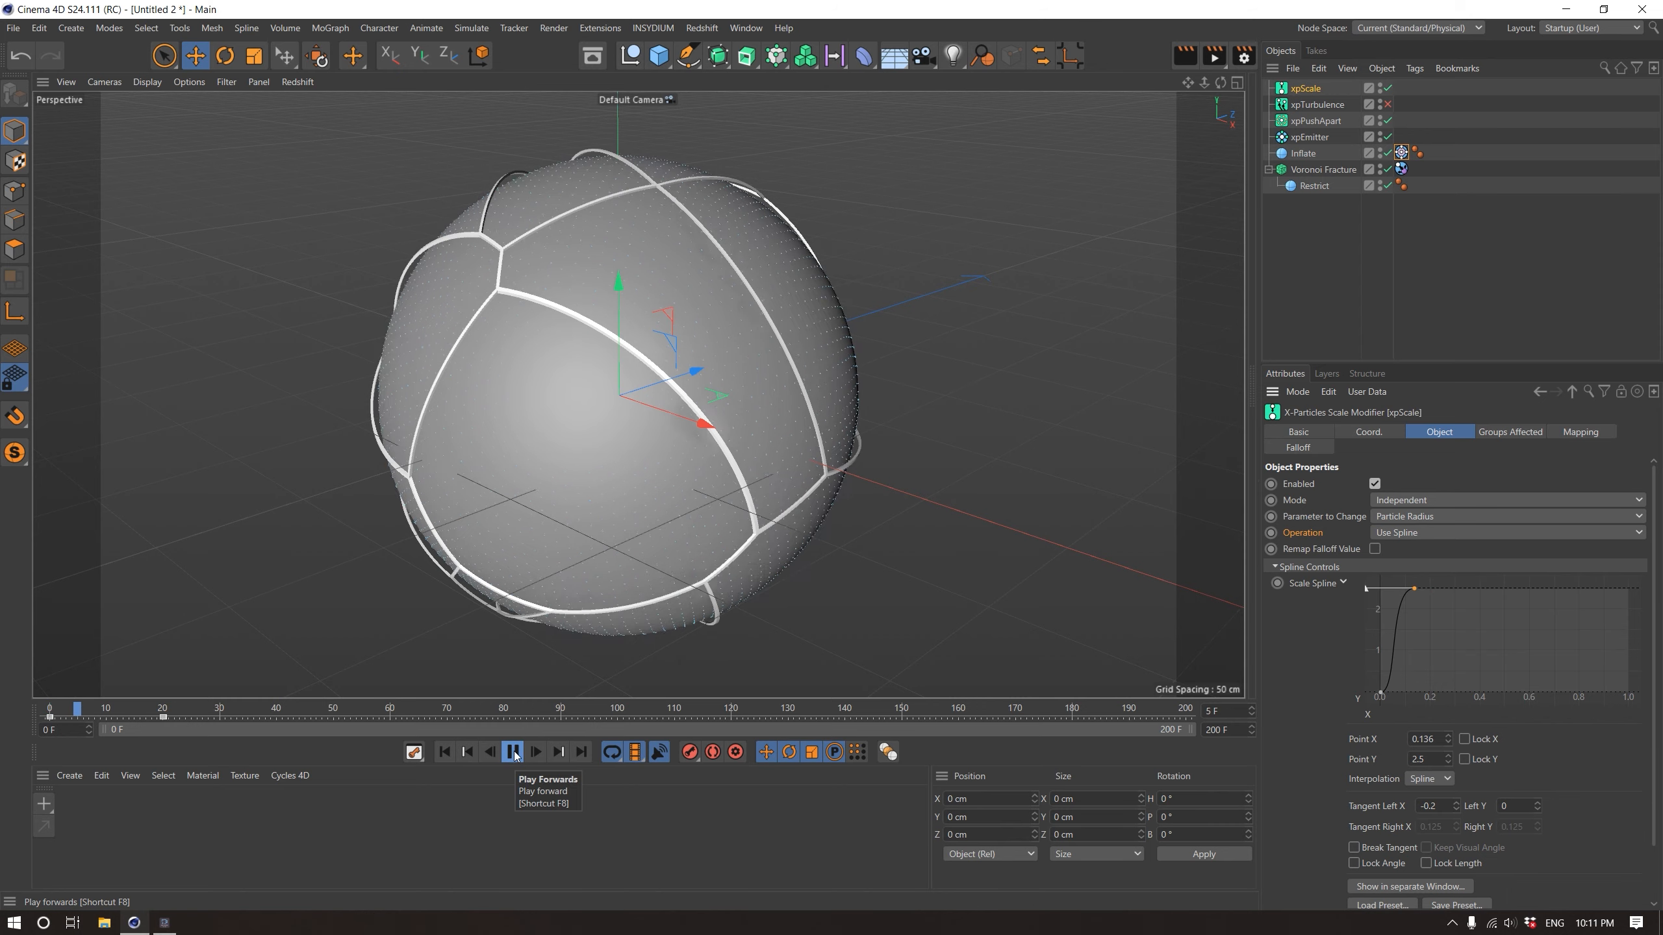
click(514, 753)
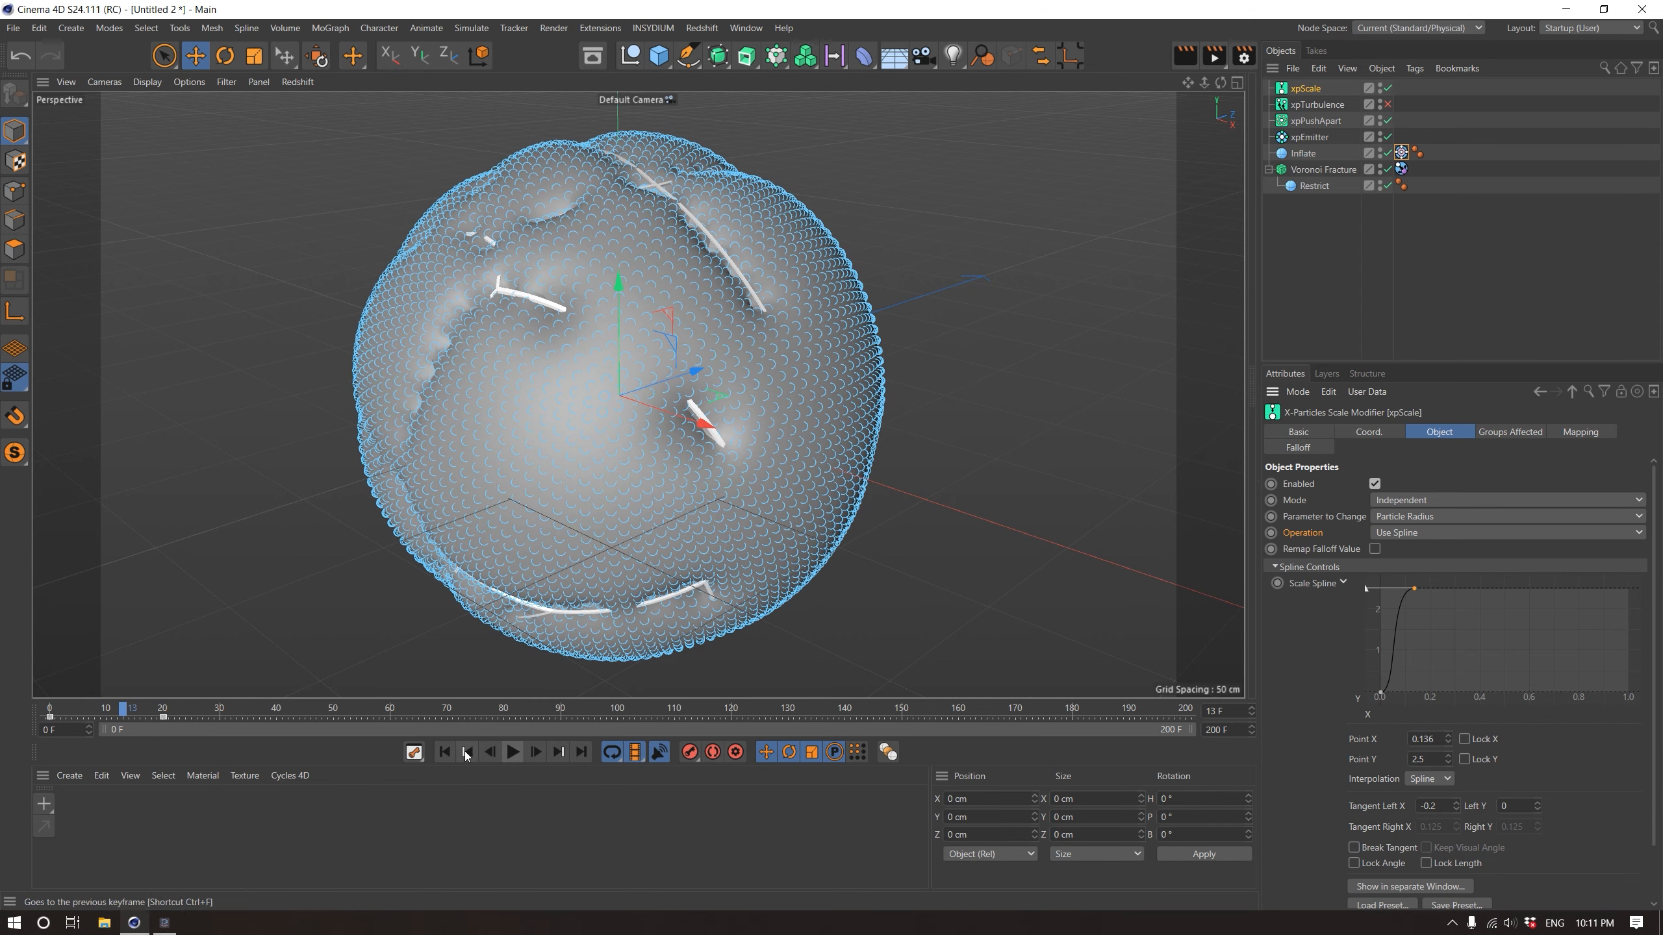
key(shift+f)
Shift the Scale Spline's end point to about 0.11, raise its start point to about 1.07, and preview the simulation
drag(1414, 588, 1406, 588)
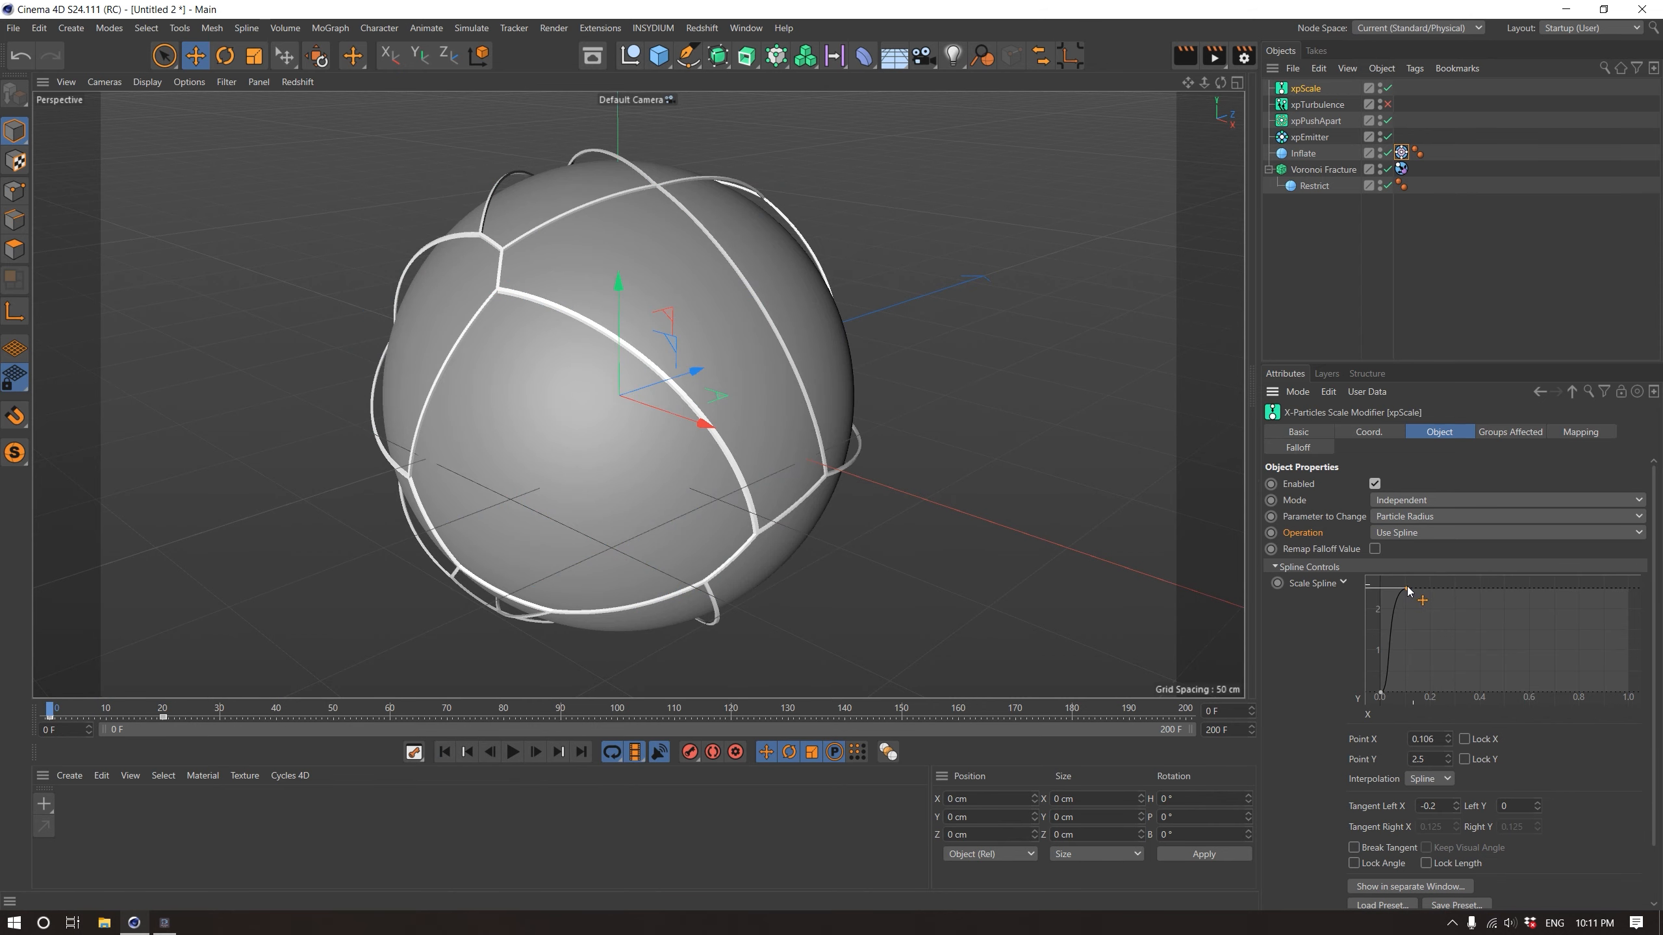
drag(1383, 694, 1368, 652)
click(514, 754)
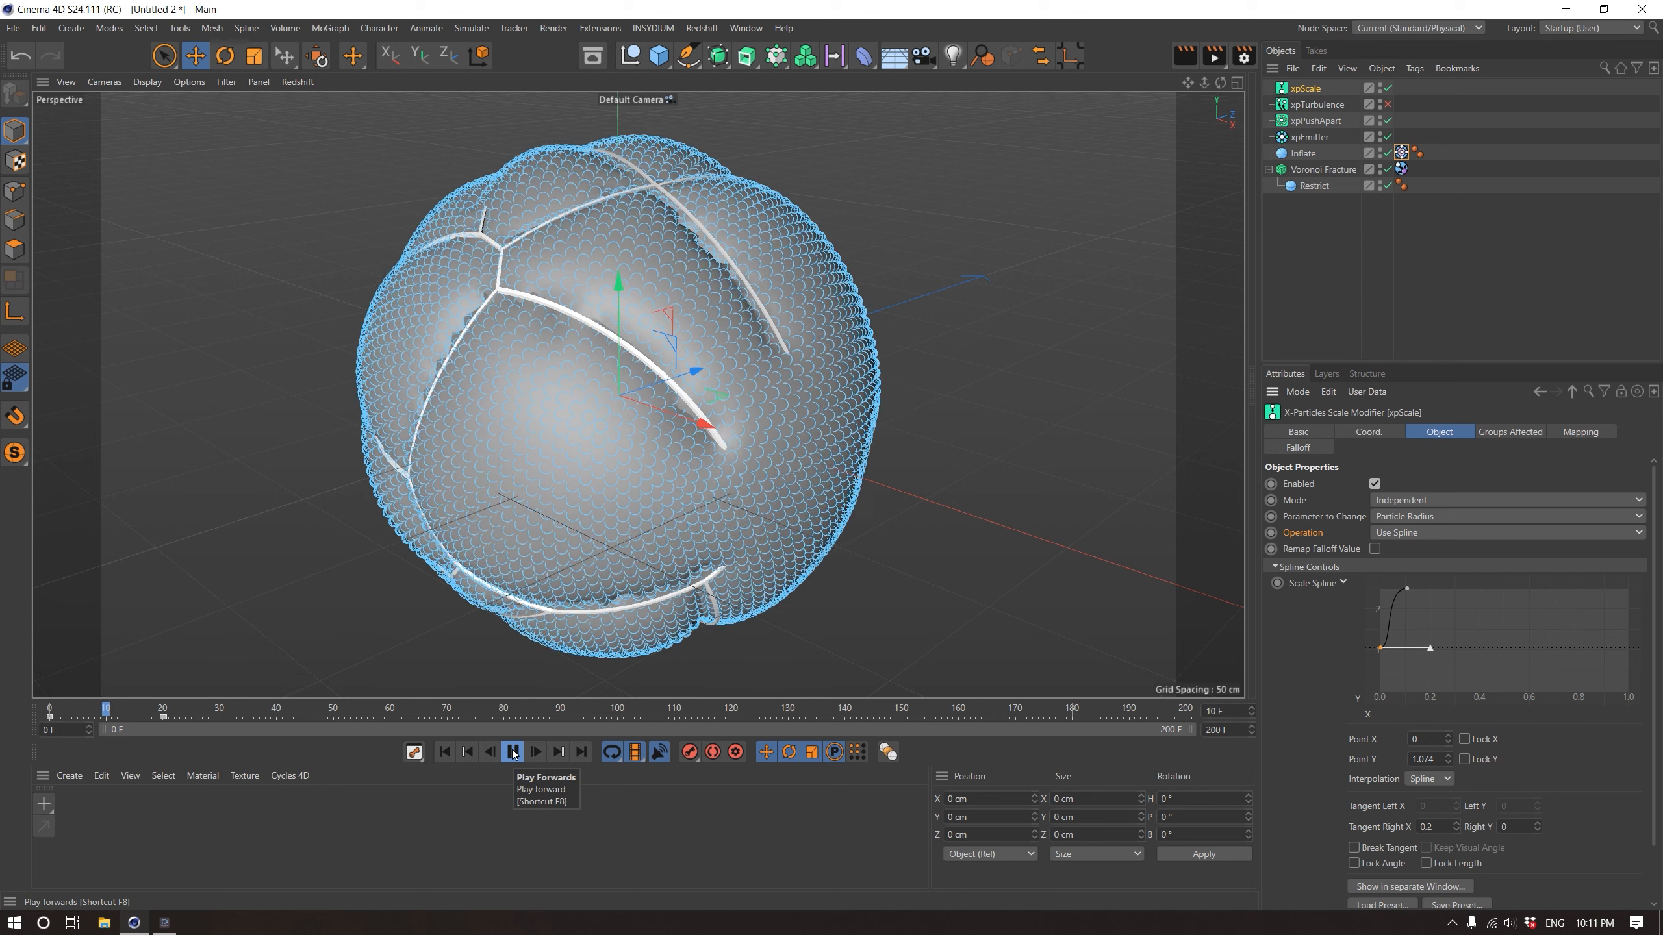
click(512, 752)
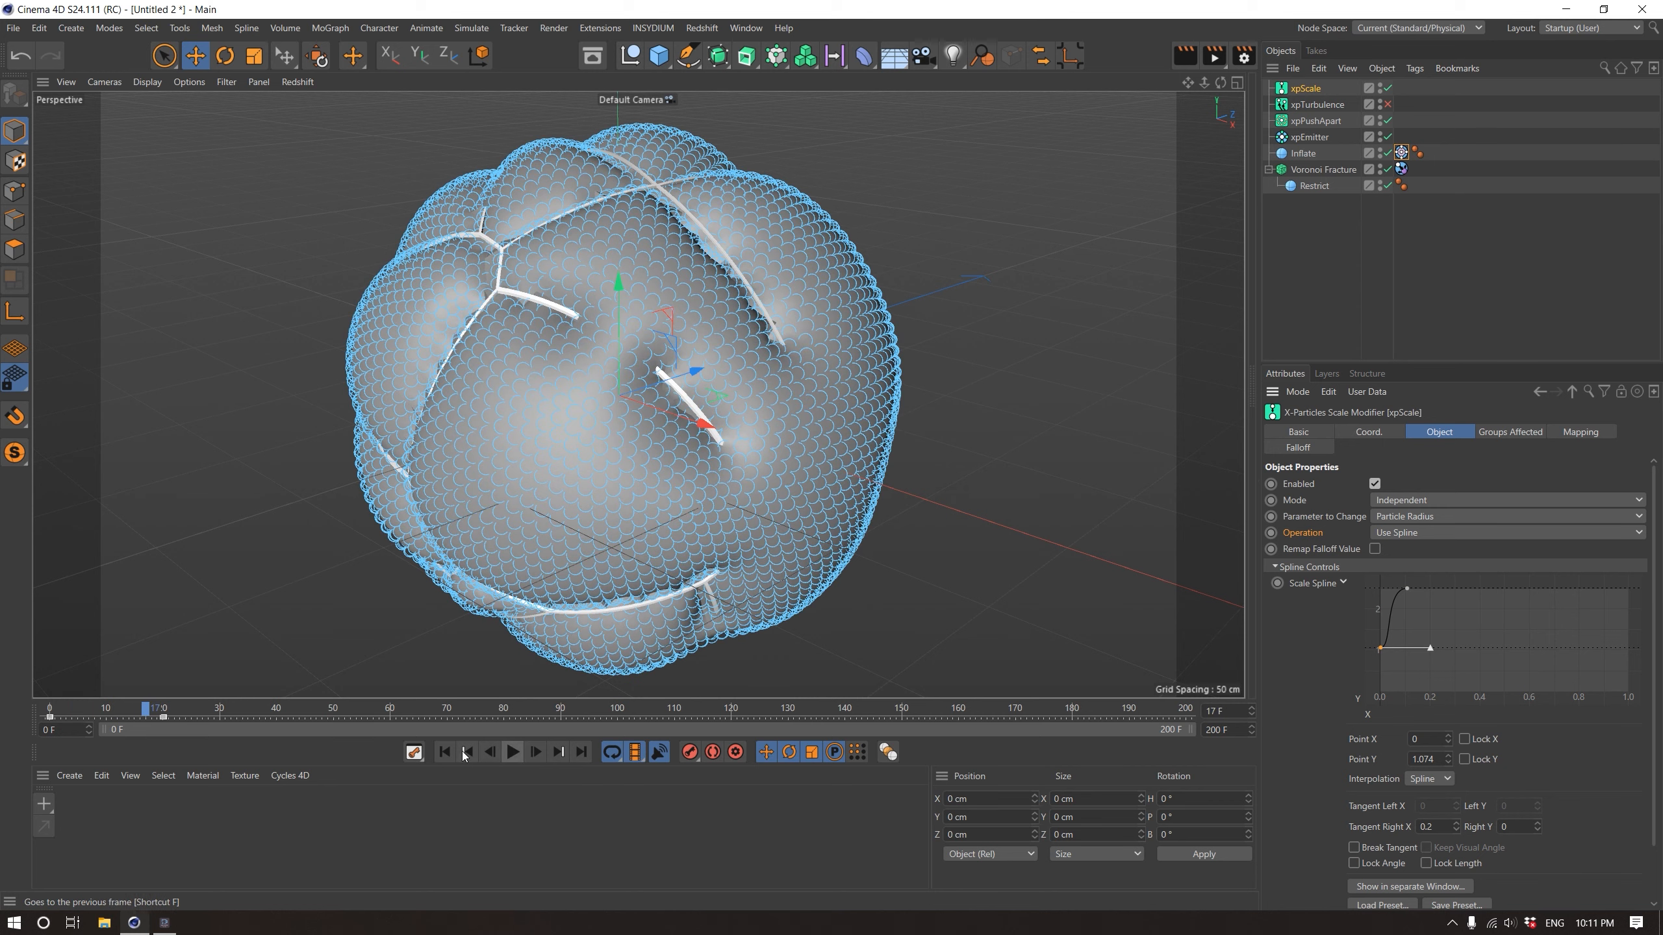
click(464, 753)
Set the project's X-Particles dynamics Iterations to 4, preview the inflation and return to frame 0
key(ctrl+d)
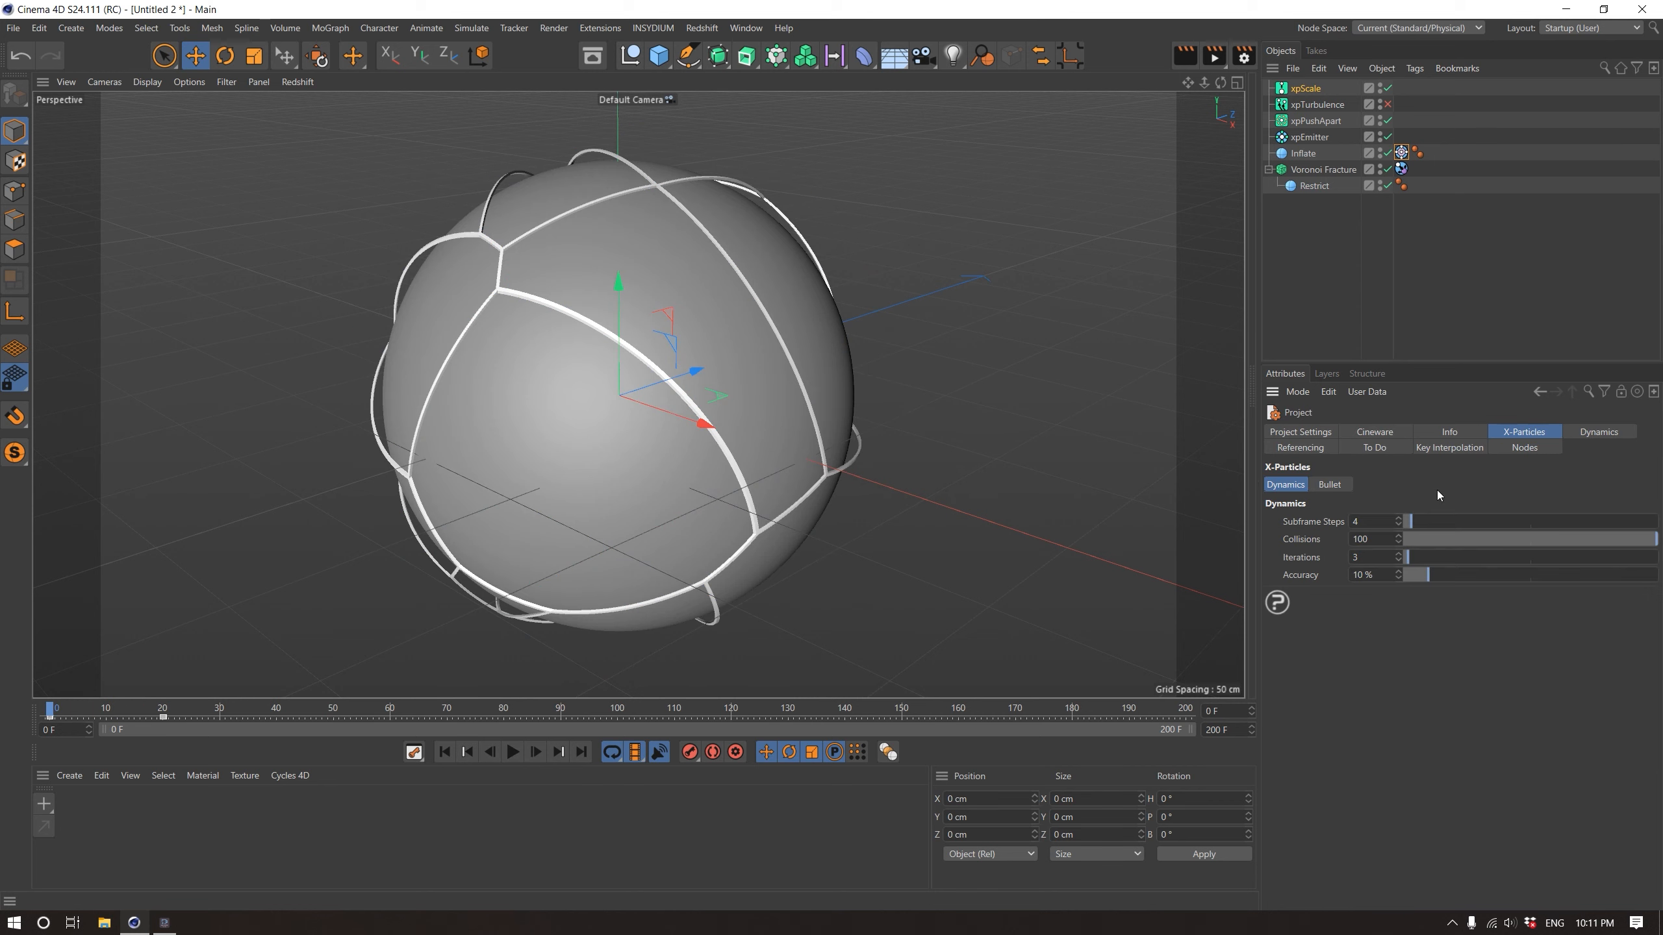
click(1378, 556)
text(4)
key(Return)
click(517, 754)
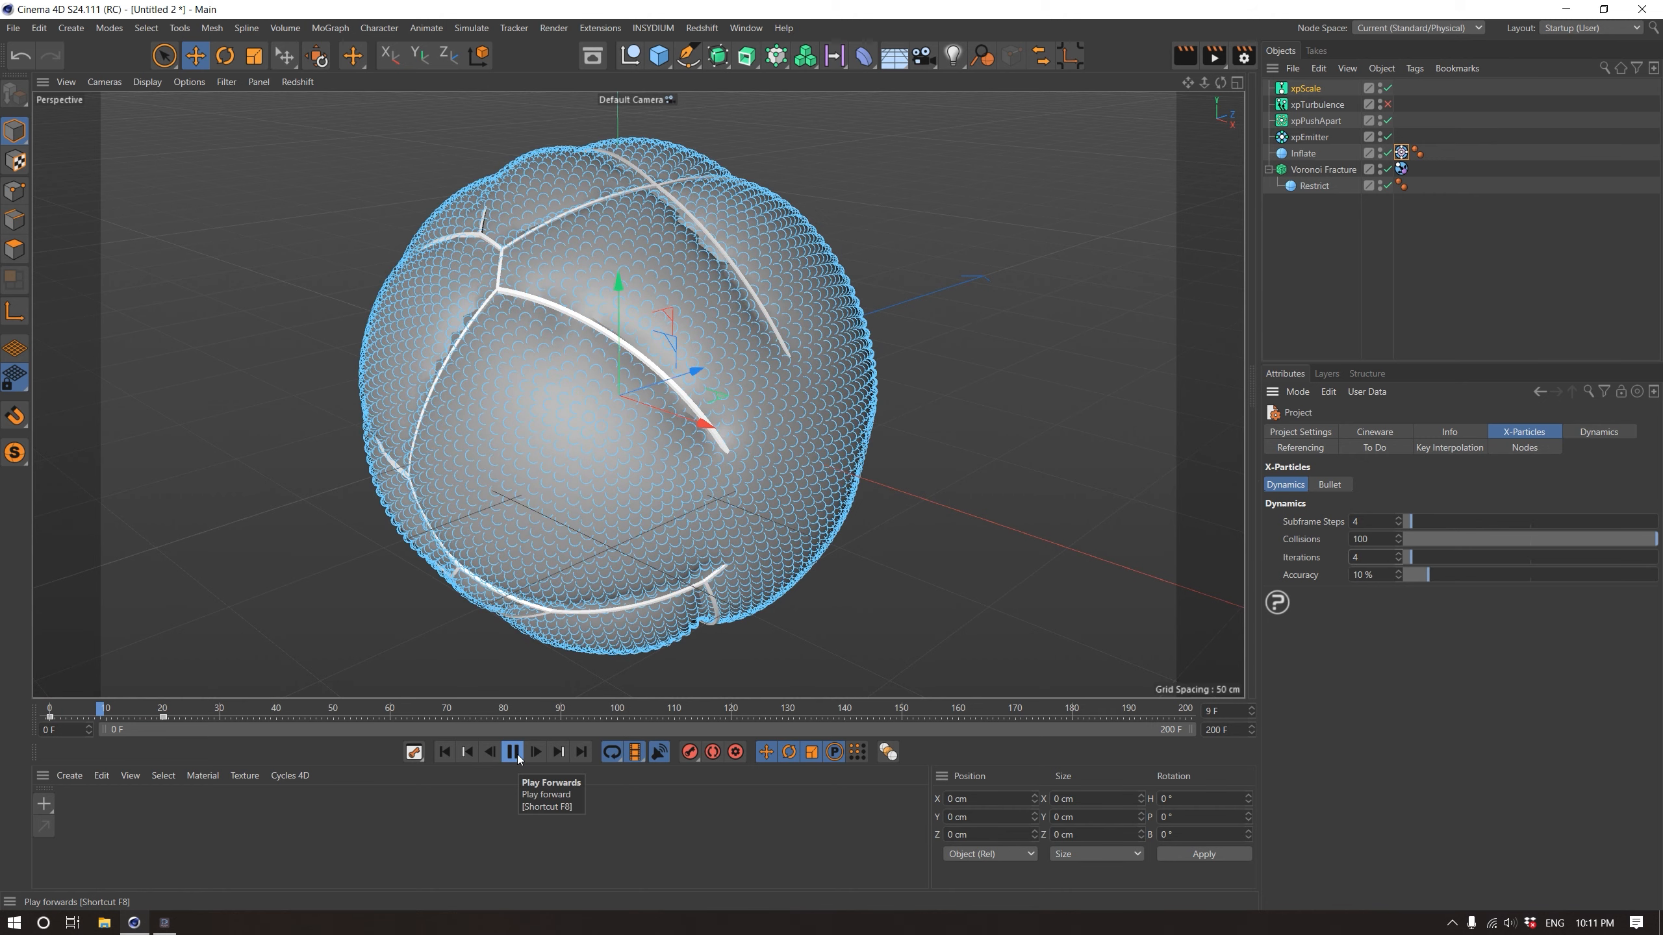
click(513, 752)
click(444, 752)
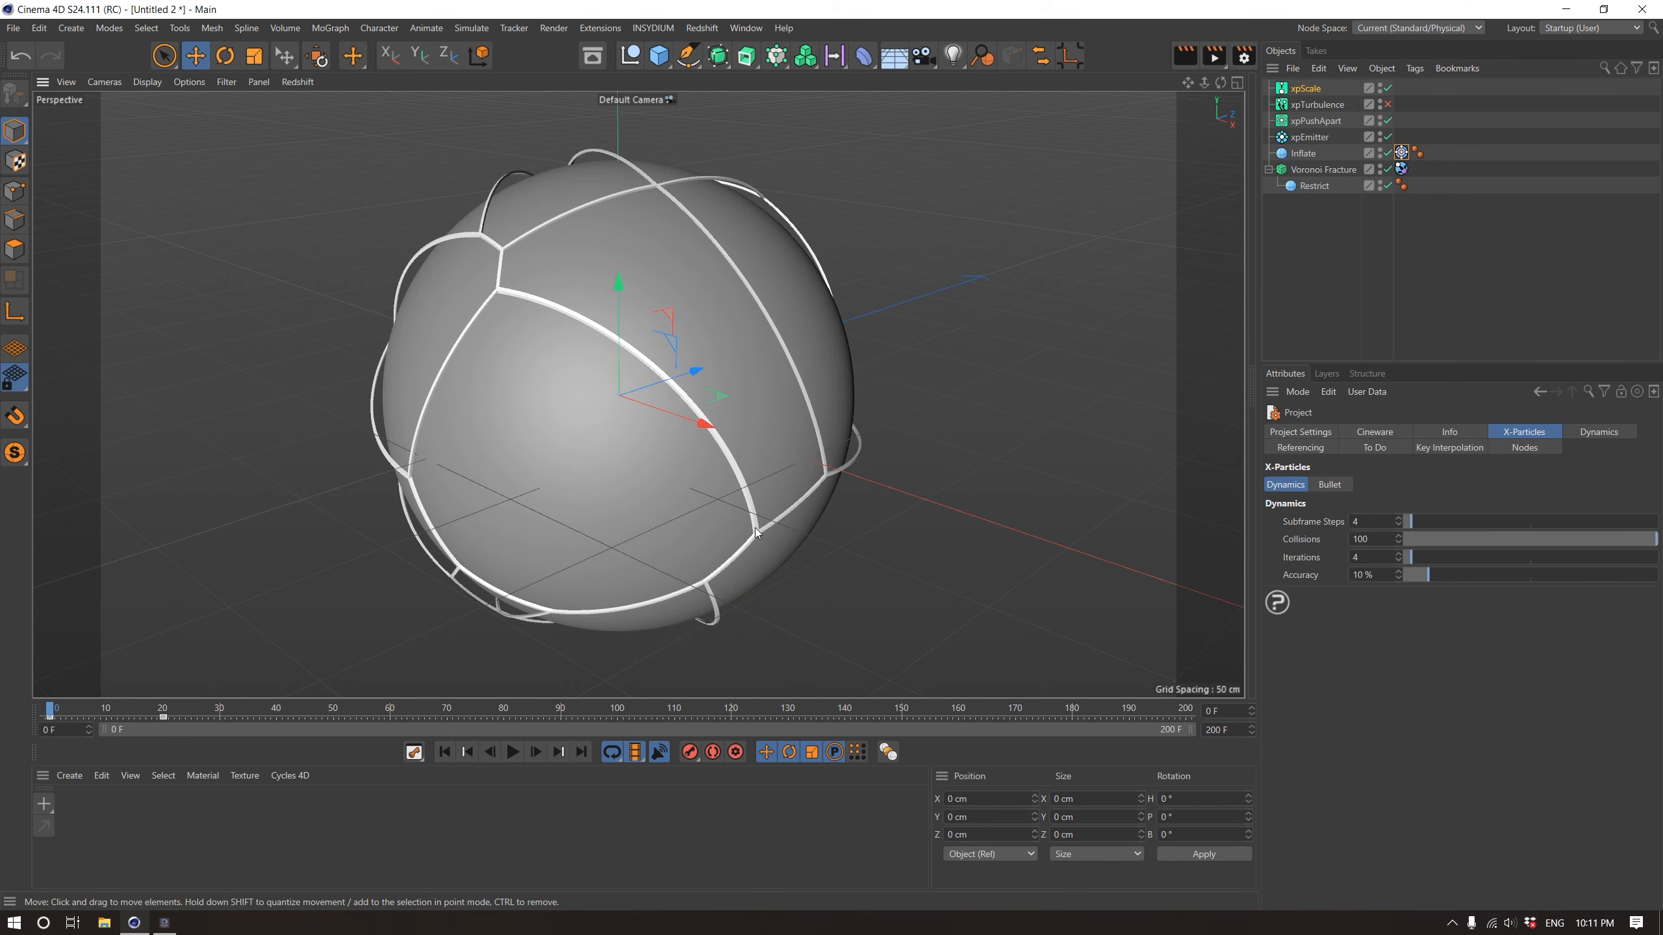
Preview the inflation from other sides of the sphere and return to frame 0
alt+drag(755, 528, 871, 525)
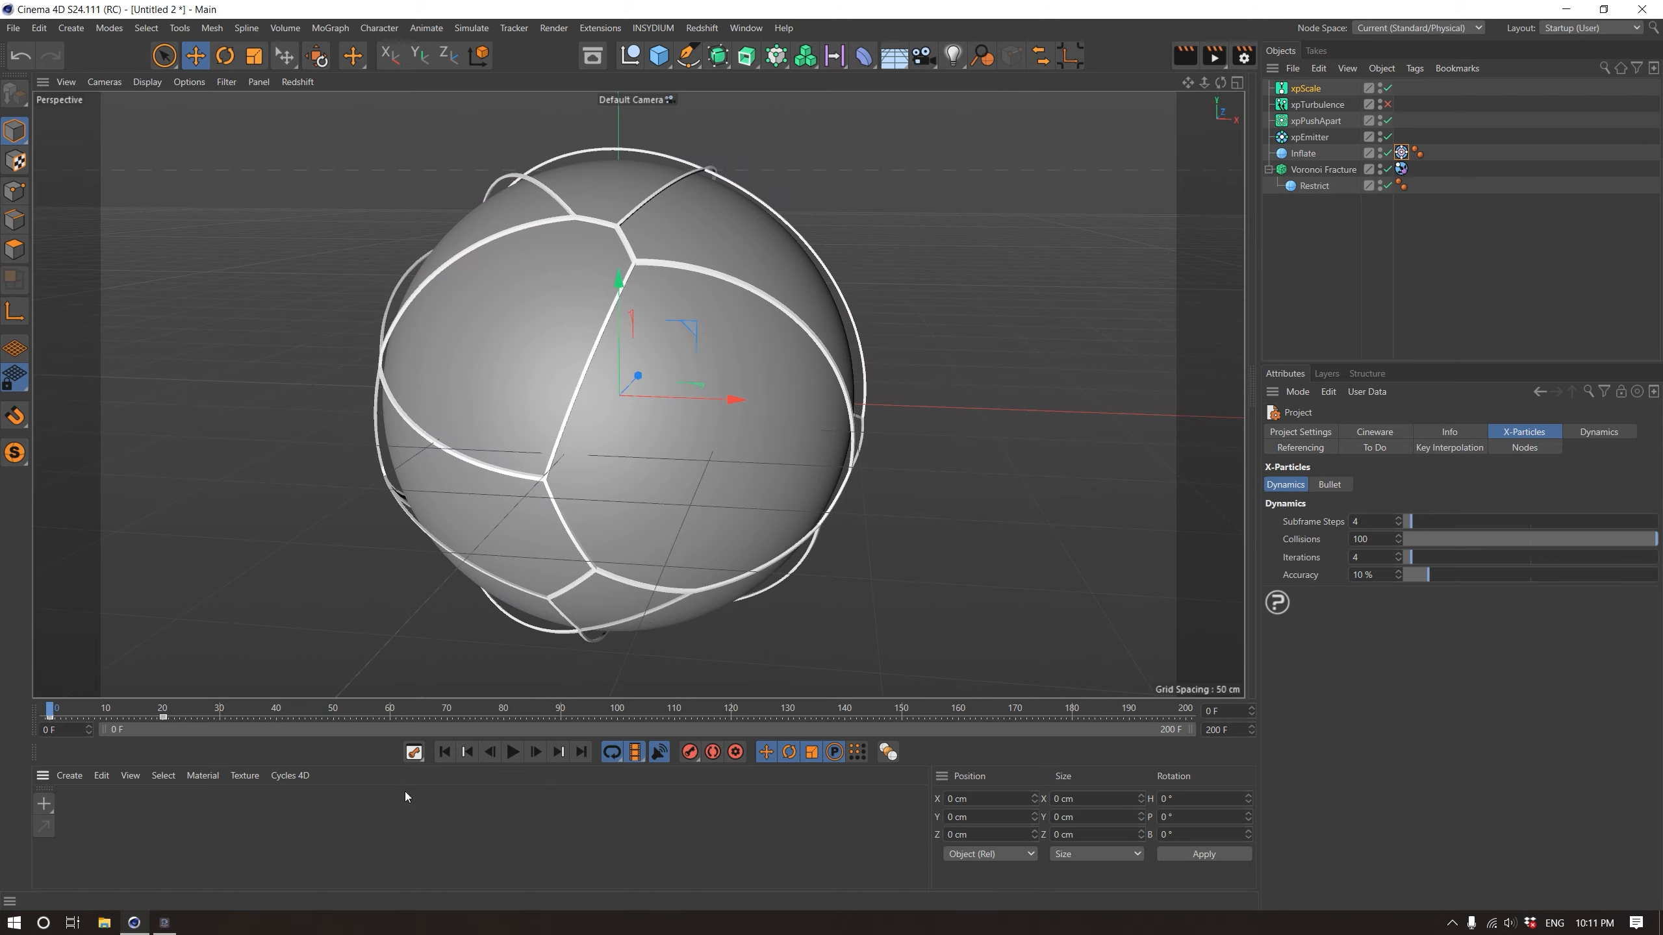
click(513, 752)
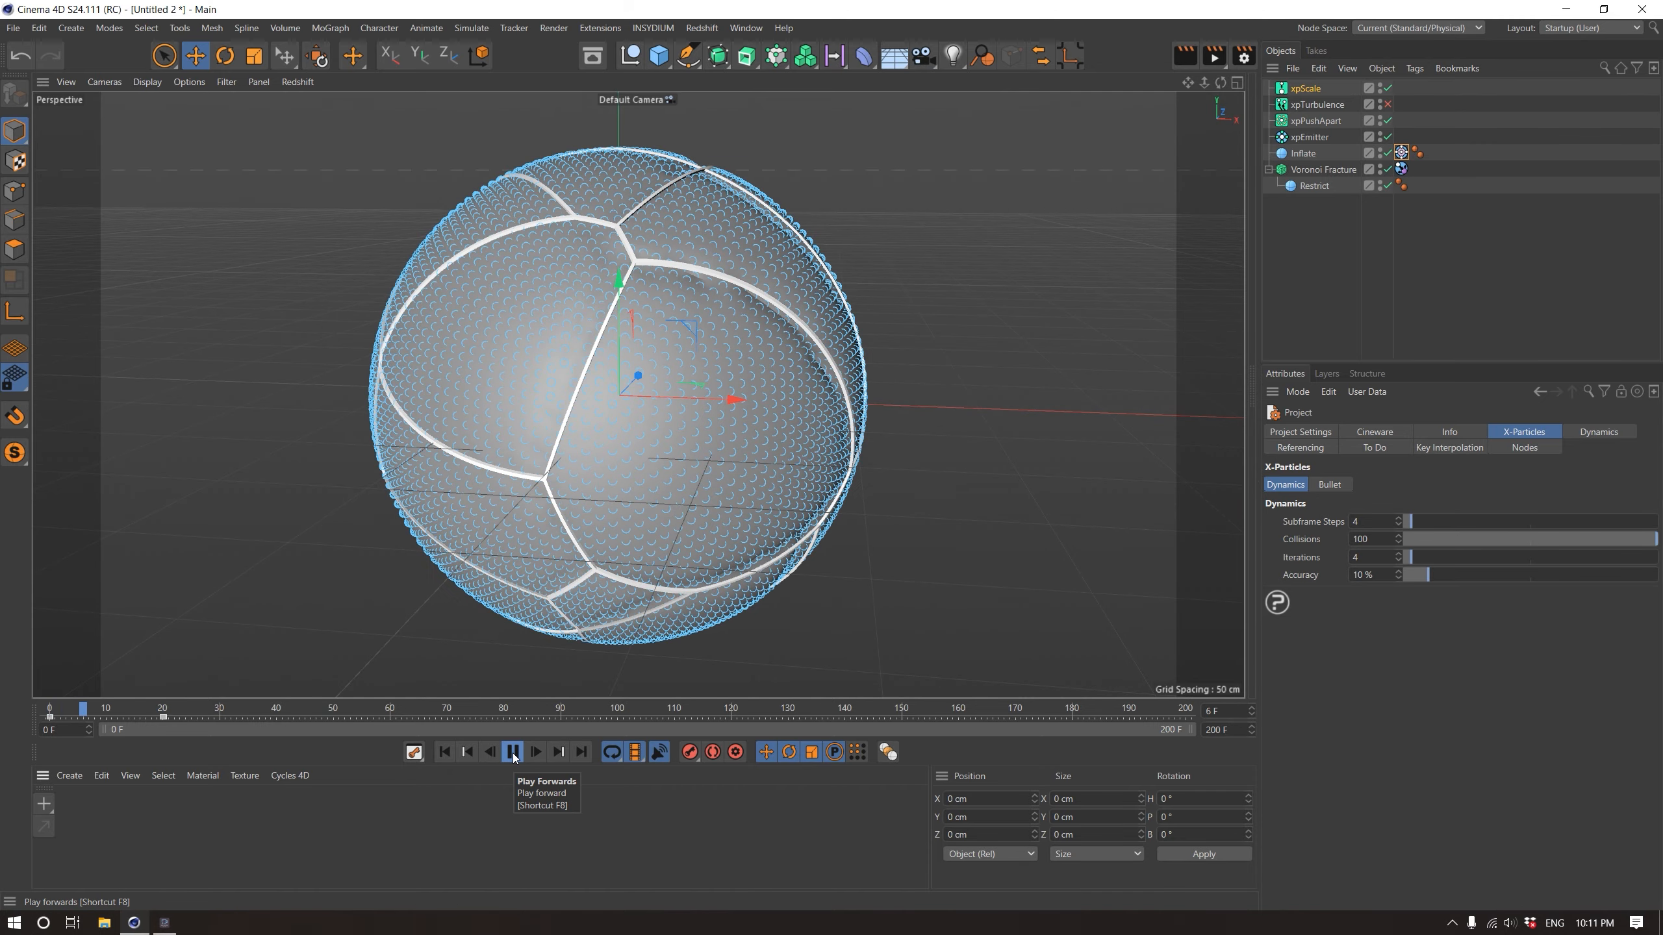
click(513, 753)
alt+drag(550, 559, 451, 560)
click(444, 752)
Display mesh lines on the shaded spheres and review the xpScale modifier's spline and Max Scale settings
key(n)
key(b)
click(1302, 152)
click(1489, 140)
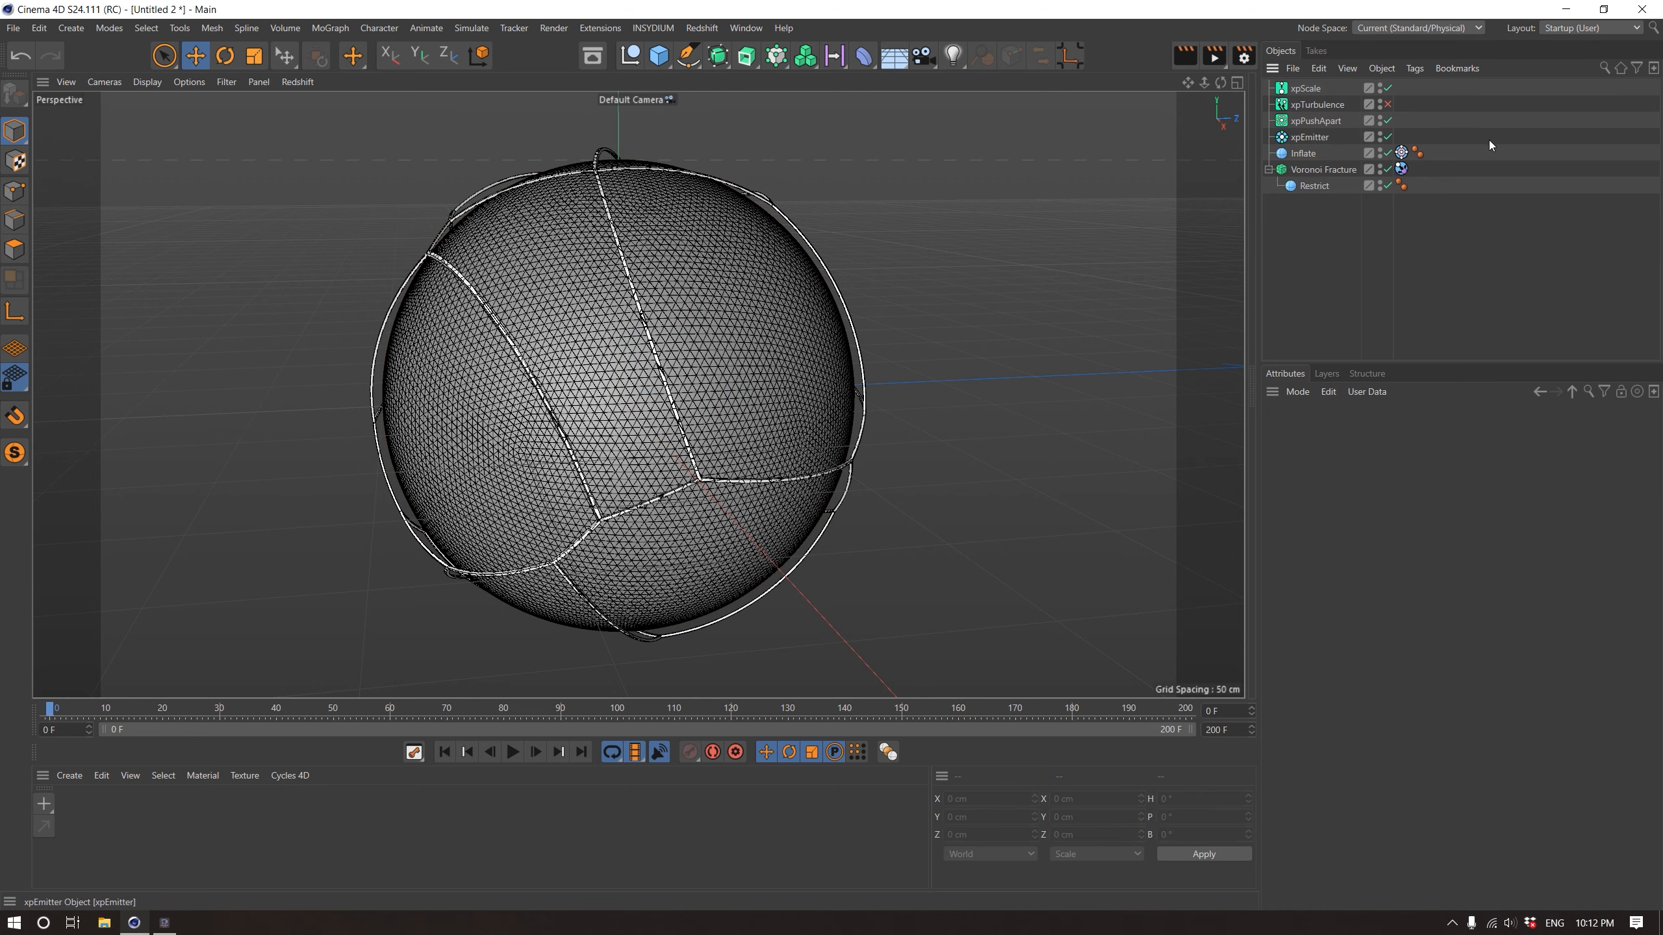
click(1293, 93)
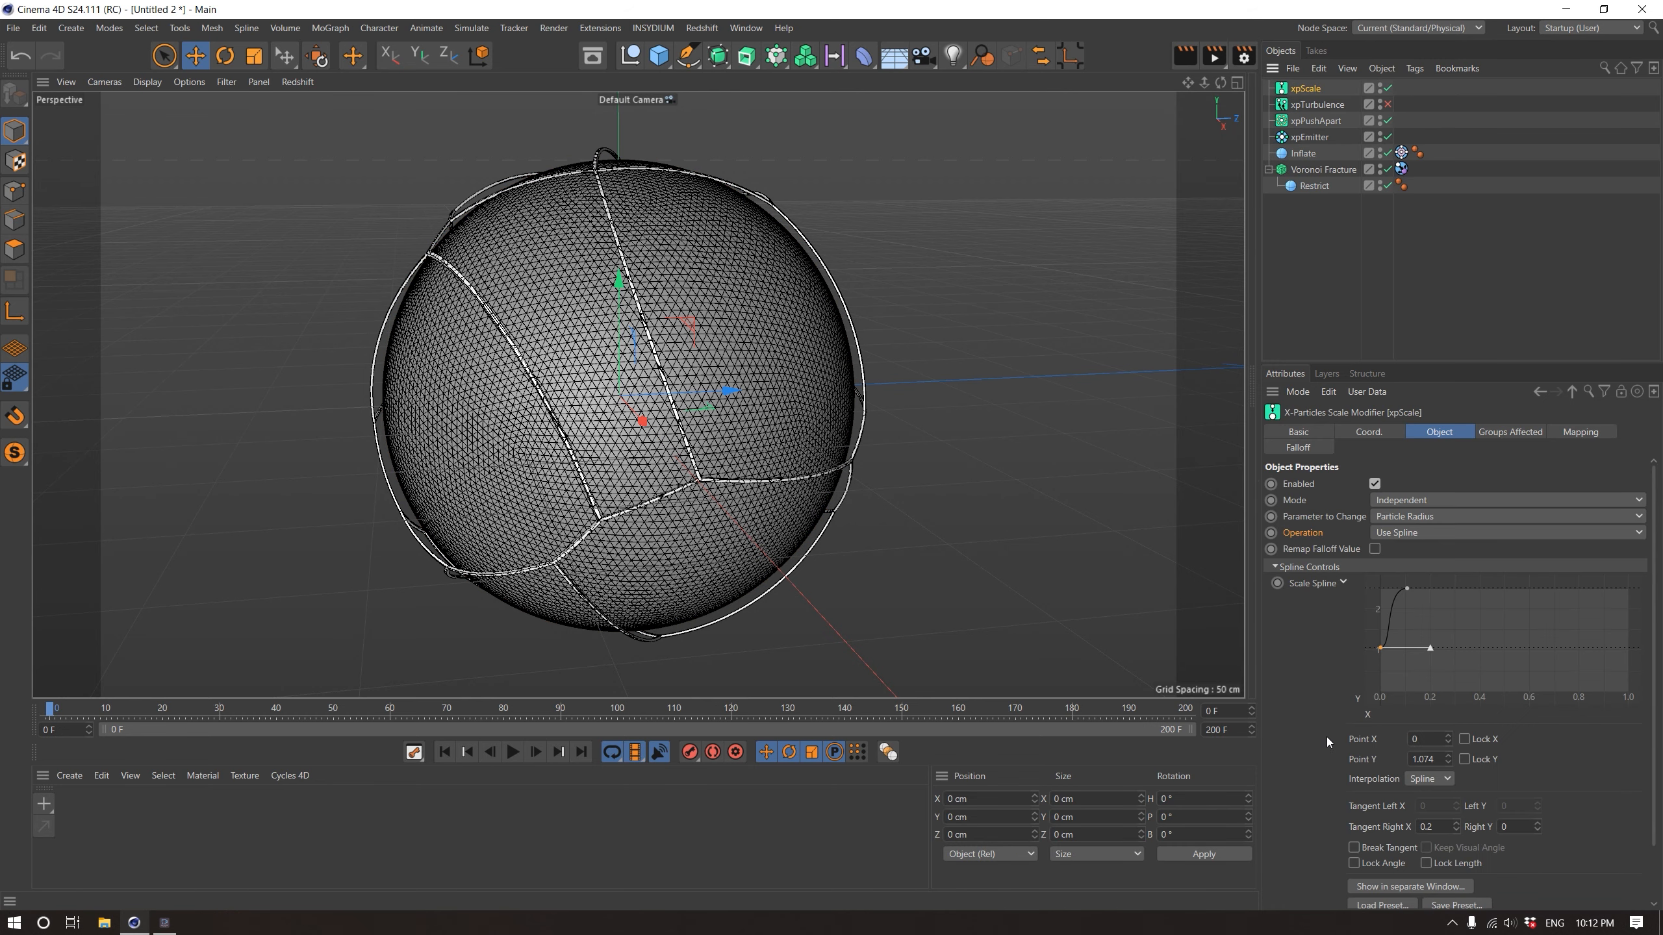
scroll(1326, 736, down, 2)
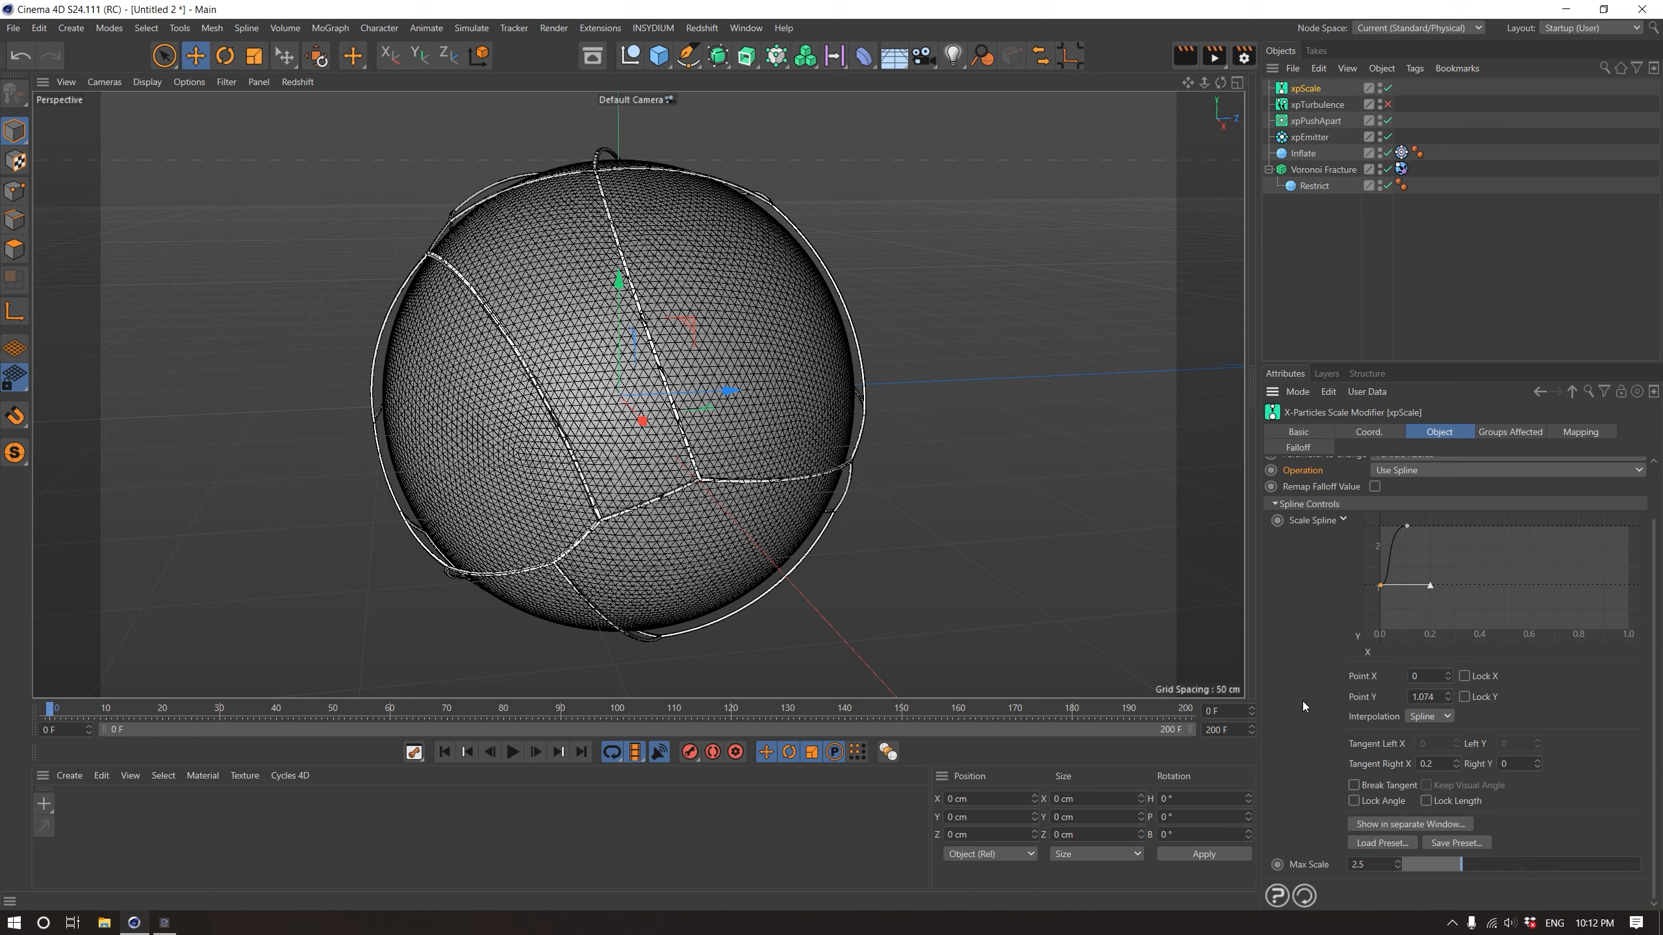
scroll(1304, 704, up, 2)
click(1327, 308)
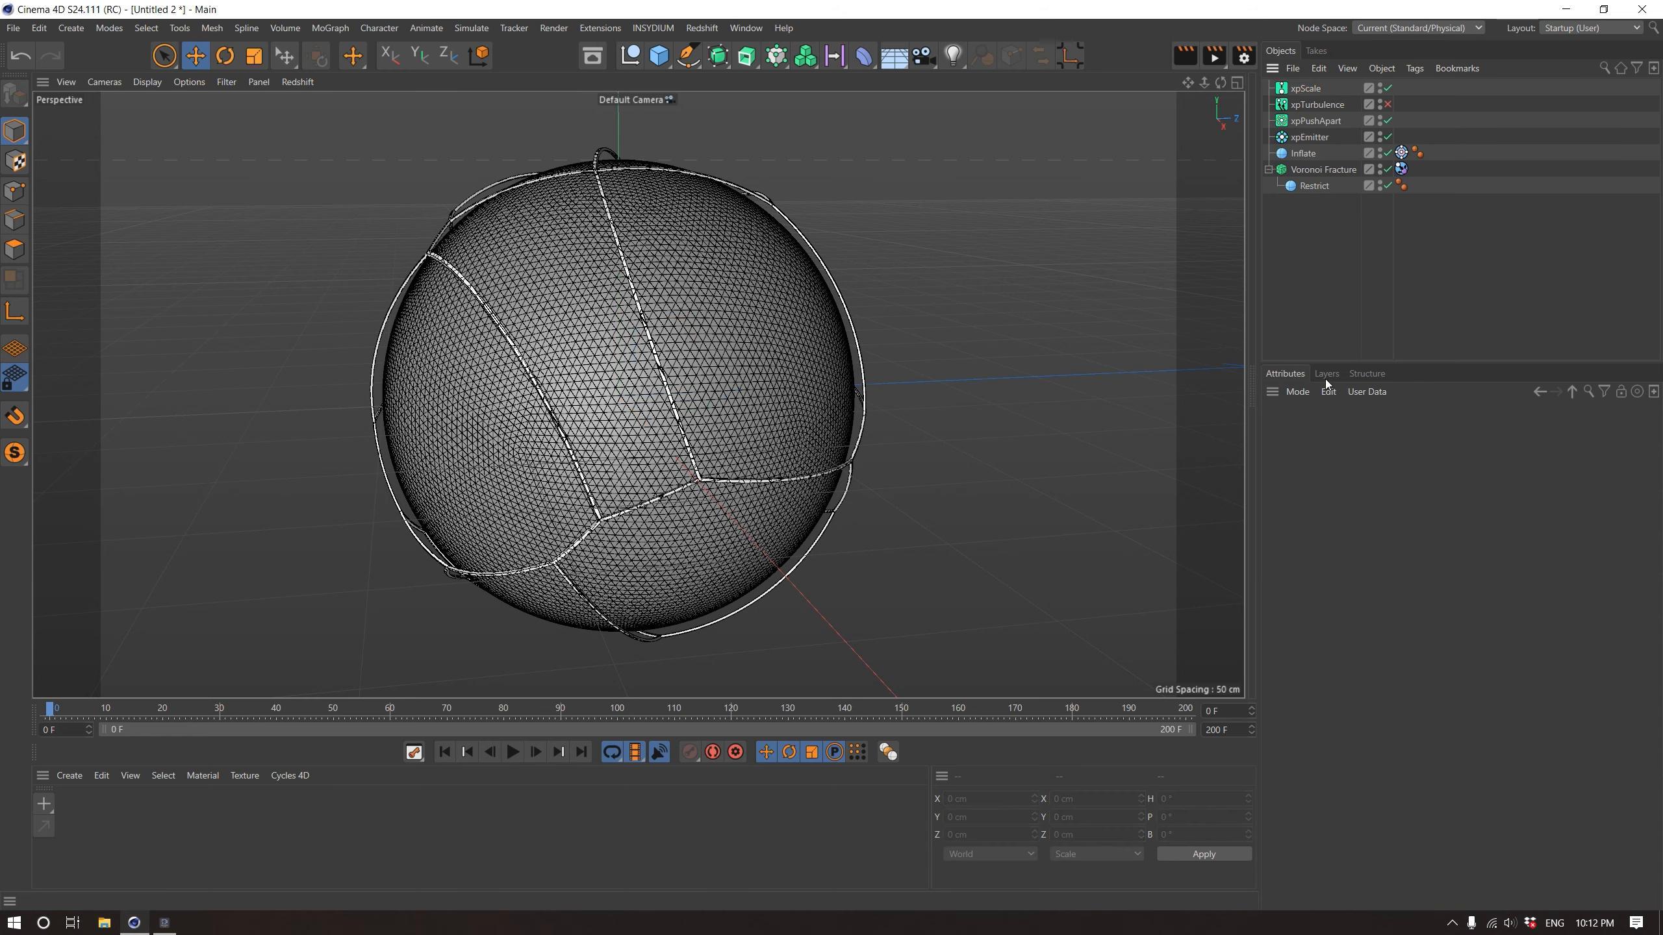
Preview the inflation with mesh lines displayed, return to frame 0 and restore Gouraud shading without lines
click(512, 755)
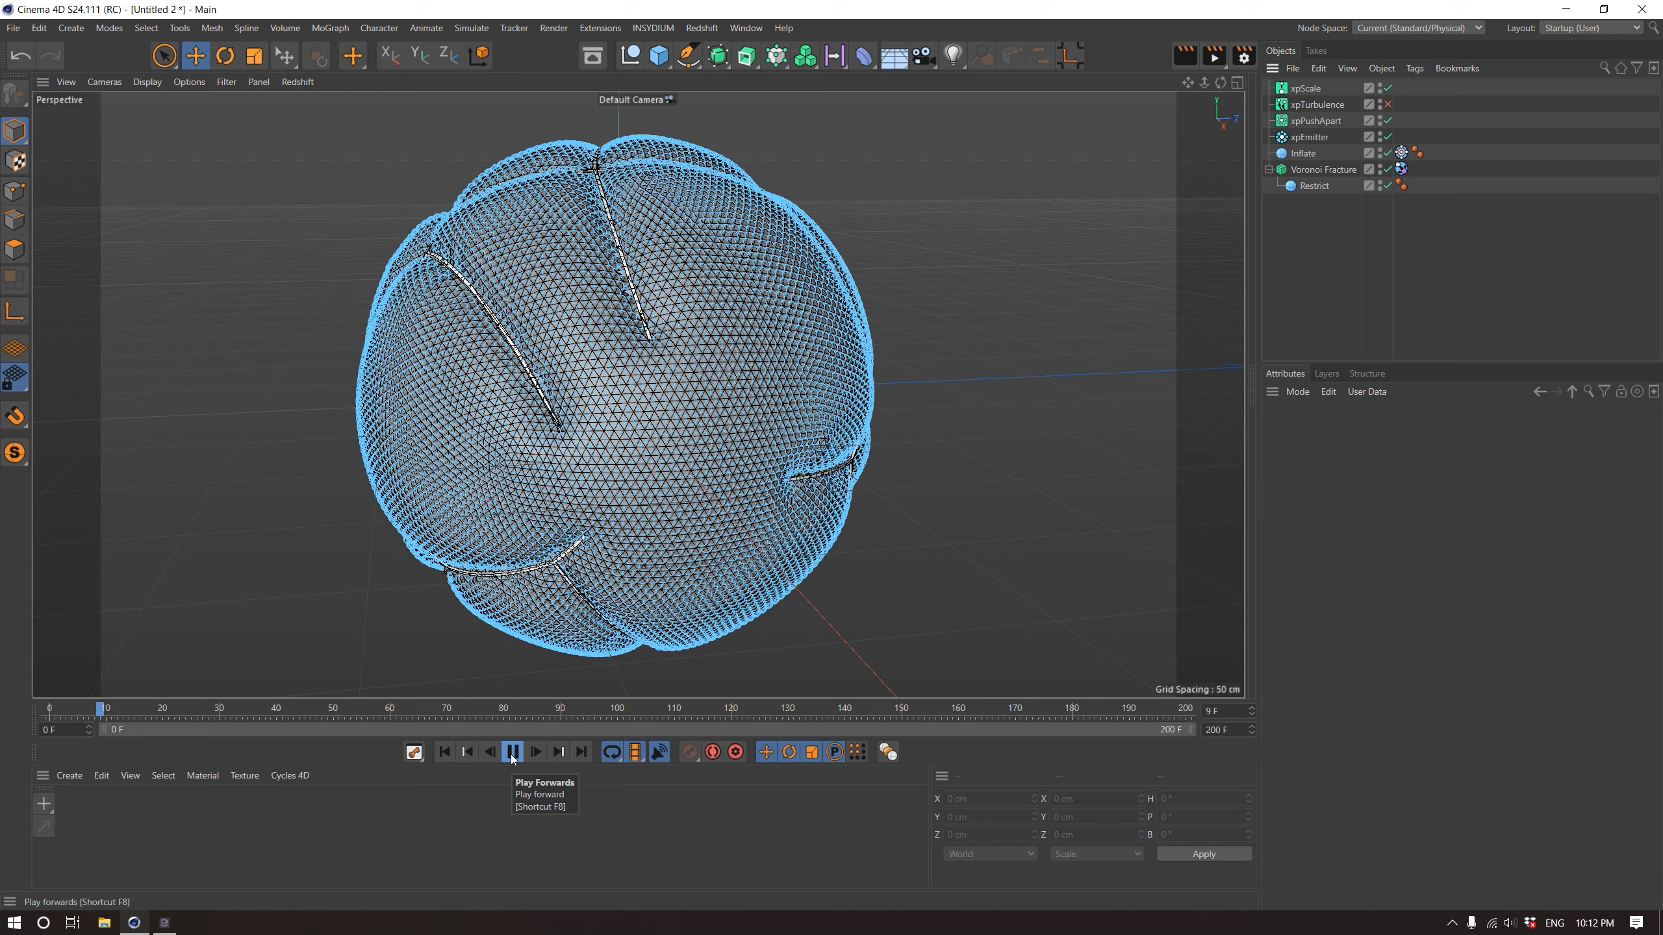
click(512, 755)
click(445, 753)
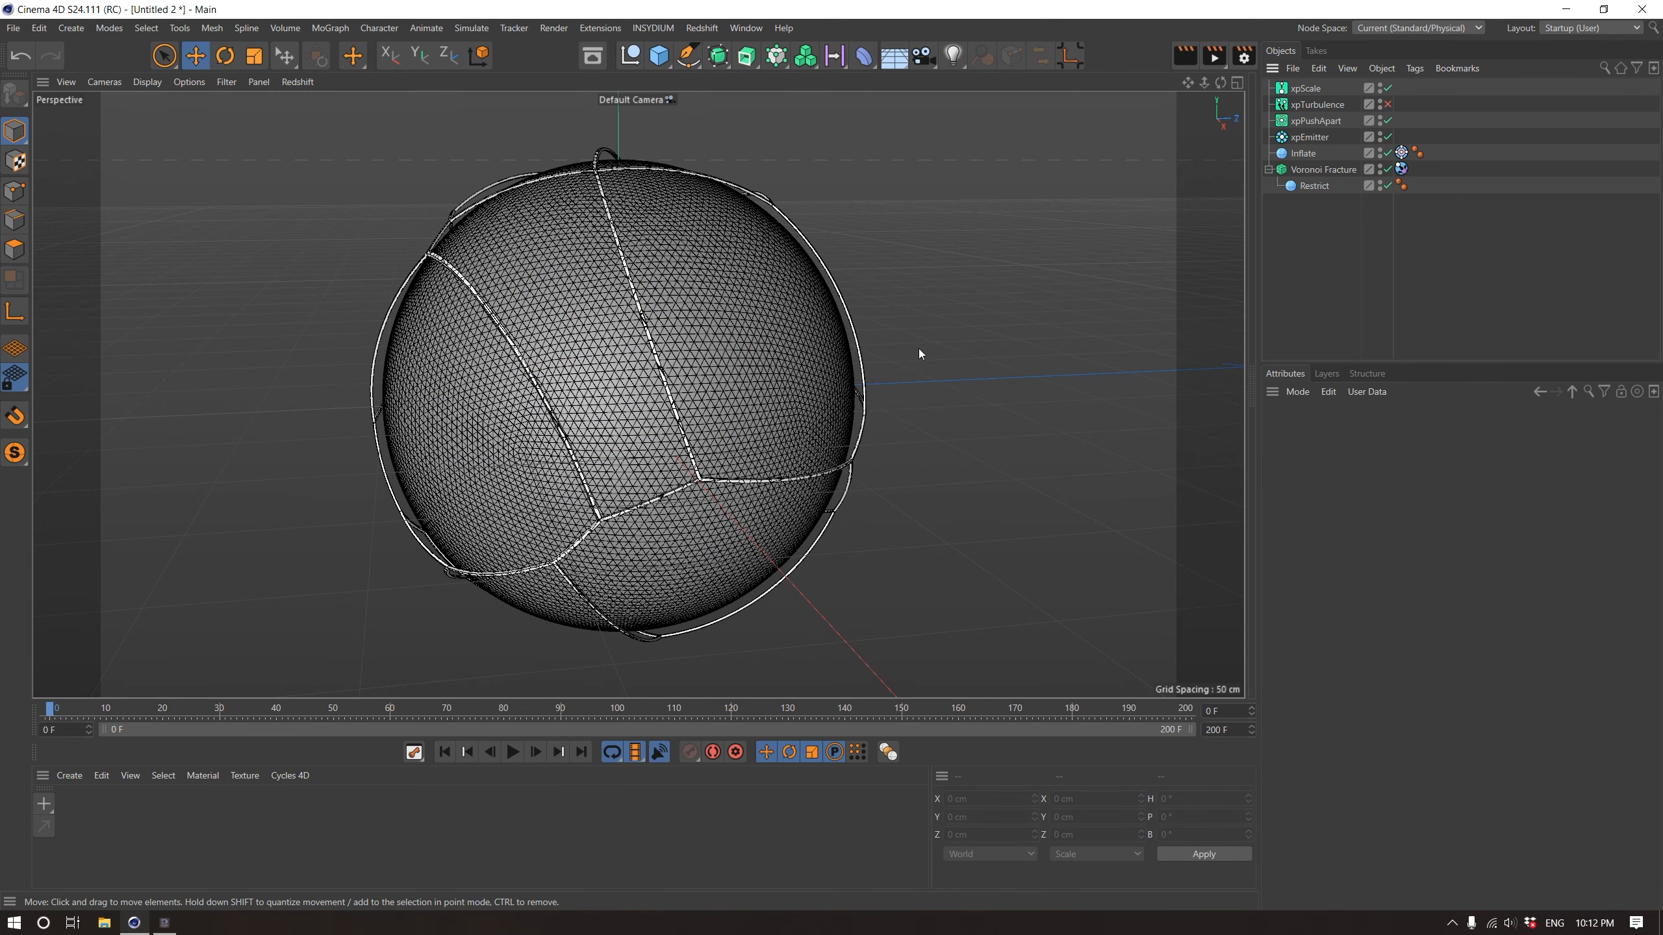
key(n)
key(a)
Set the project's X-Particles dynamics Subframe Steps to 3 and Iterations to 6, and preview the simulation from frame 0
alt+drag(715, 433, 523, 367)
key(ctrl+d)
click(1522, 431)
drag(1377, 522, 1286, 523)
text(3)
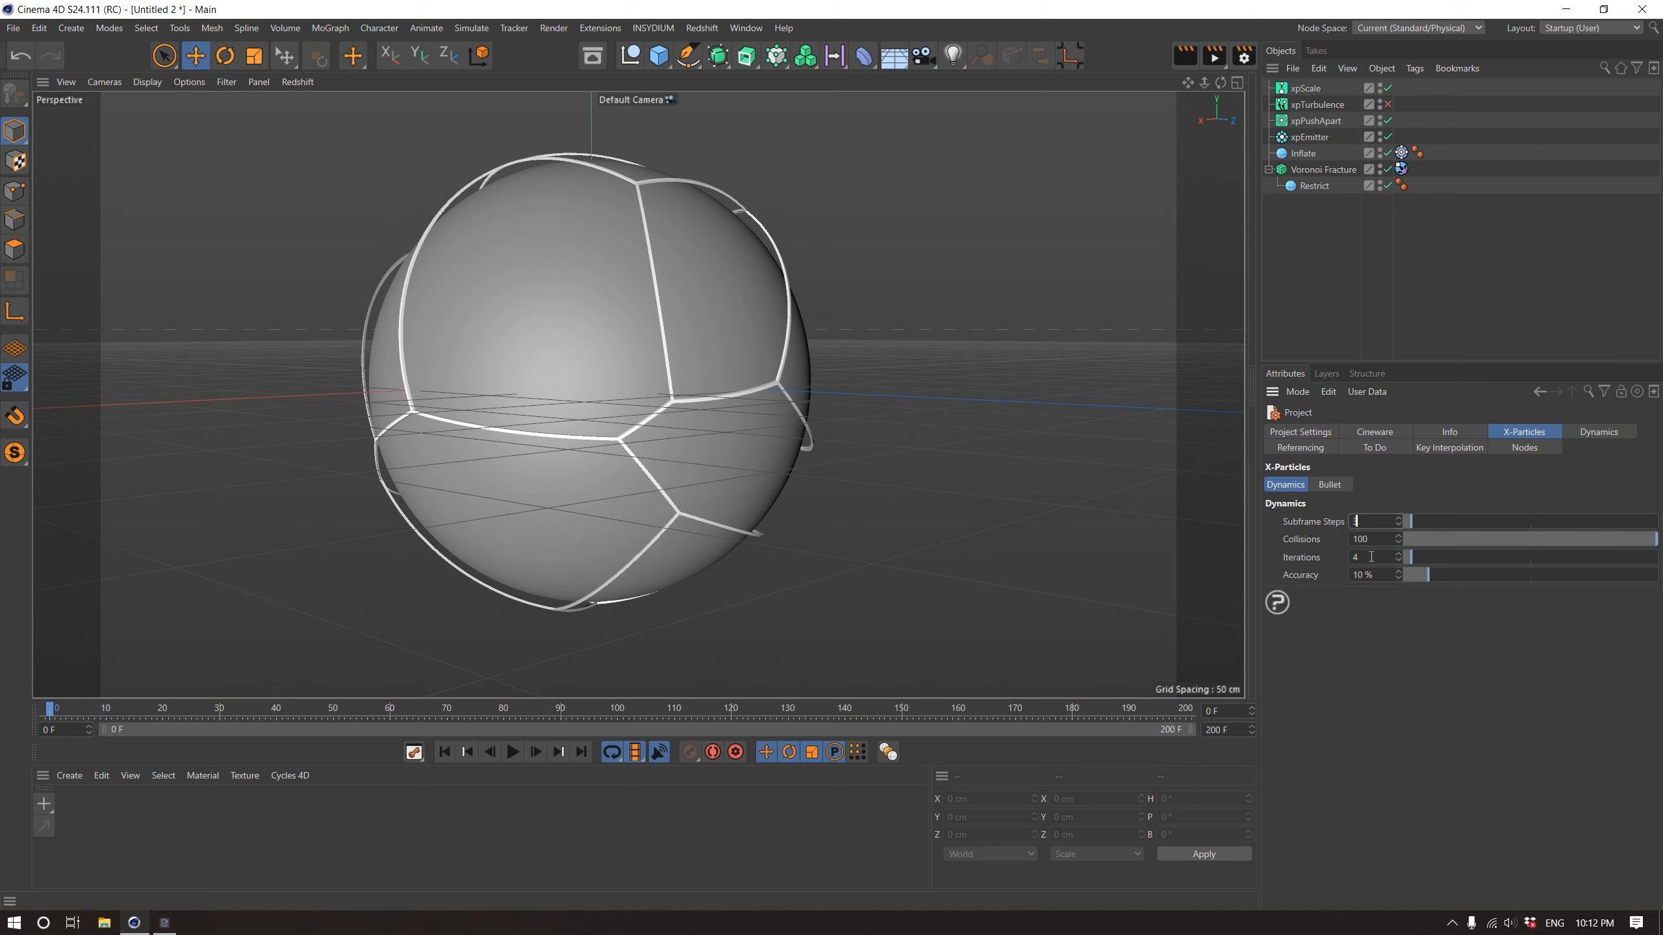
double_click(1368, 557)
text(6)
key(Return)
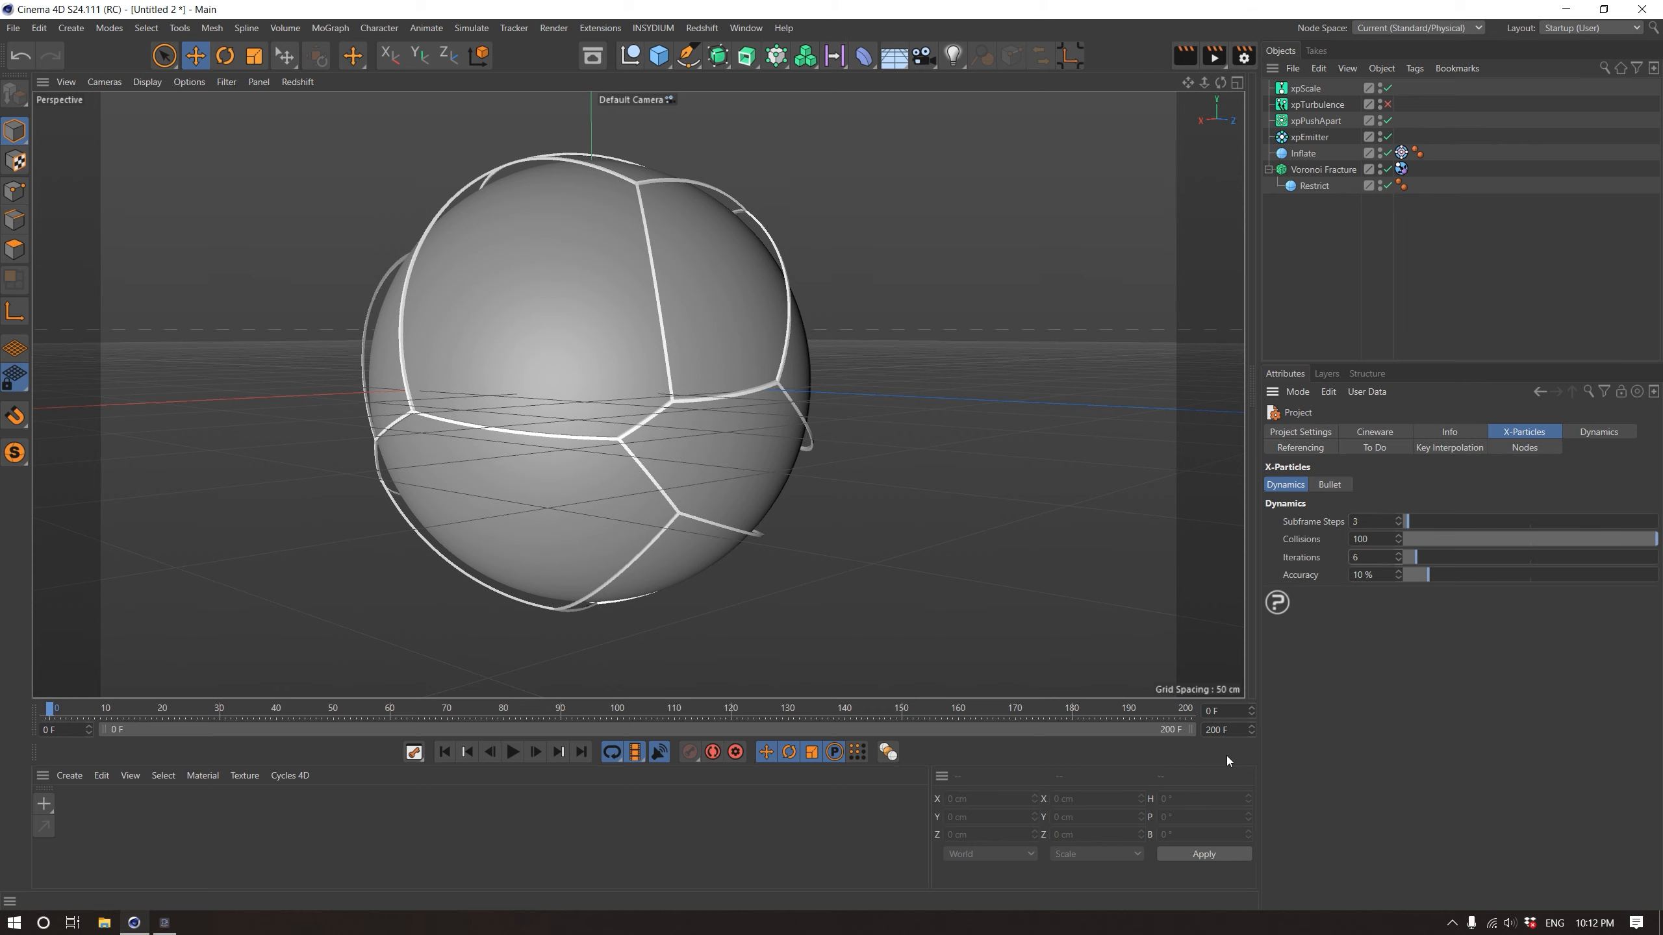
click(514, 753)
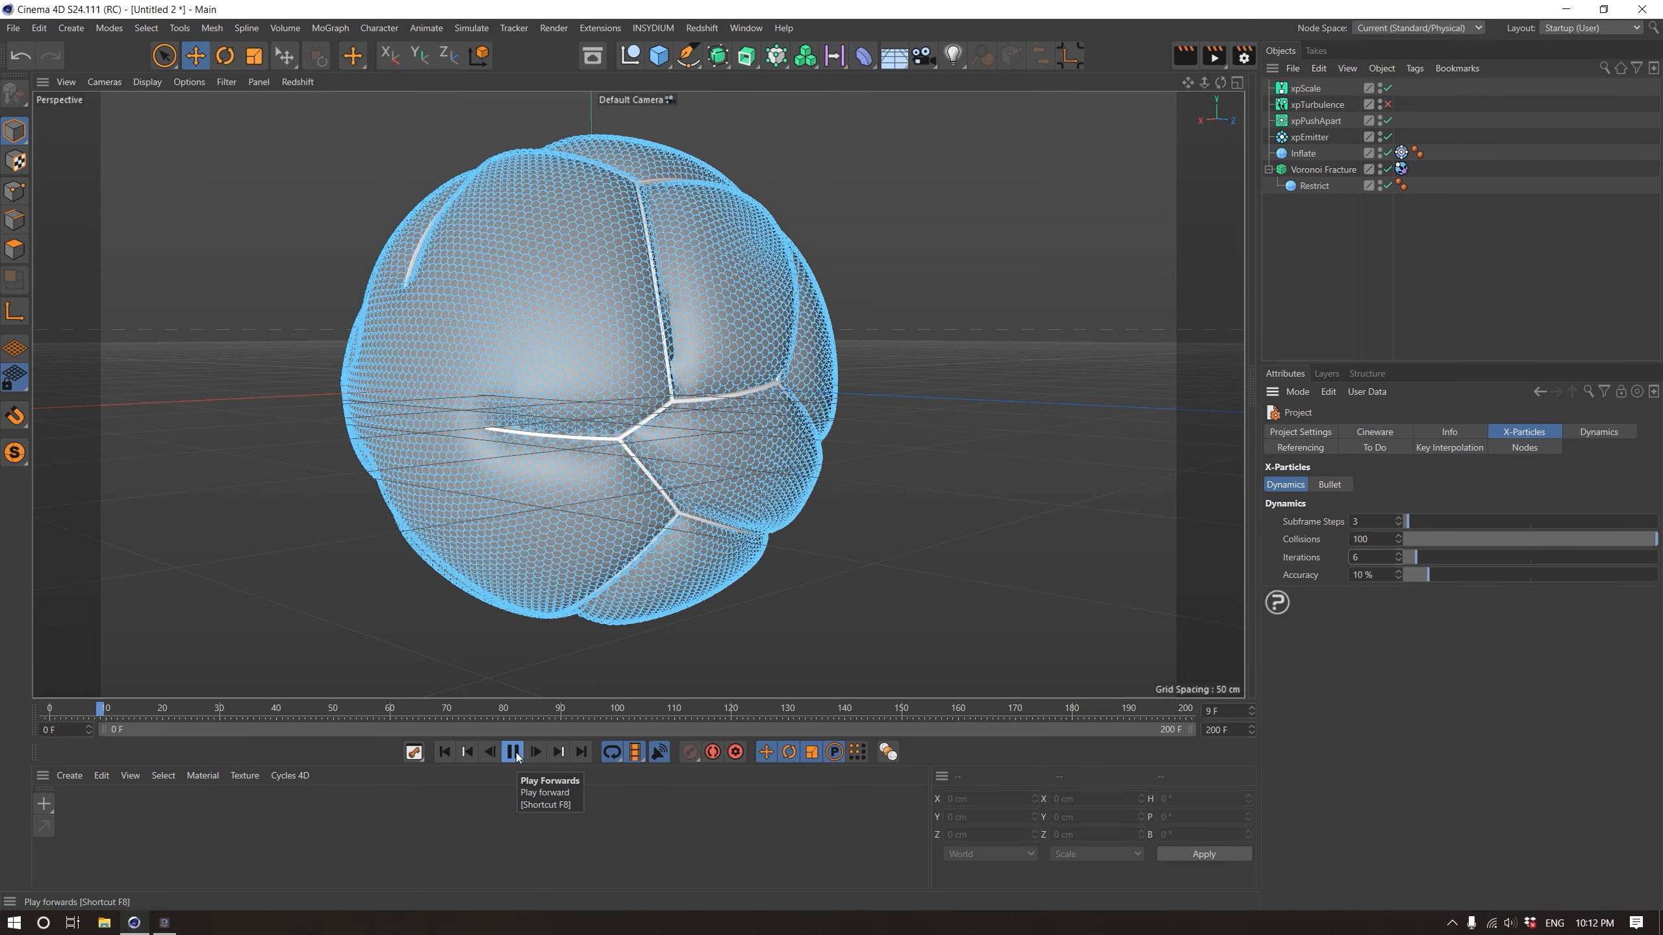
click(444, 752)
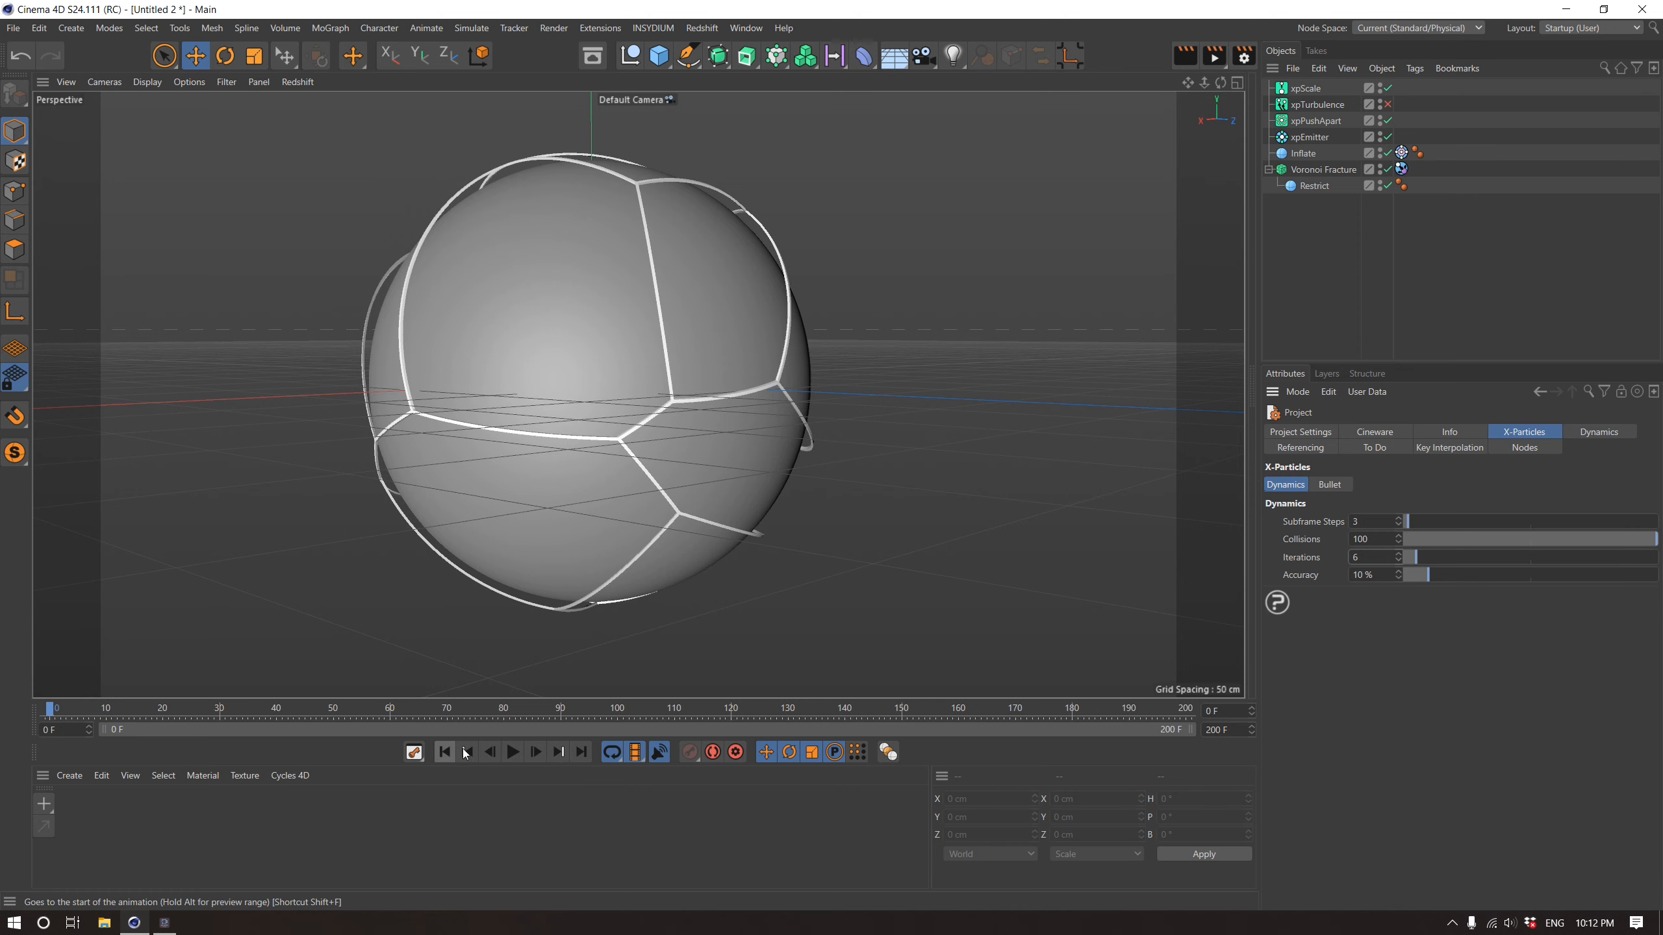
Set the Friction of the Voronoi Fracture's xpCollider tag to 50%
click(1401, 169)
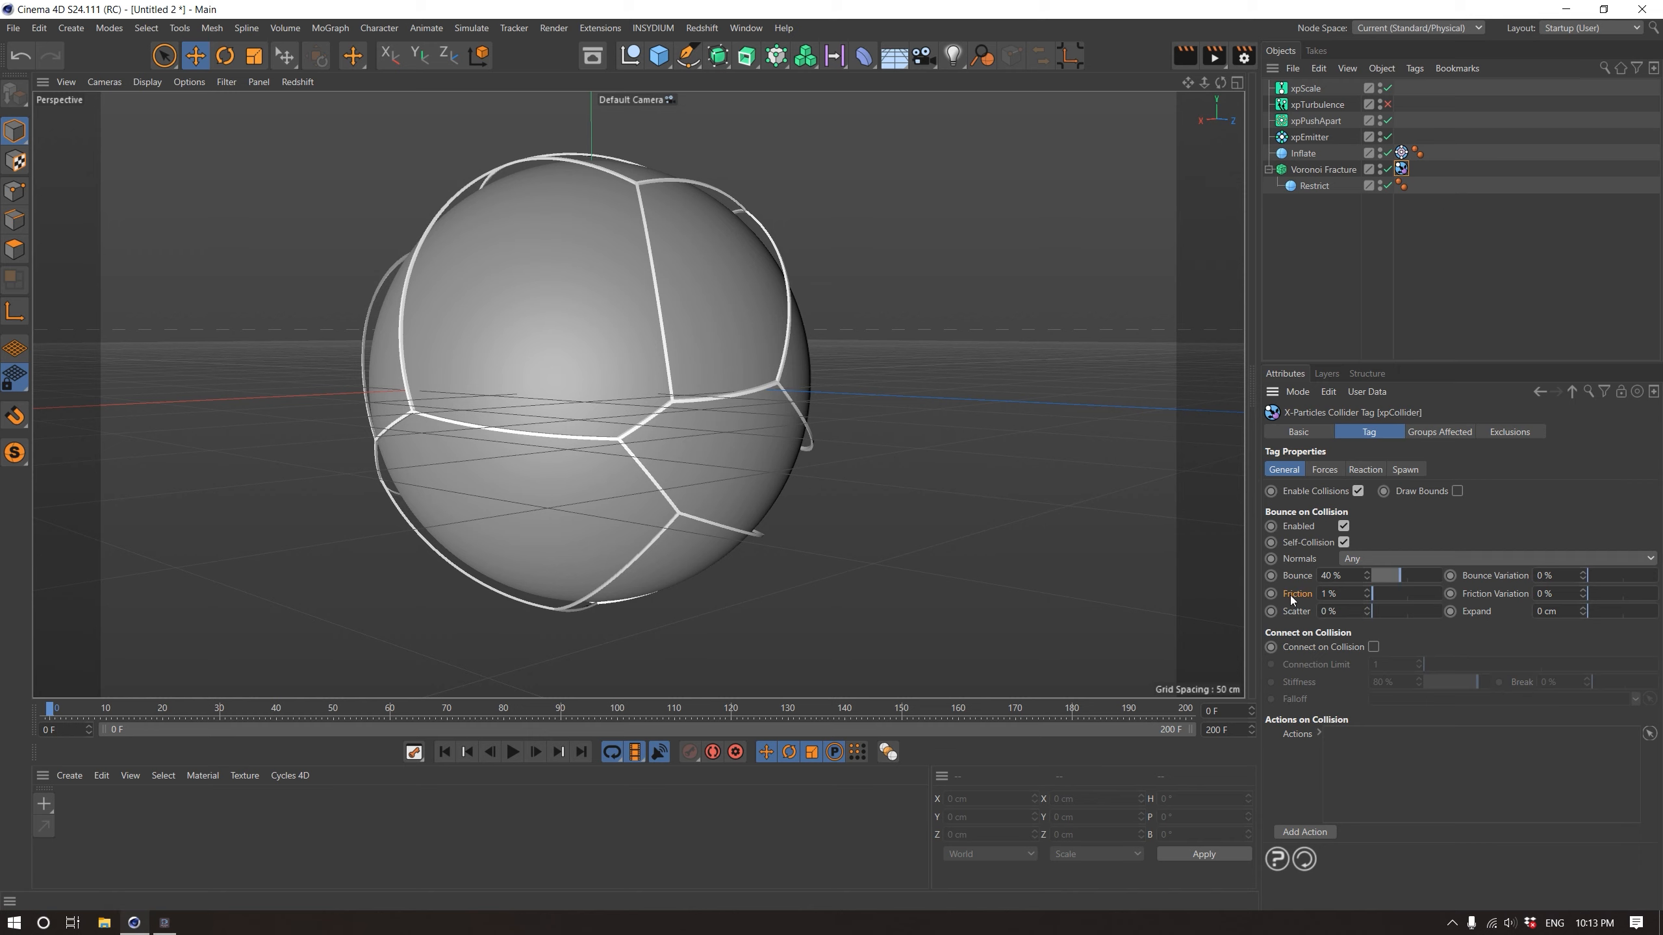
drag(1391, 596, 1407, 595)
double_click(1342, 593)
text(50)
key(Return)
Try Connect on Collision on the xpCollider tag in a simulation preview, return to frame 0 and disable it again
click(1373, 647)
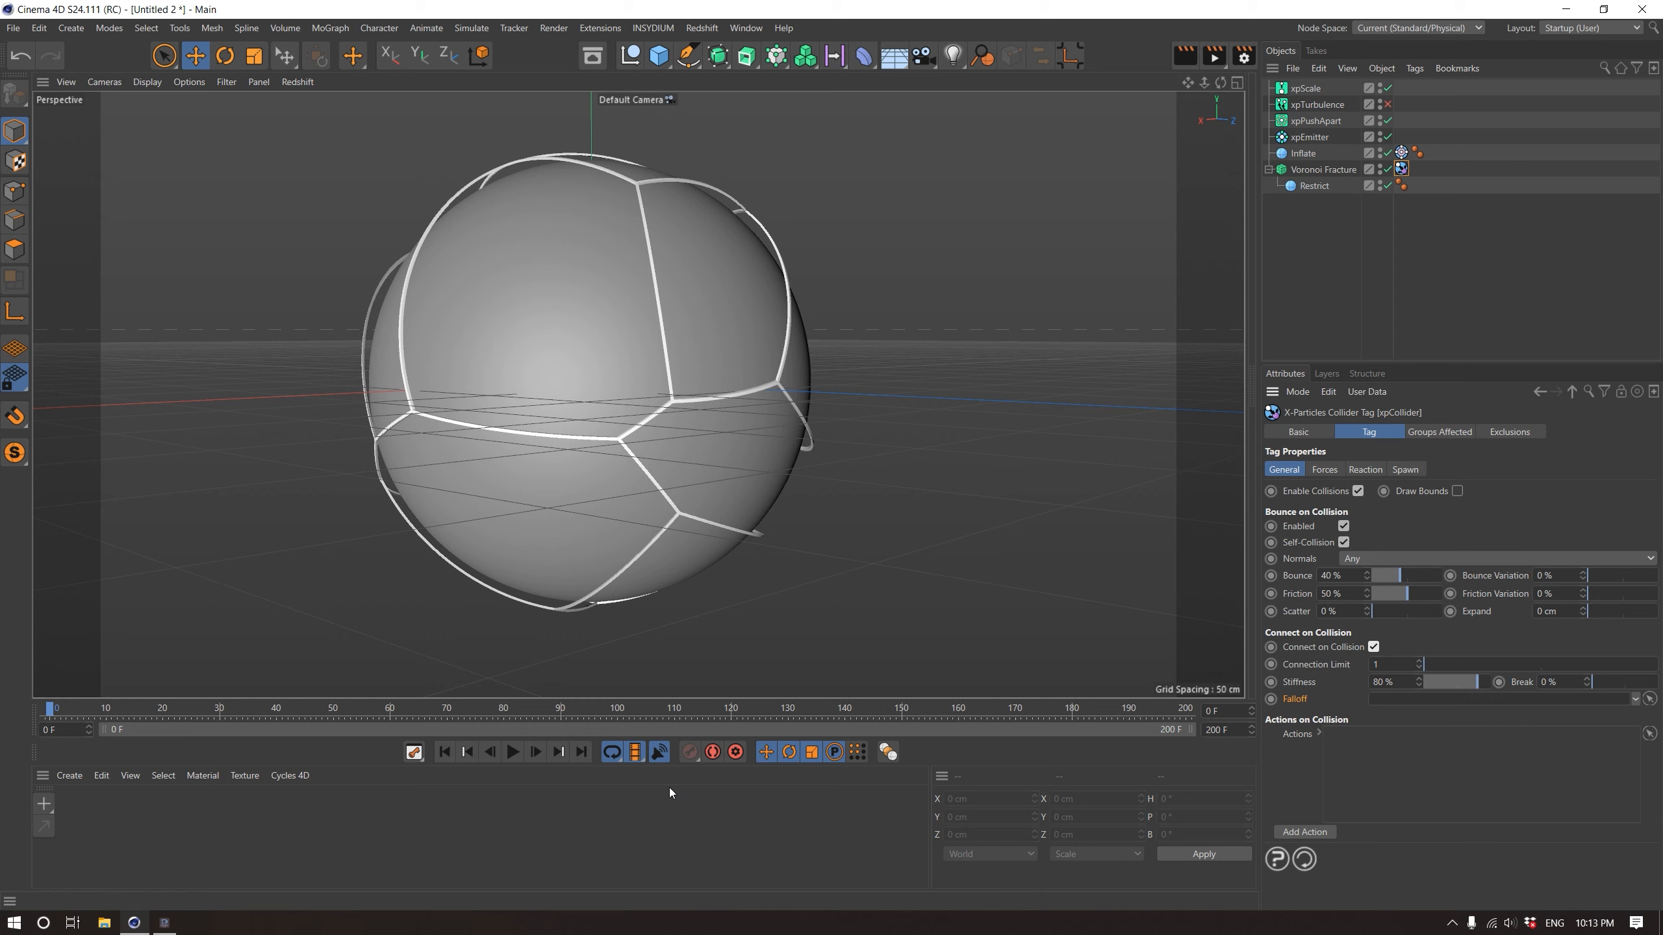
click(514, 752)
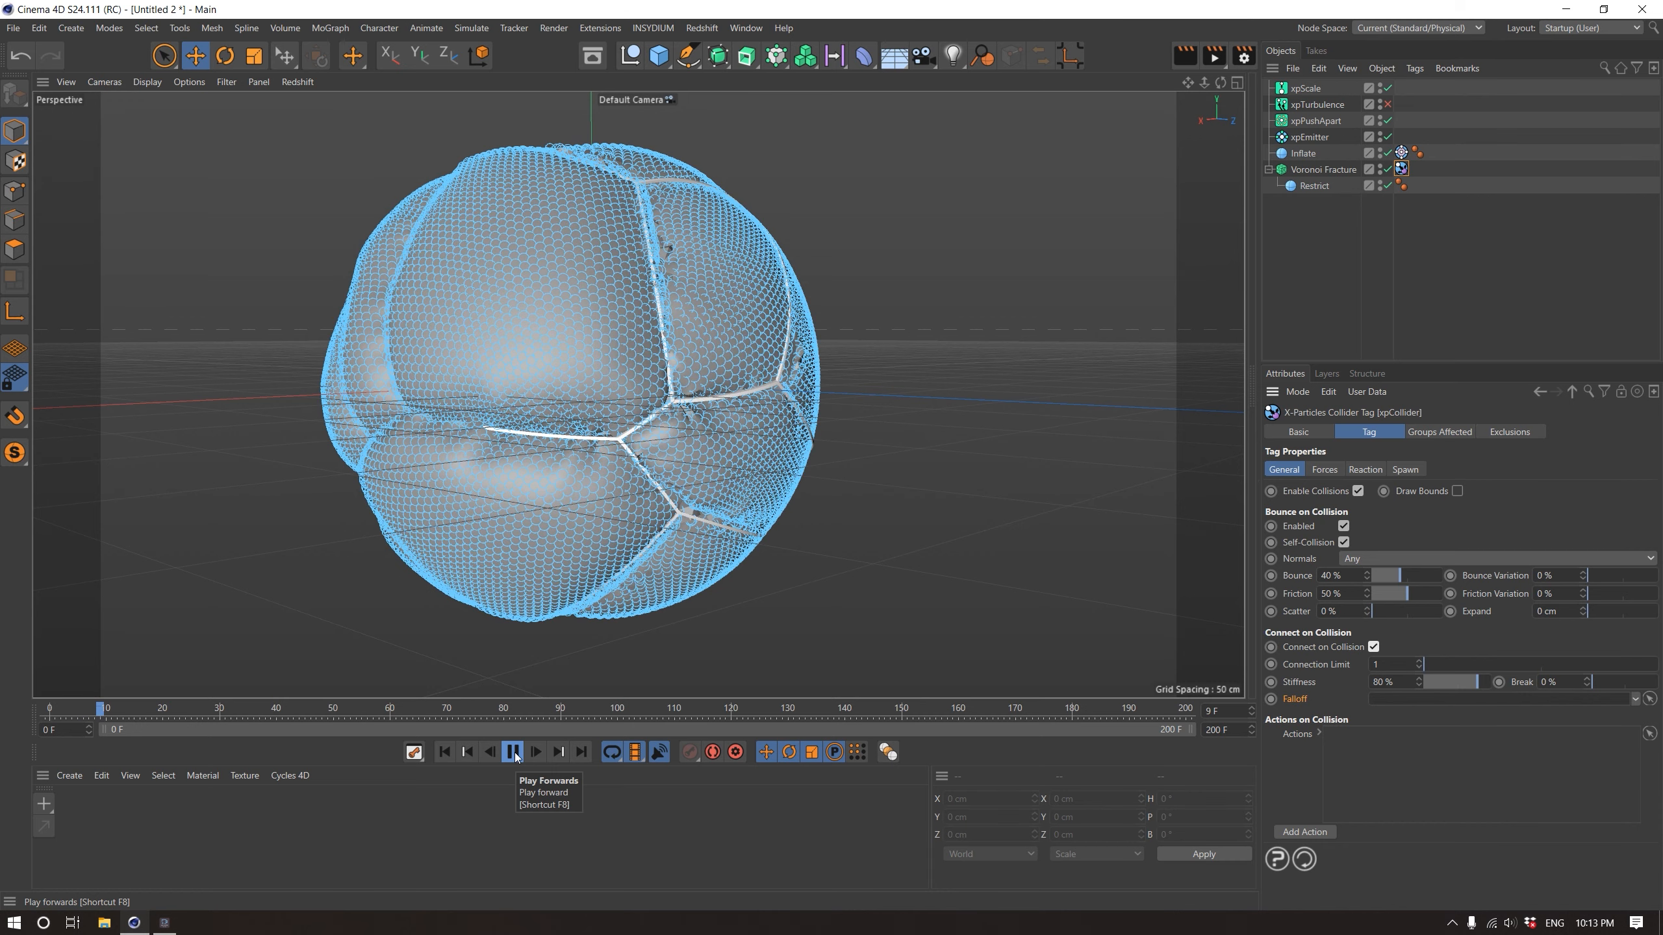
click(515, 752)
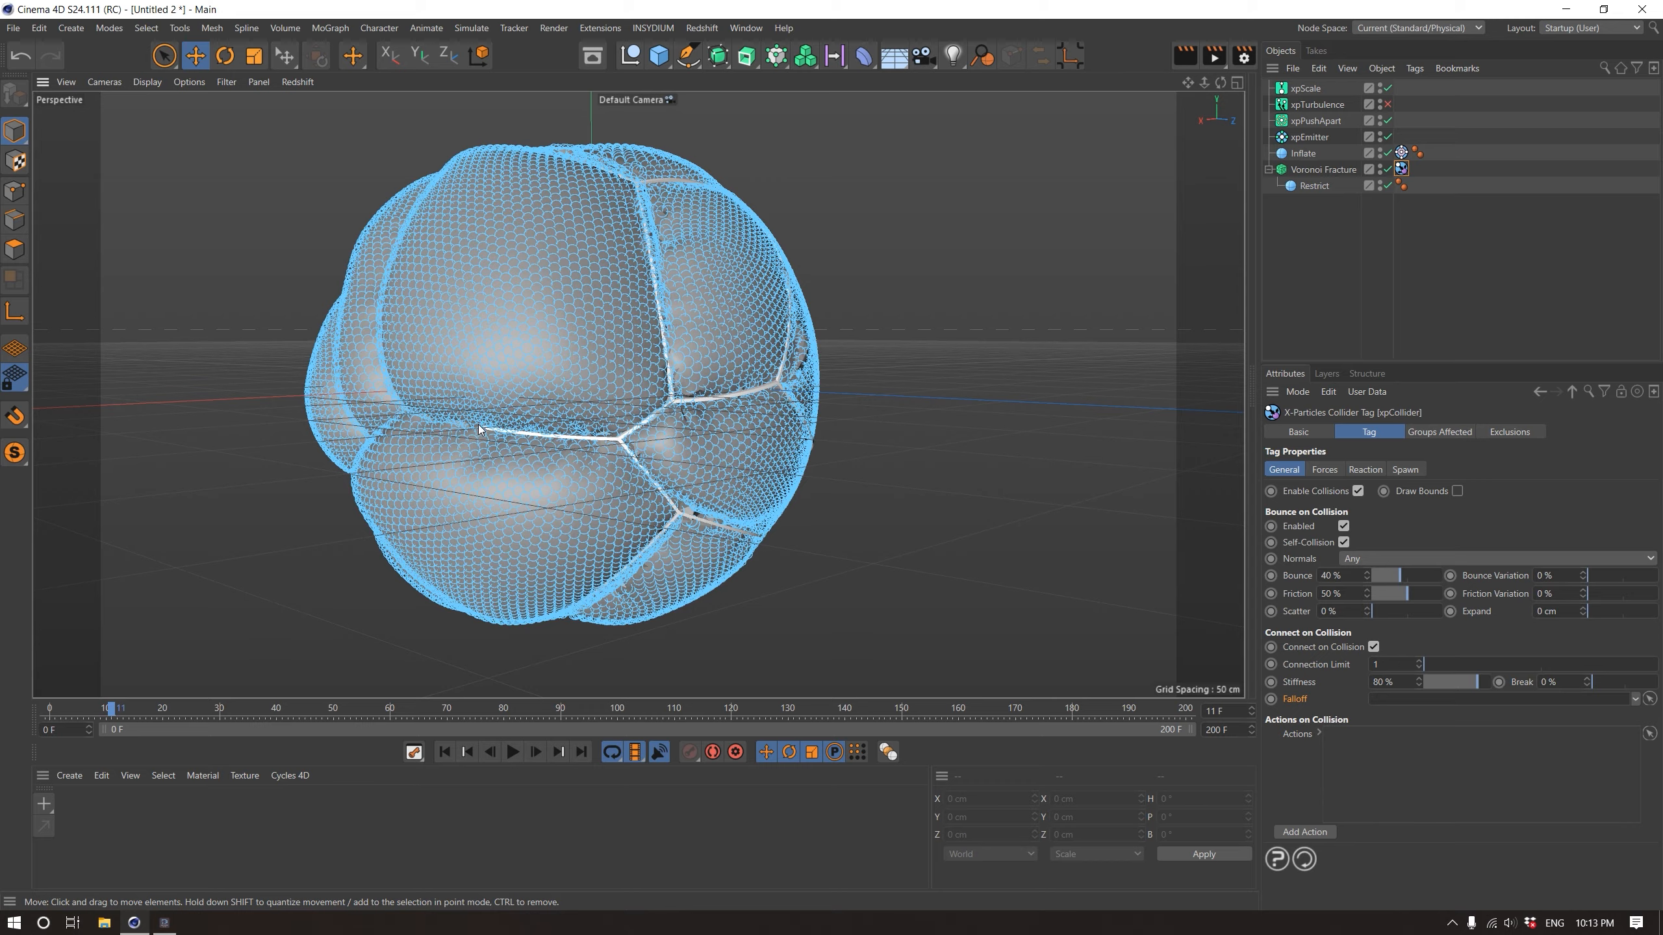
alt+drag(478, 423, 835, 374)
click(445, 753)
click(1375, 647)
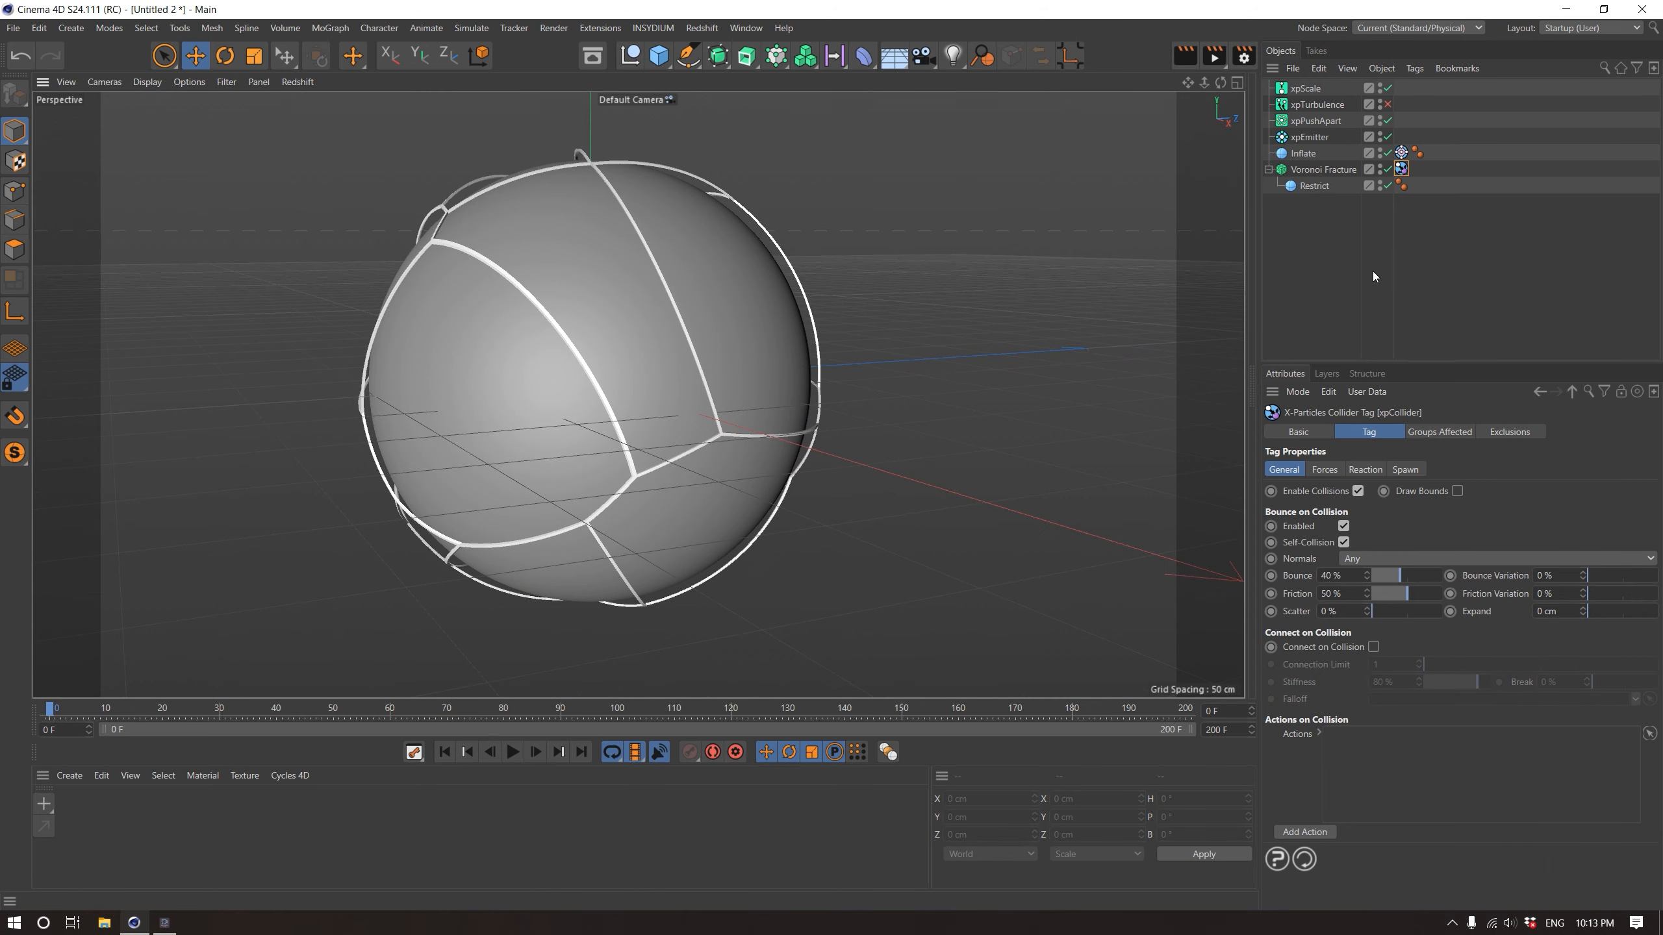
Lower the project's X-Particles dynamics Iterations to 3, preview the inflation and return to frame 0
key(ctrl+d)
drag(1378, 559, 1329, 566)
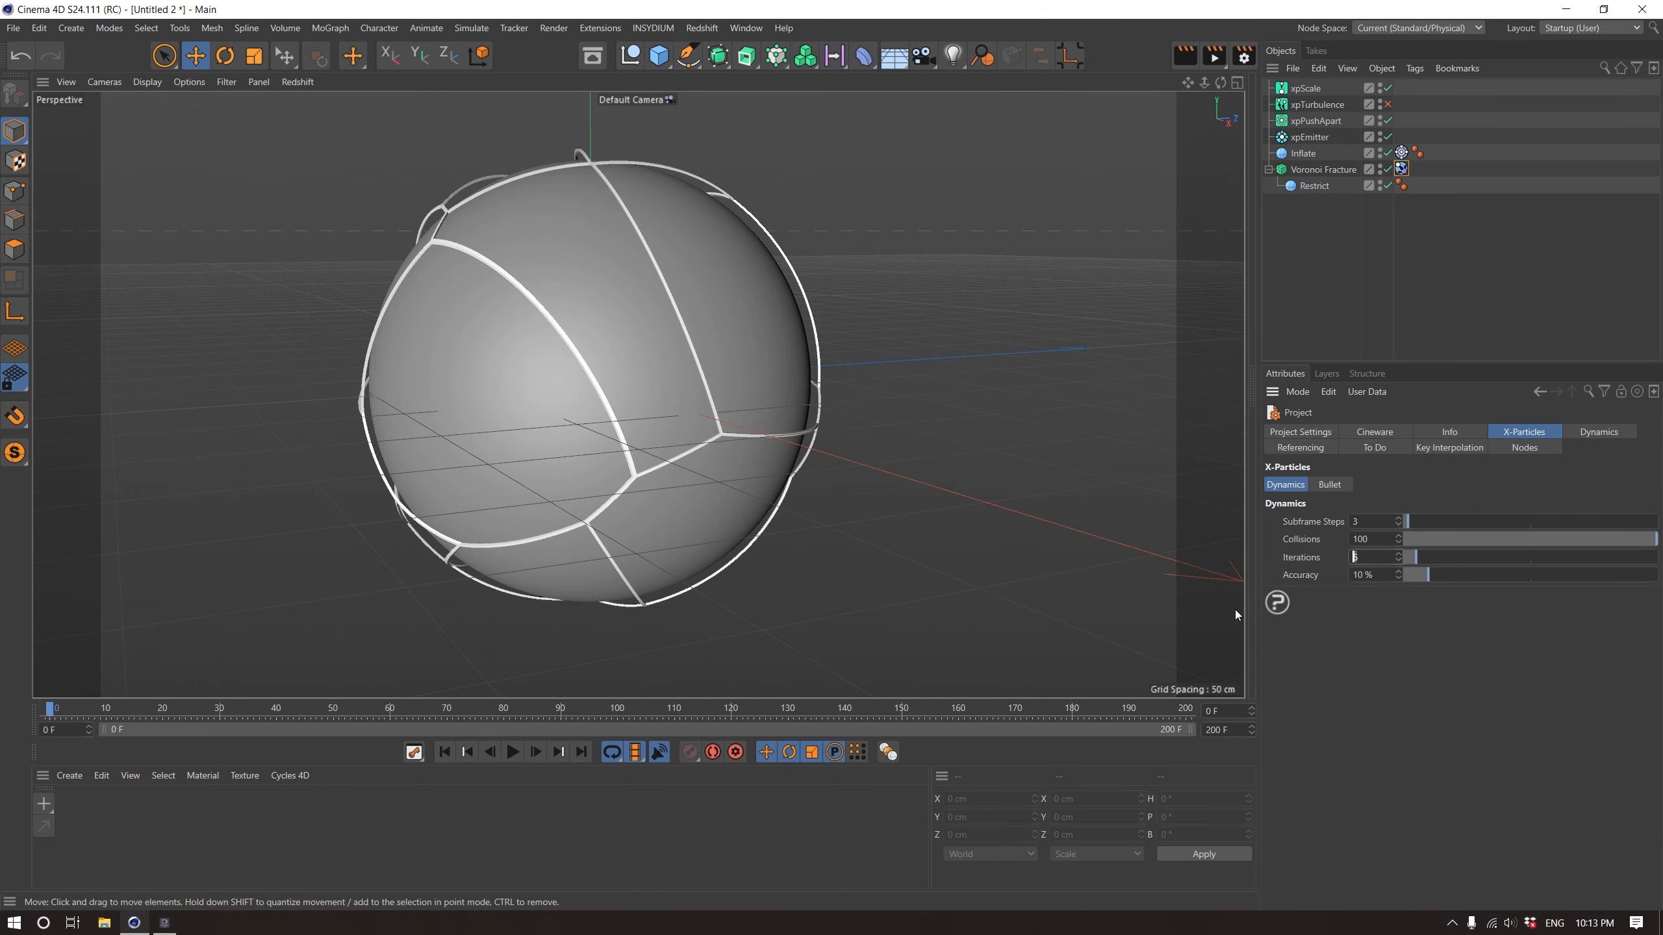
text(3)
key(Return)
click(513, 753)
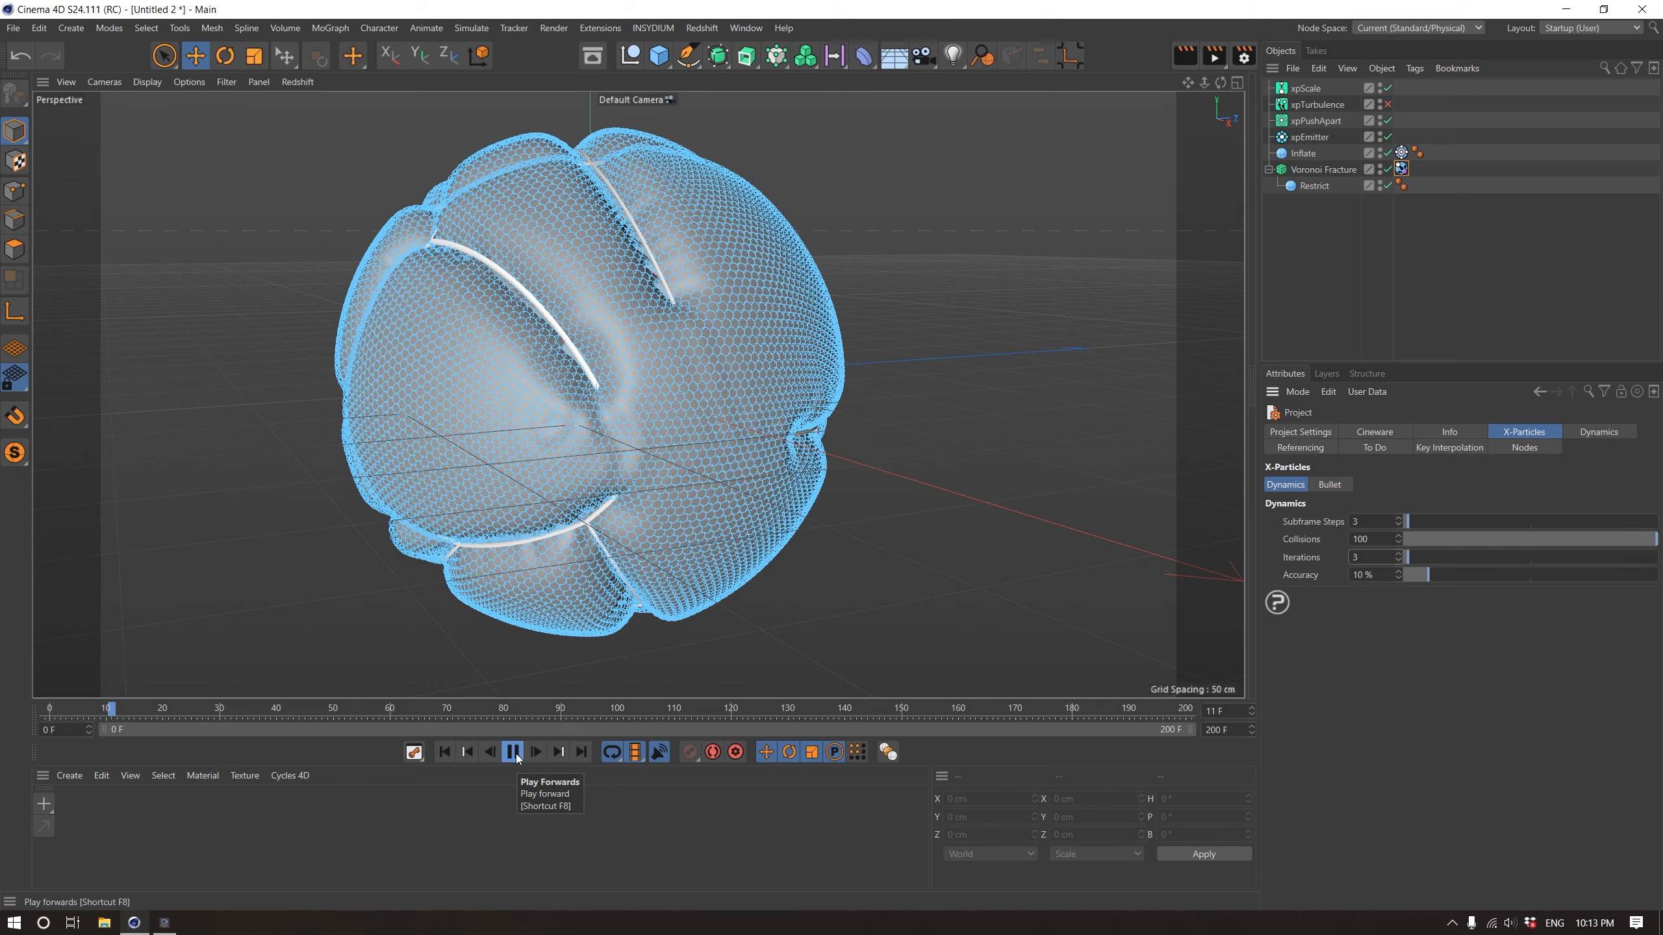
click(514, 753)
click(456, 758)
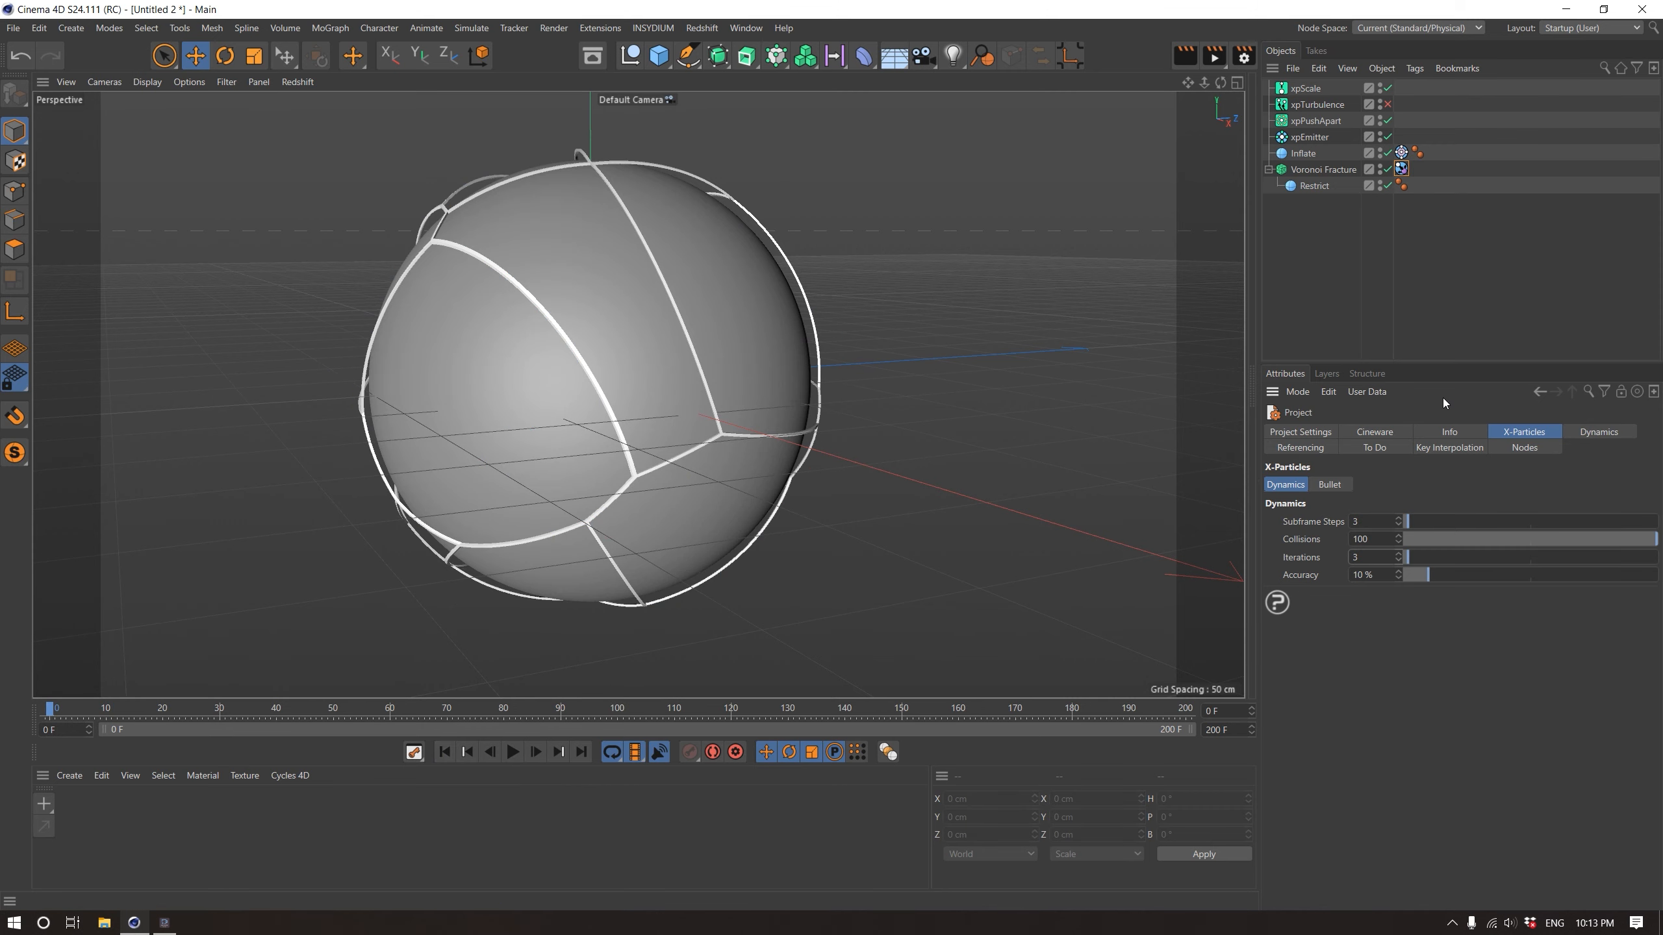
Set the Rigidity of the Inflate sphere's xpDynamics tag to 20%, preview the simulation and return to frame 0
click(1401, 153)
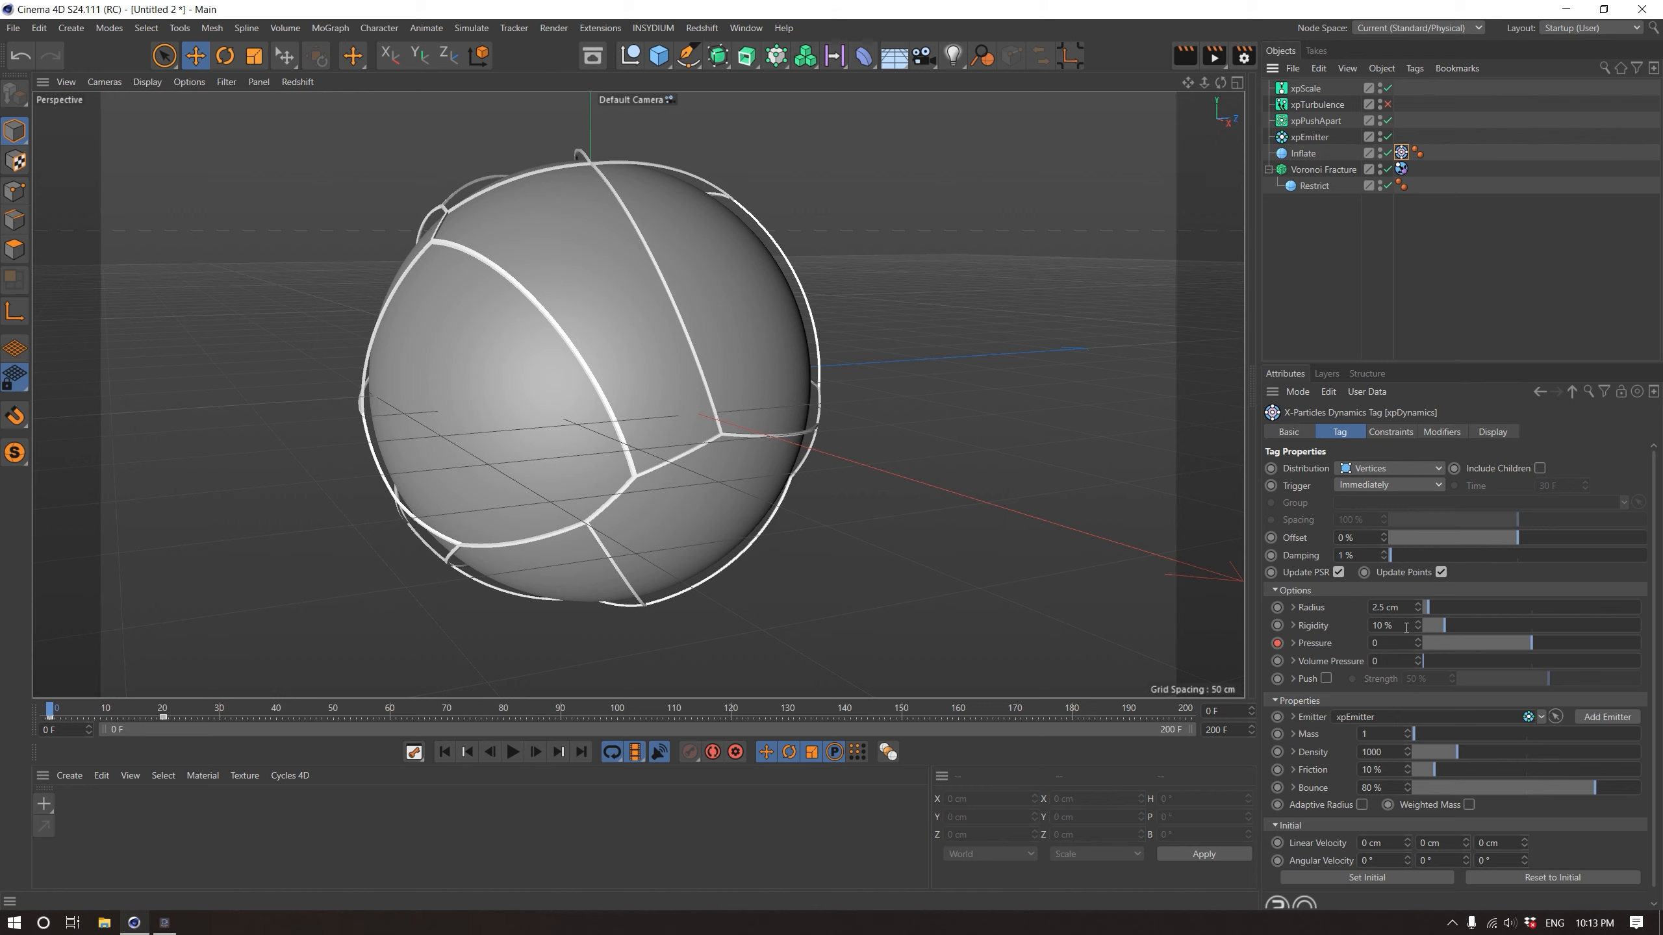
double_click(1405, 625)
text(20)
key(Return)
click(515, 752)
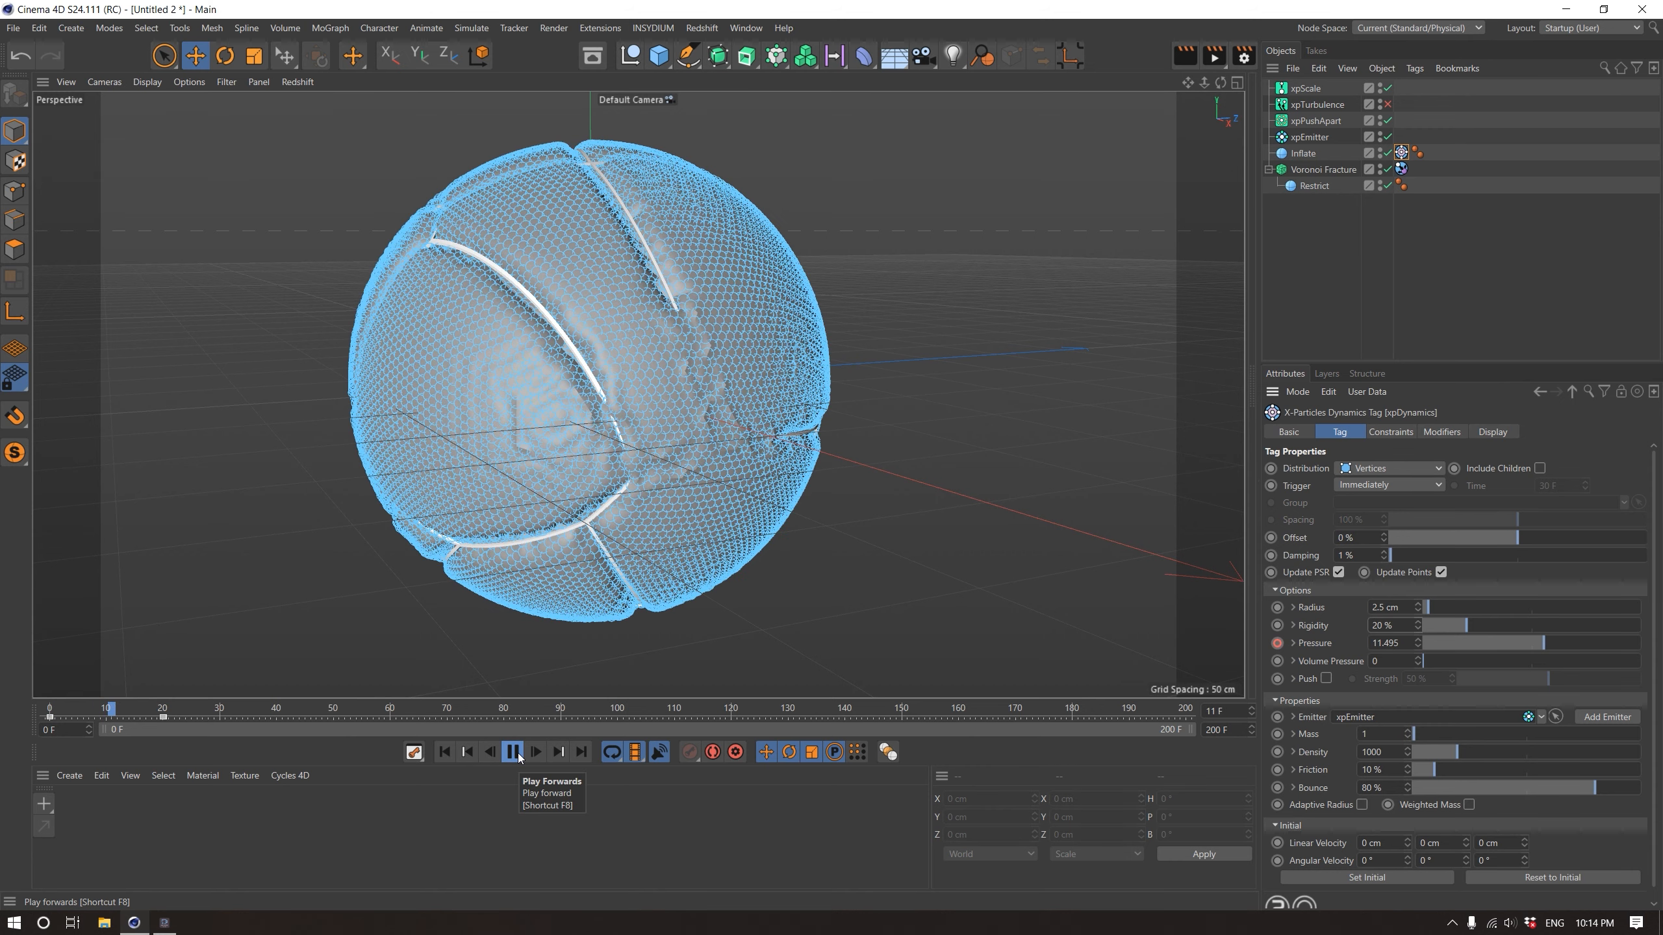
click(514, 752)
click(444, 752)
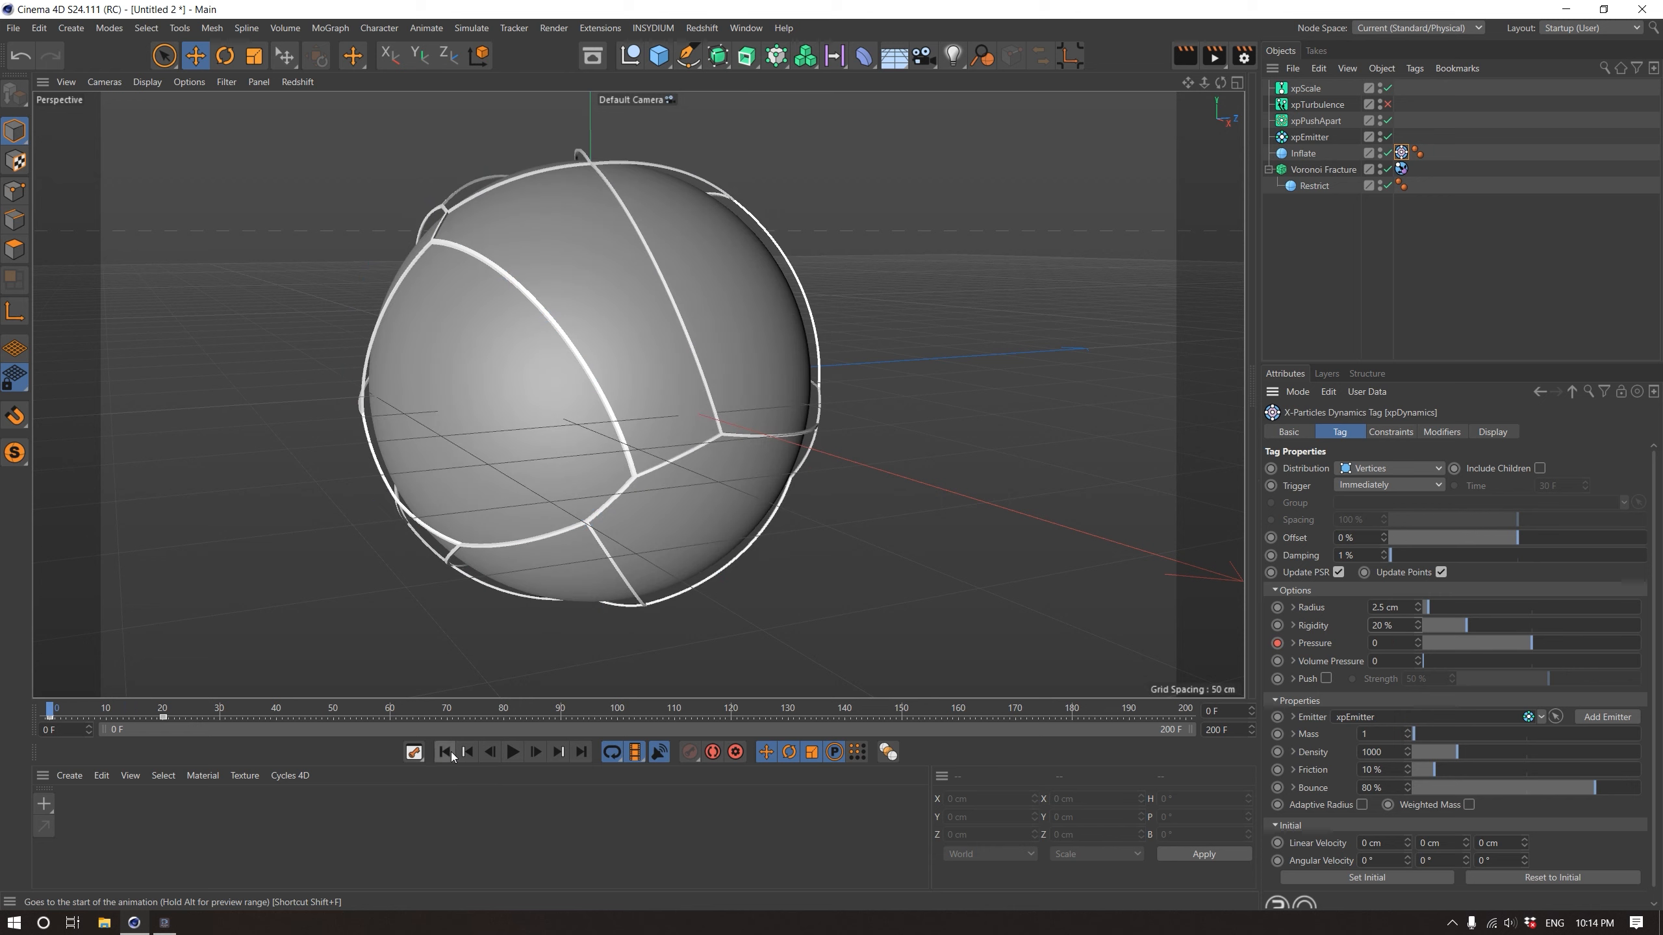
Add a Connect object, nest the Voronoi Fracture inside it and turn off its Weld option
click(1401, 169)
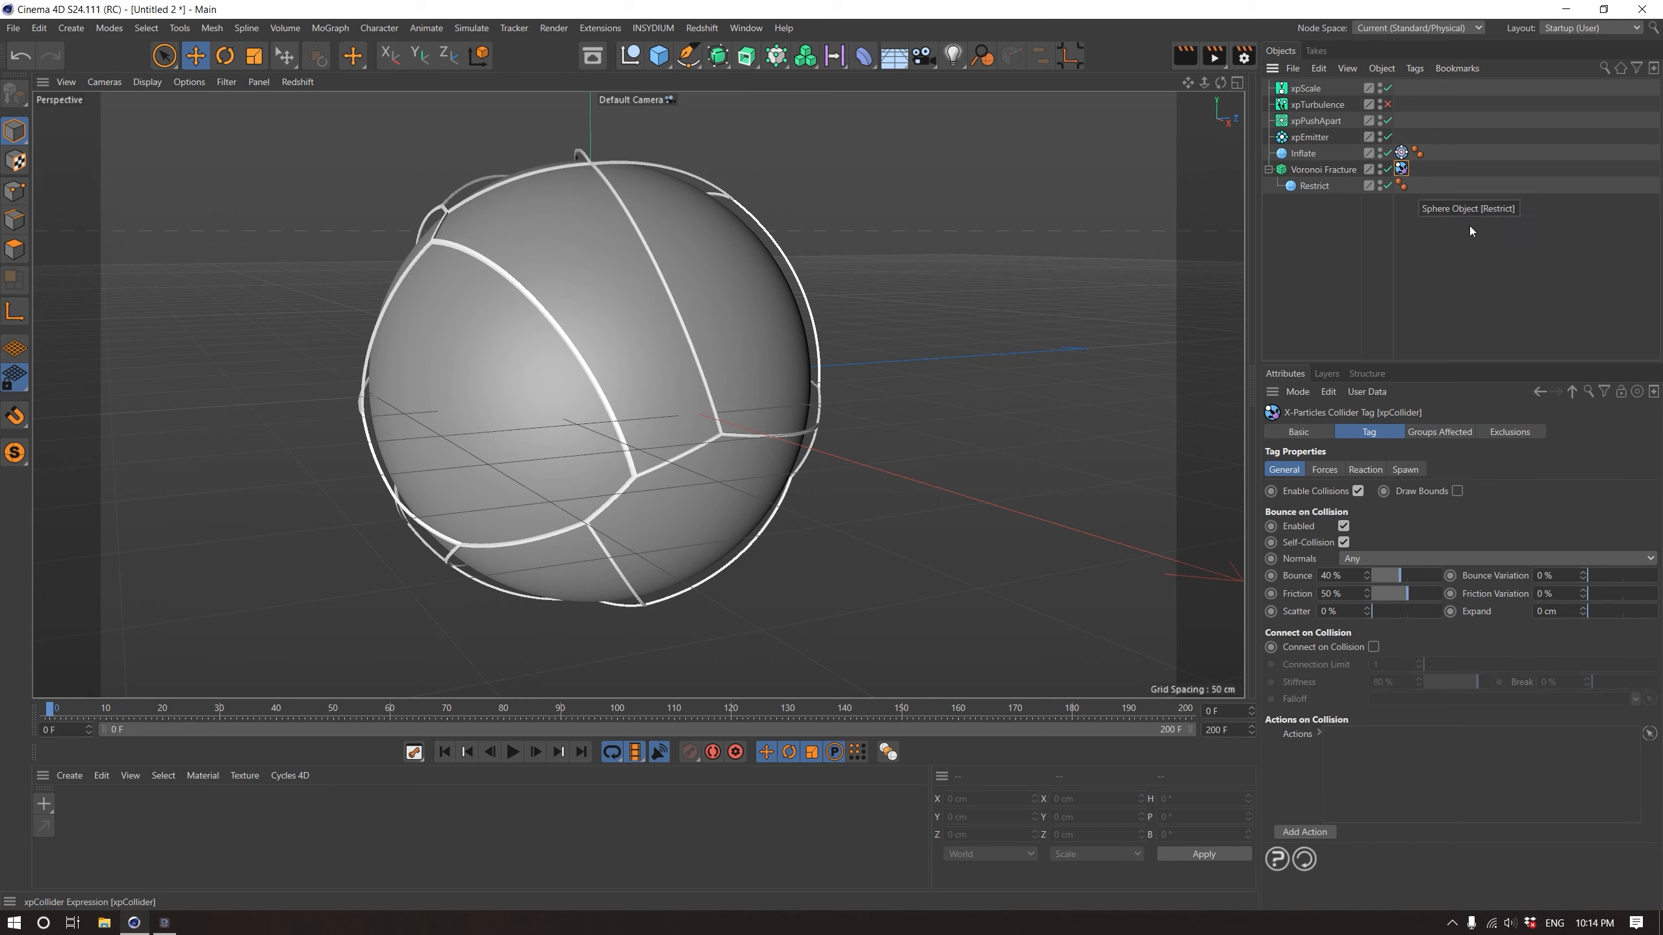
click(1322, 170)
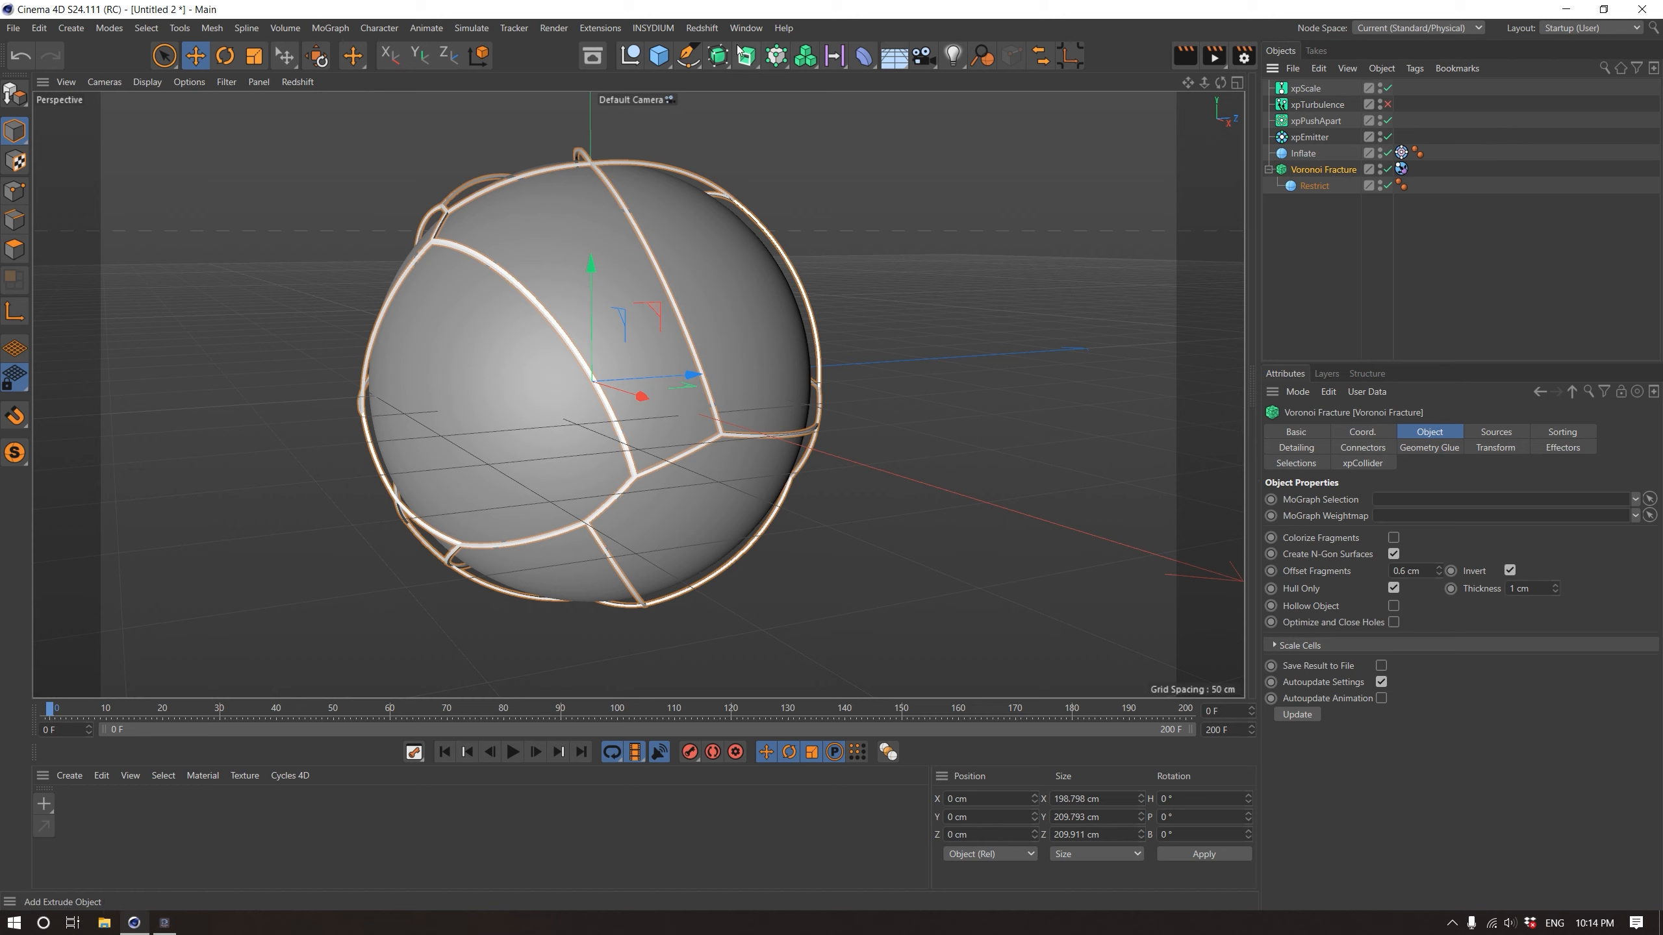
click(785, 65)
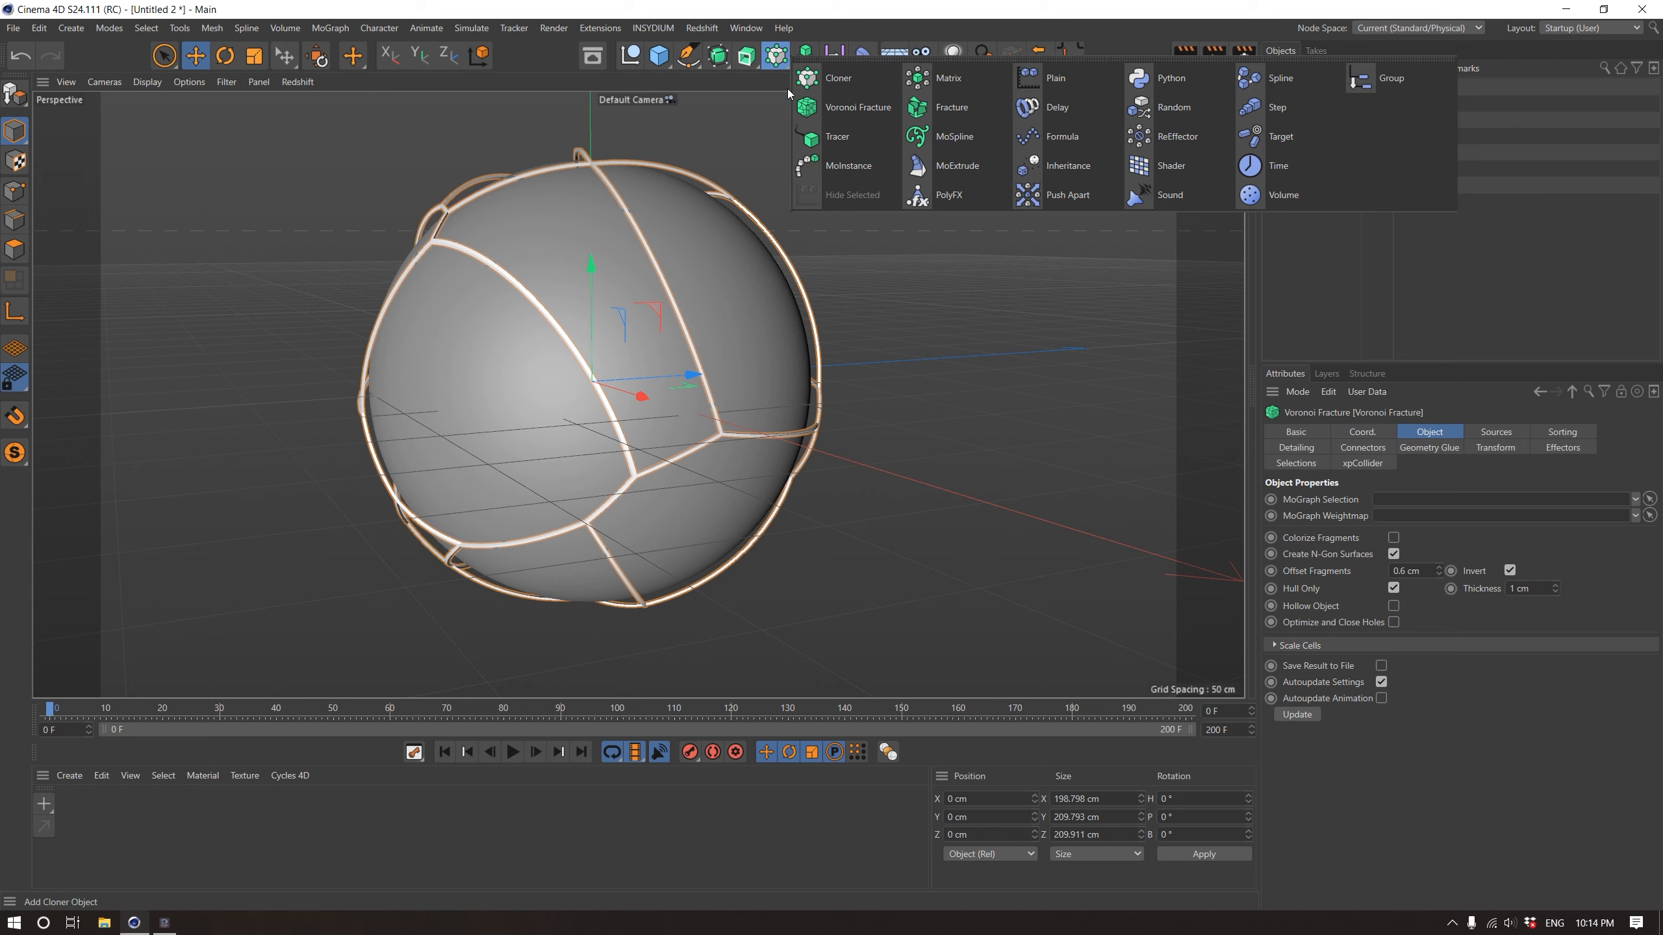
click(717, 56)
click(909, 167)
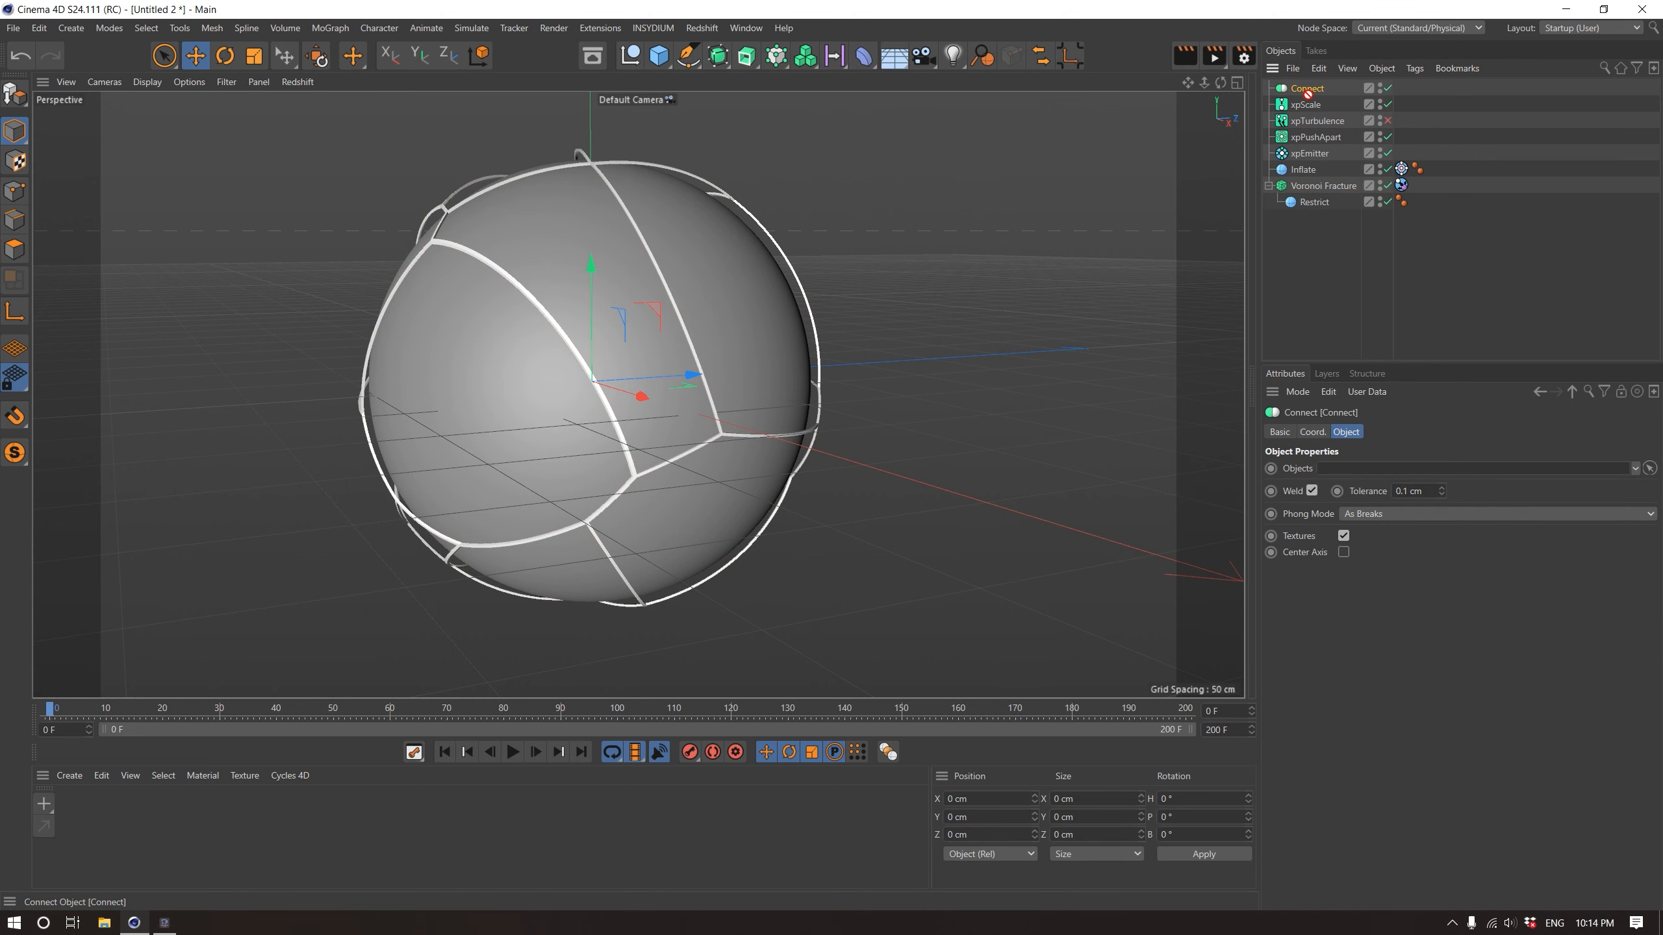
drag(1313, 186, 1307, 170)
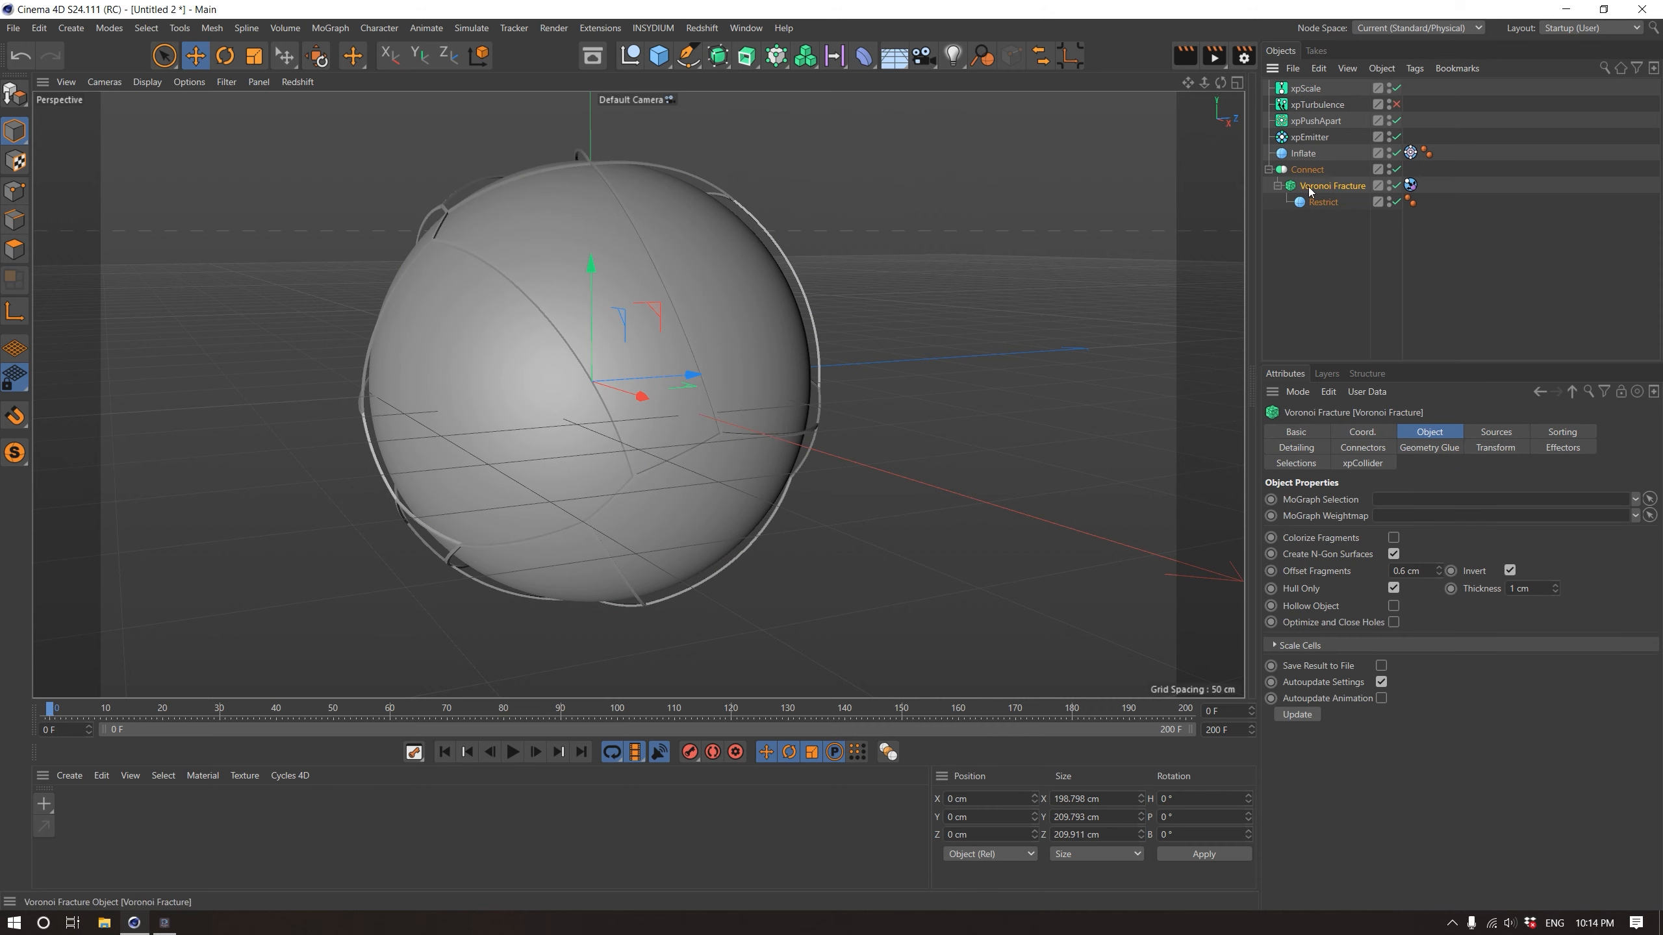
click(1307, 170)
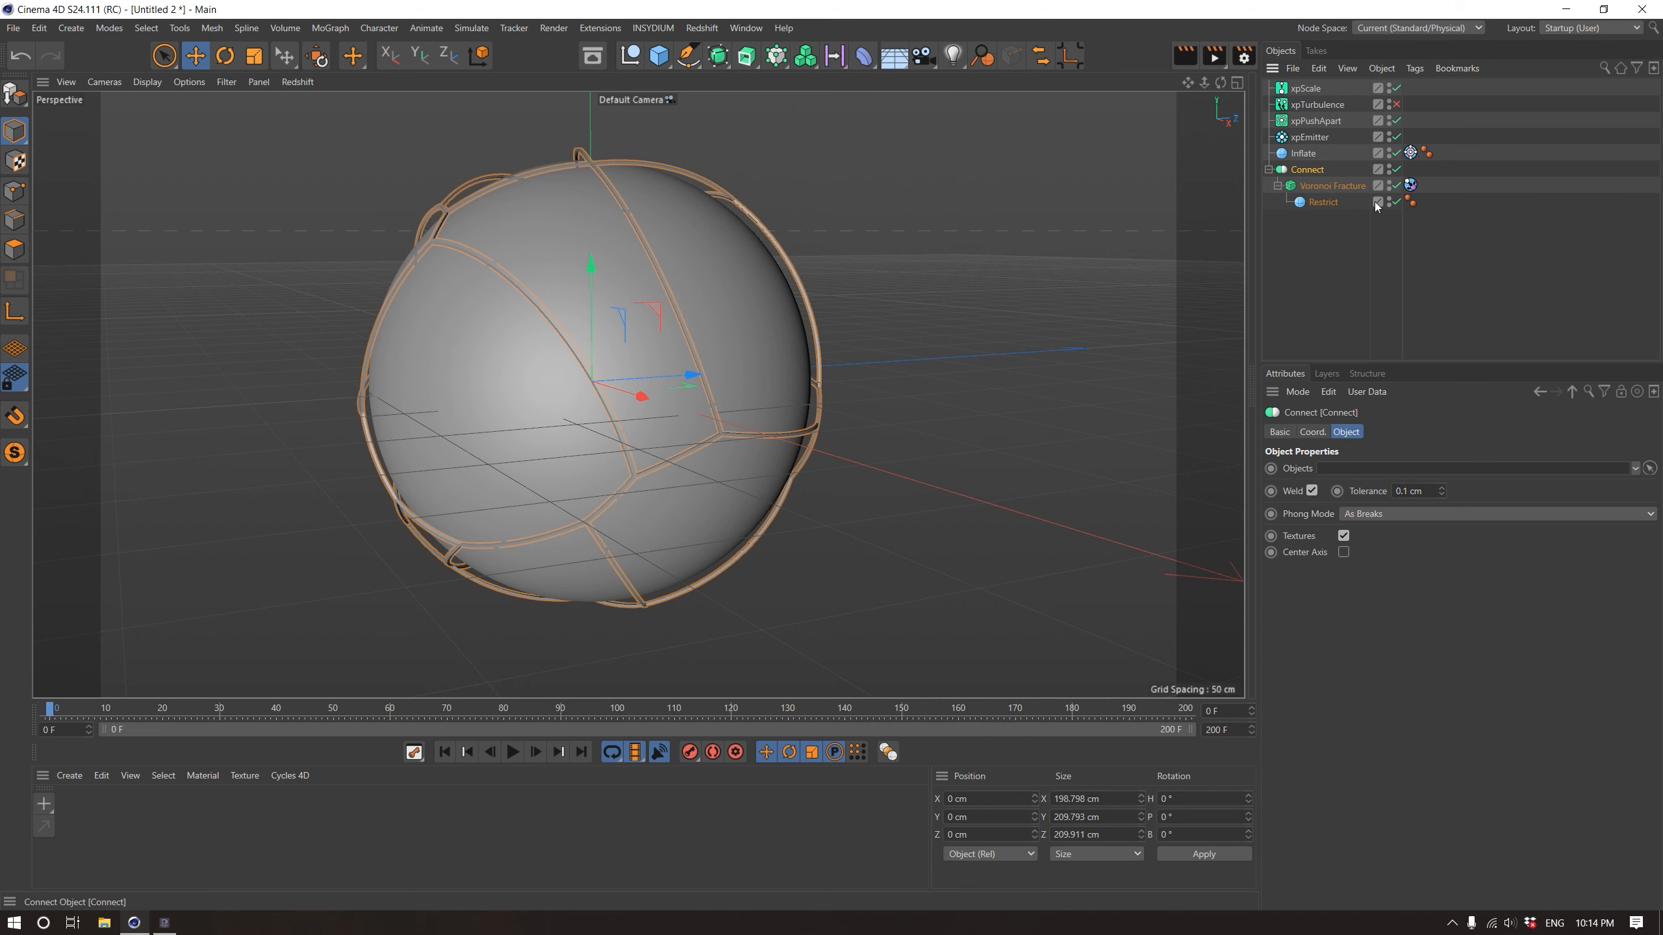
click(1312, 491)
Move the xpCollider tag from the Voronoi Fracture to the Connect object, then preview the simulation and return to frame 0
drag(1410, 185, 1410, 169)
click(512, 752)
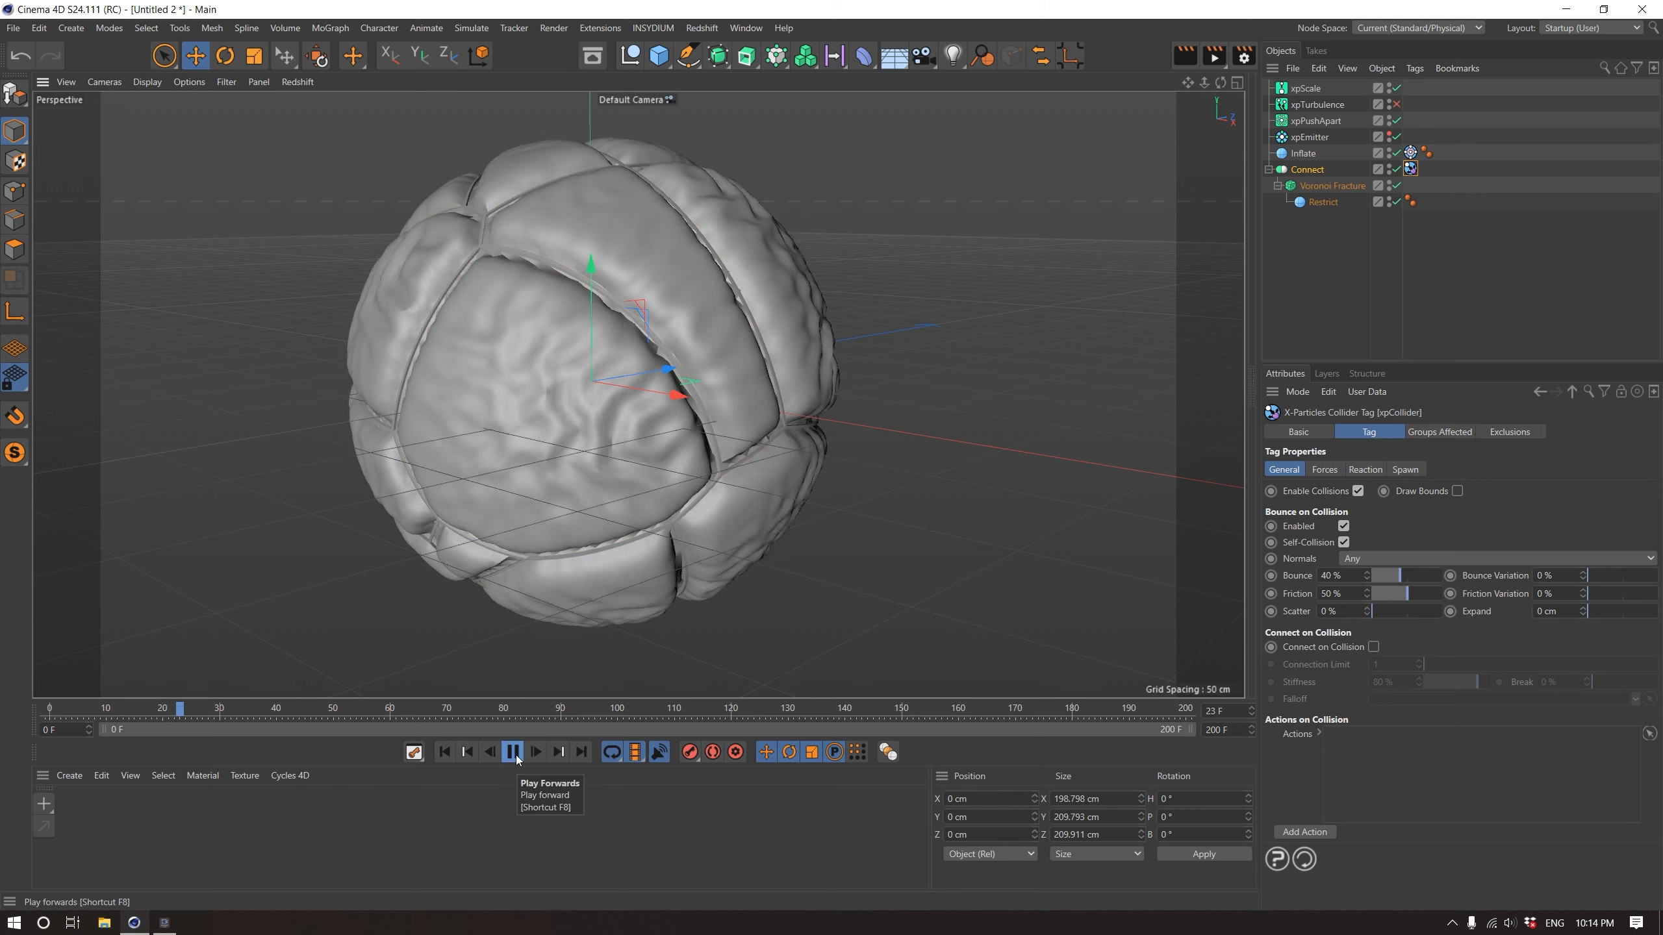
click(513, 752)
key(shift+f)
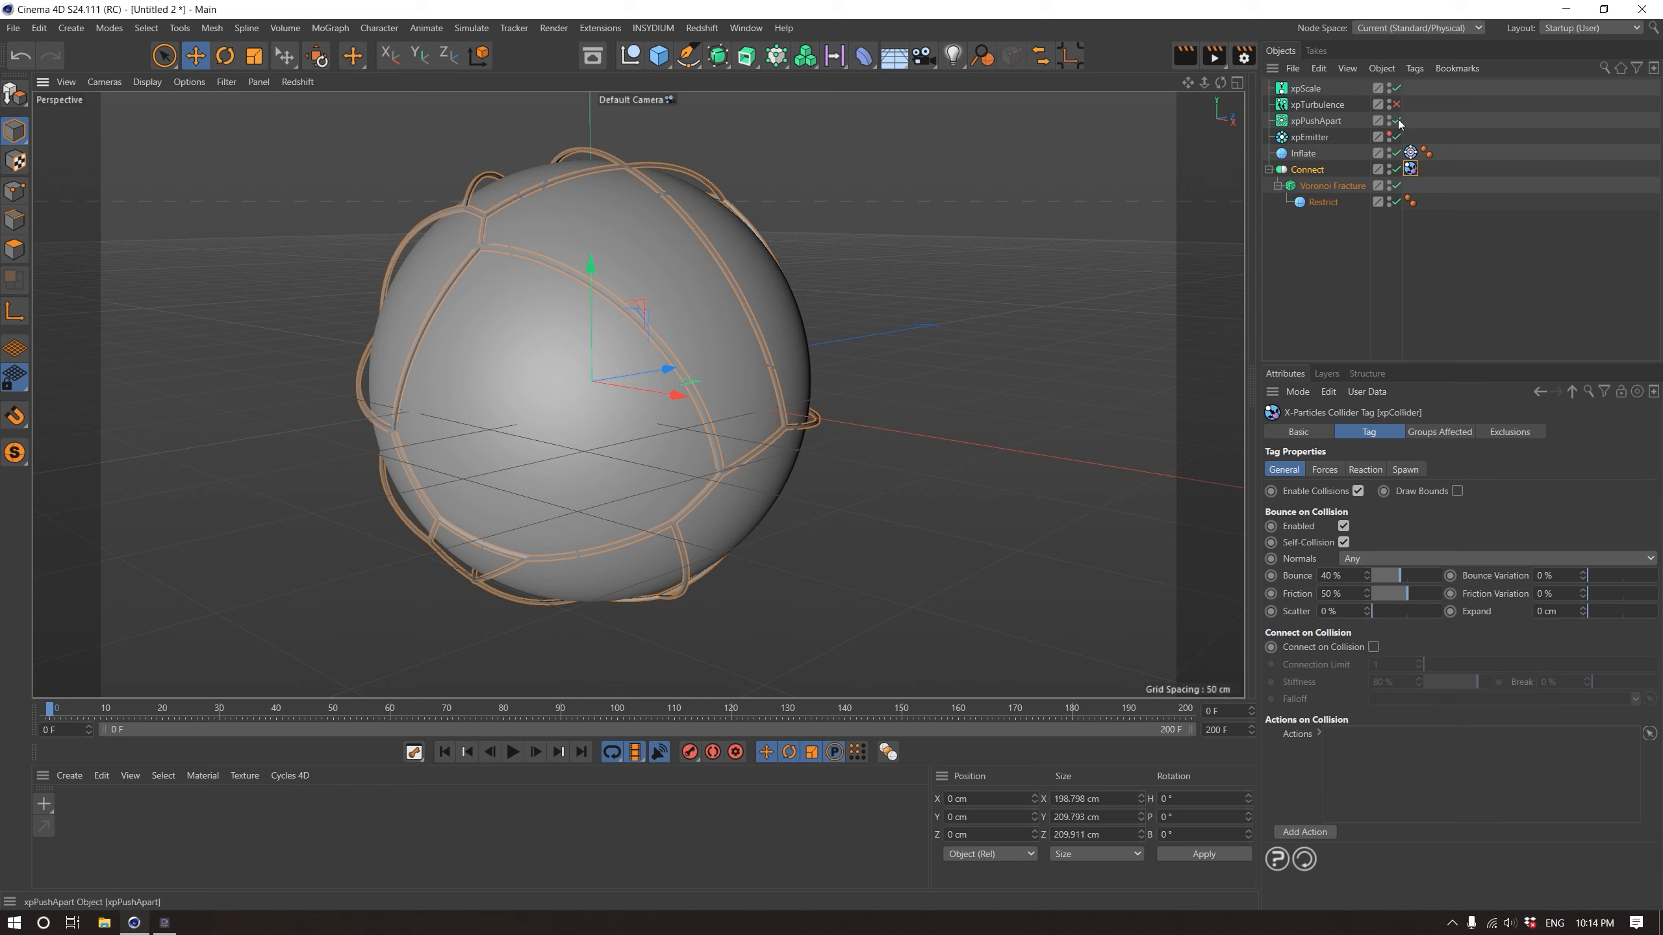
Try a Max Scale of 2 on the xpScale modifier and set it back to 2.5
click(1305, 88)
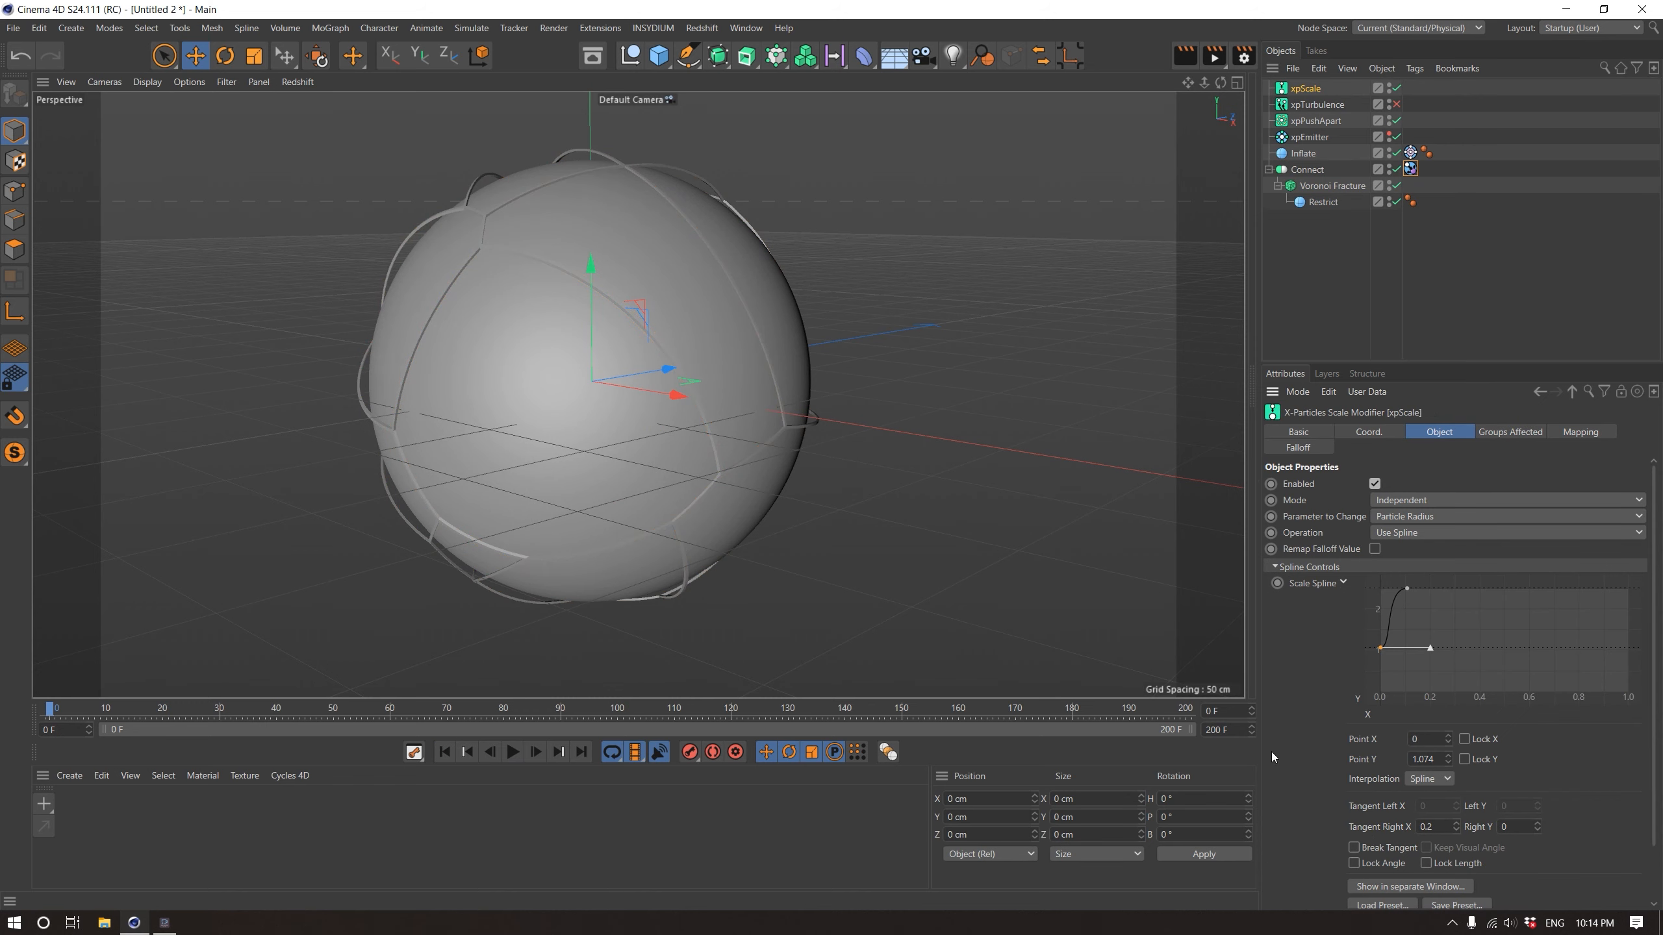
click(1343, 582)
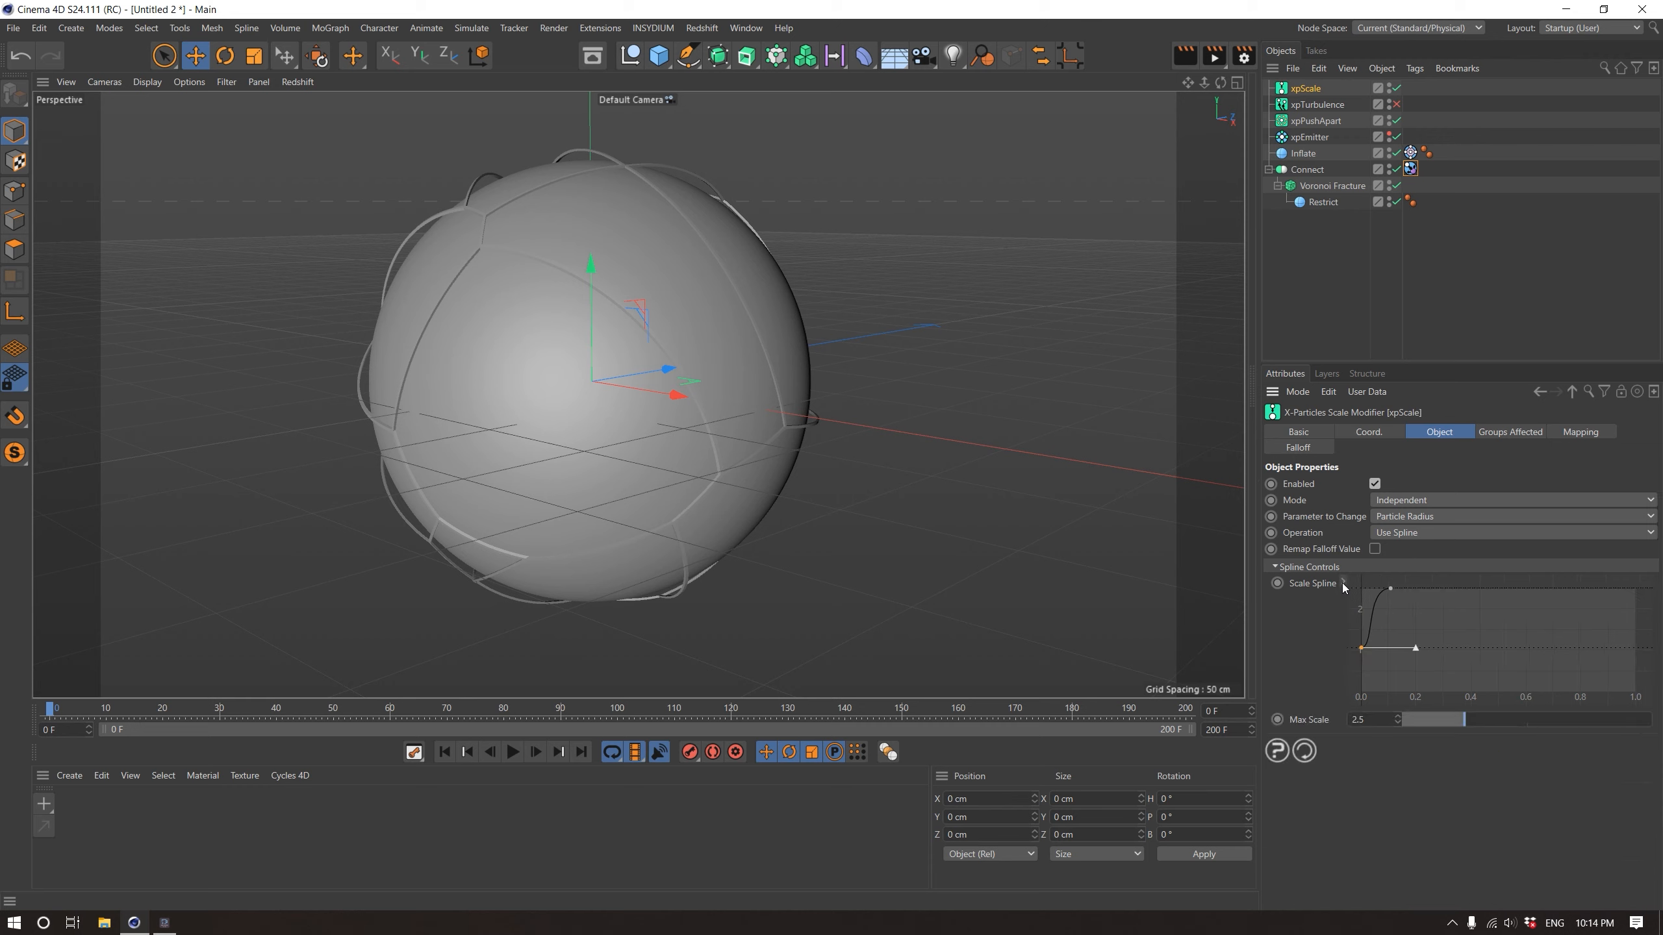
double_click(1369, 719)
text(2)
key(Return)
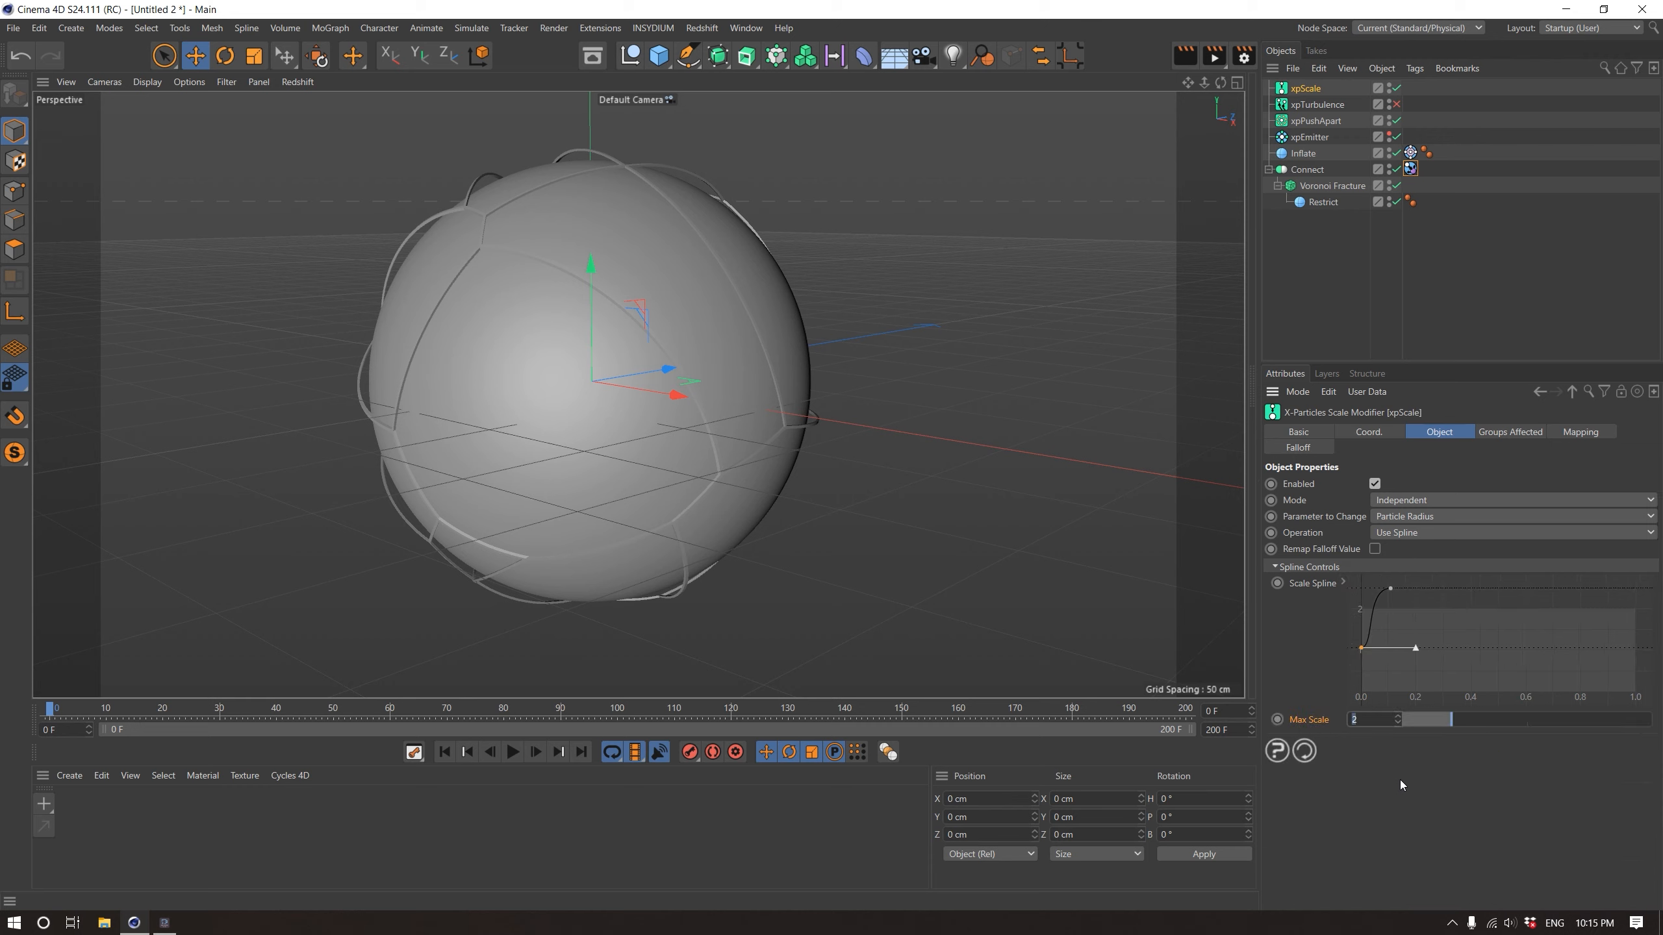
text(2.5)
key(Return)
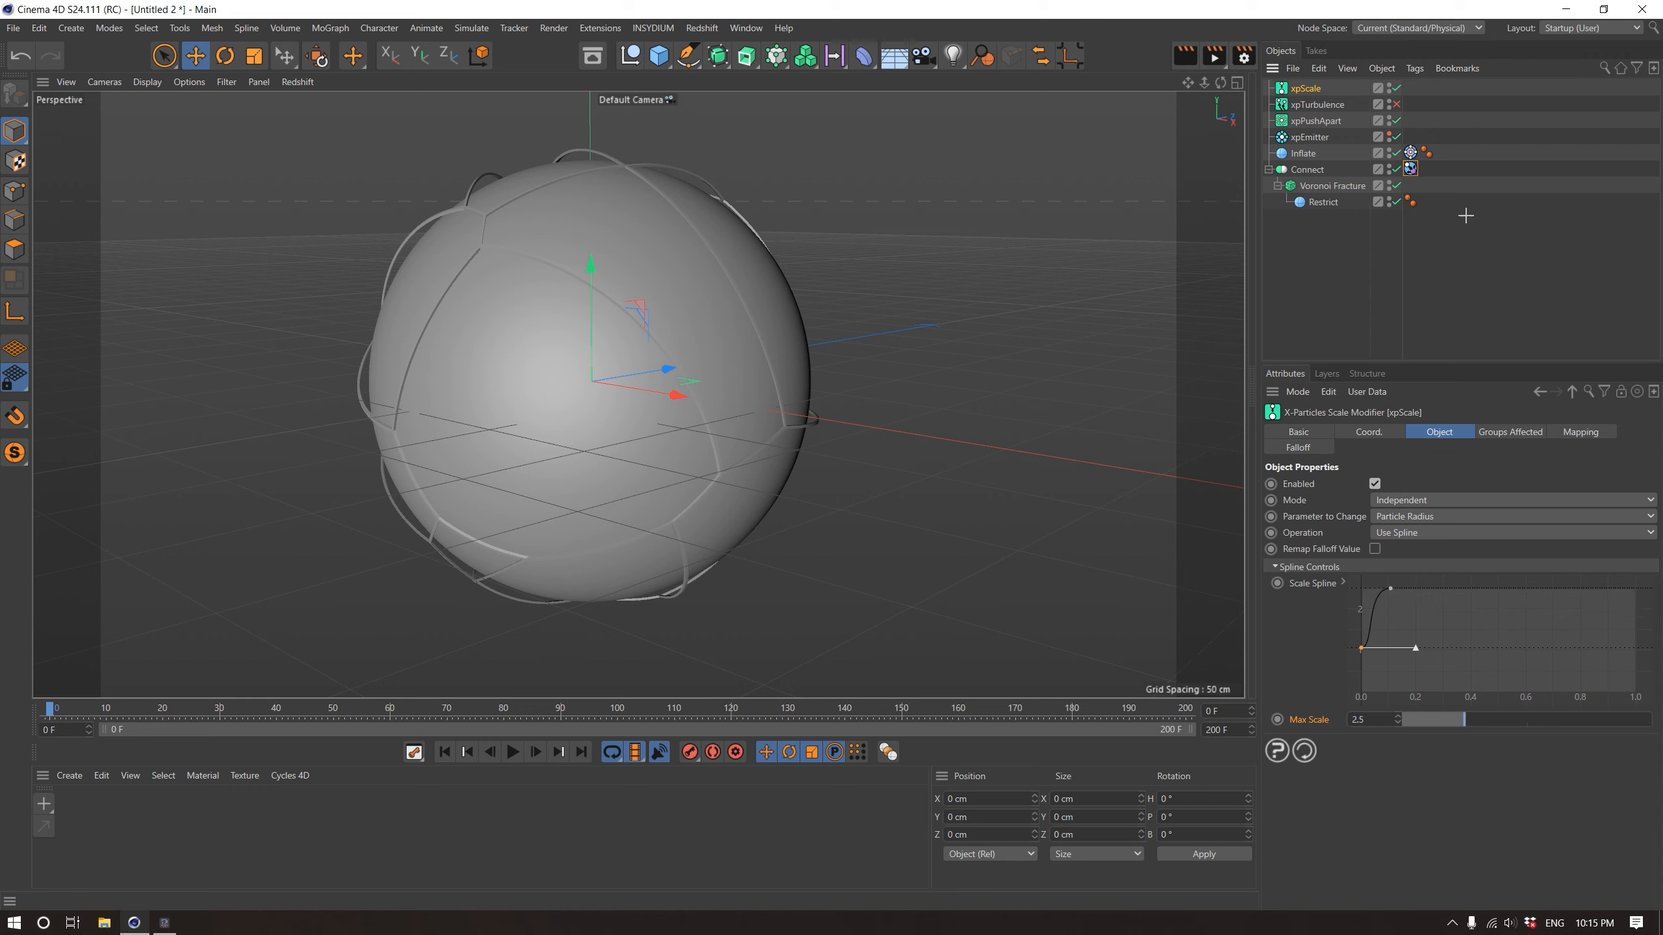
Set the Inflate sphere's Segments to 128 and preview the inflation
click(1329, 204)
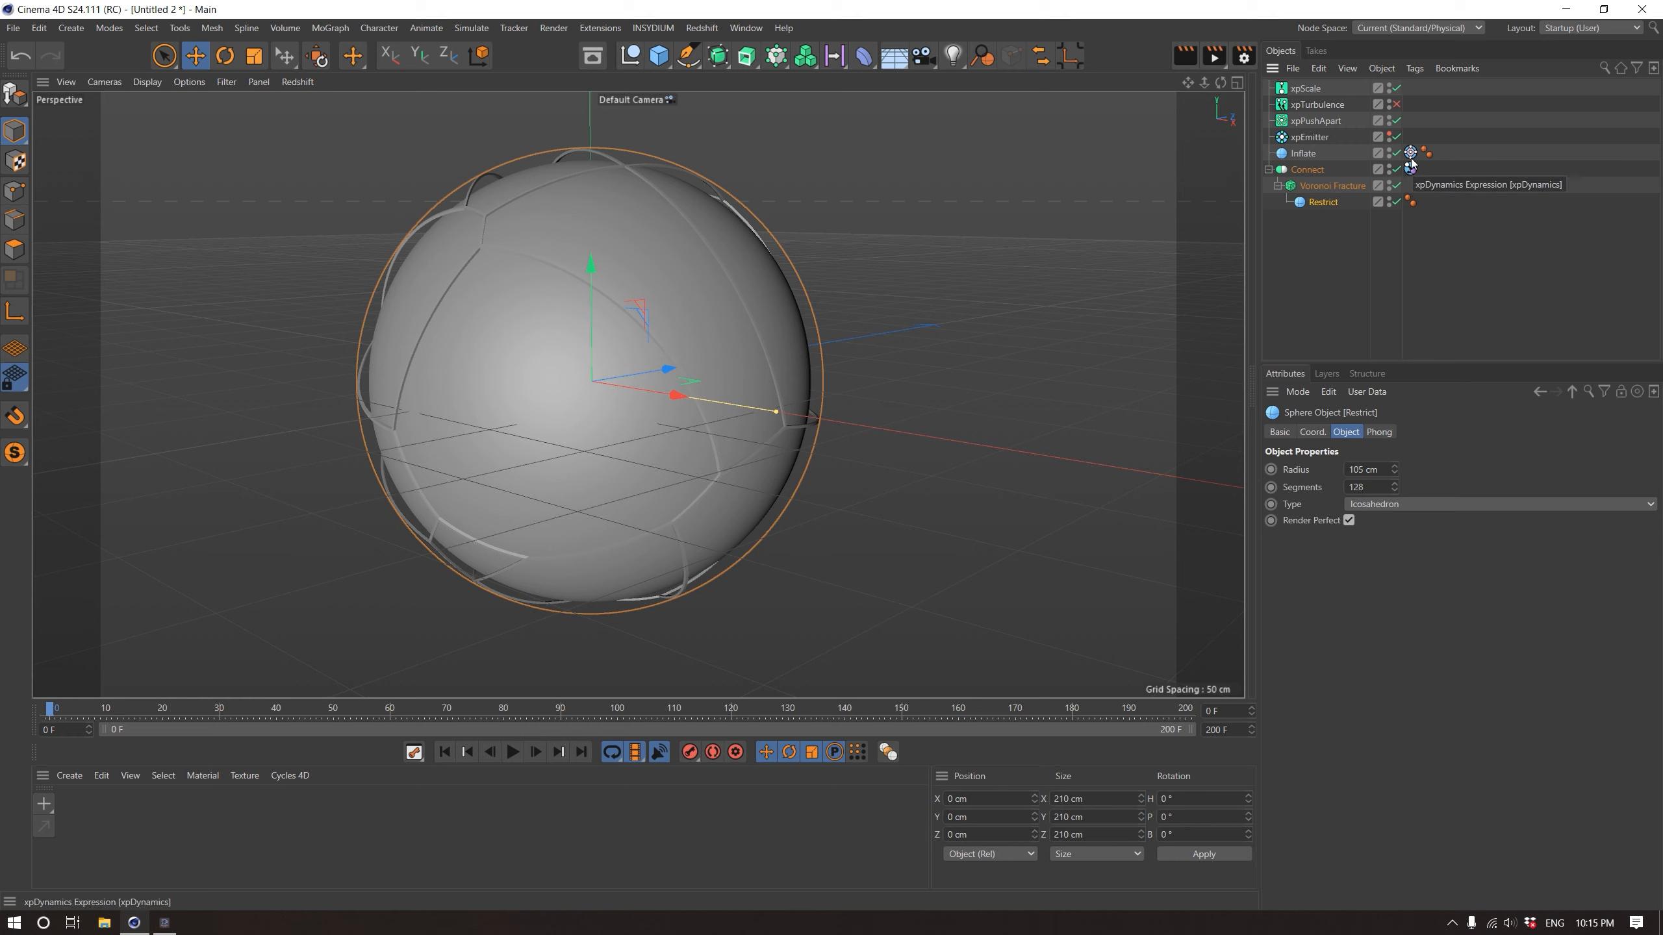
click(1328, 153)
click(1398, 432)
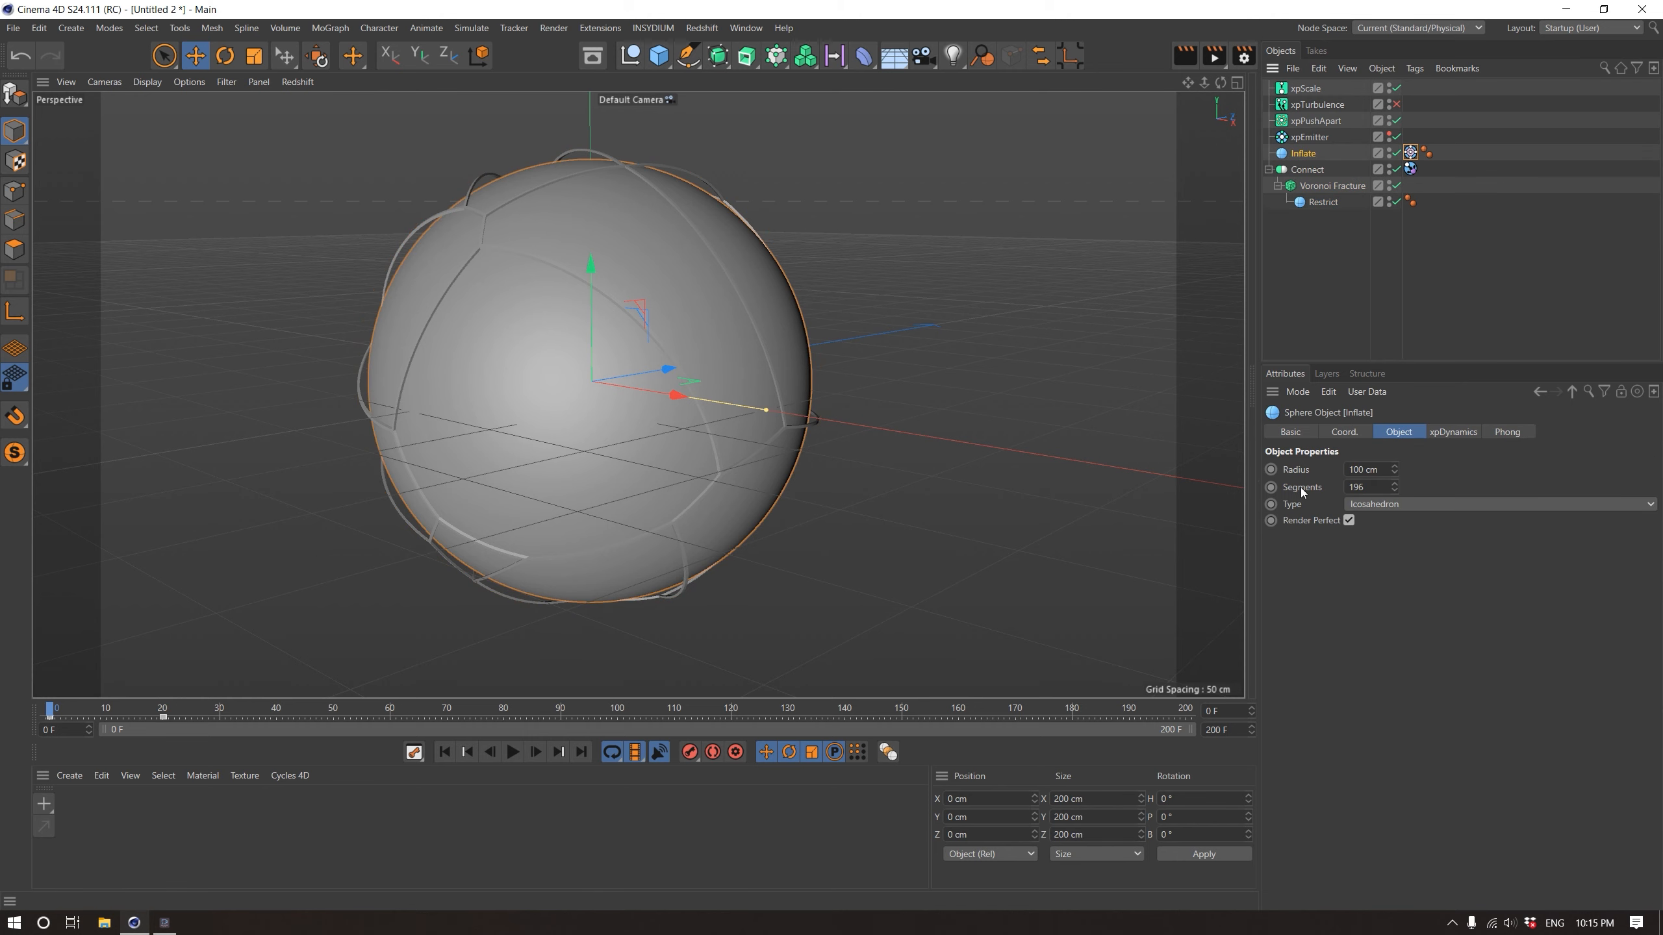
click(1365, 488)
text(128)
click(513, 753)
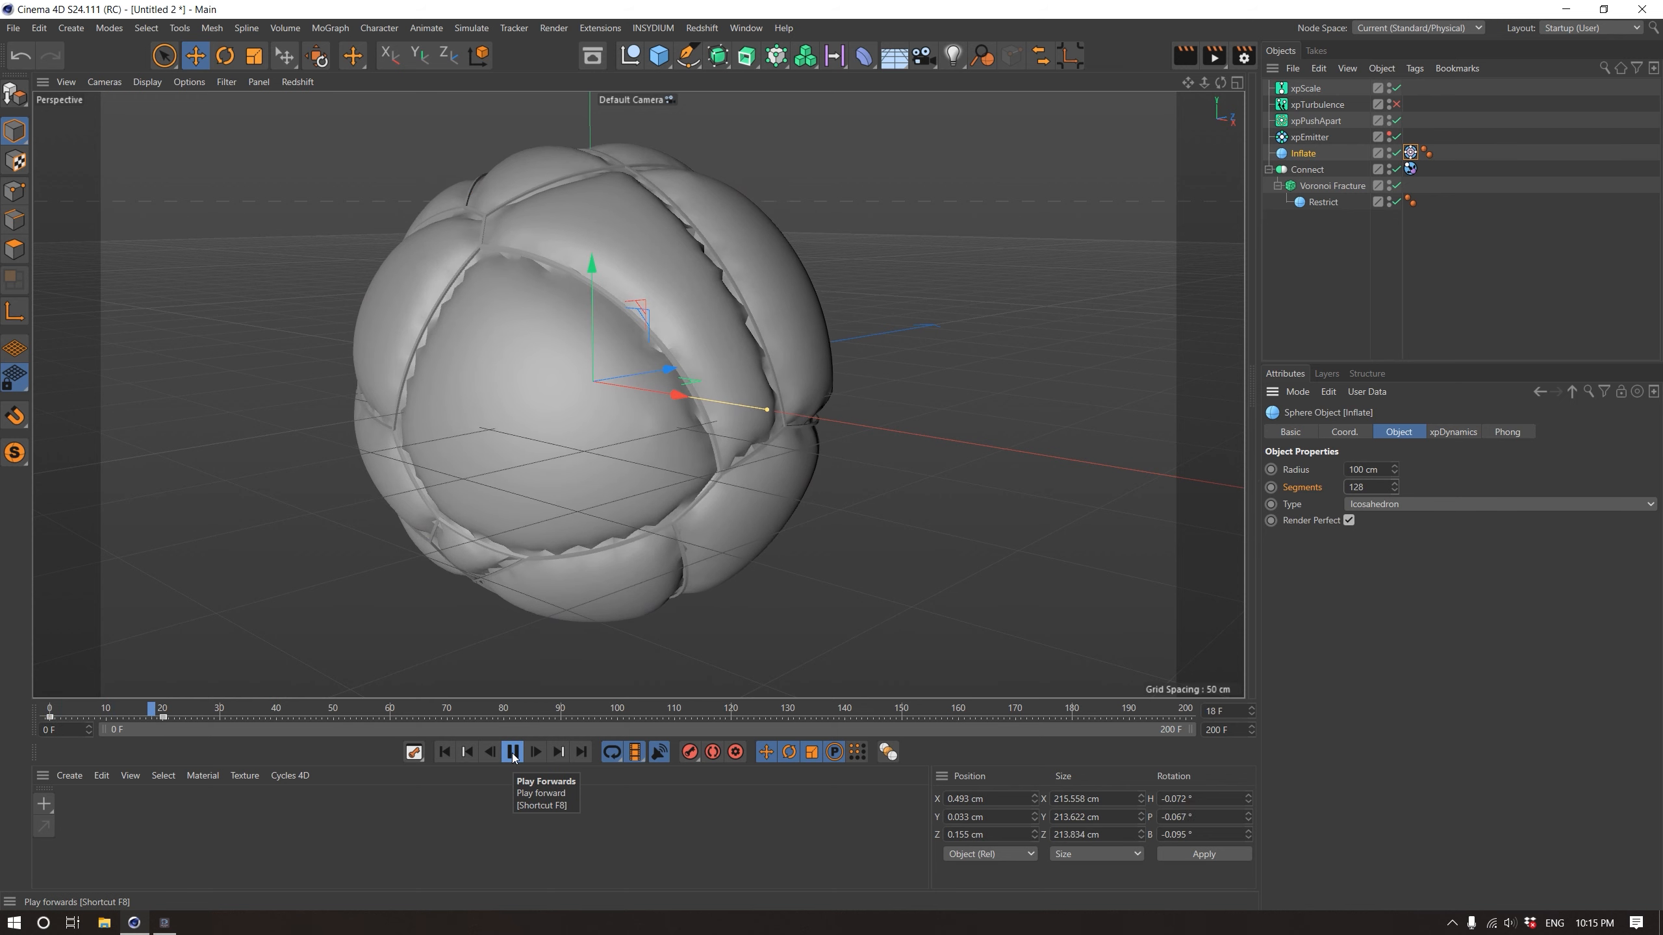
click(513, 753)
Display the viewport with shaded wireframe lines and view the inflated mesh from another side
click(147, 81)
click(177, 130)
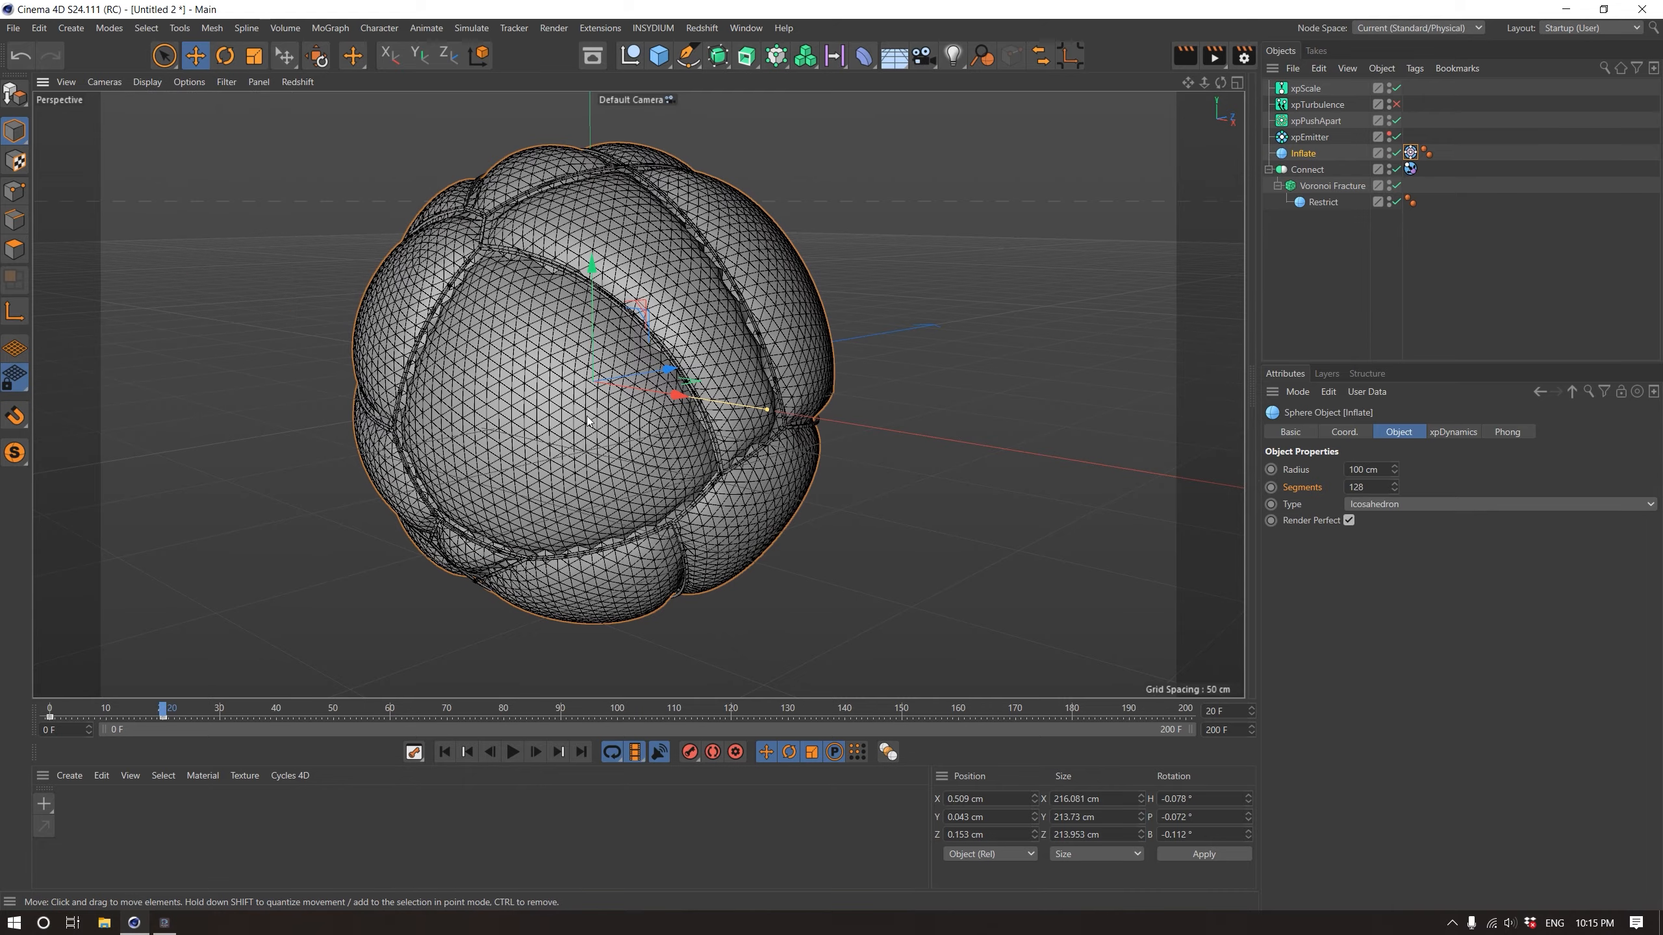
alt+drag(702, 483, 275, 465)
Set the Rigidity of the Inflate sphere's xpDynamics tag to 10%, continue the simulation to inspect the seams and return to frame 0
click(1411, 153)
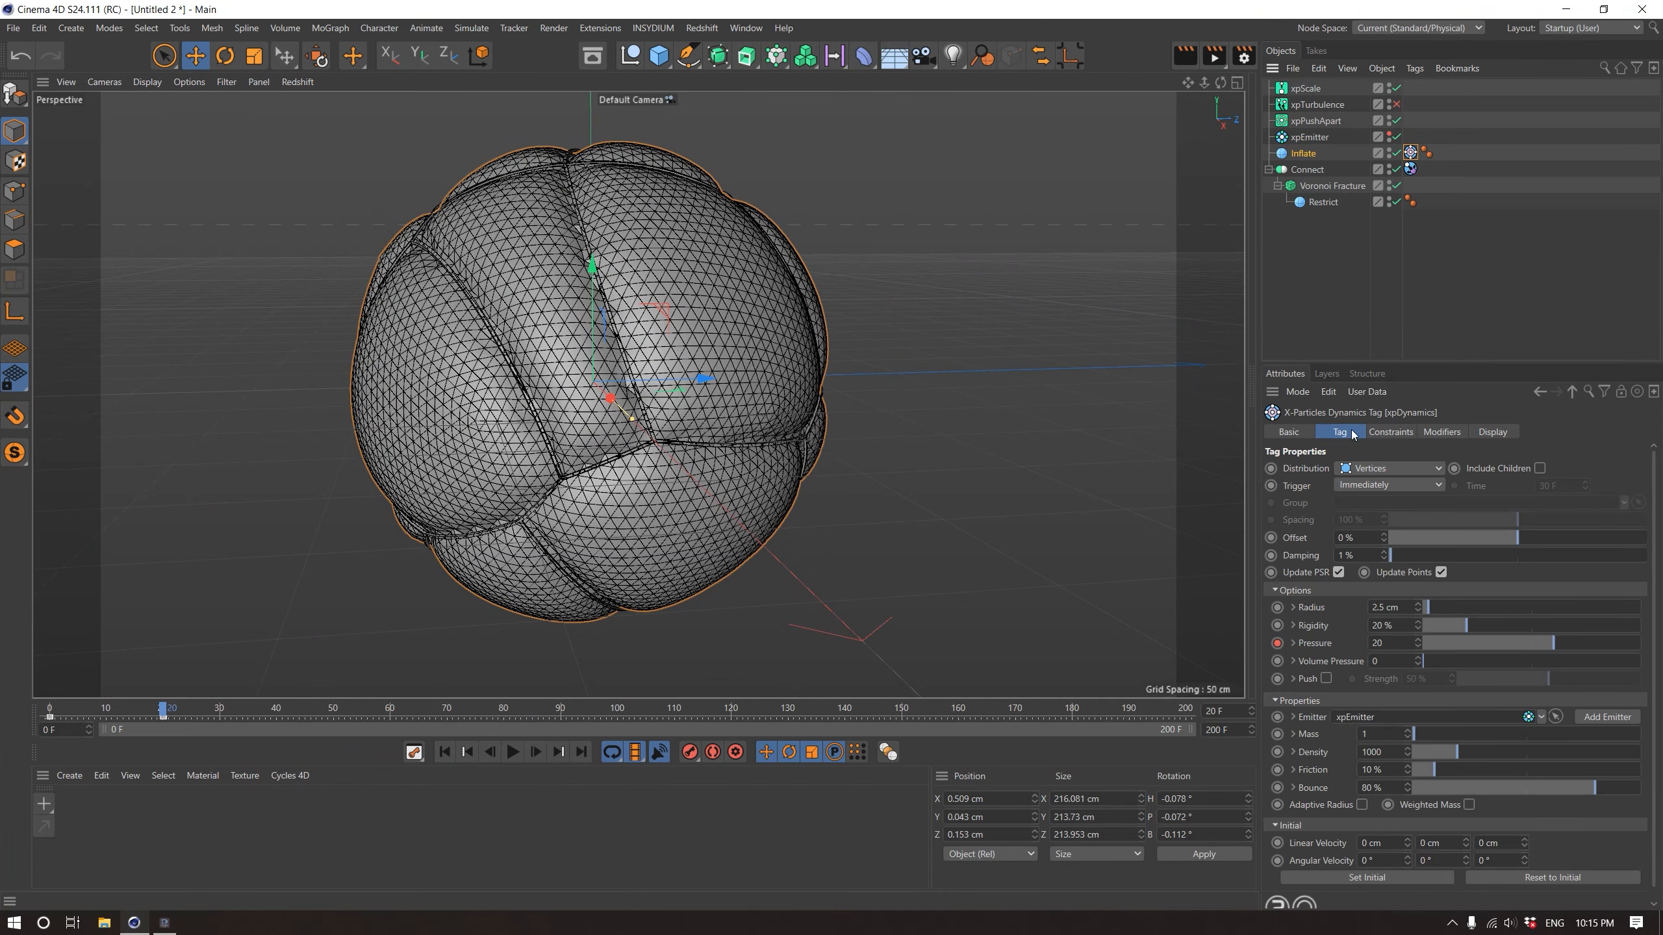
click(1384, 626)
text(10)
key(Return)
click(512, 752)
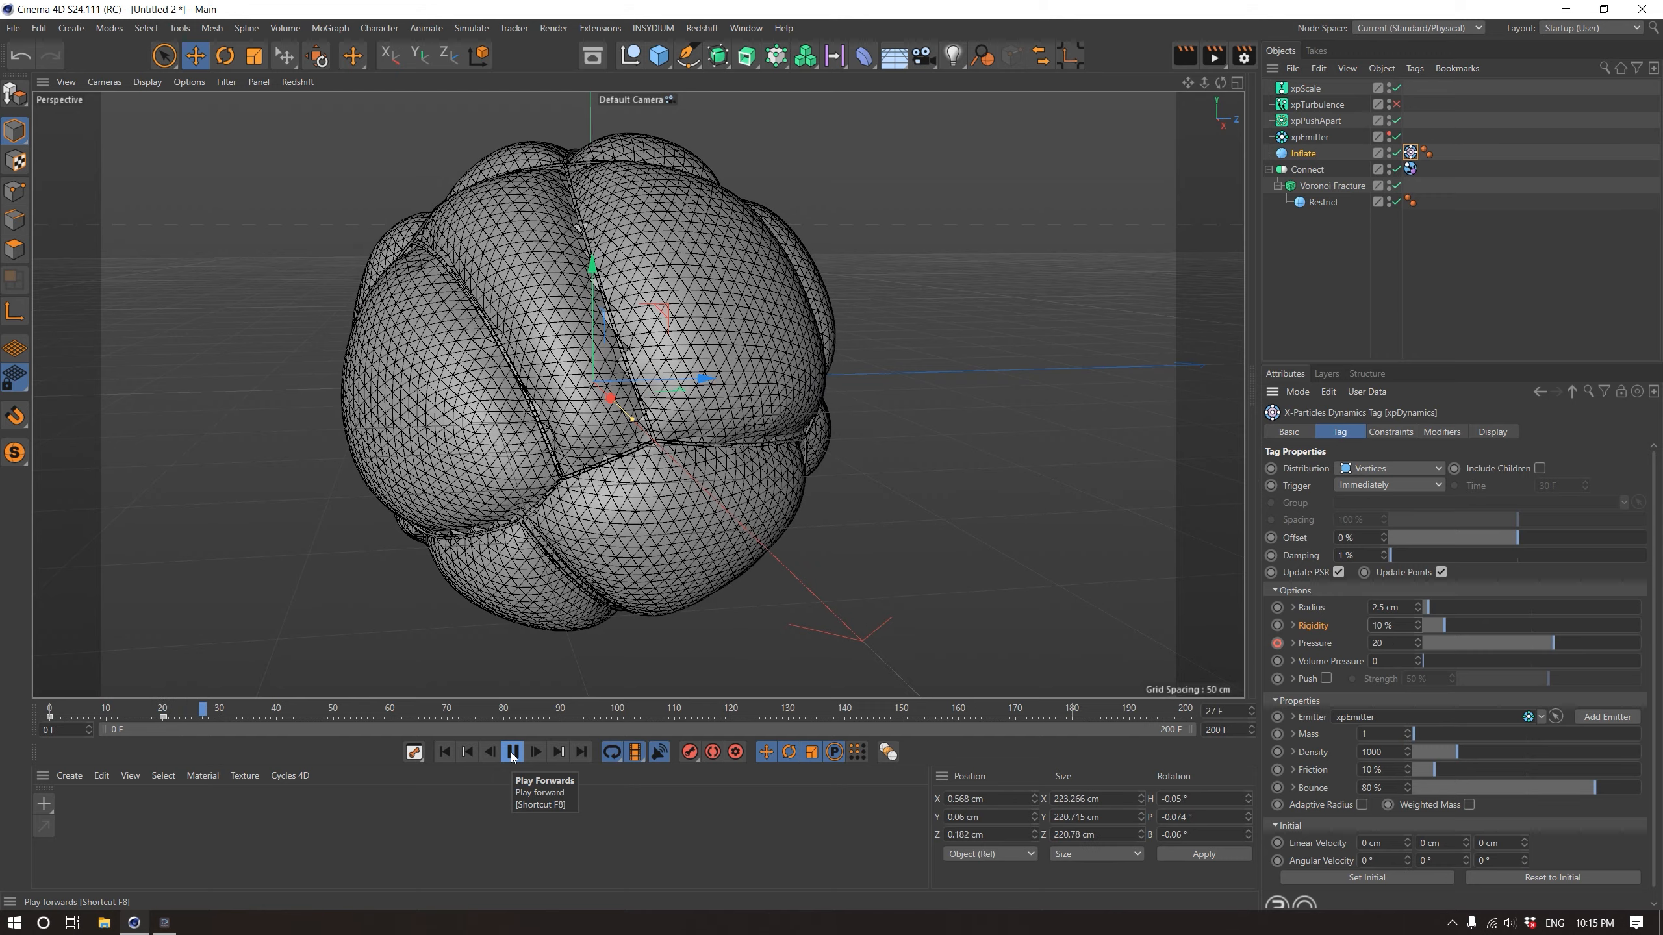
click(512, 752)
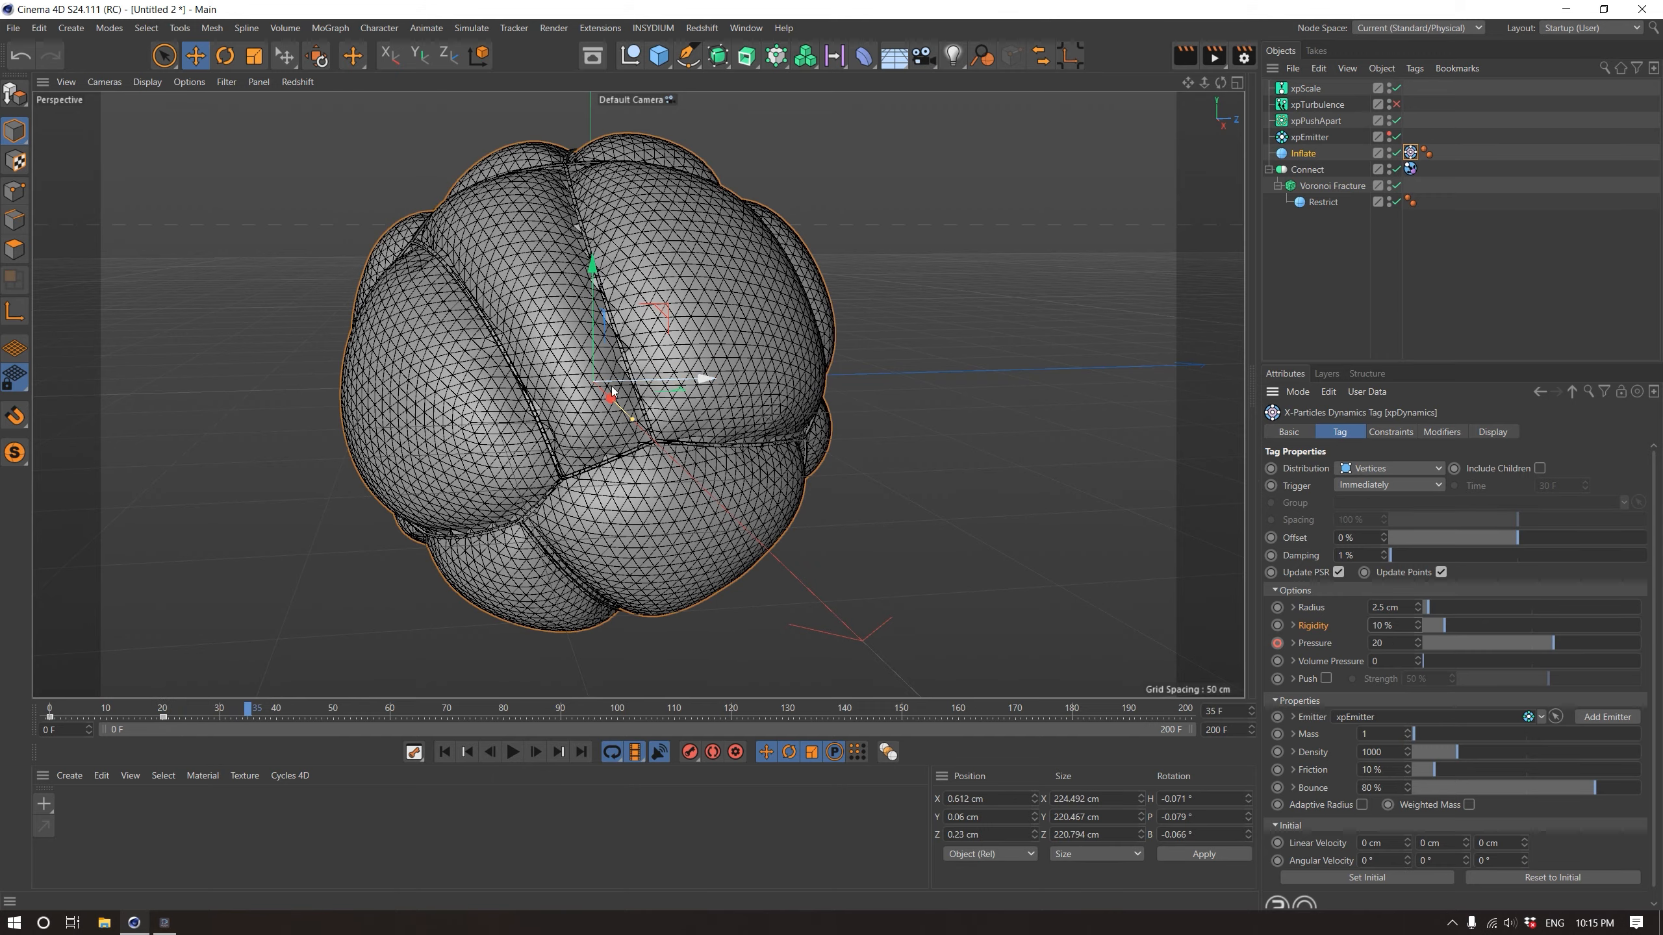
scroll(682, 380, up, 3)
scroll(683, 379, up, 2)
scroll(681, 383, down, 5)
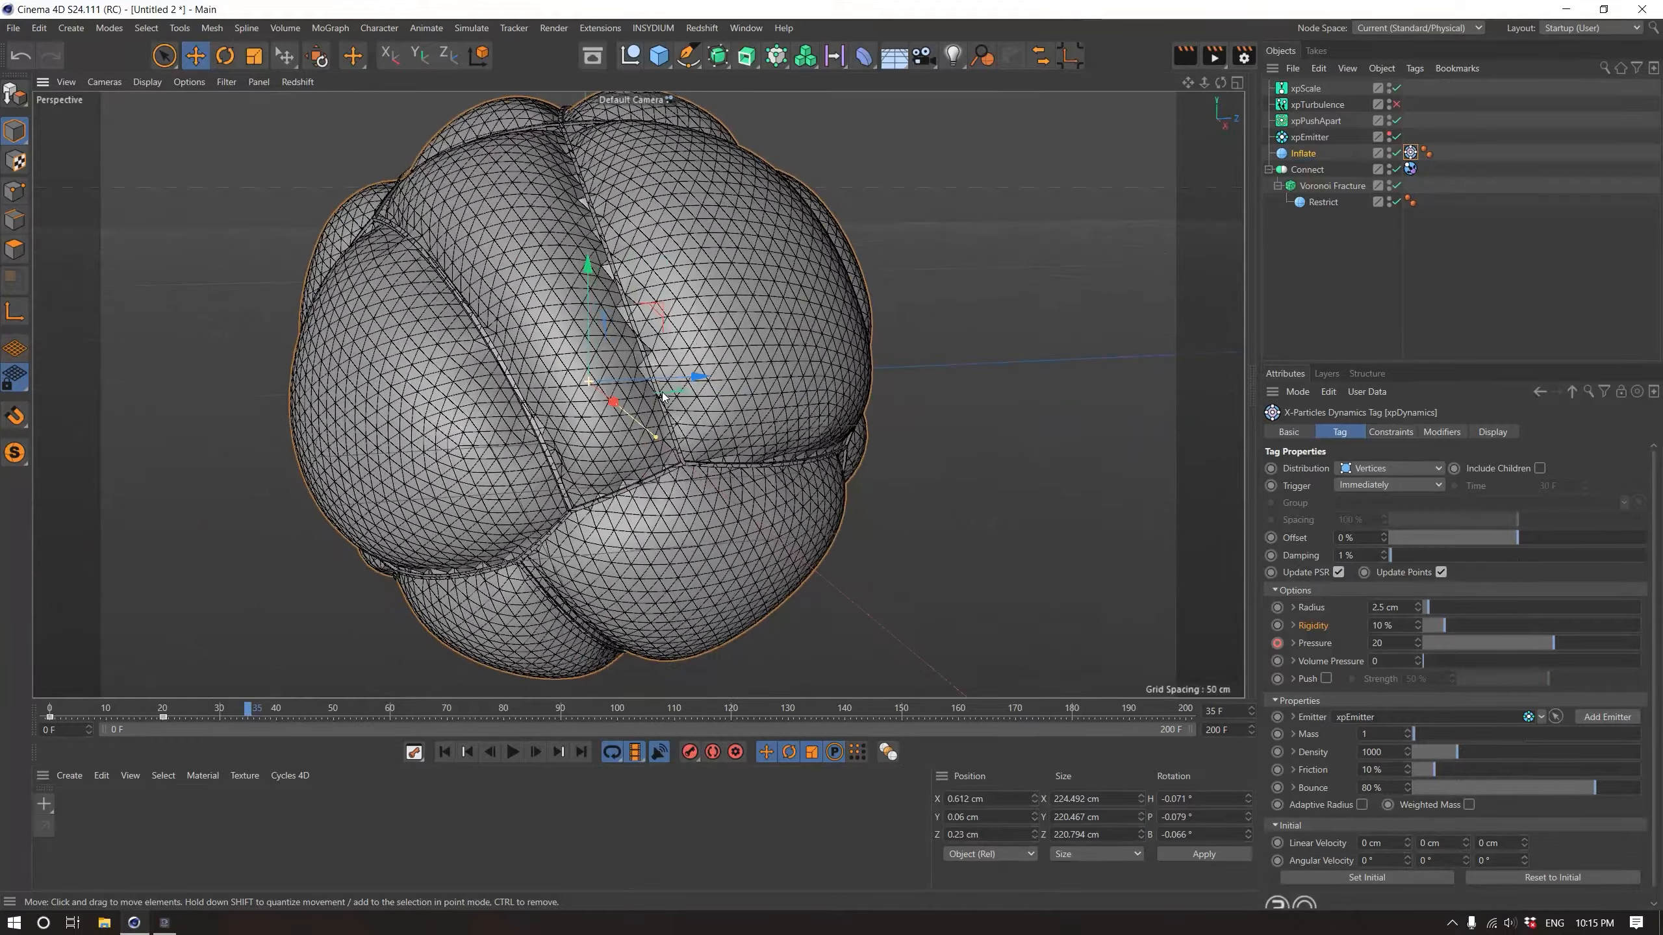
click(513, 752)
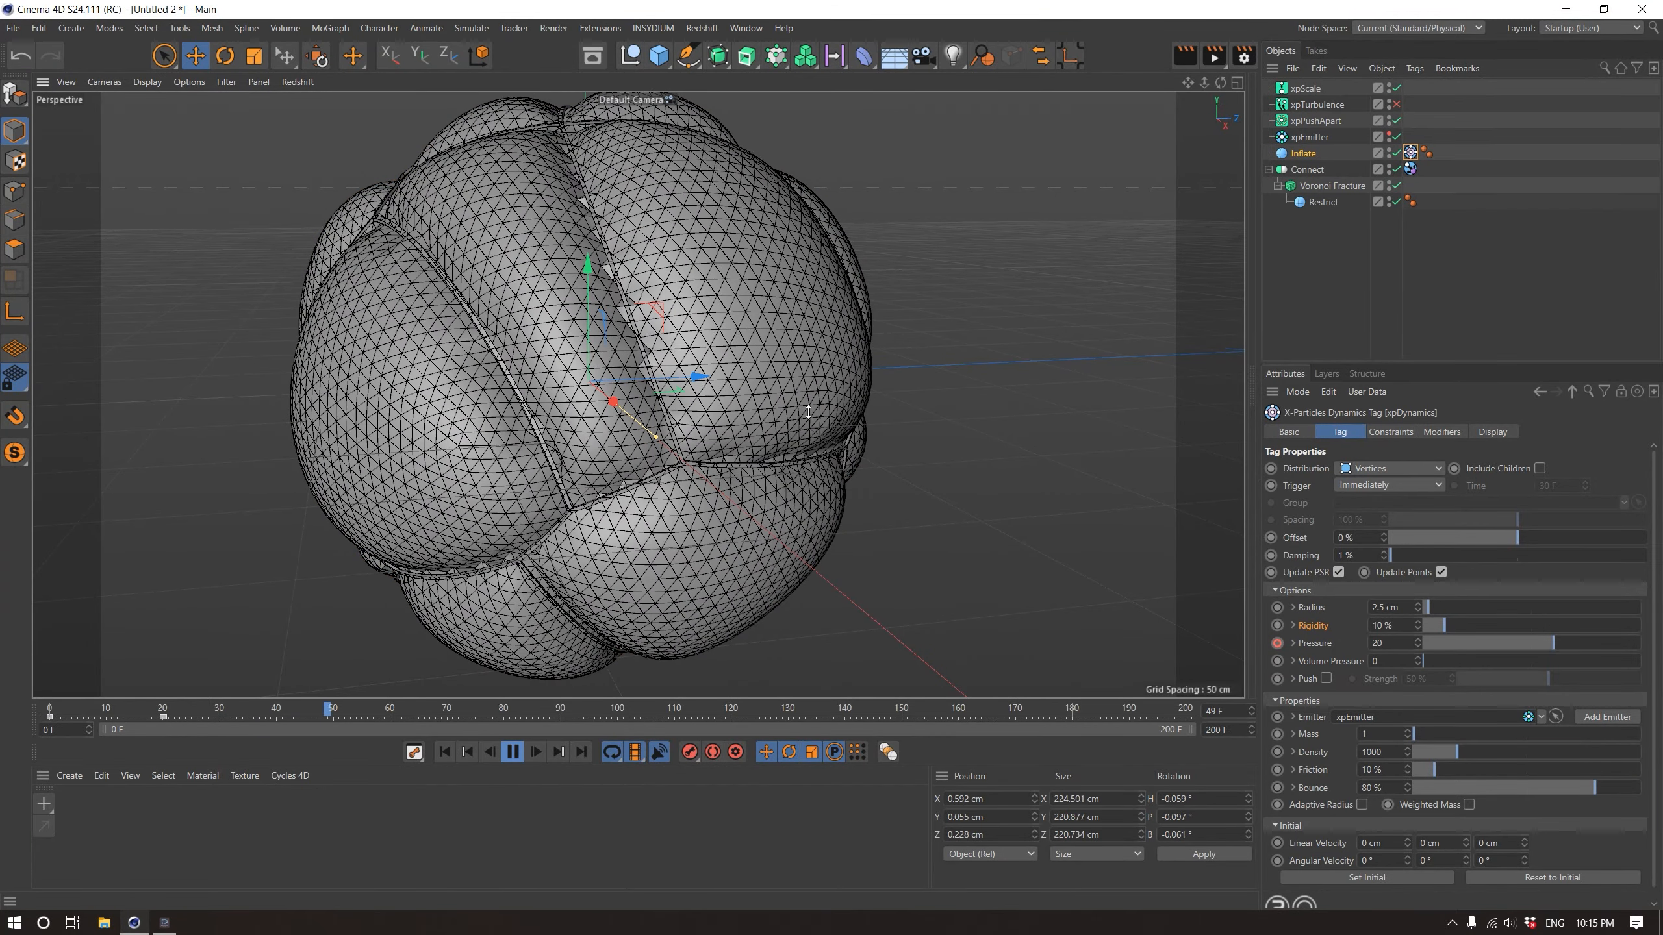
click(444, 752)
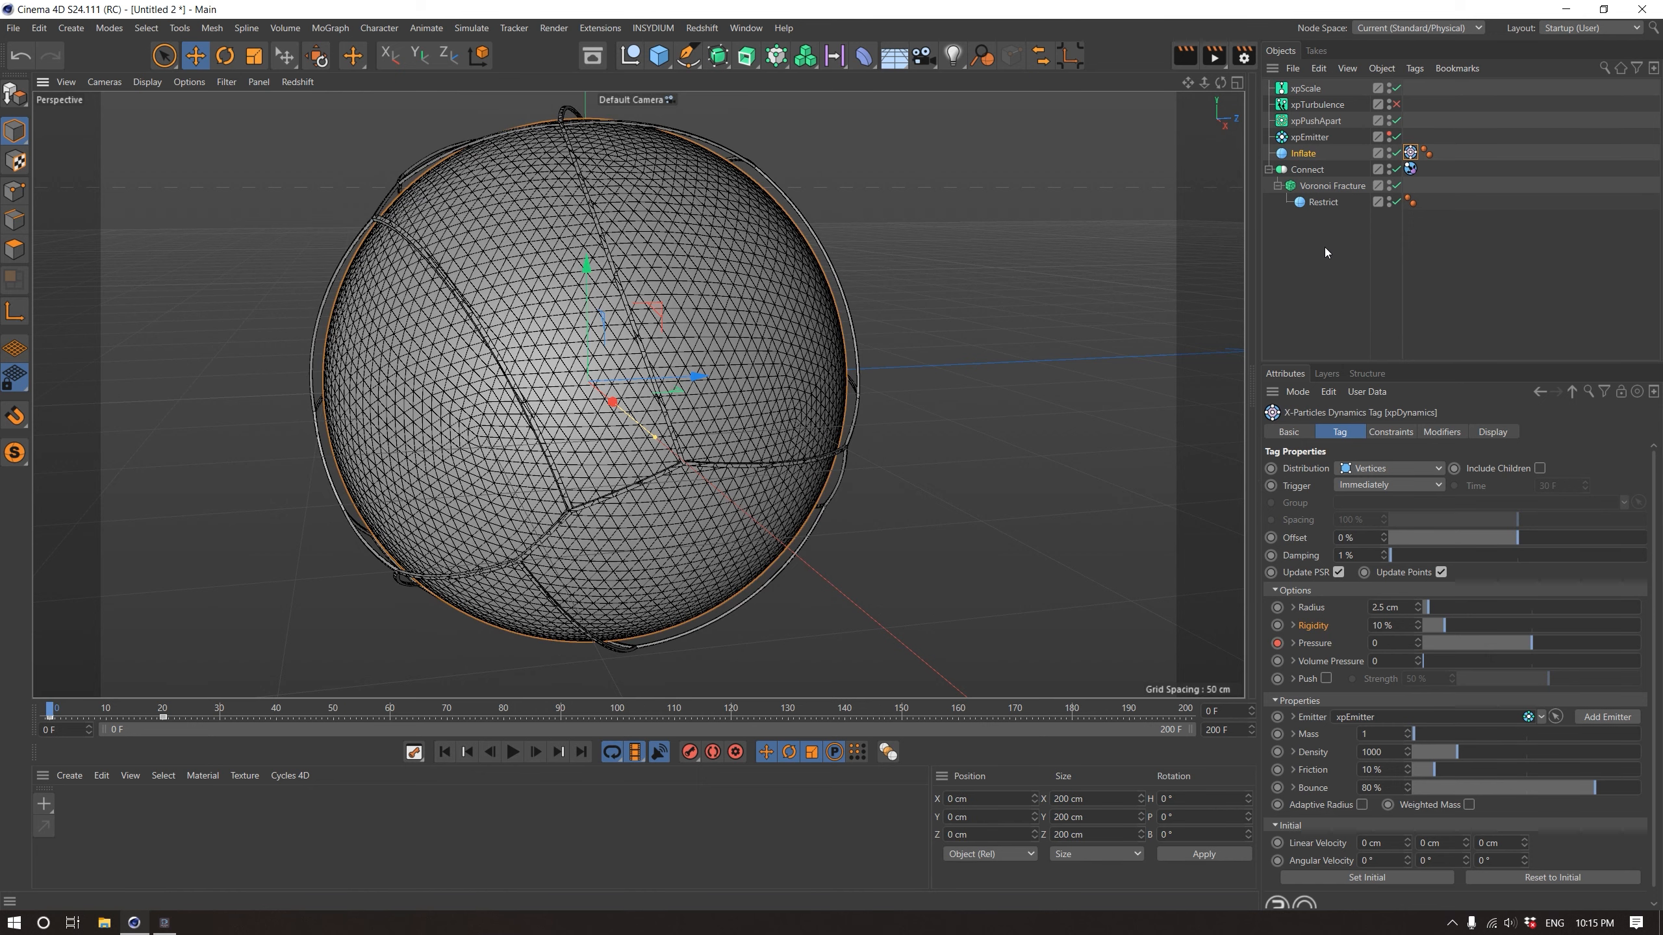
Add an X-Particles xpConstraints object to the scene and enable its Friction constraint
click(652, 28)
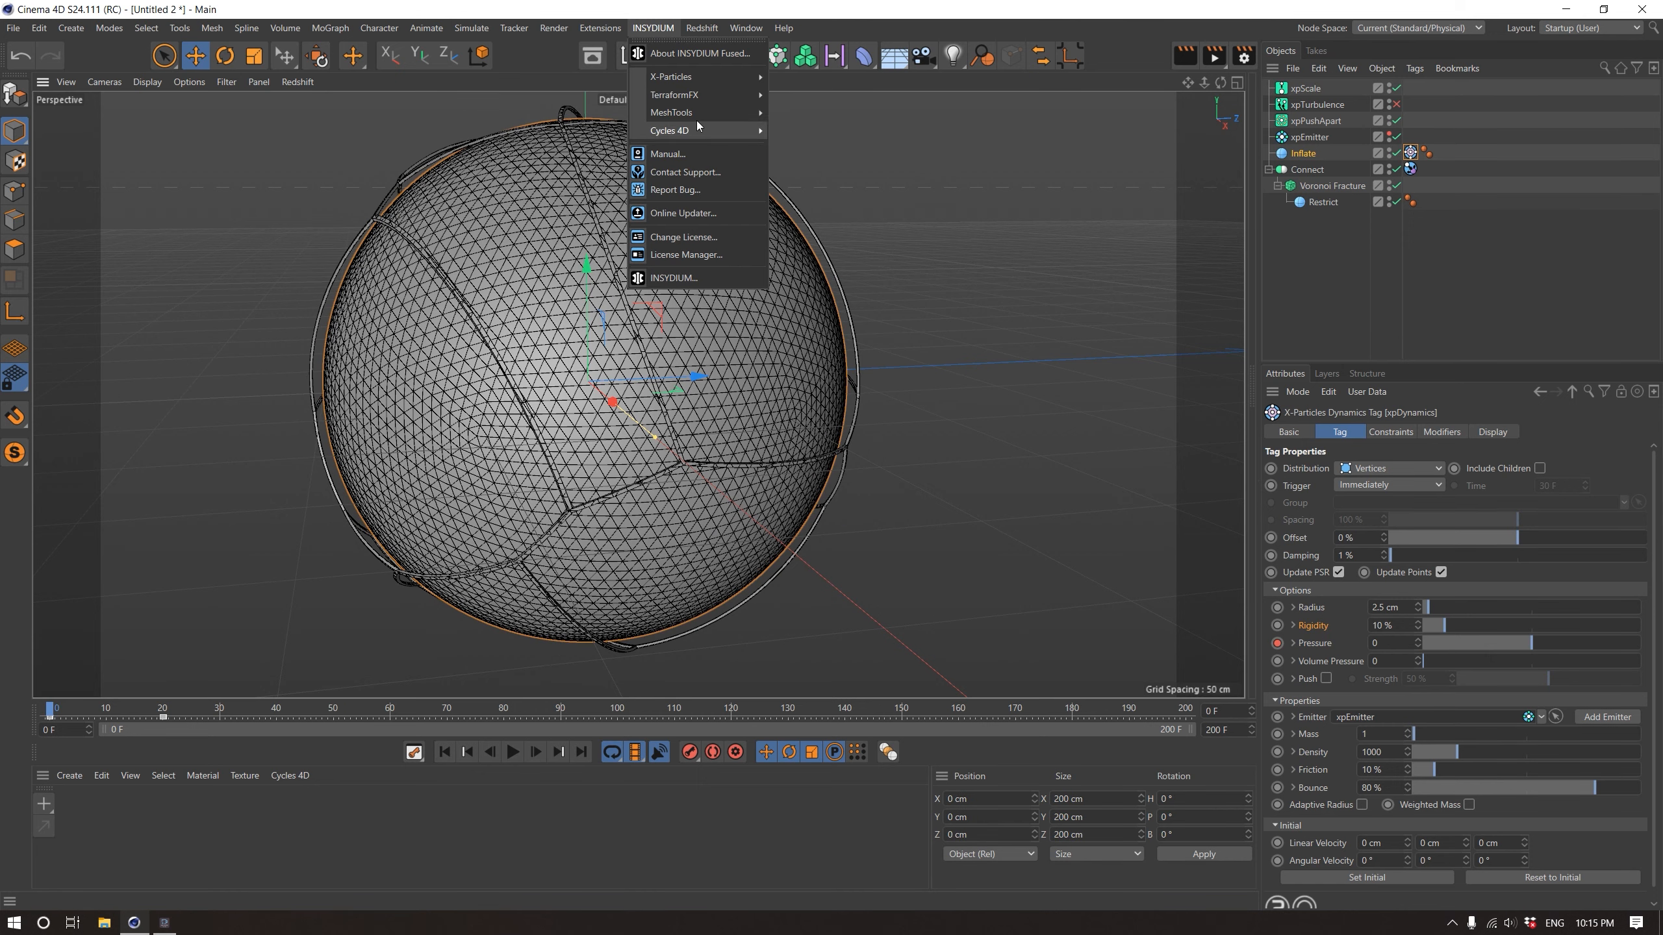
click(702, 74)
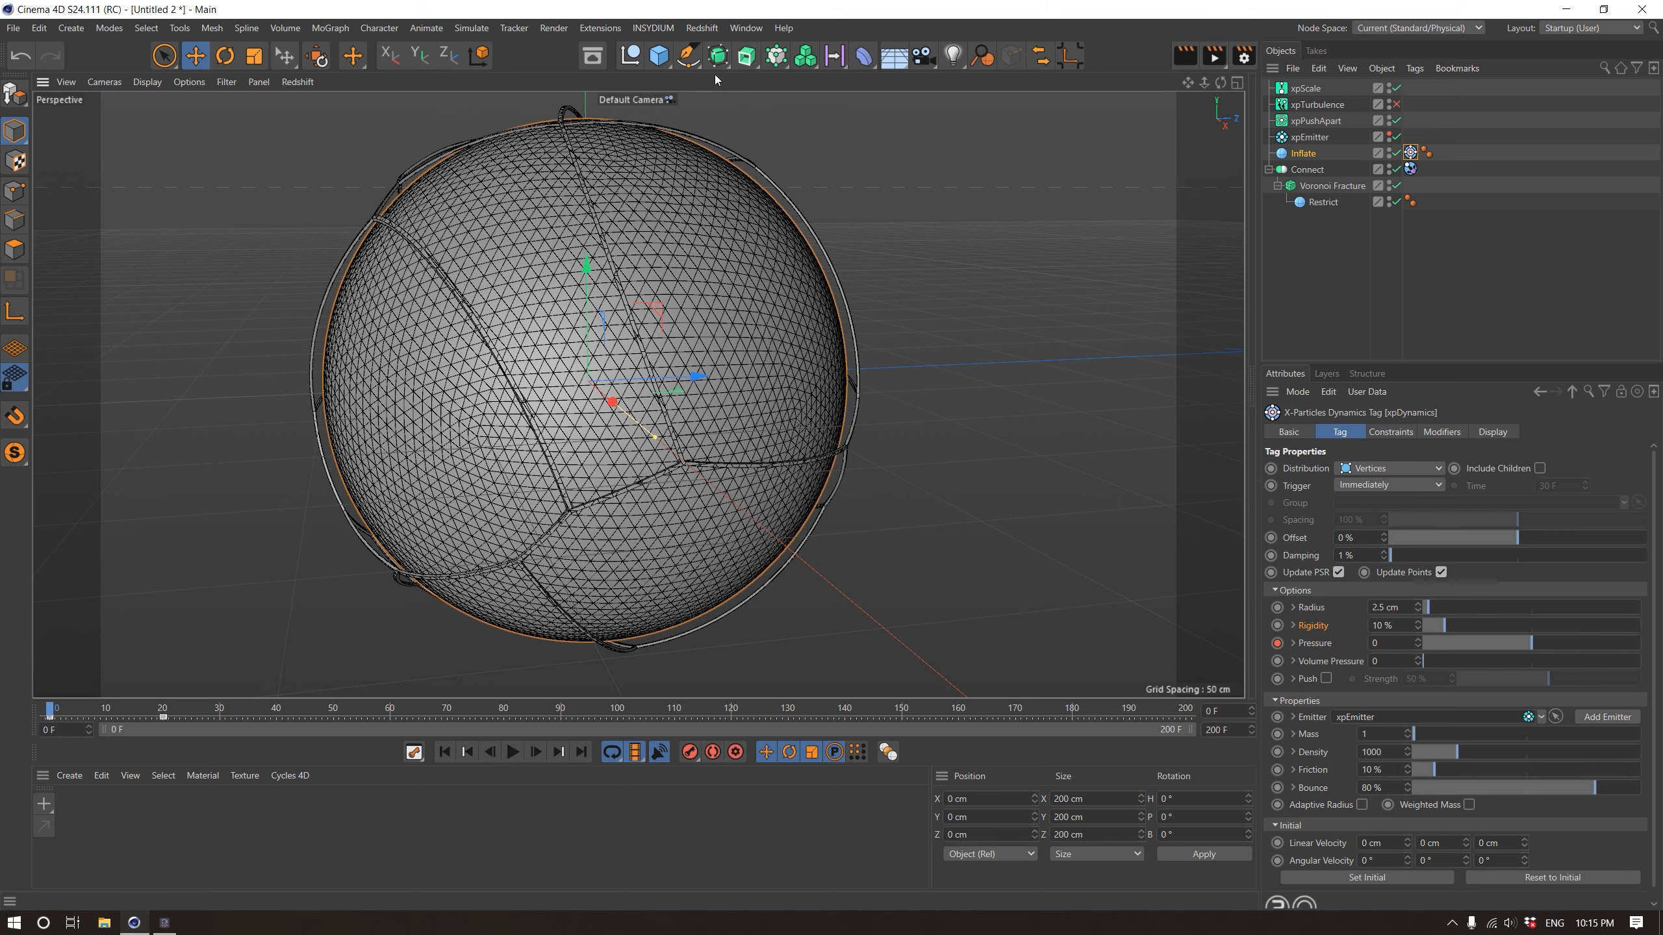
click(661, 28)
mouse_move(830, 195)
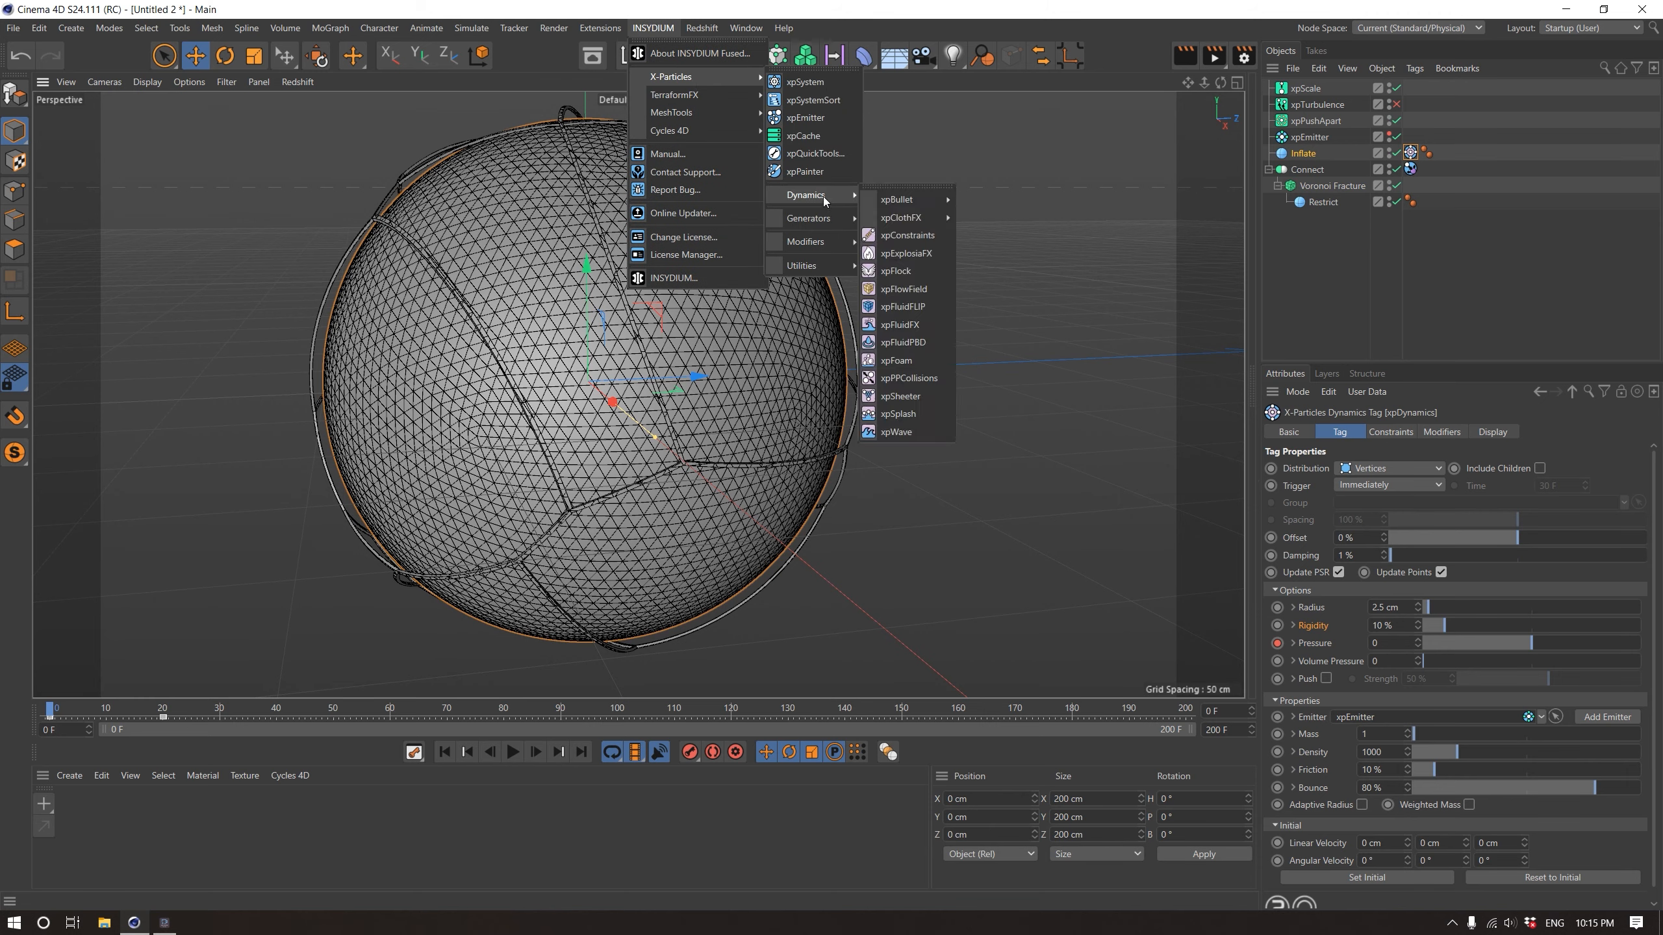
click(910, 236)
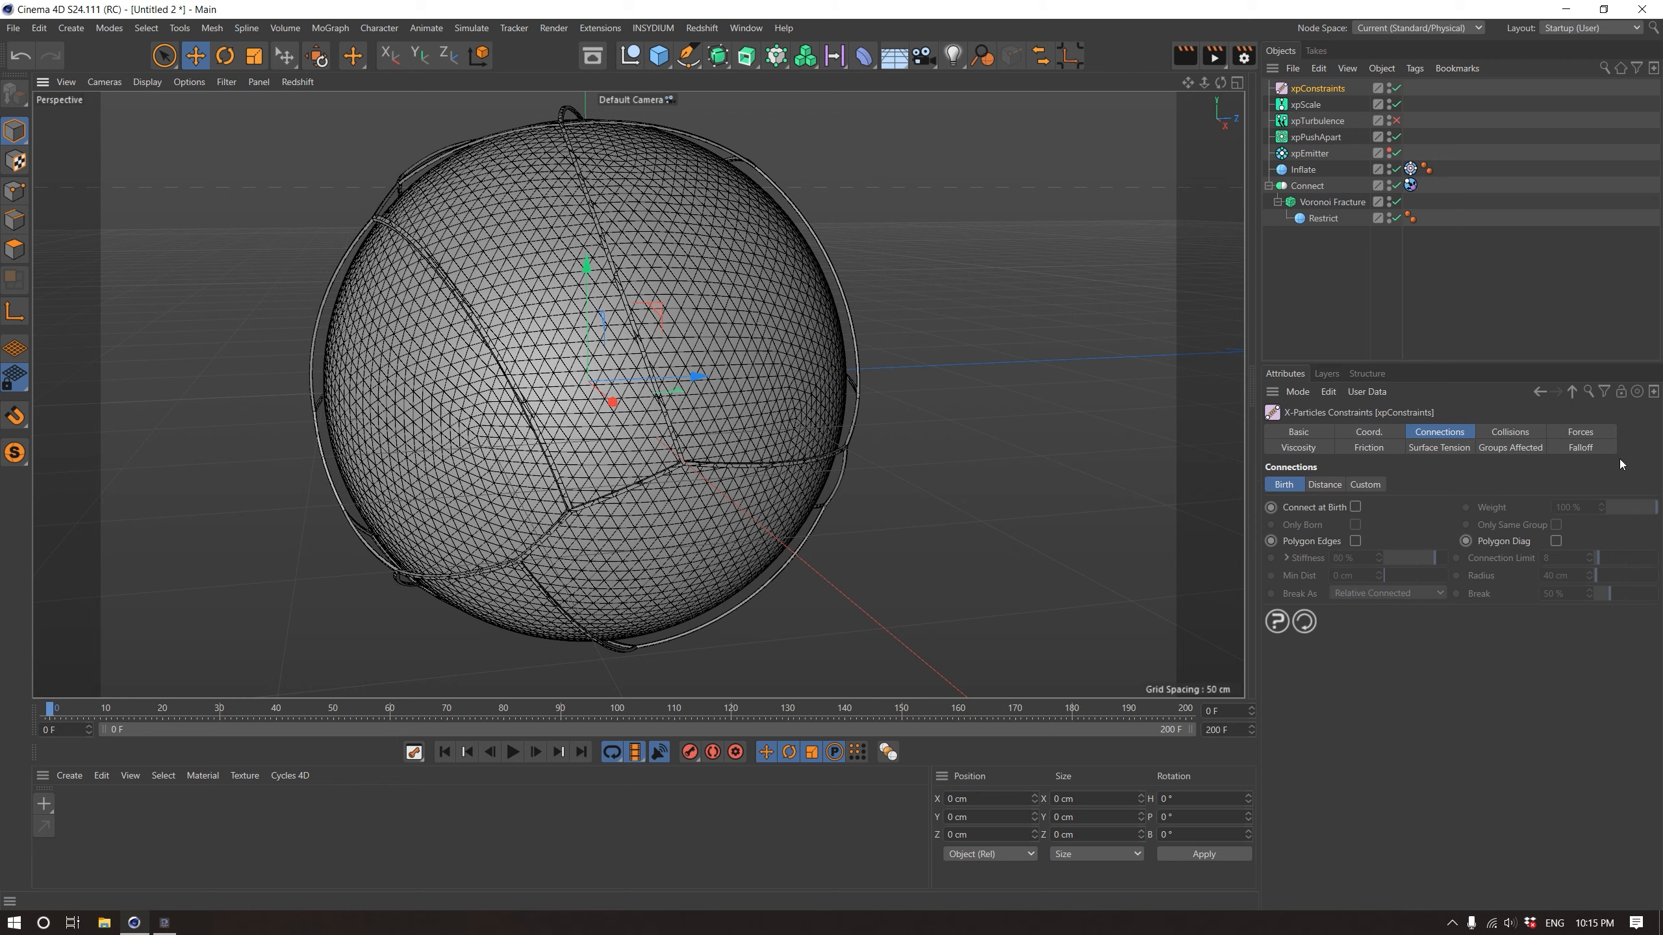
click(1371, 450)
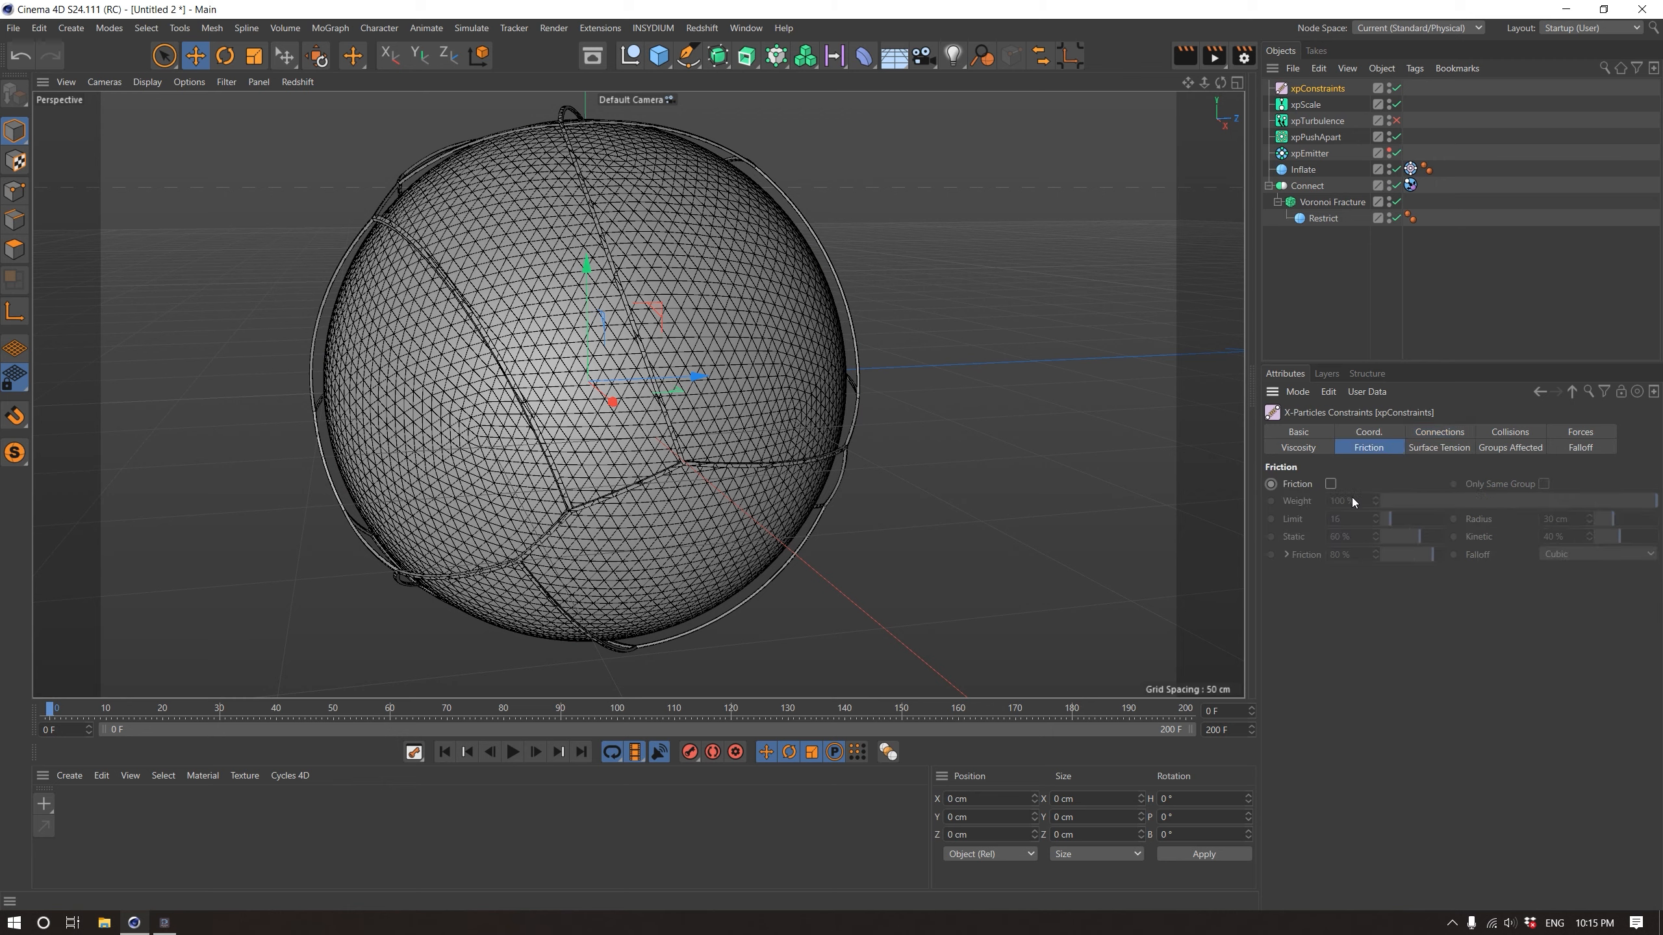
click(1331, 483)
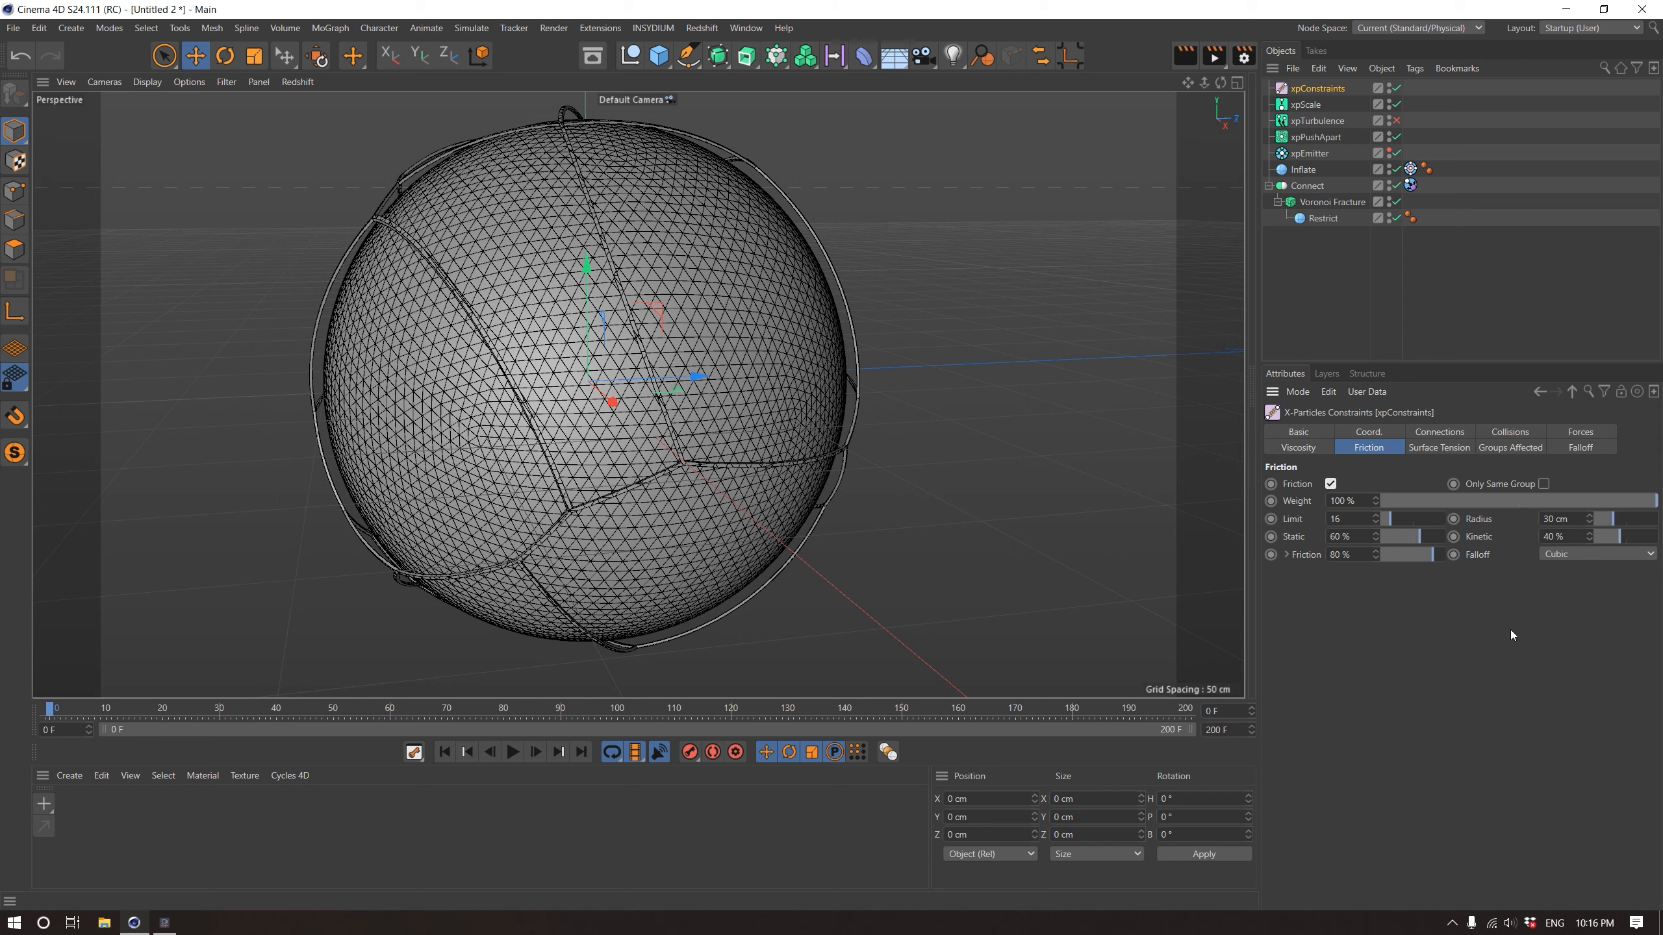
Preview the simulation with the friction constraint from frame 0 and inspect the inflated mesh from different angles
click(1410, 168)
click(512, 752)
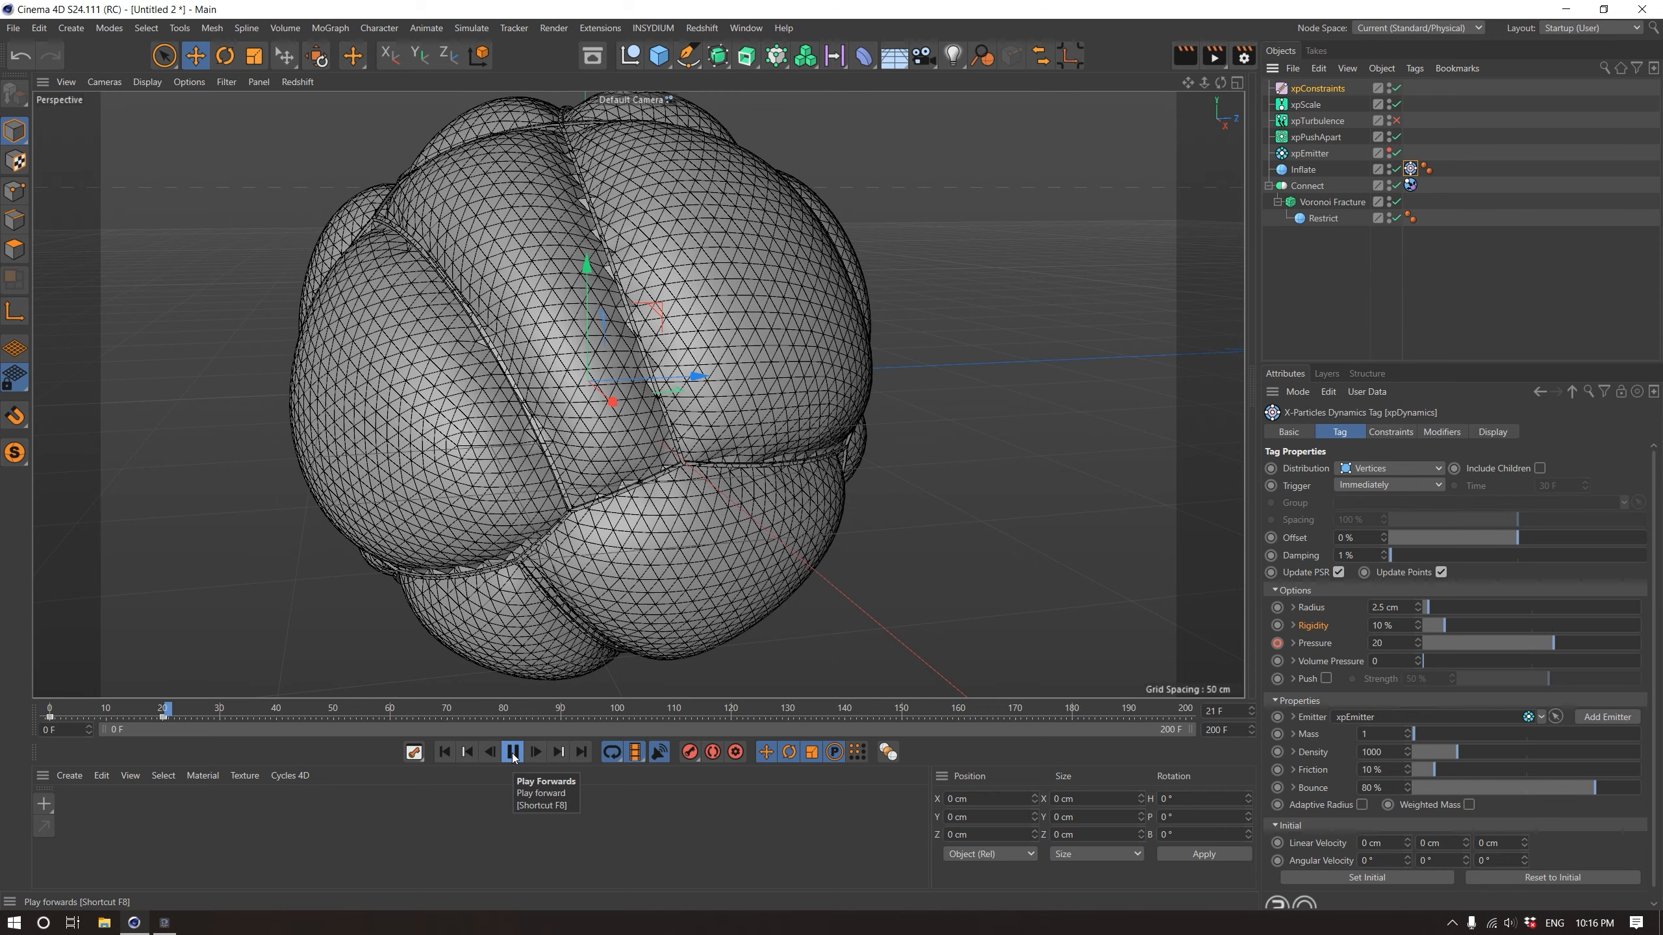
click(513, 752)
scroll(761, 396, down, 5)
alt+middle_drag(678, 435, 557, 463)
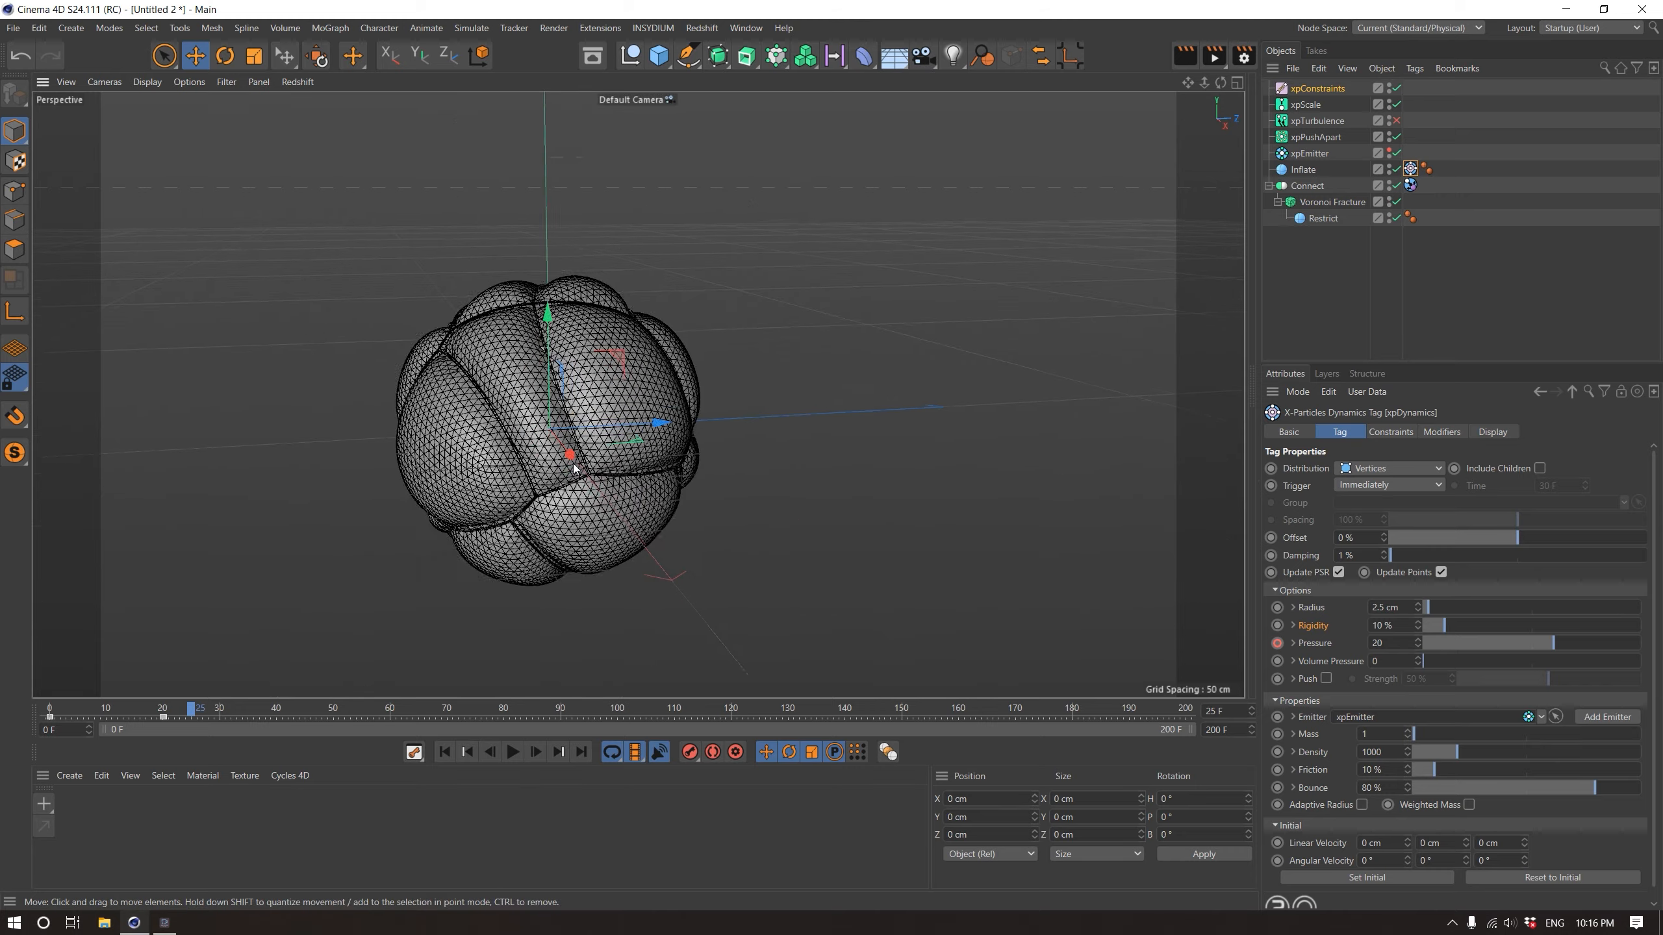
mouse_move(557, 463)
alt+mouse_down()
mouse_move(772, 423)
mouse_move(404, 442)
mouse_move(976, 429)
mouse_move(564, 449)
alt+mouse_up()
scroll(565, 450, up, 4)
alt+middle_drag(564, 450, 617, 441)
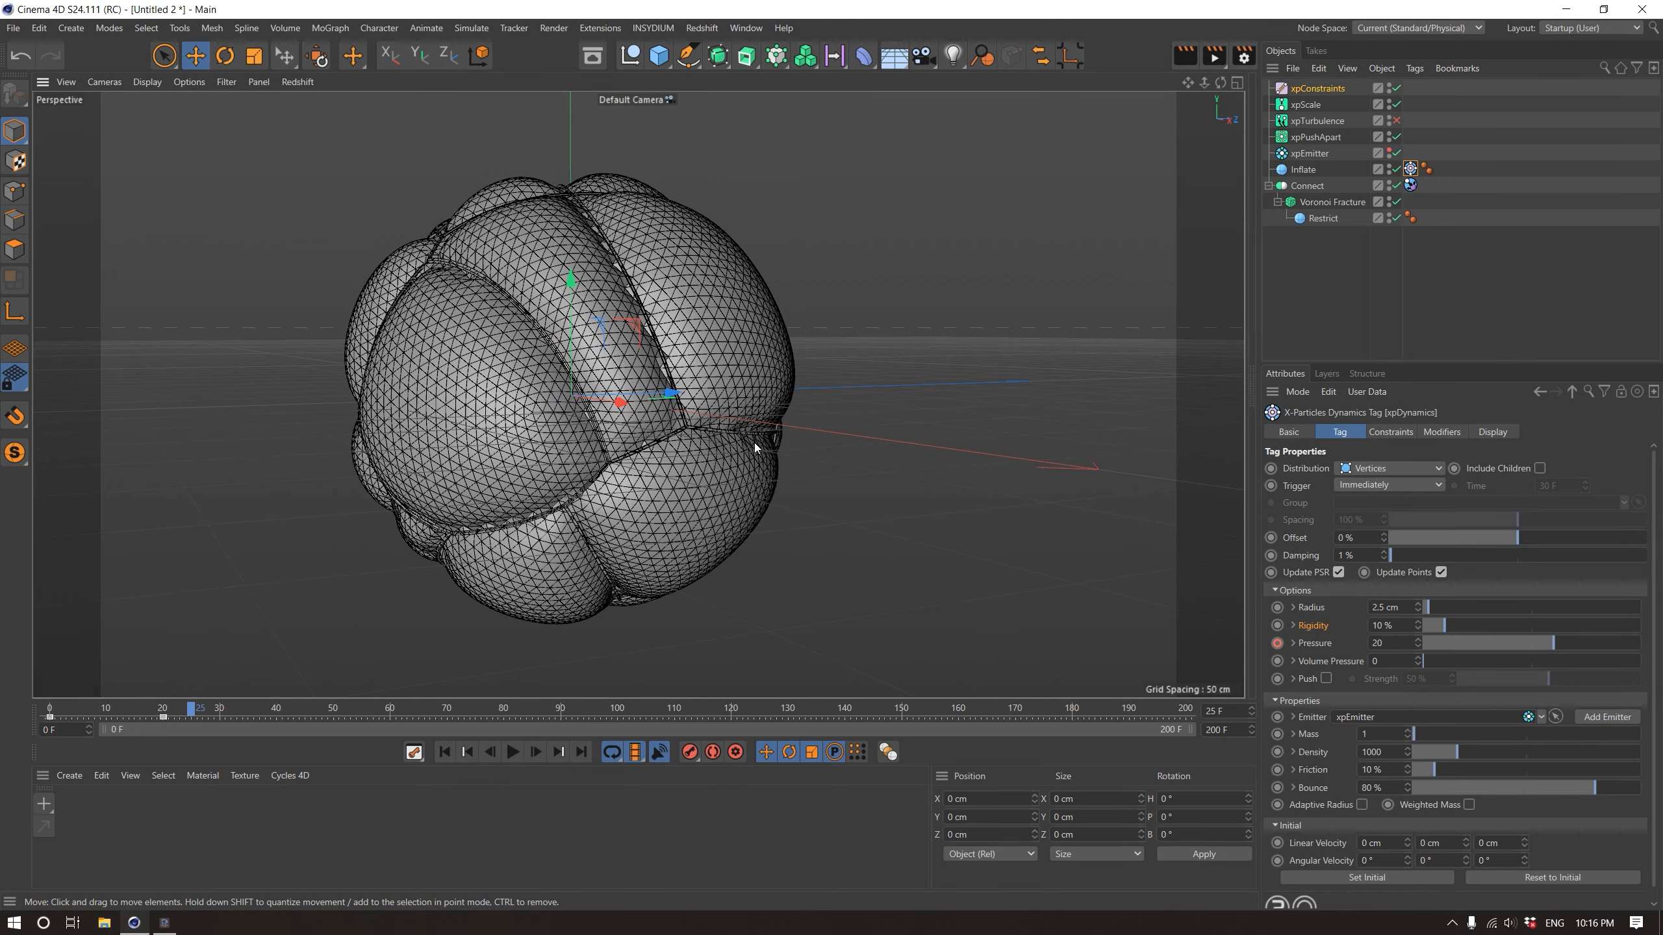
click(1517, 260)
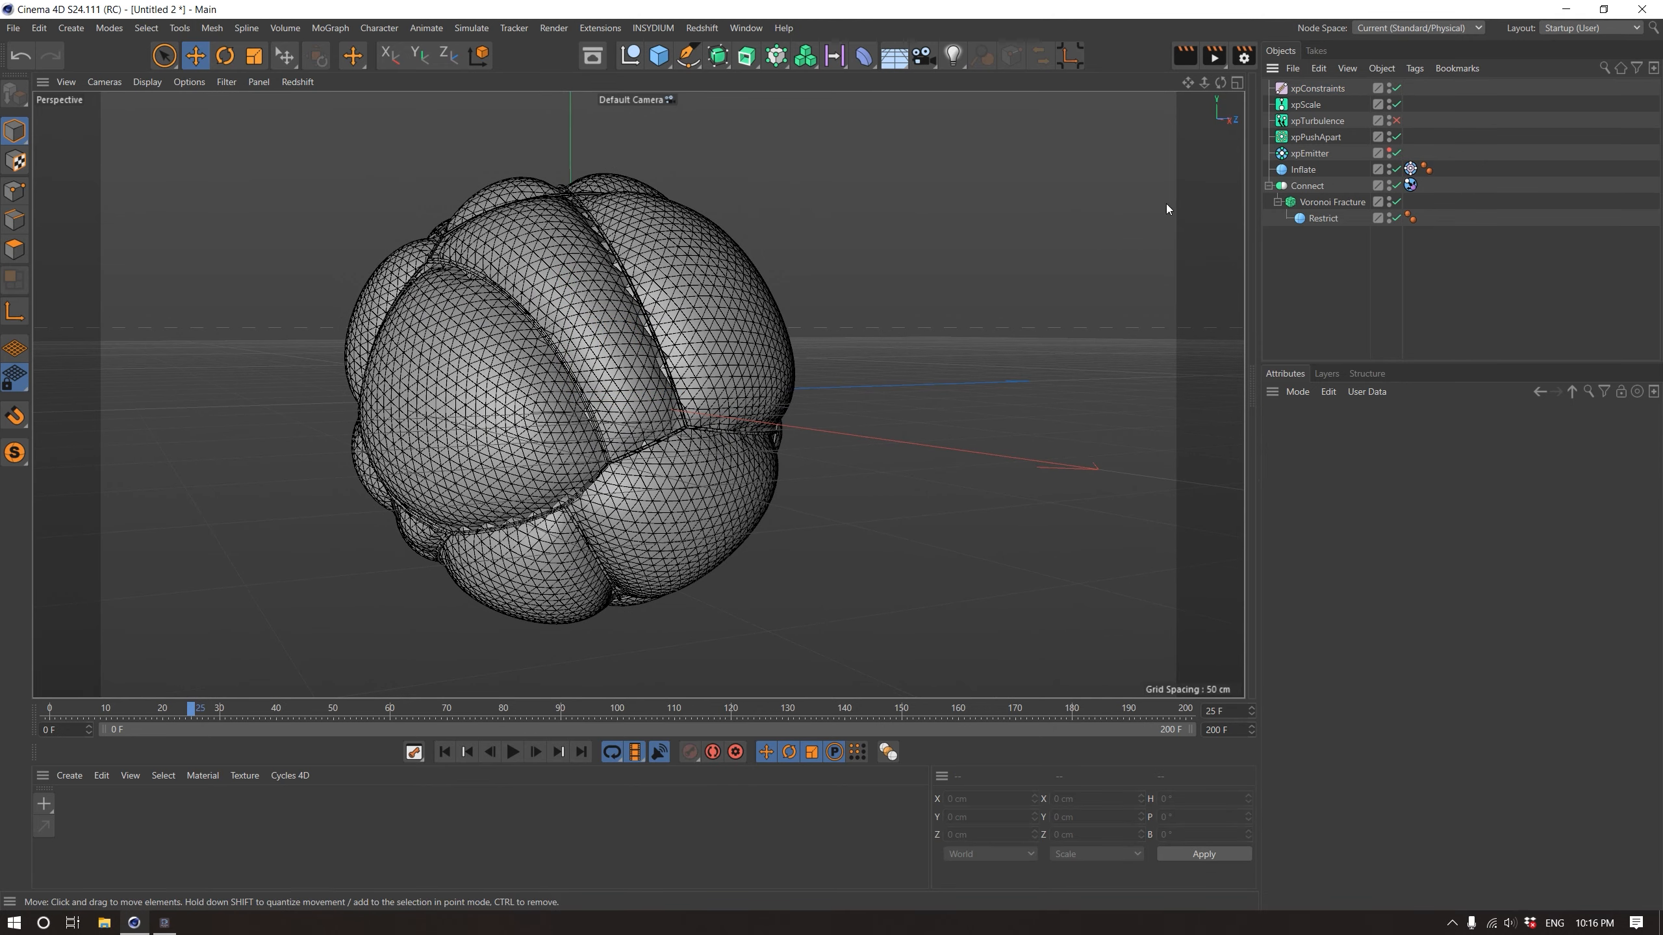
Show the viewport with Gouraud shading without lines, and assign a new standard material to the Connect object
key(n)
key(a)
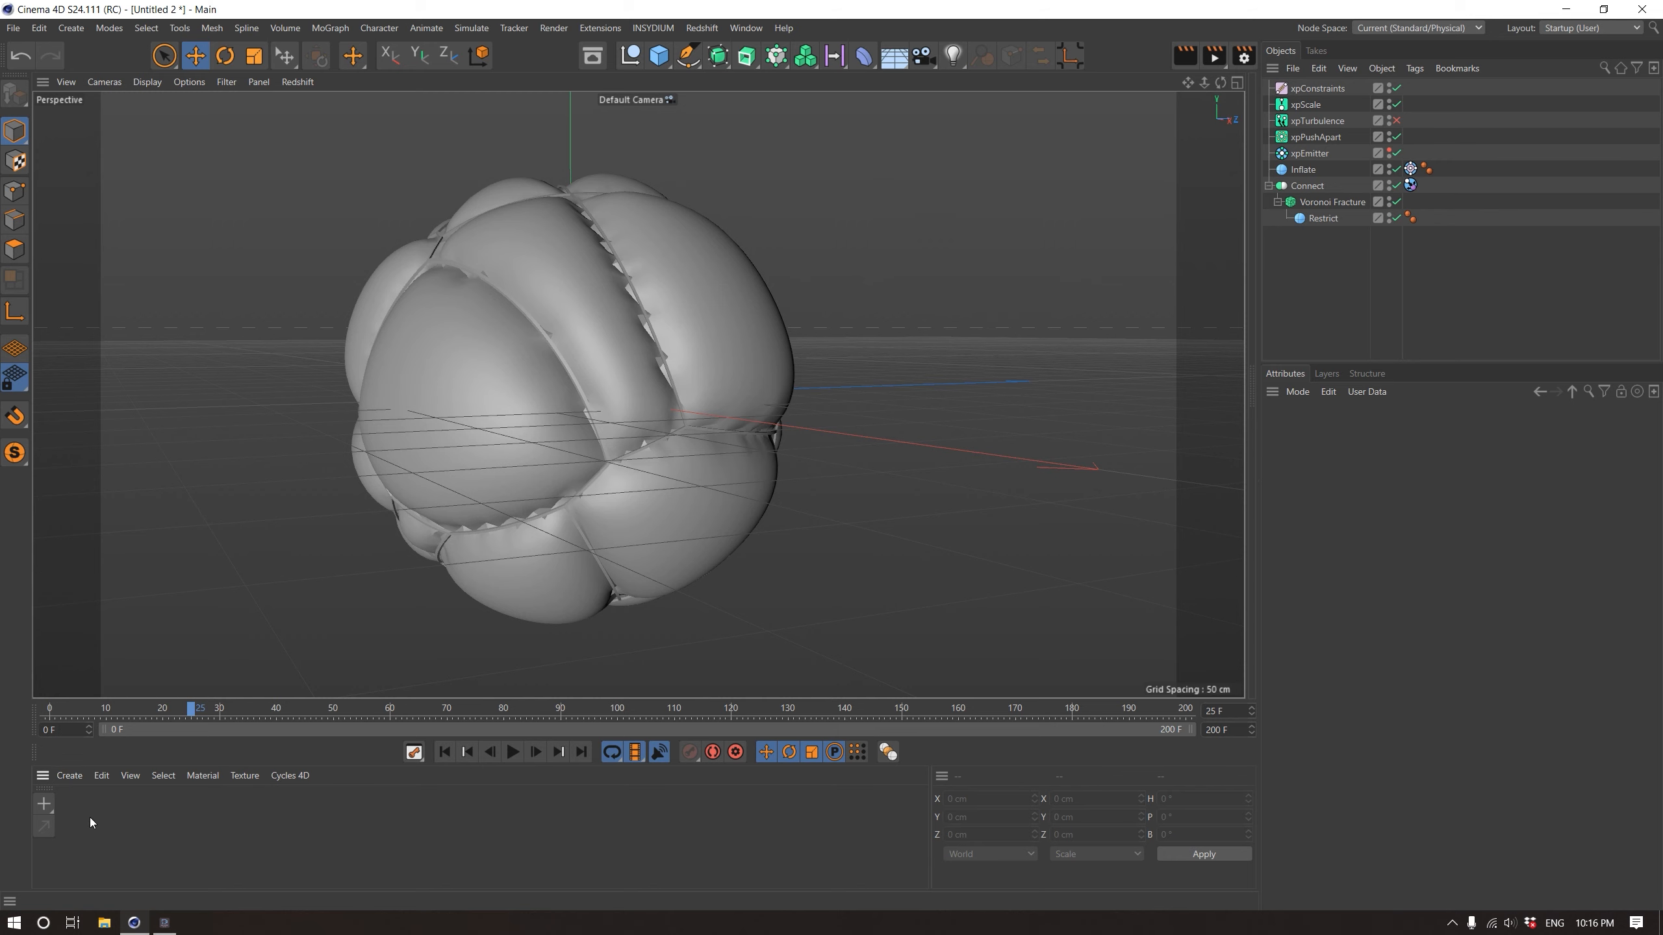
click(78, 777)
mouse_move(83, 593)
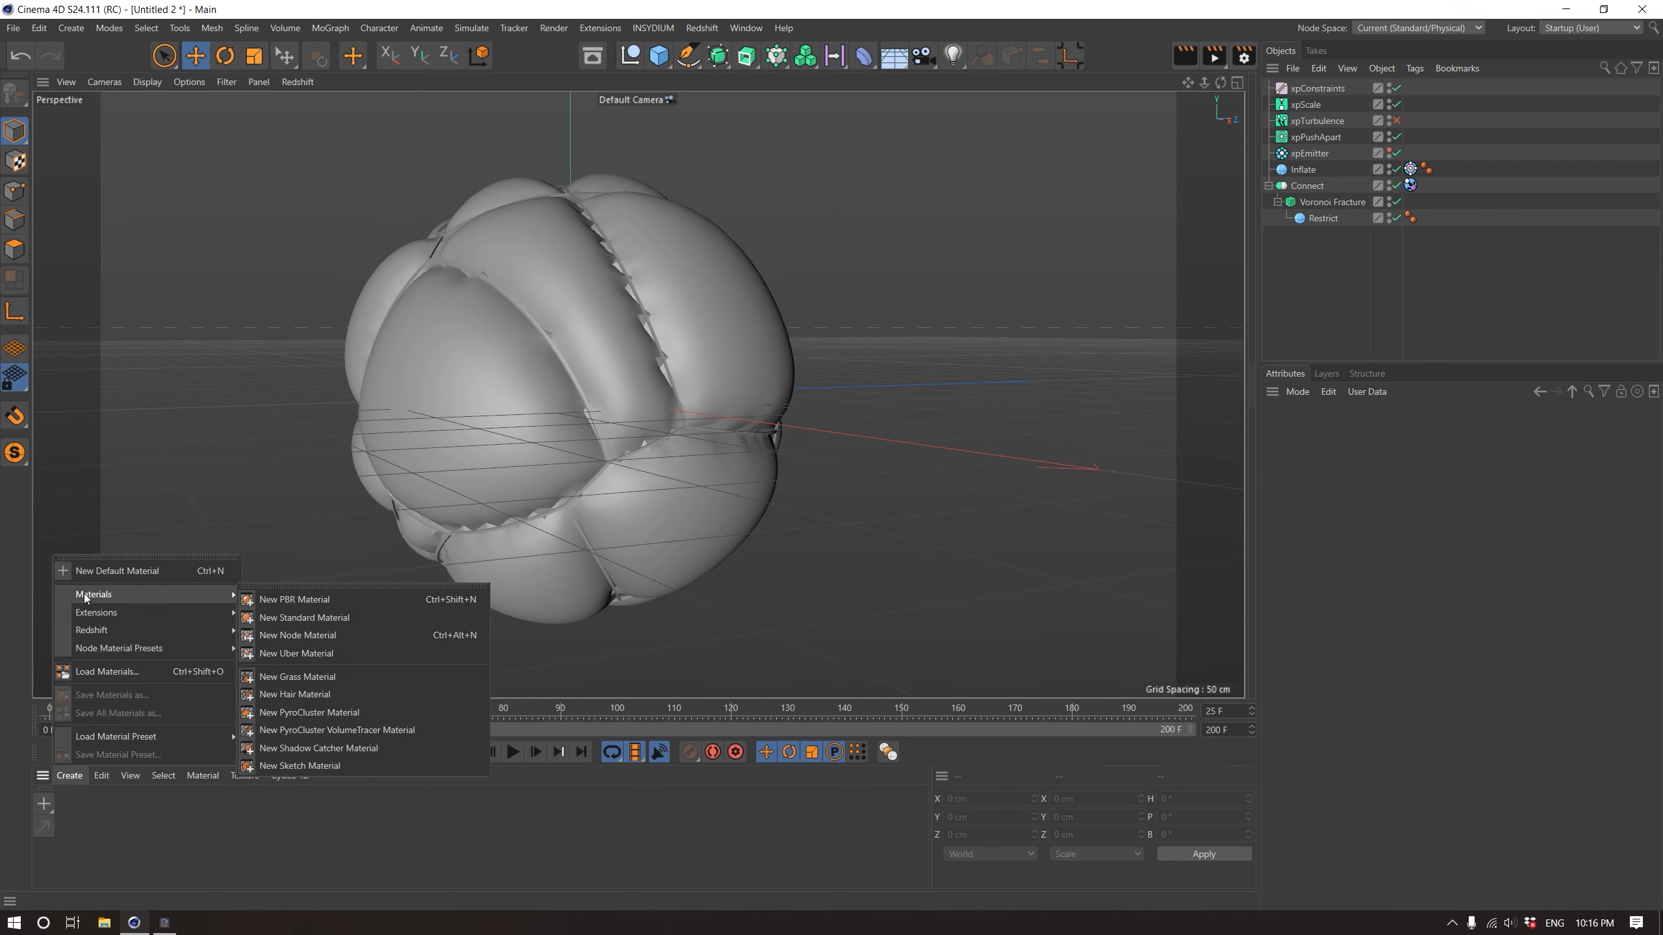
click(345, 619)
mouse_move(112, 816)
mouse_down()
mouse_move(543, 691)
mouse_move(1361, 177)
mouse_move(1311, 187)
mouse_up()
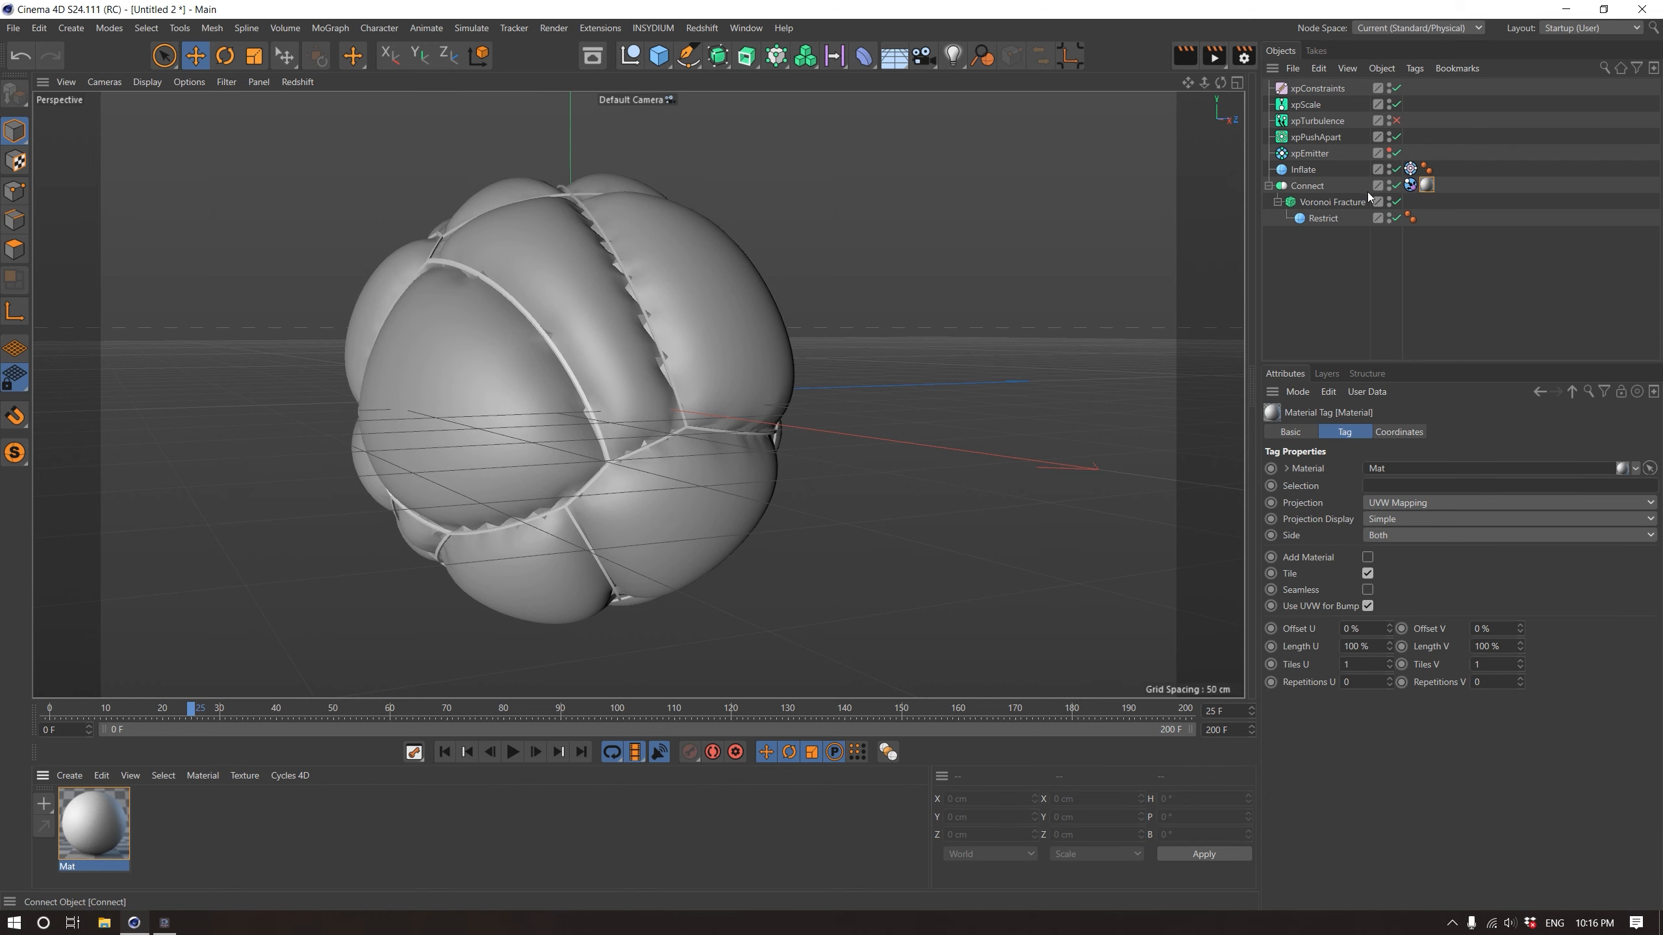
Set the new material's color to bright orange with H 30°, S 100% and V 100%
double_click(92, 845)
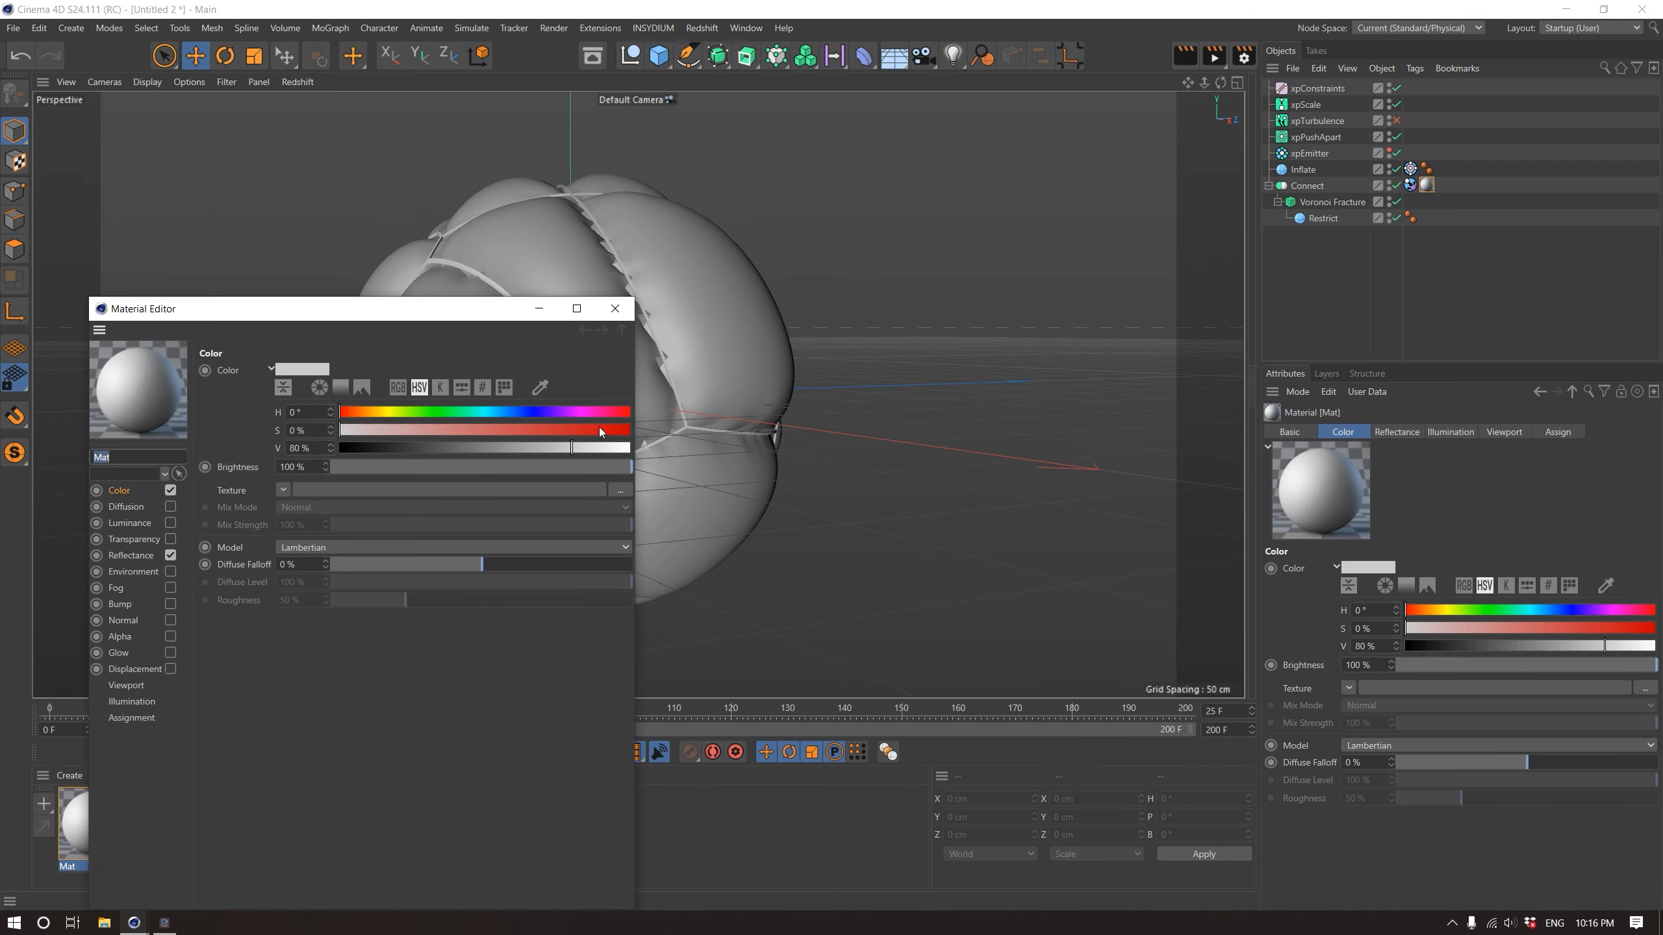
click(495, 411)
click(418, 429)
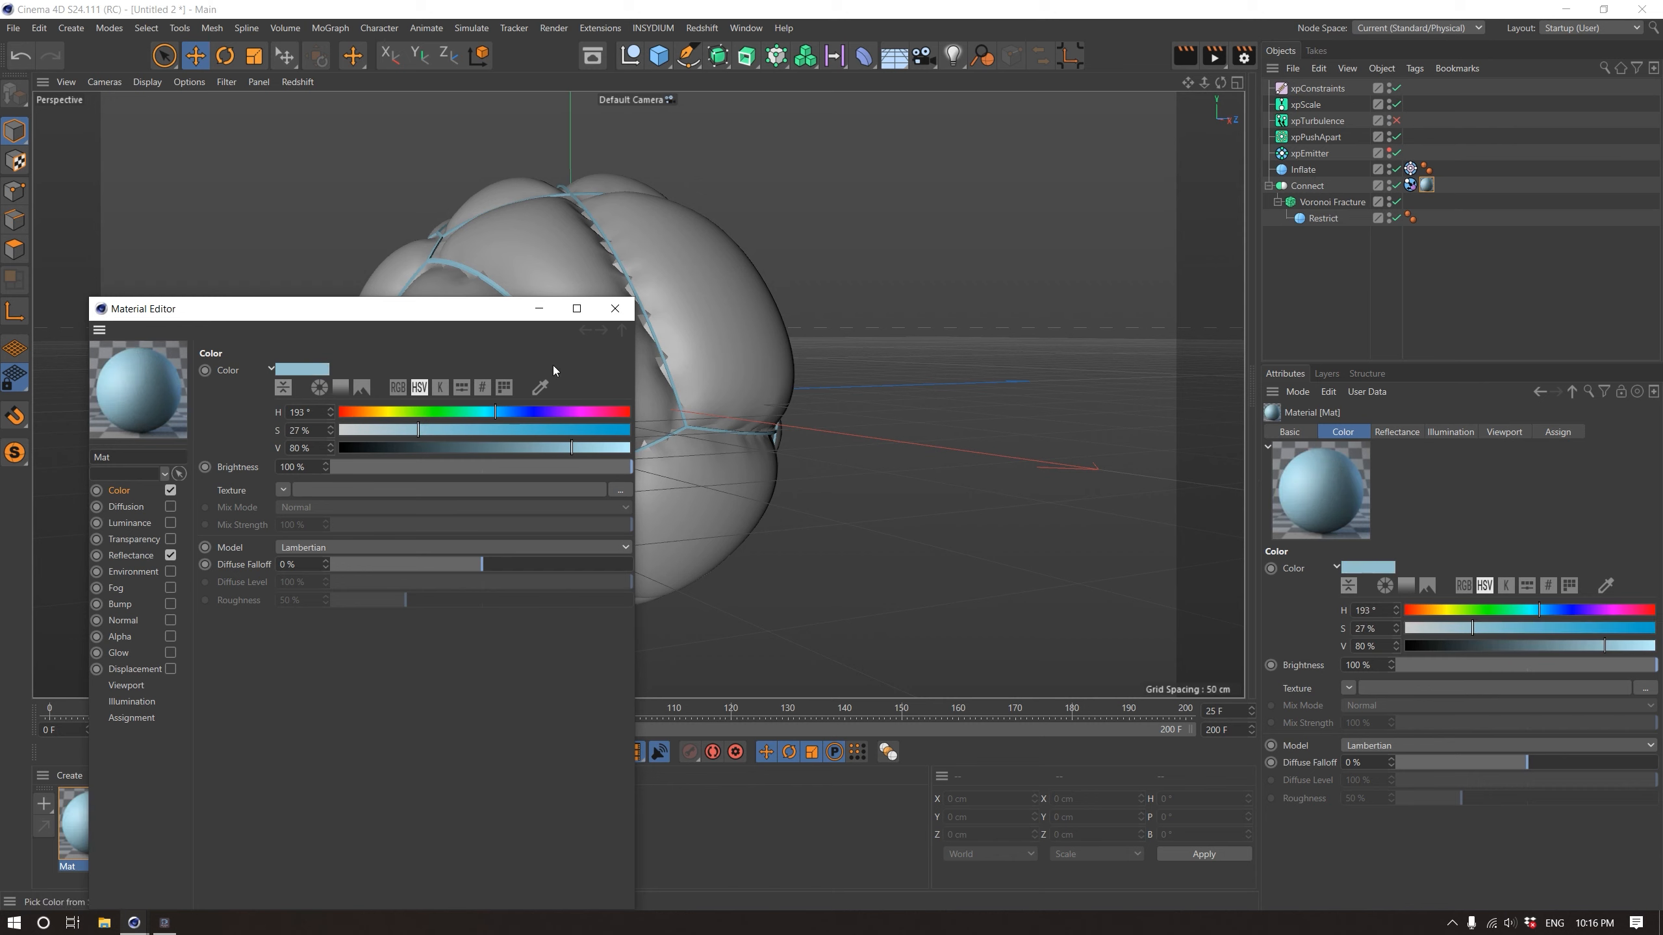
drag(393, 412, 363, 412)
drag(497, 431, 632, 448)
click(615, 308)
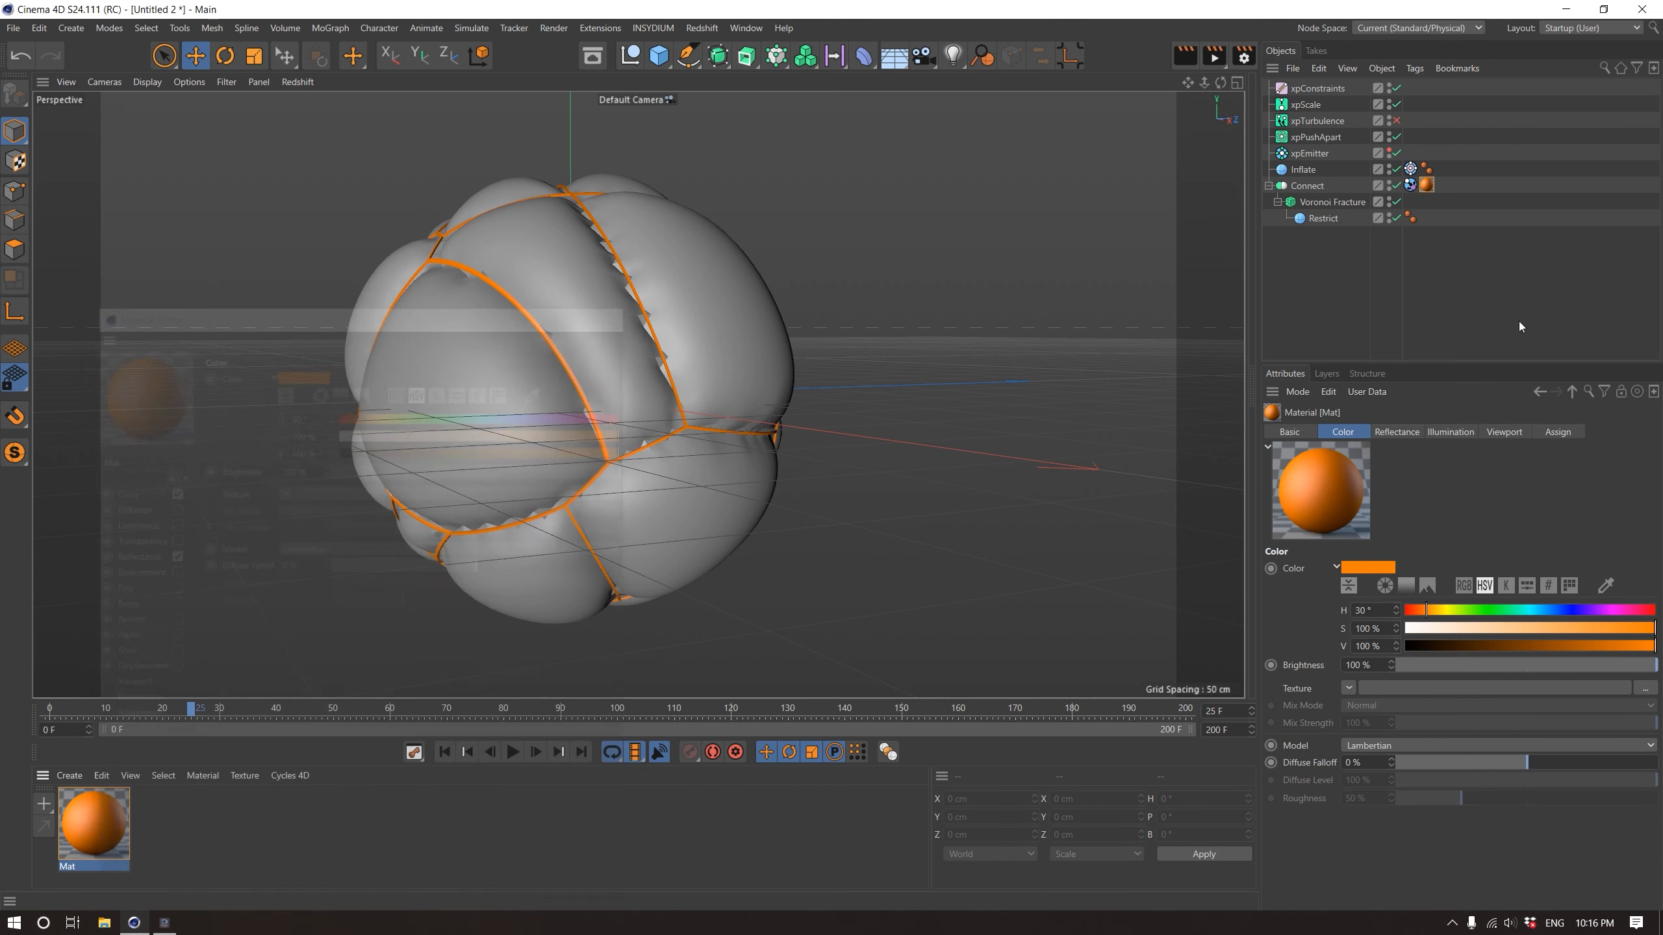
Preview the inflation against the orange shell from frame 0 and return to the start
click(445, 752)
click(513, 753)
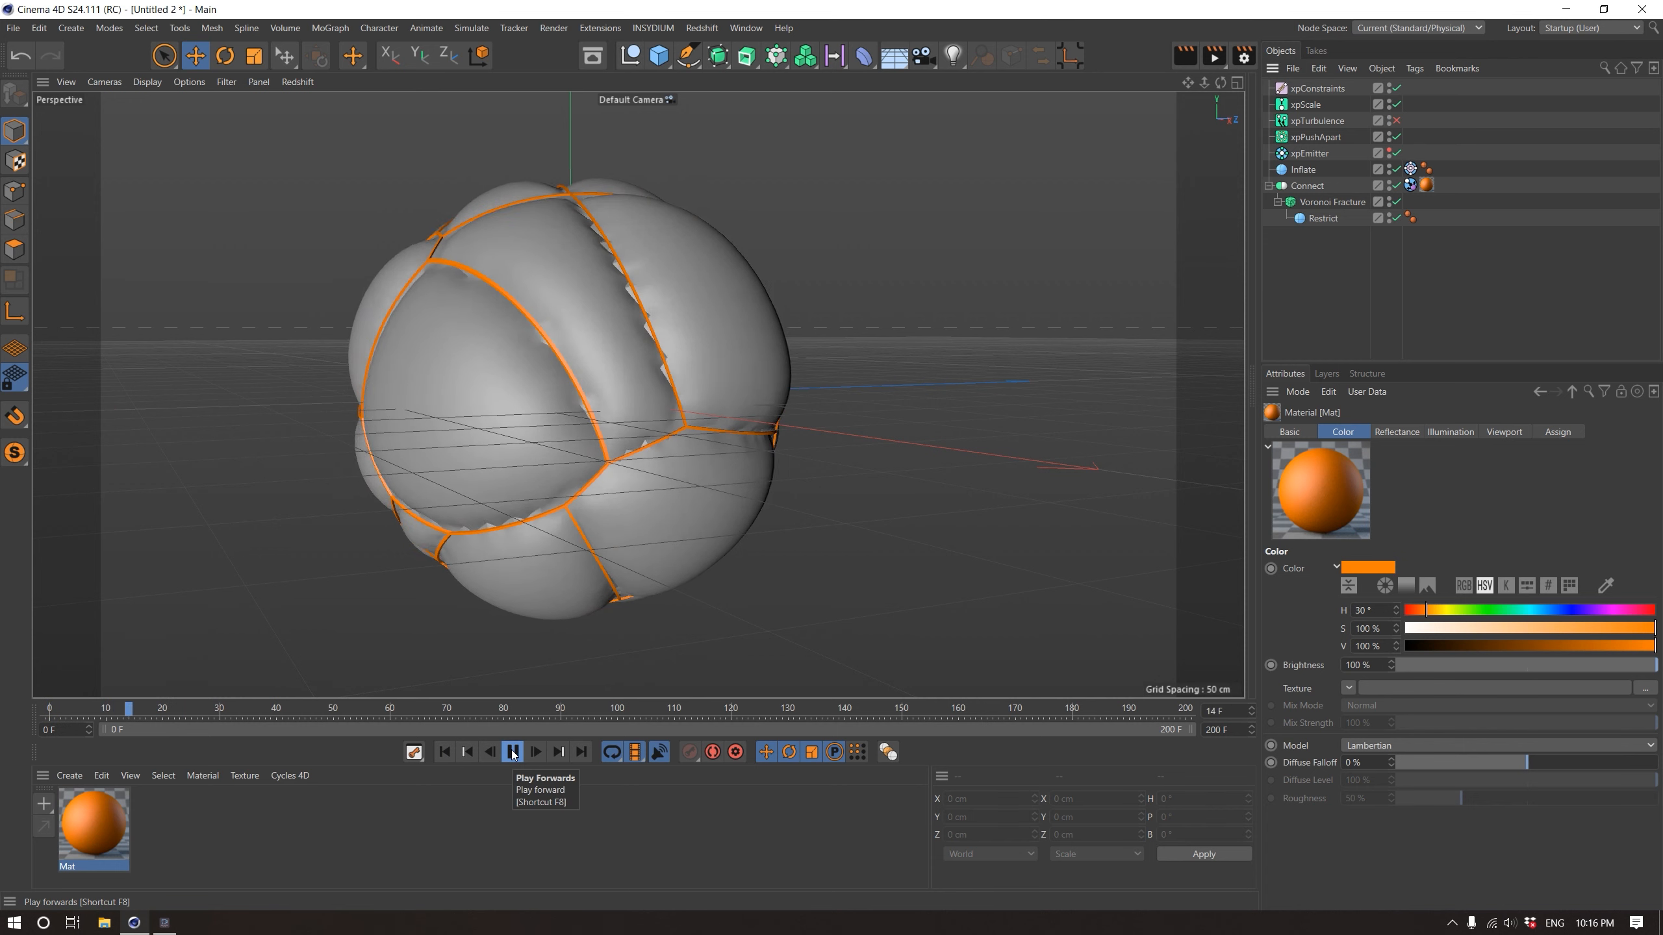
click(513, 753)
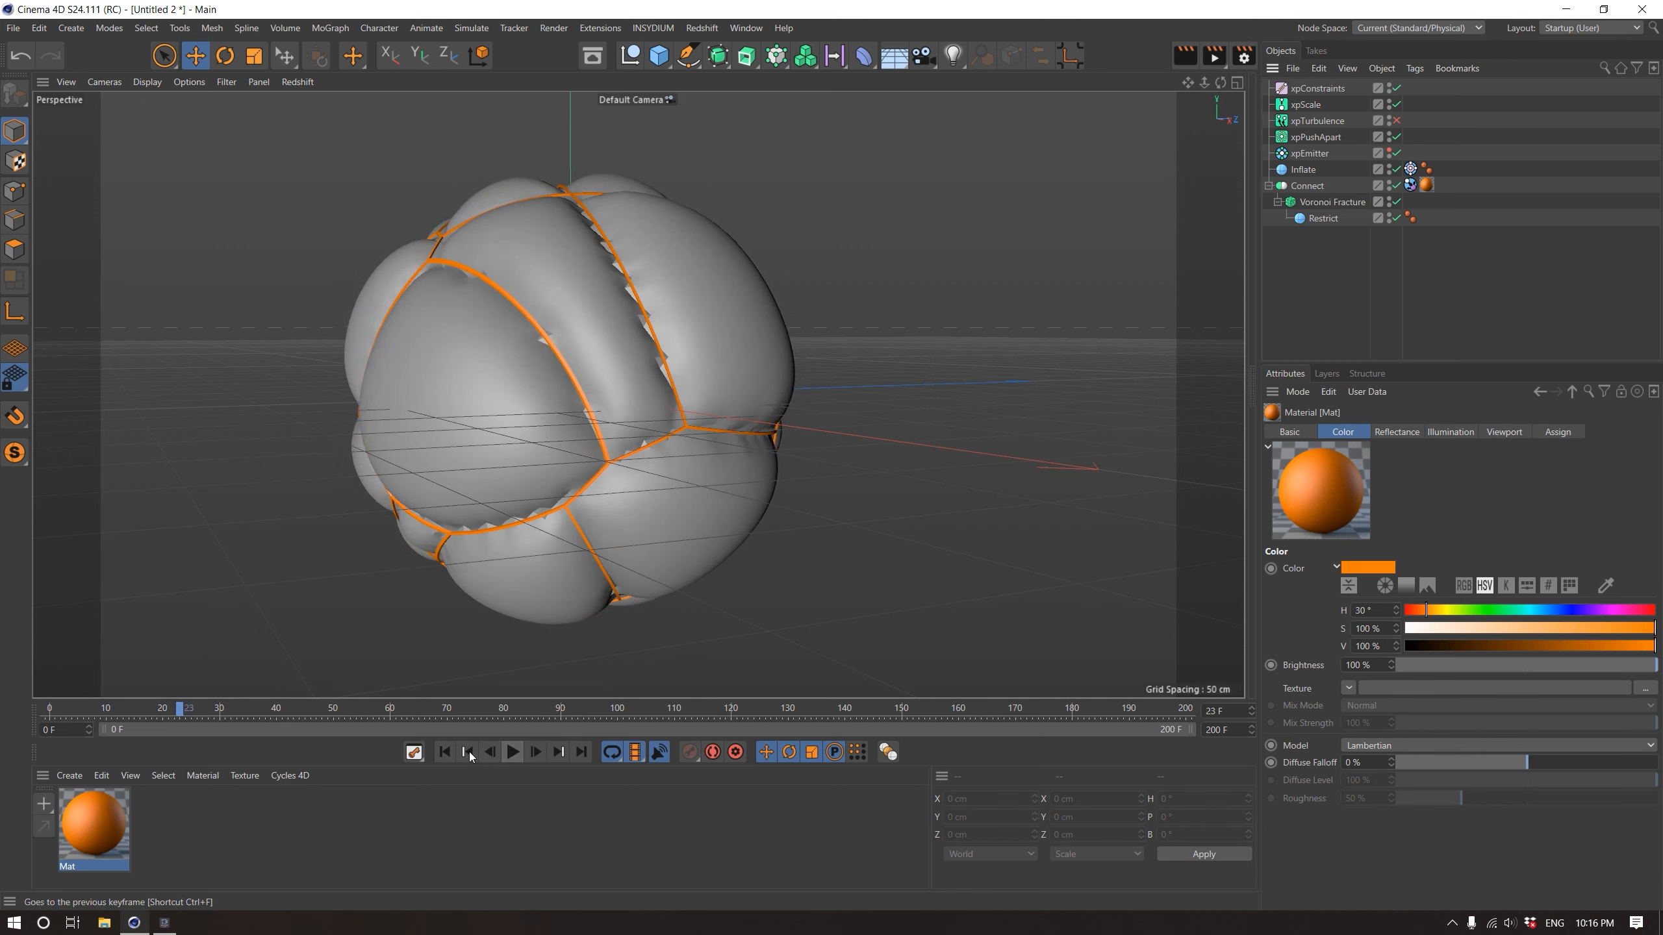
click(468, 751)
Keyframe the Pressure of the Inflate sphere's xpDynamics tag at 30 on frame 20 and return to frame 0
click(1411, 168)
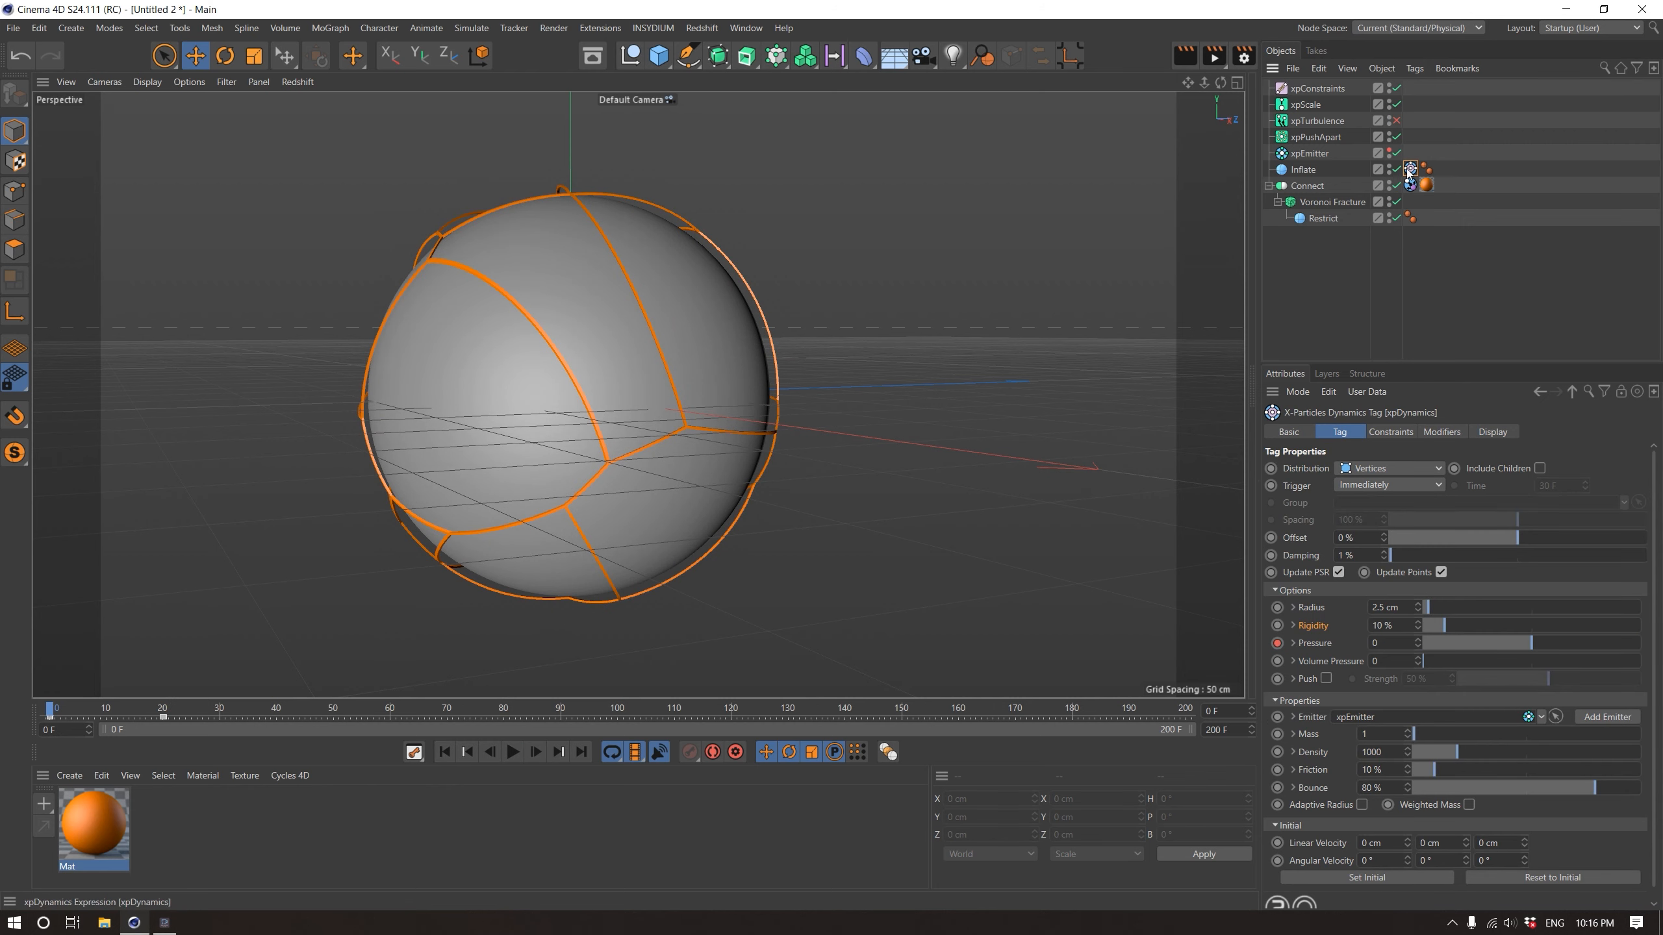
click(1287, 432)
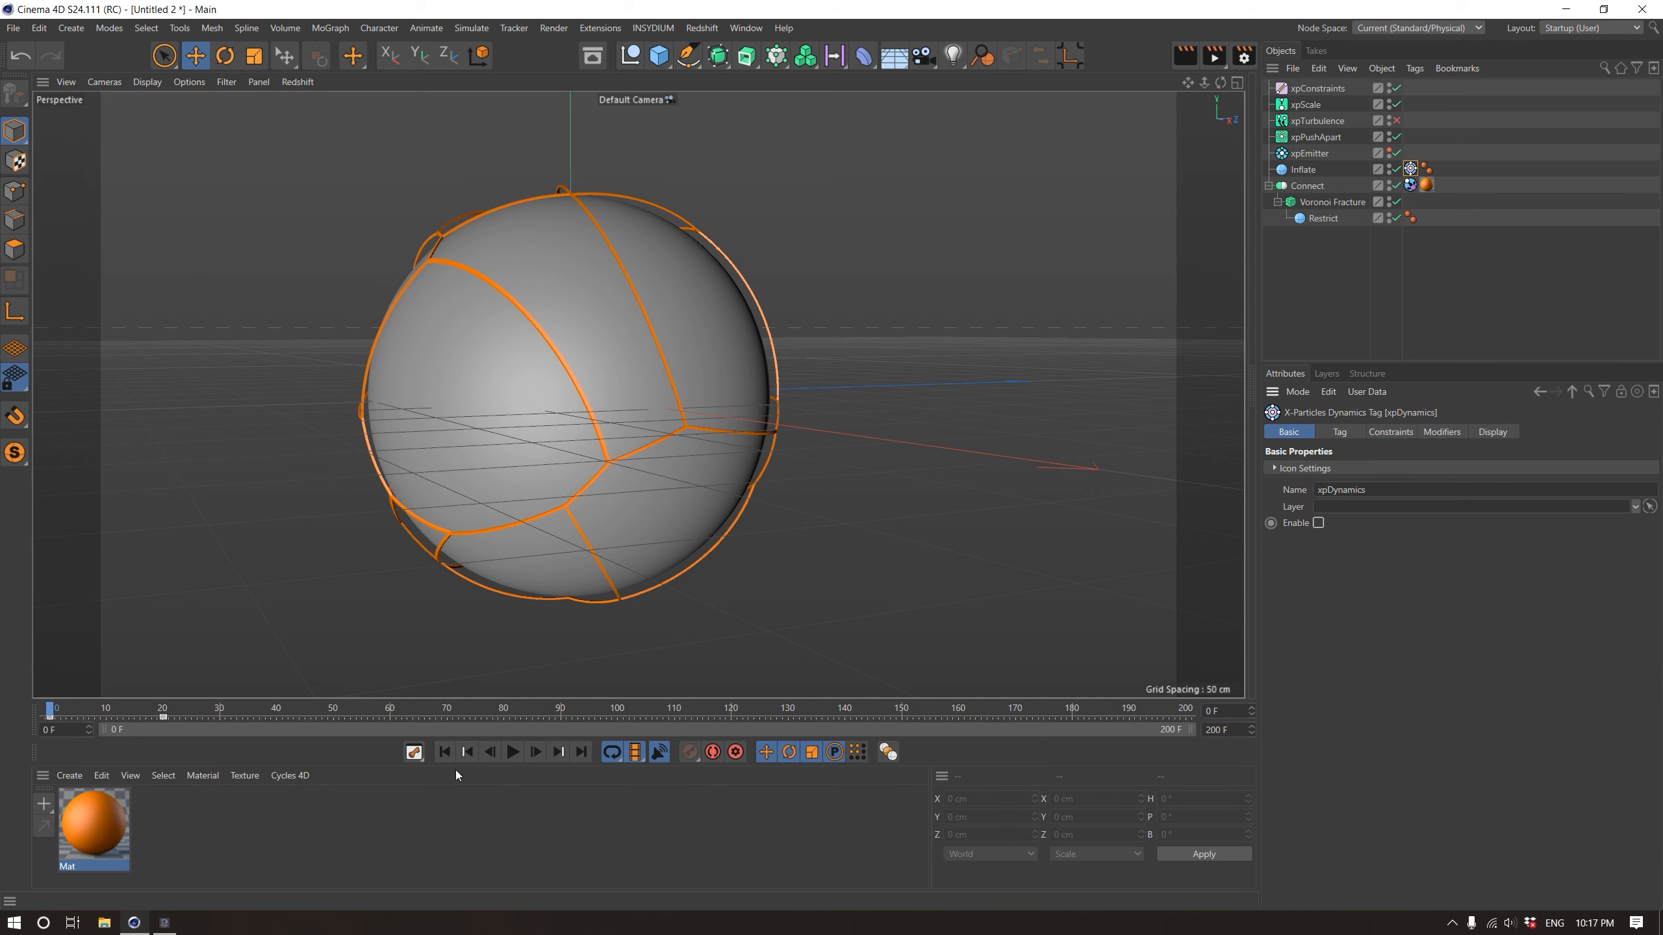
click(162, 712)
click(1341, 433)
drag(1376, 648, 1254, 651)
text(30)
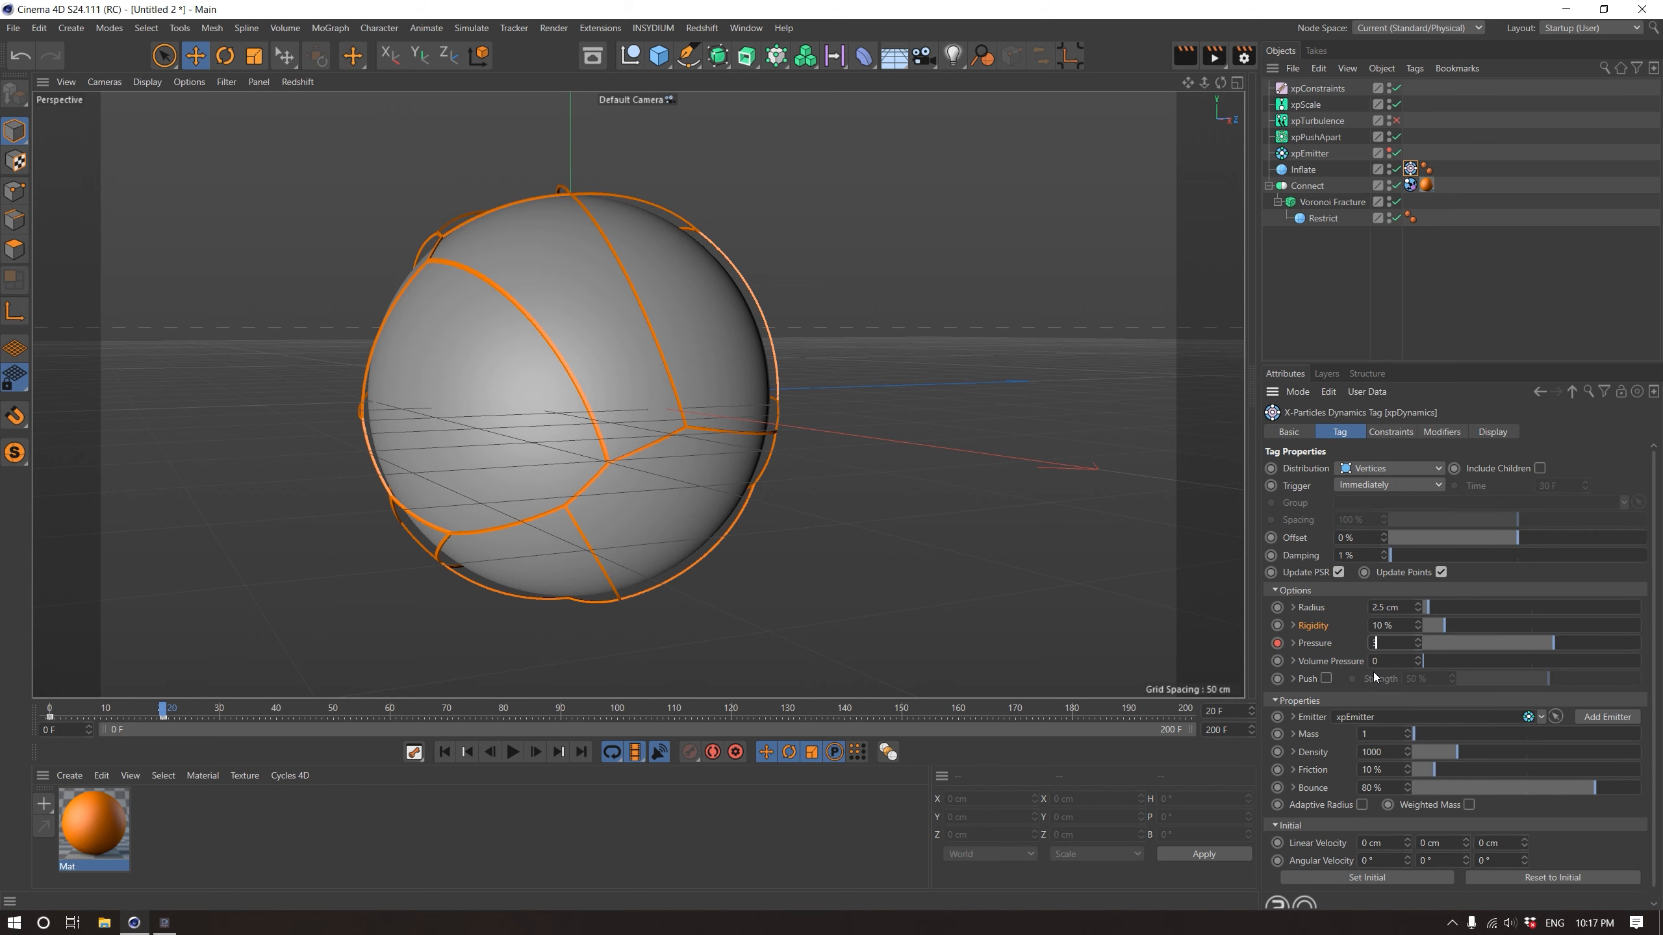
click(1278, 644)
click(445, 752)
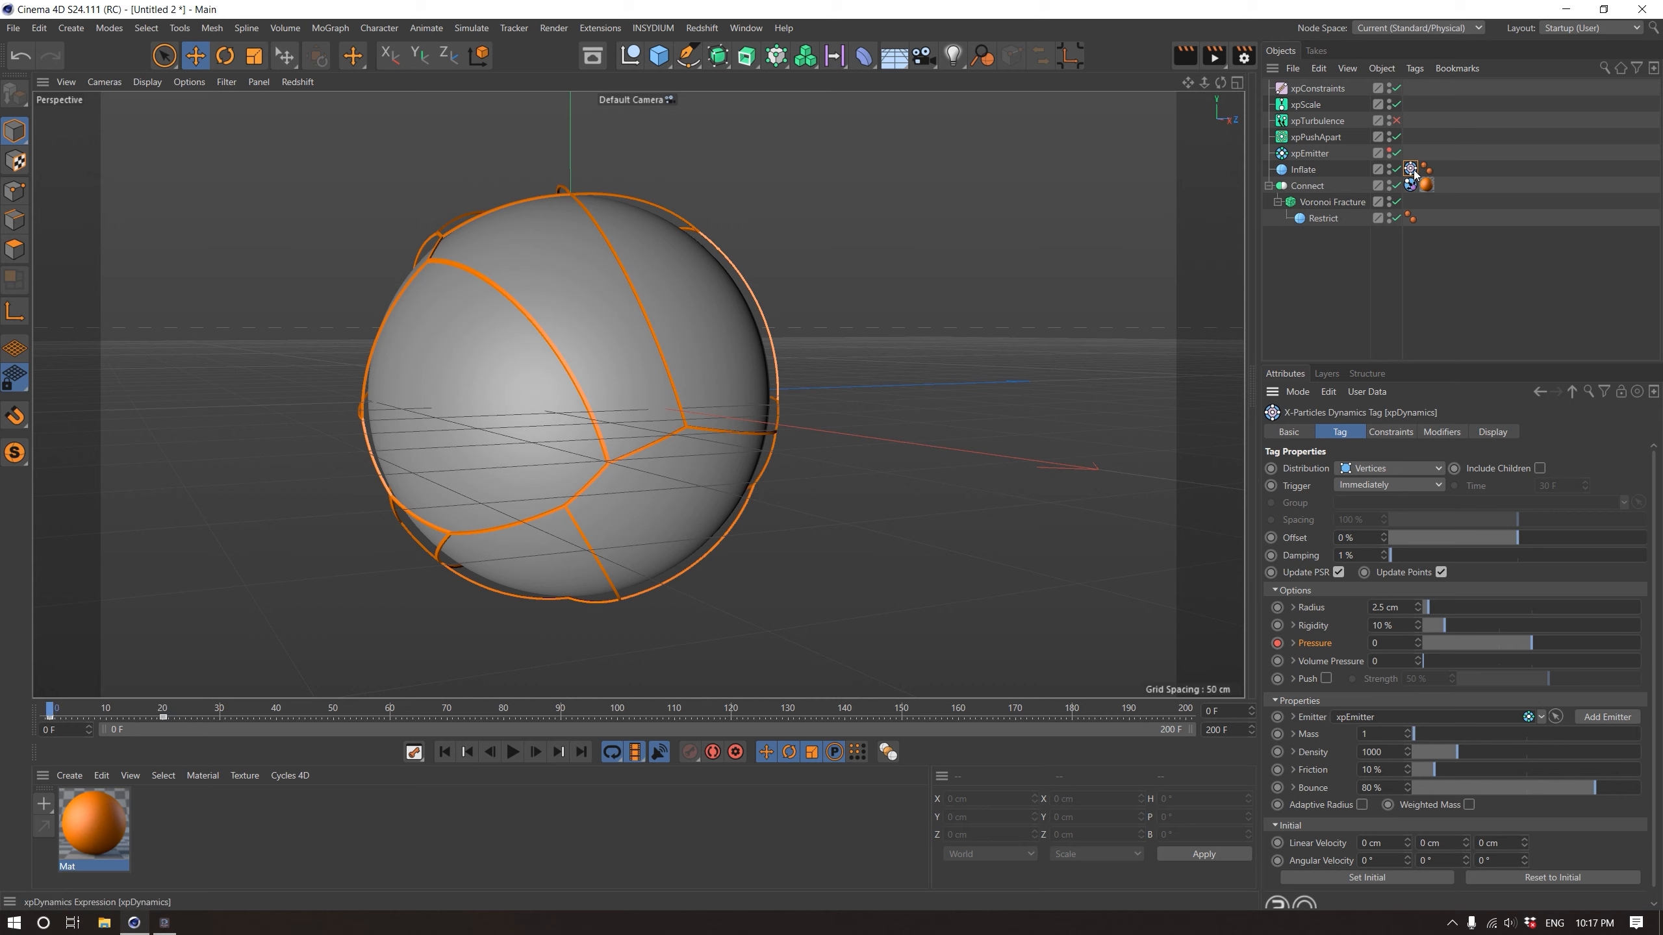
Preview the simulation with the raised pressure twice, inspecting the inflated mesh from another side, and return to frame 0
click(1300, 435)
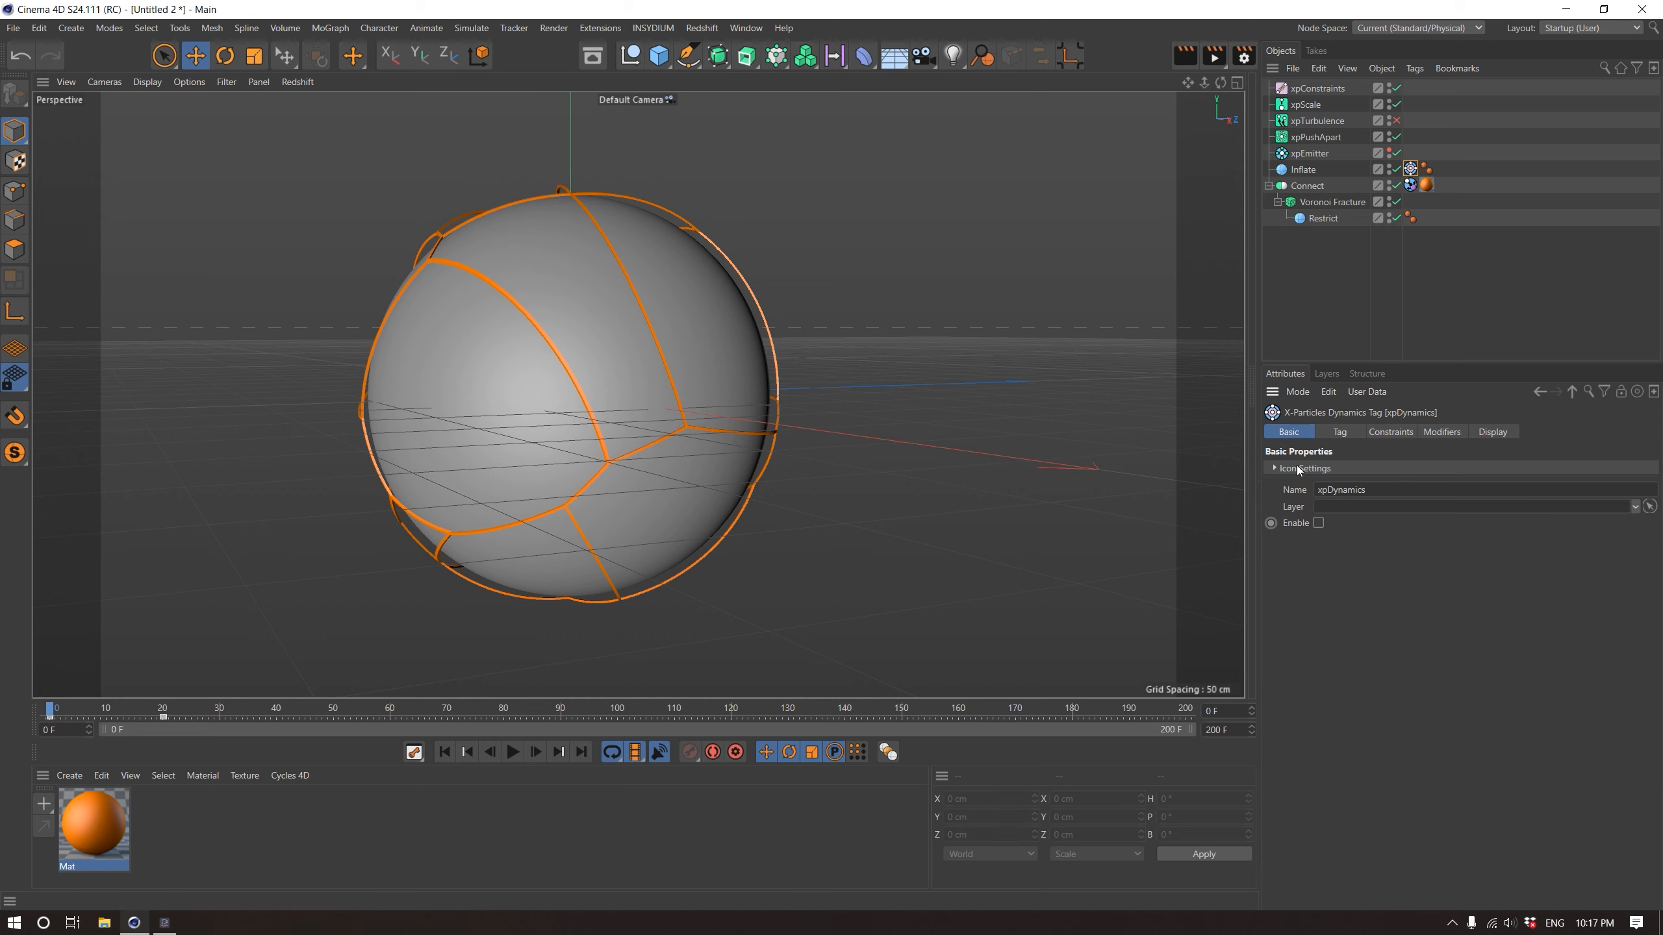
click(1507, 322)
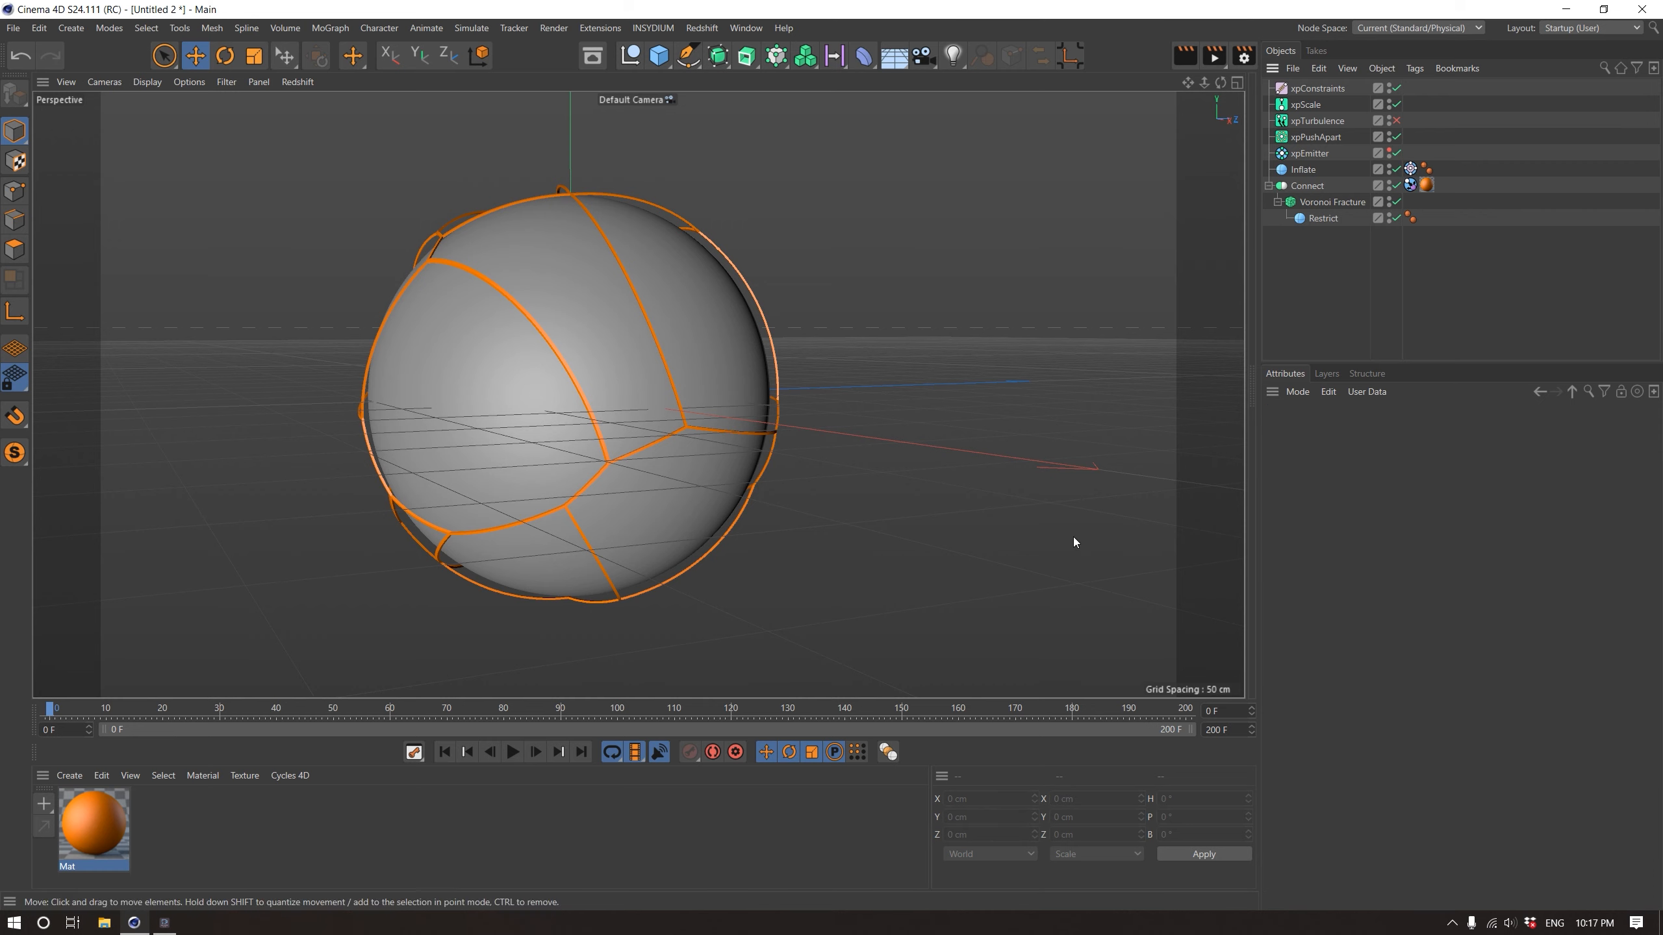
click(512, 752)
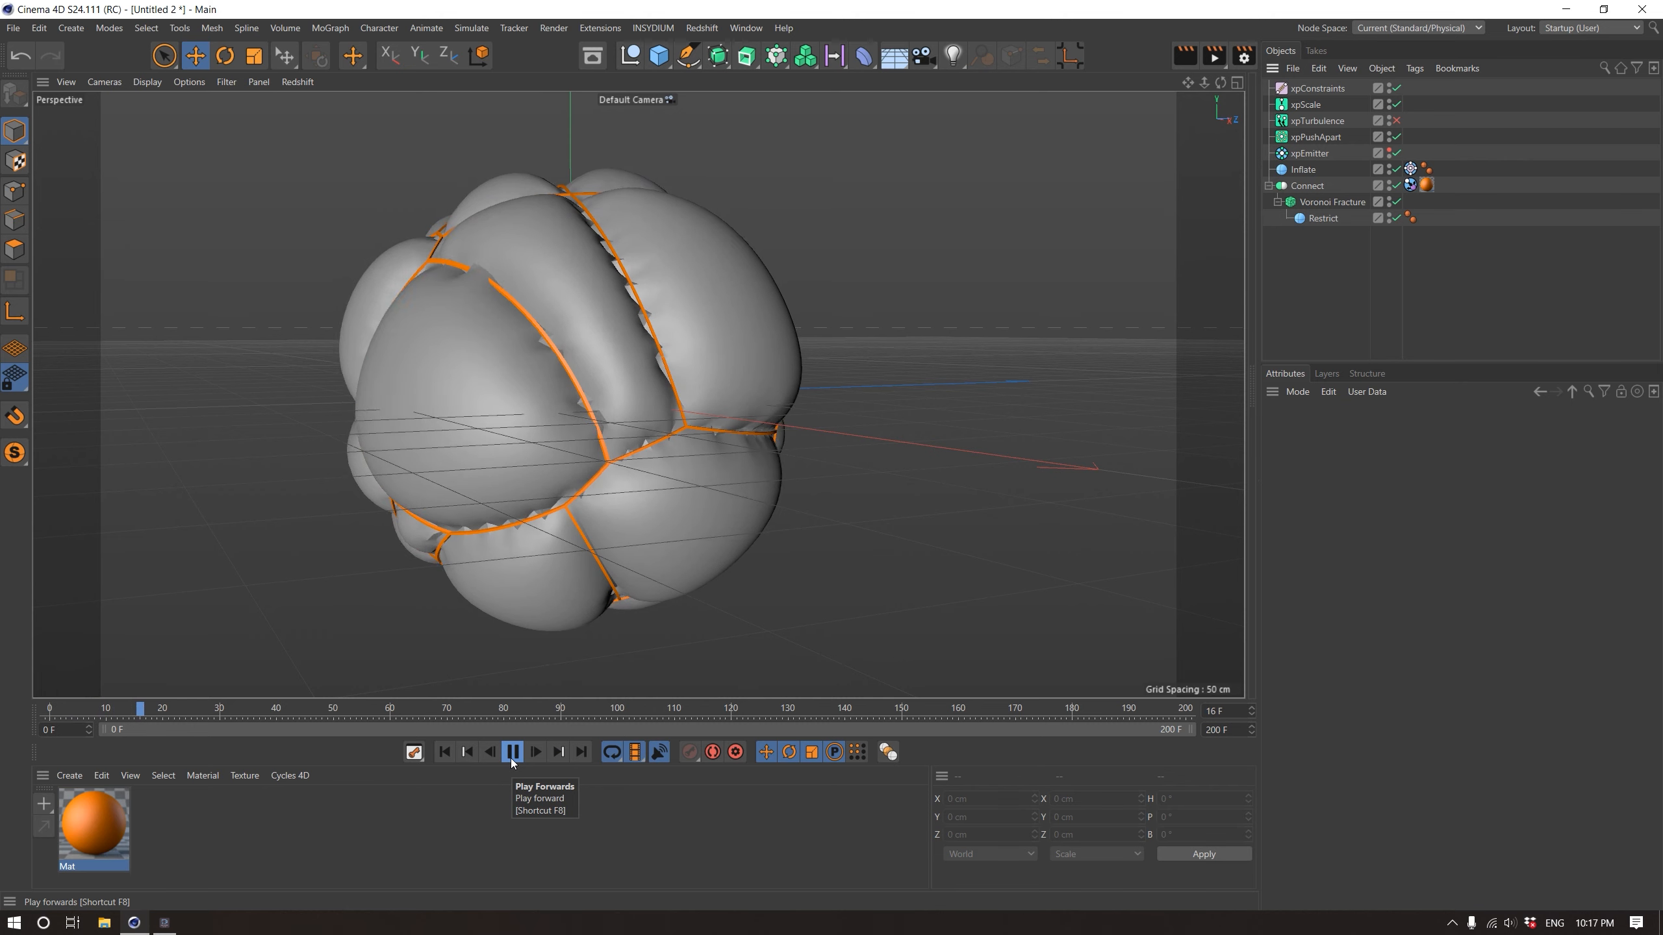
click(512, 752)
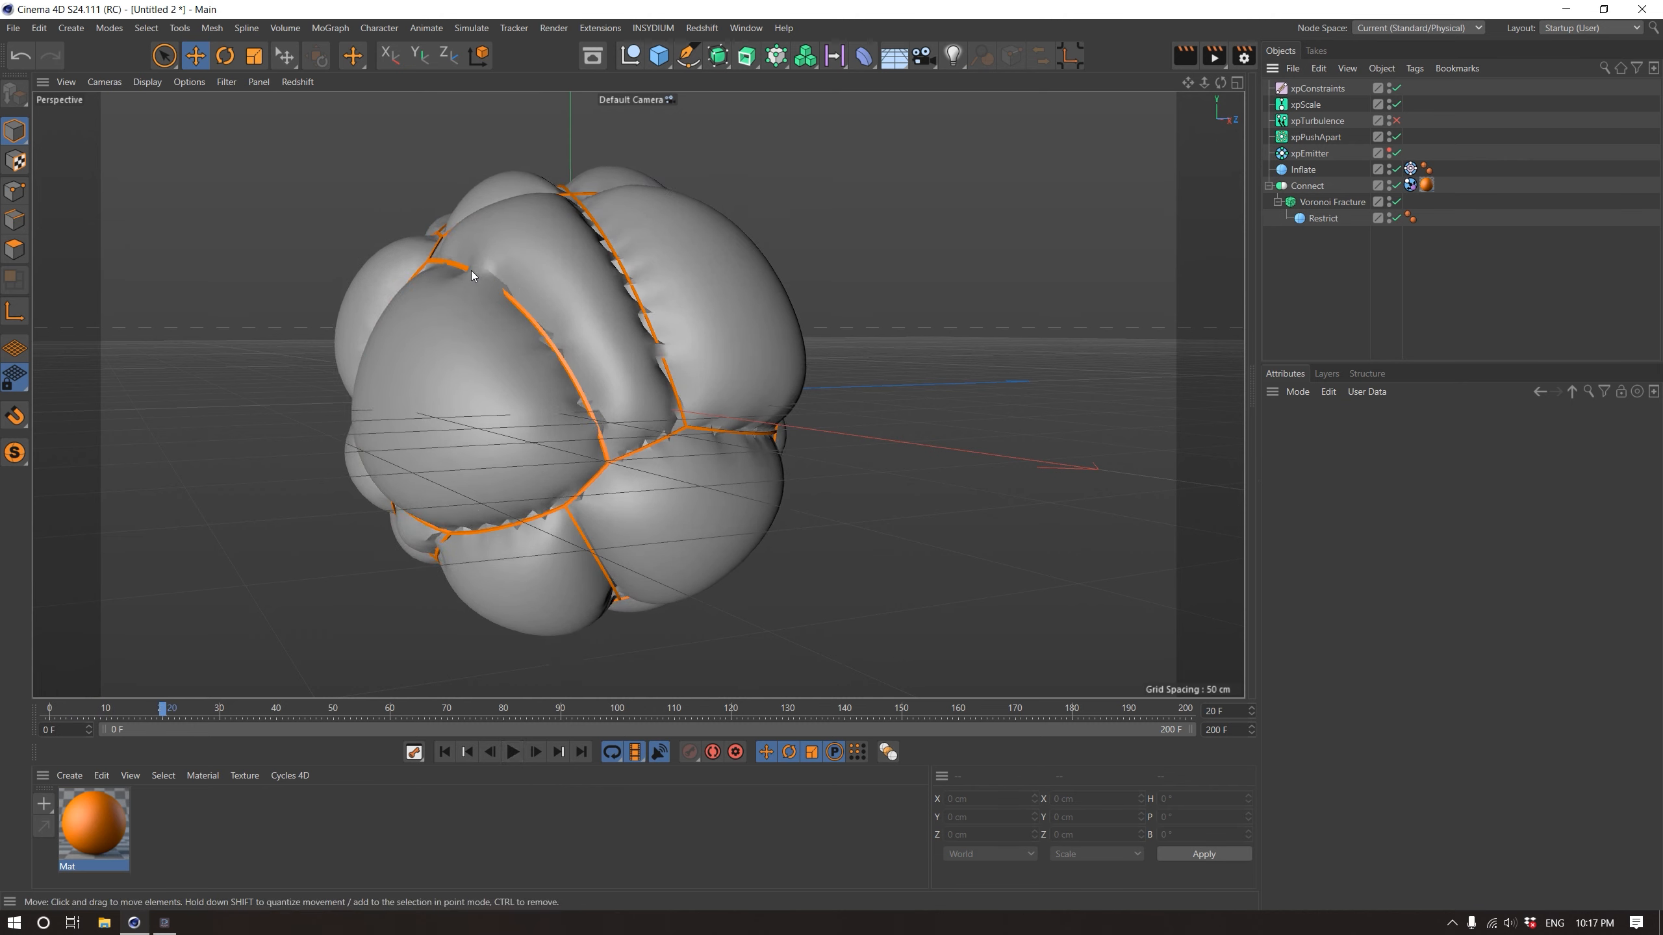
alt+drag(458, 278, 652, 329)
click(445, 752)
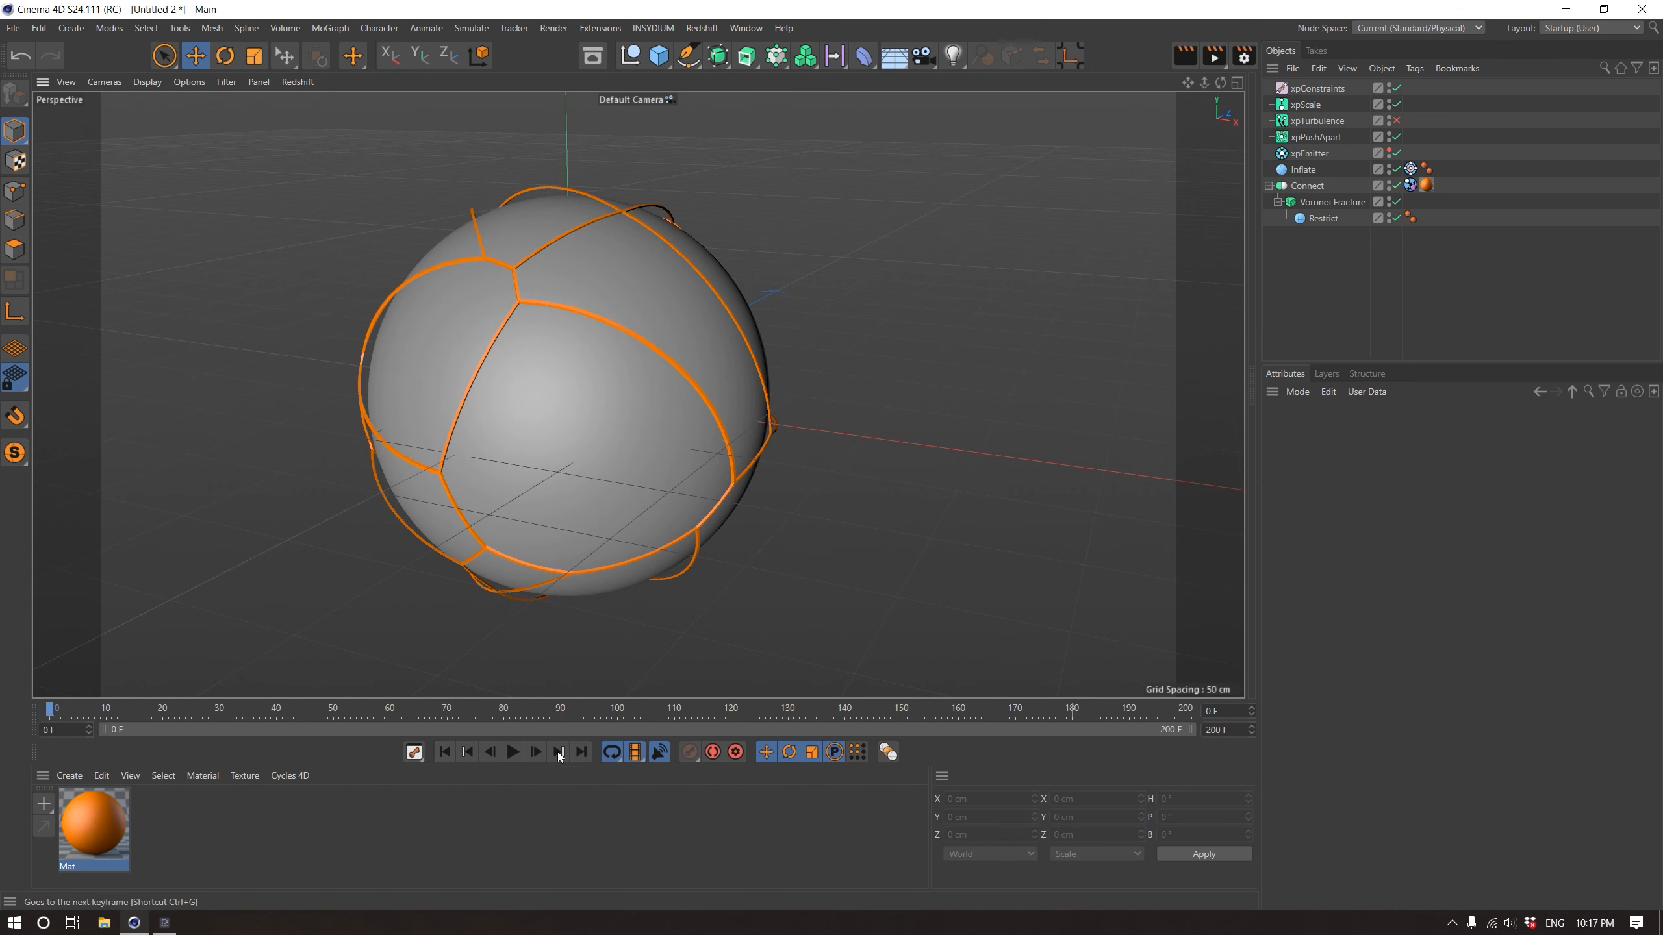
click(513, 751)
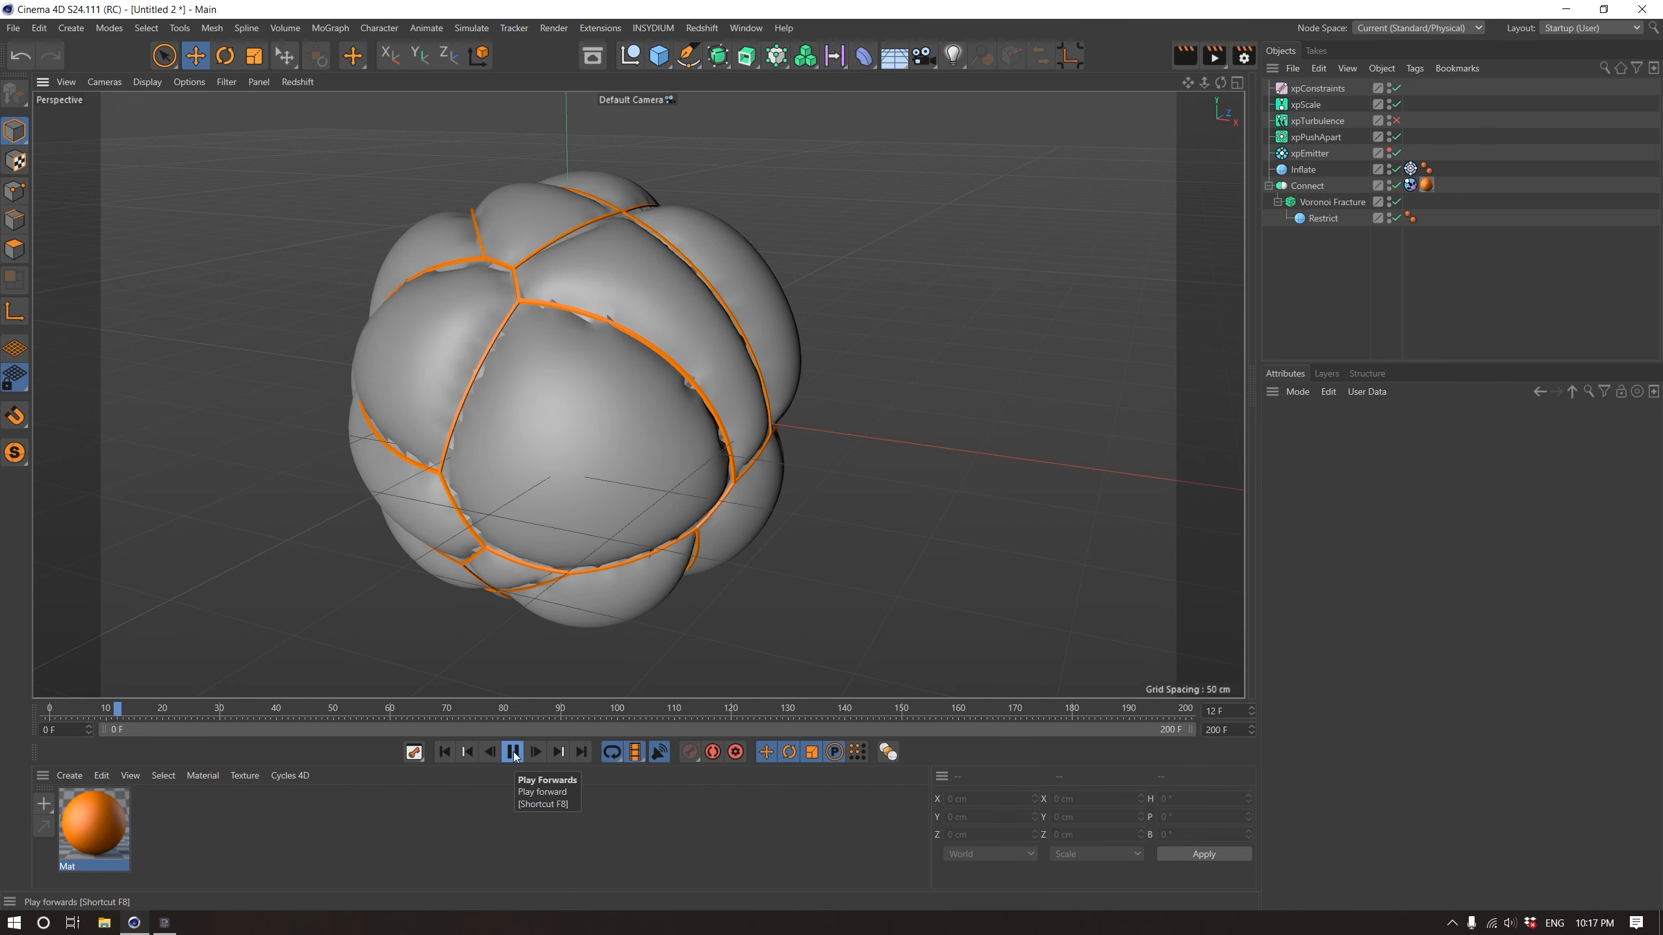
click(513, 752)
click(445, 752)
Test the simulation with the project's X-Particles dynamics Iterations set to 5 and return to frame 0
key(ctrl+d)
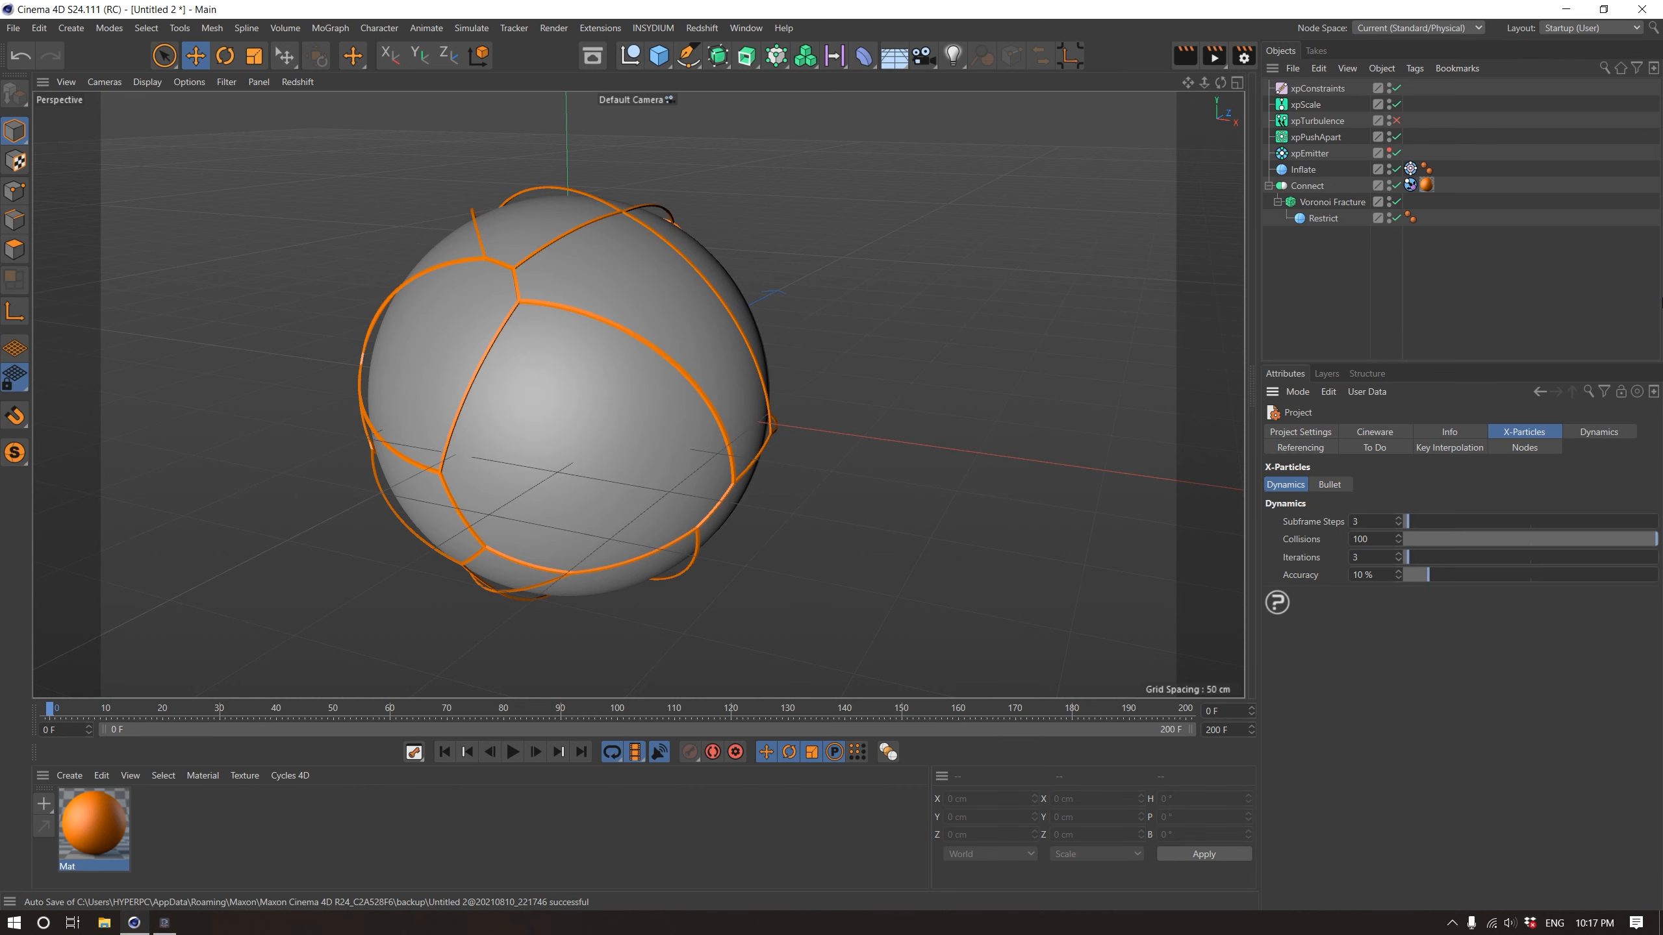
click(1383, 557)
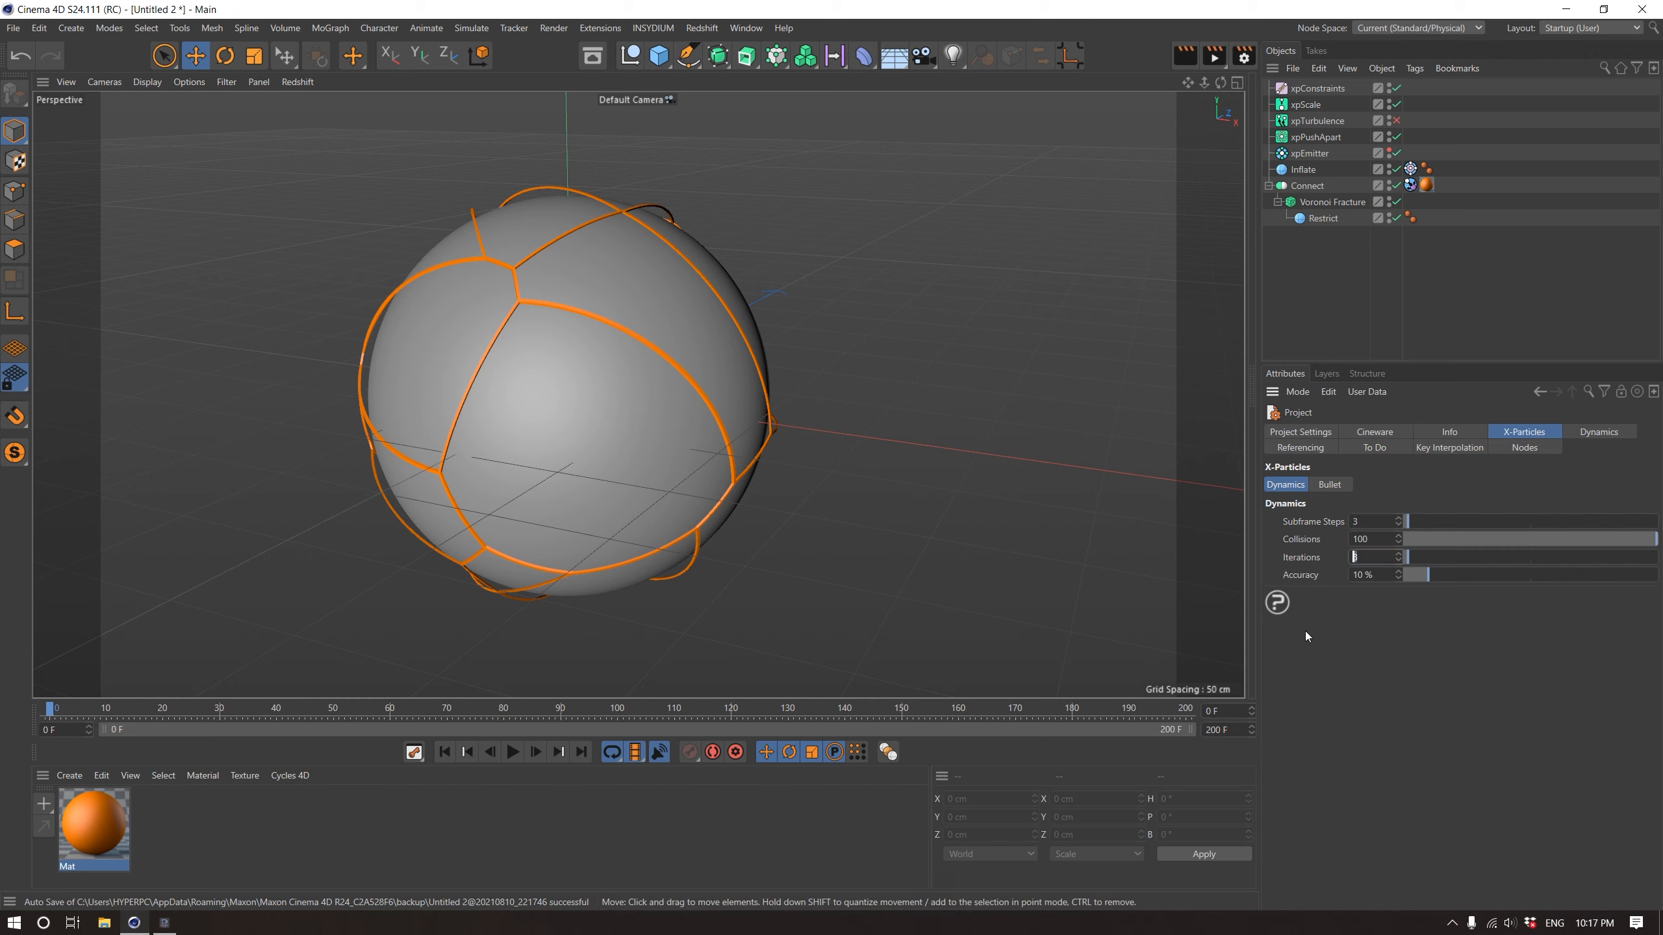
text(5)
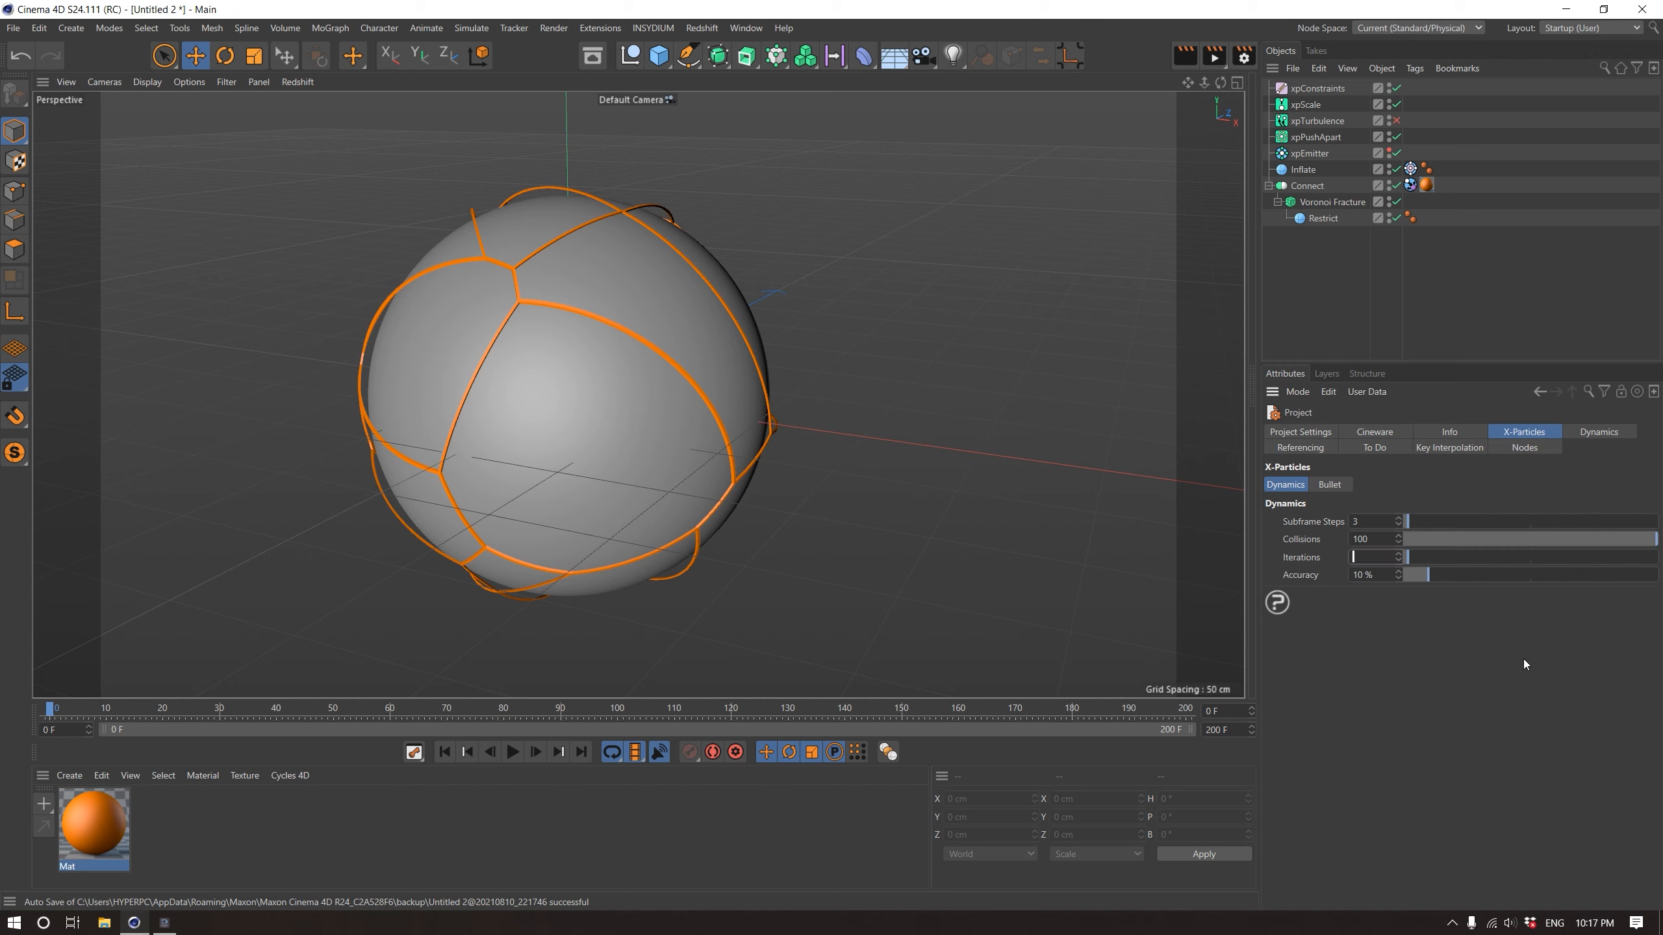
click(513, 752)
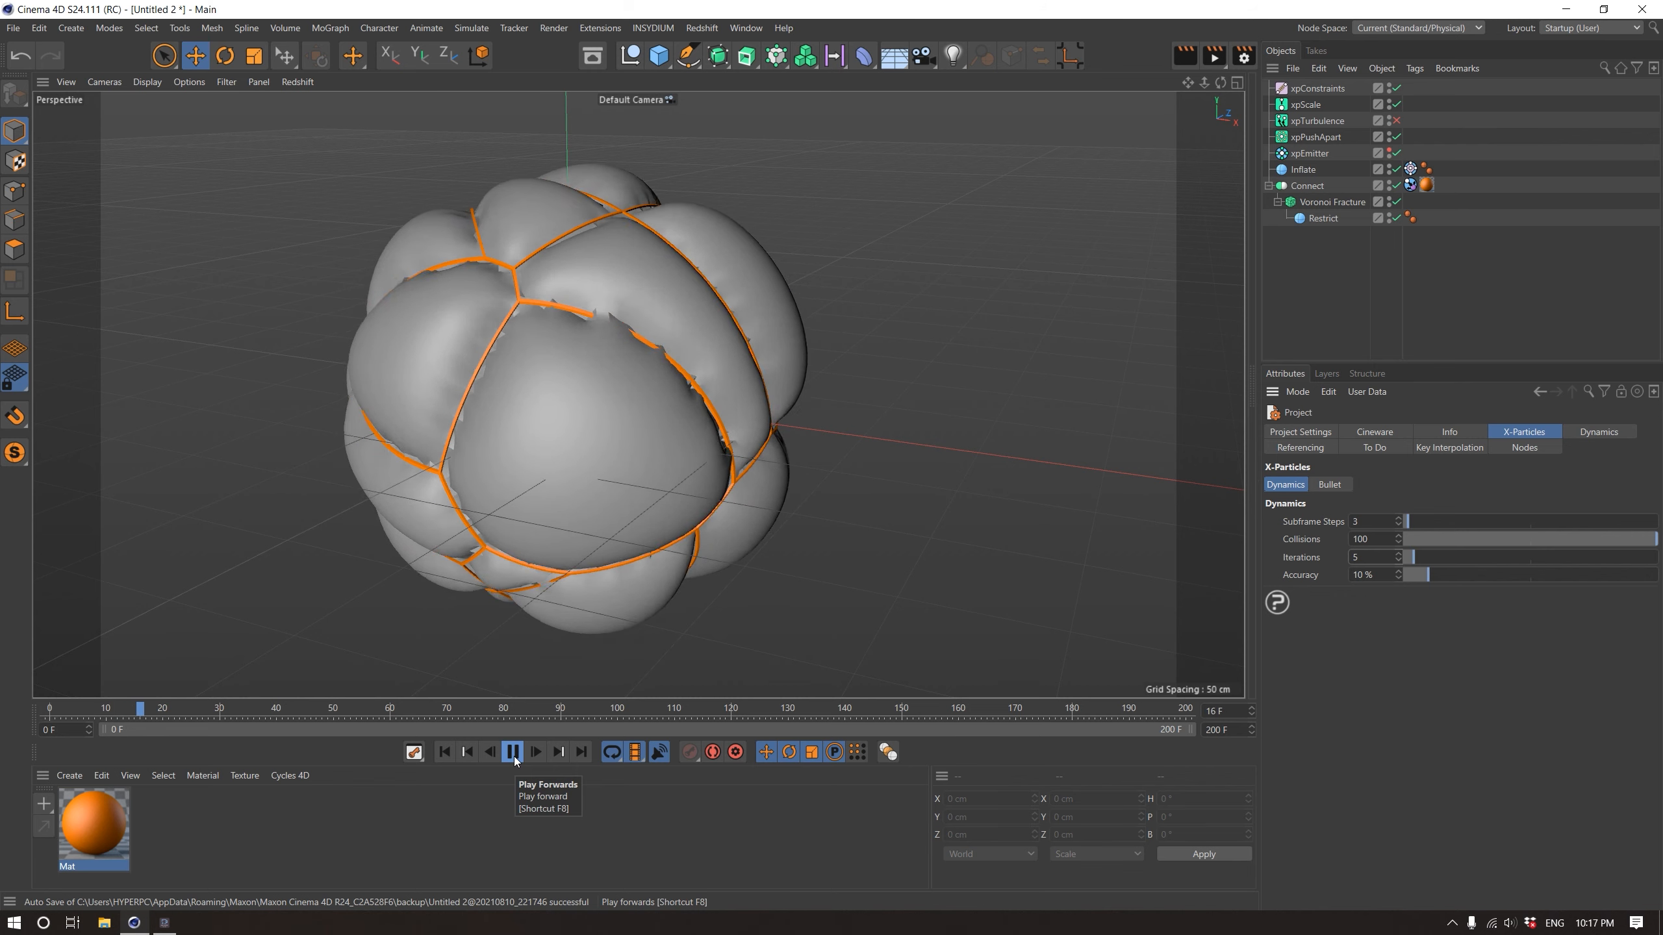
click(514, 752)
click(445, 752)
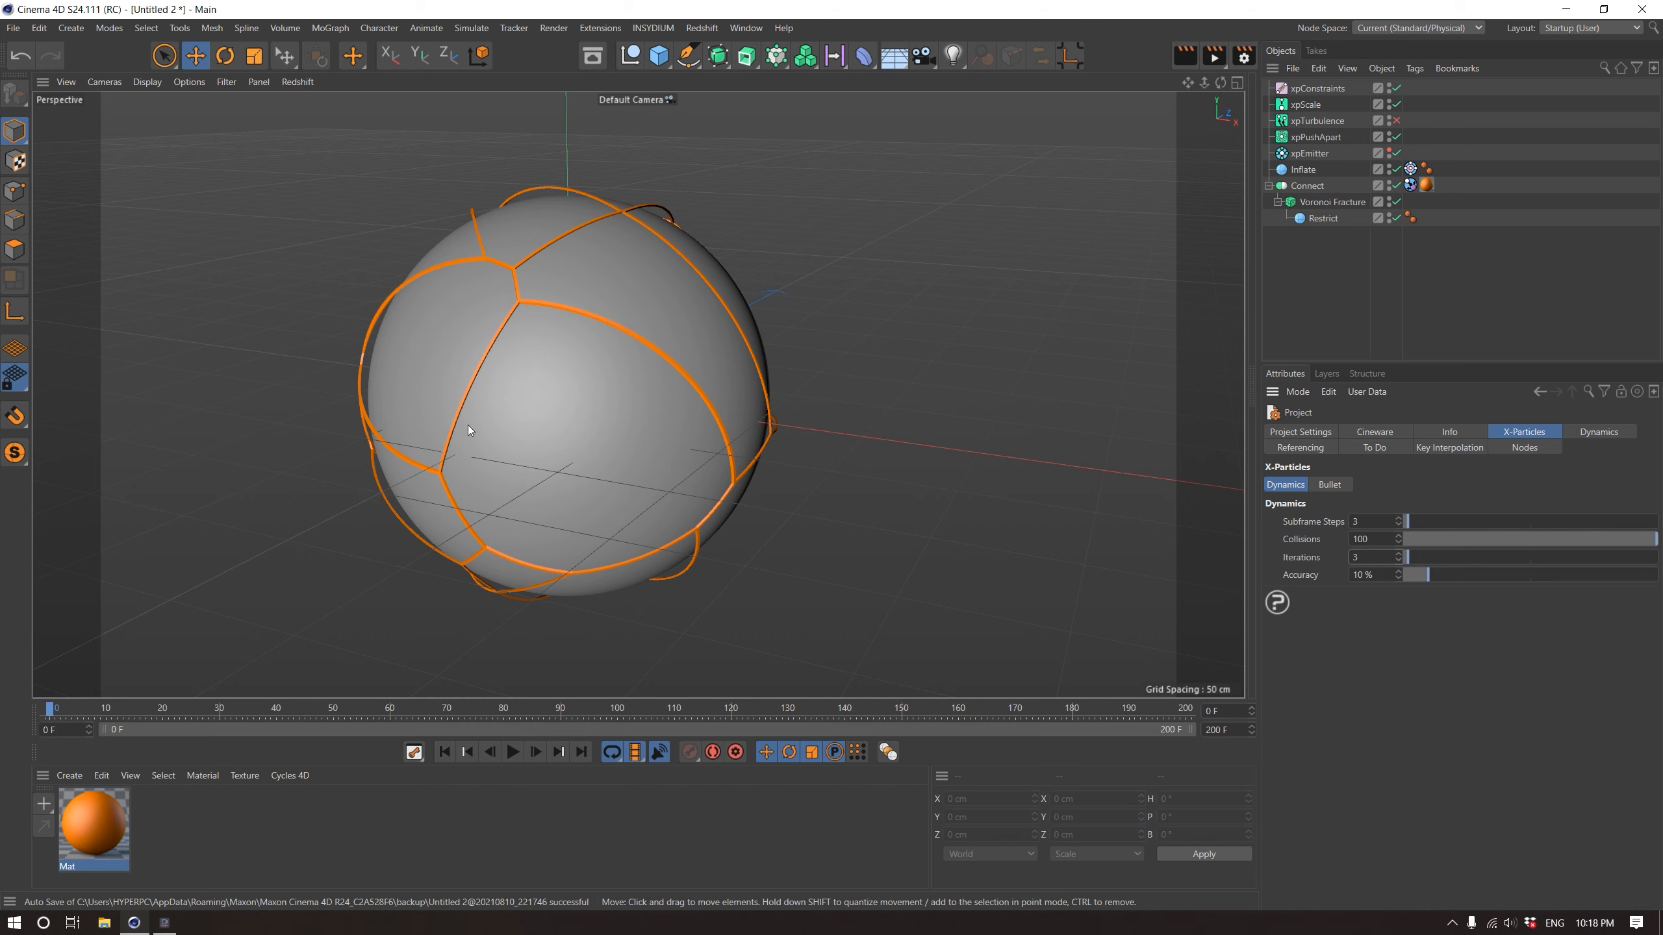
Review the sphere from other angles along with the project's X-Particles dynamics, the xpConstraints friction and the xpDynamics tag settings
click(662, 416)
alt+drag(662, 416, 563, 412)
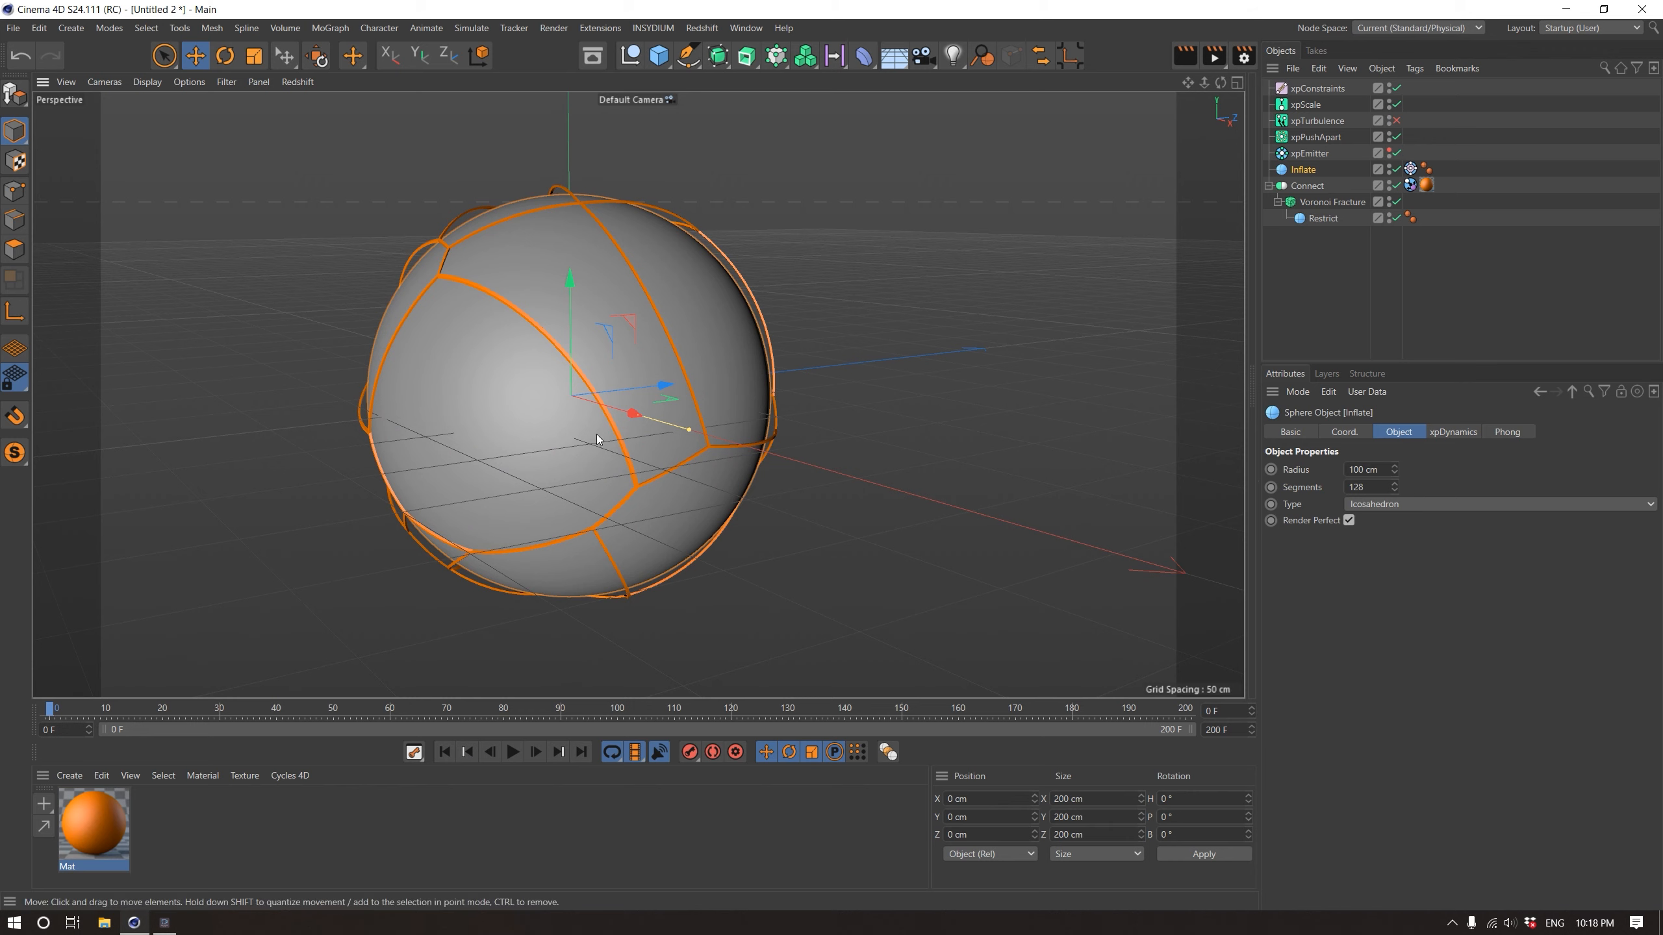
alt+drag(596, 439, 1104, 473)
key(ctrl+d)
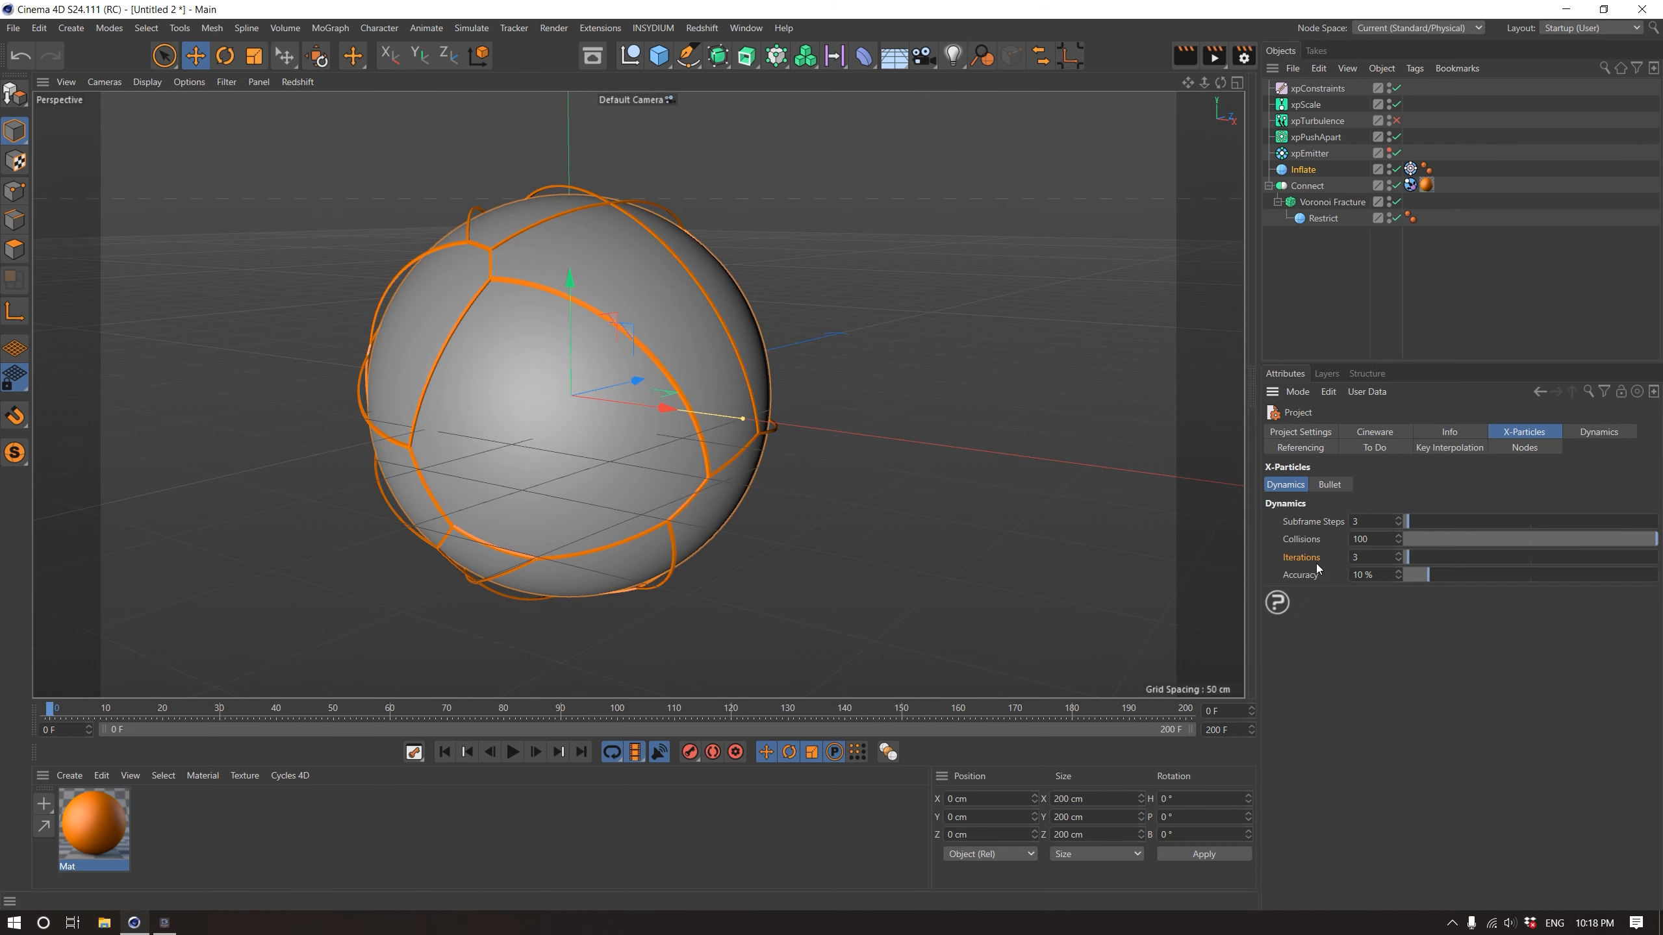
click(1499, 211)
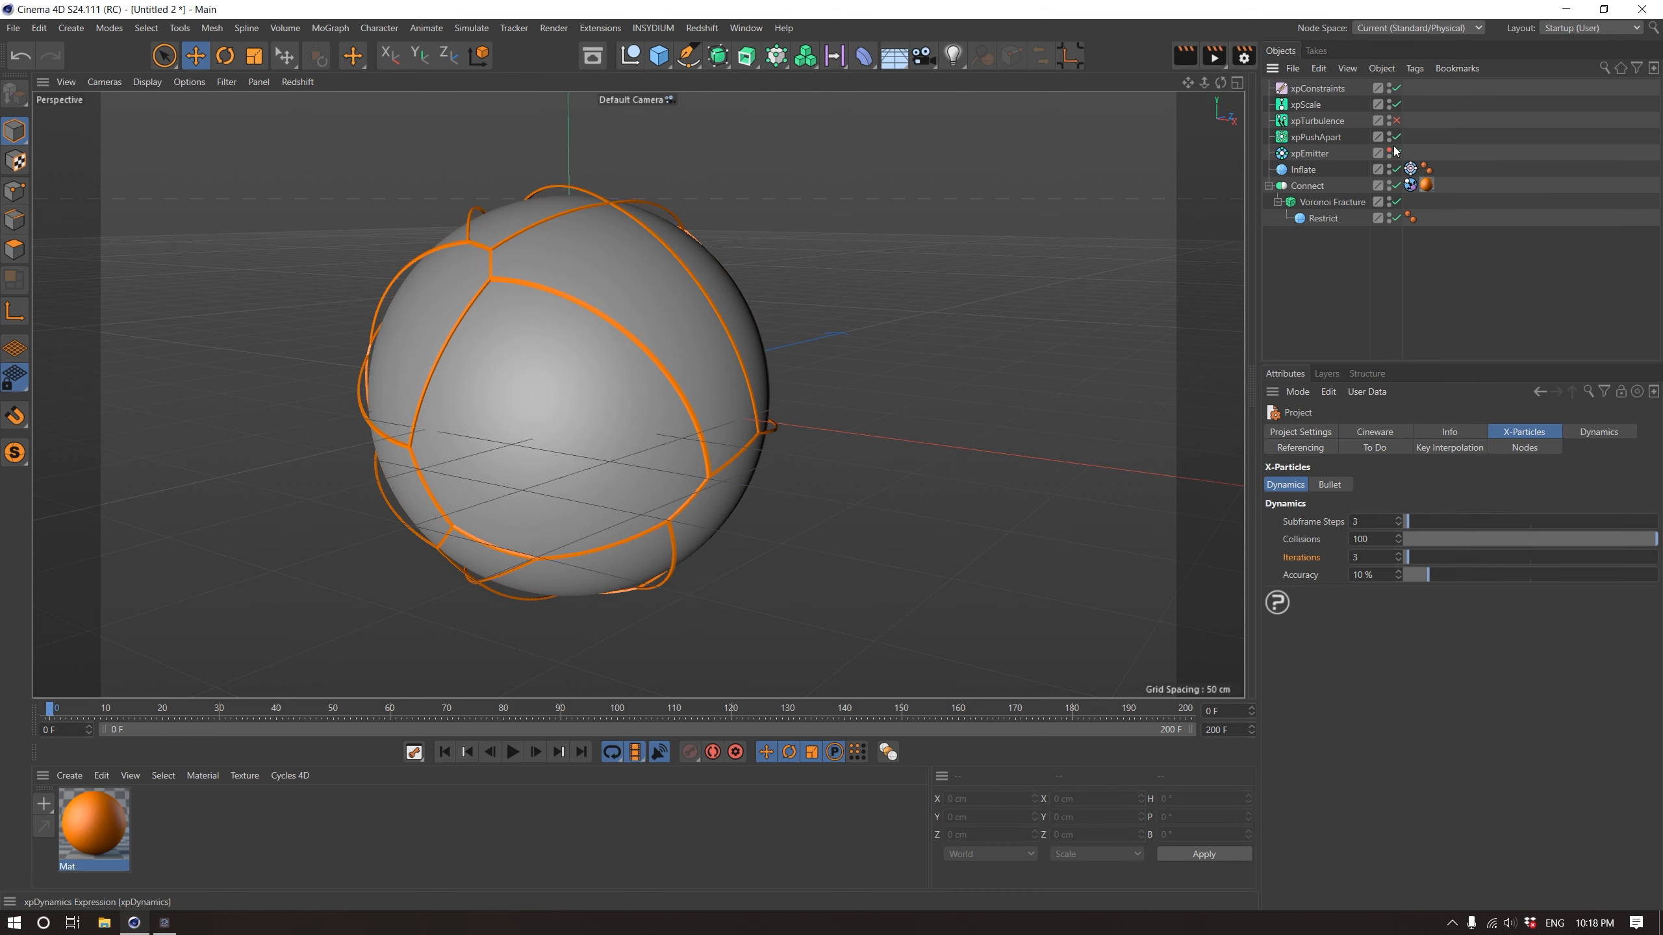
click(1317, 88)
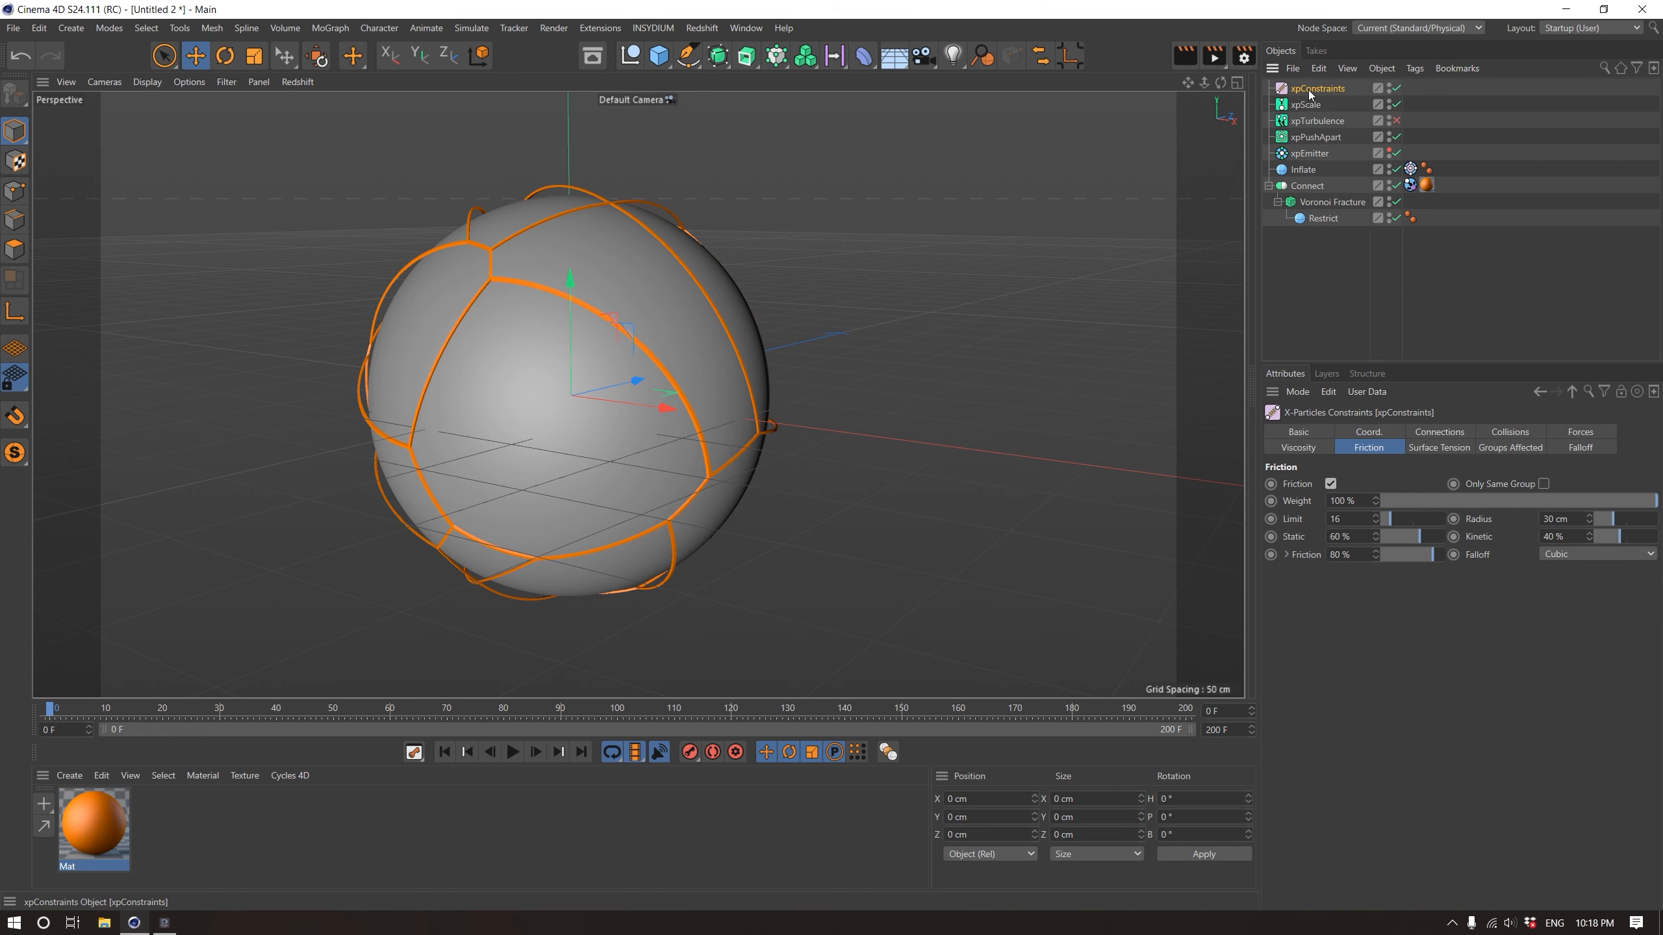
click(1411, 170)
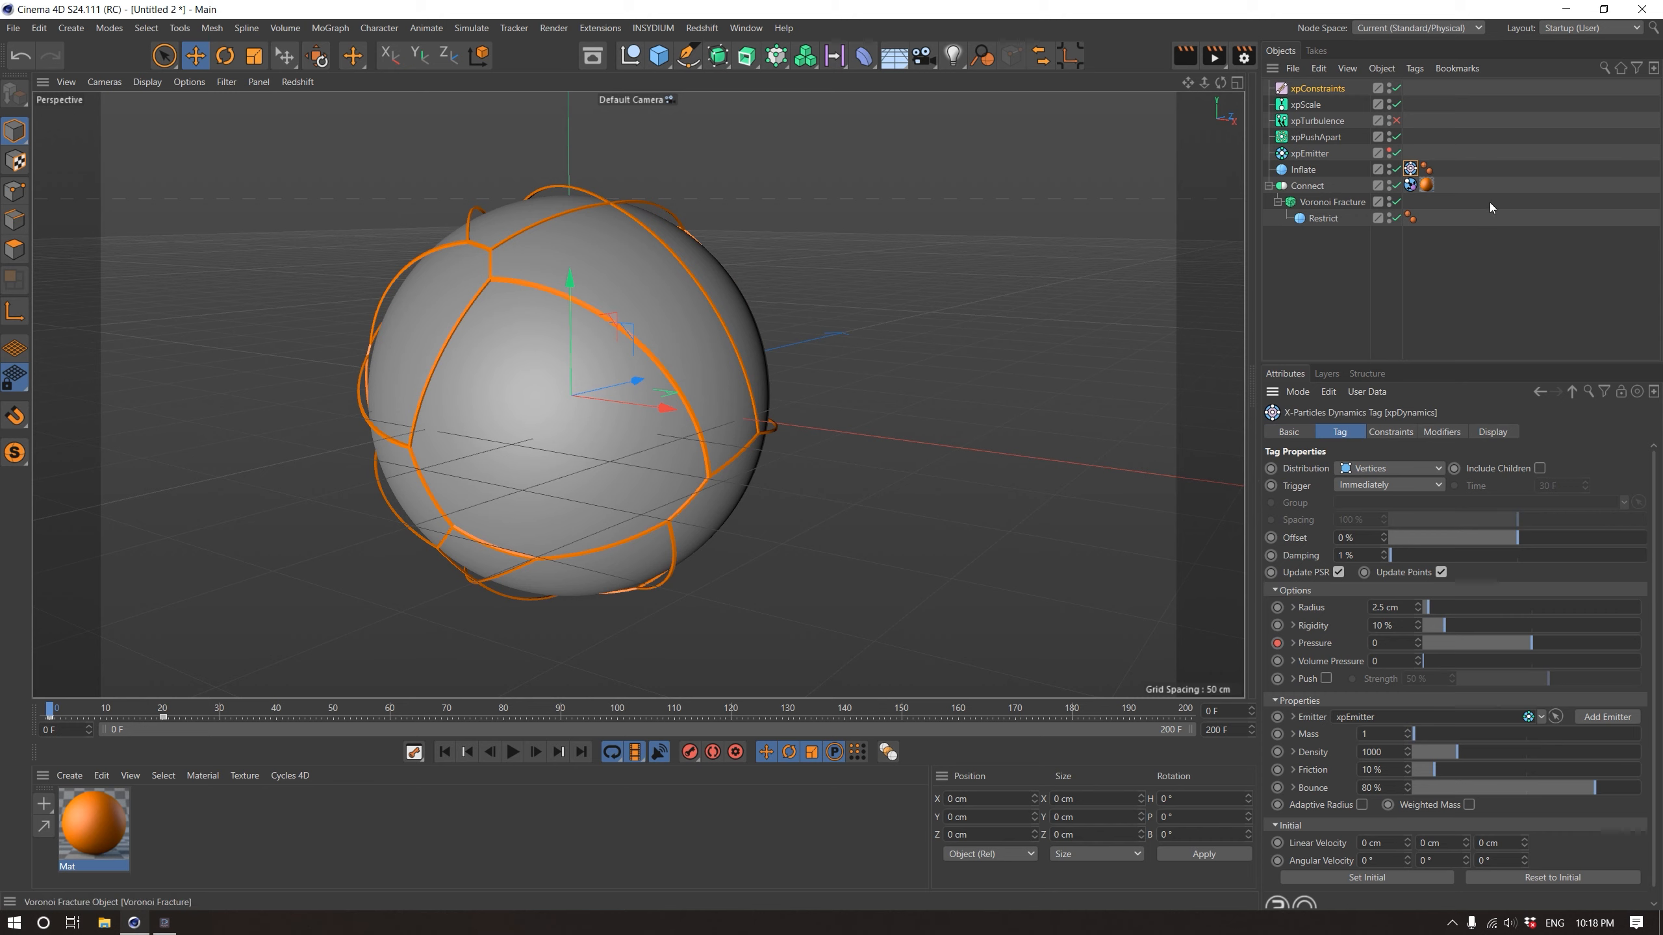
click(1486, 250)
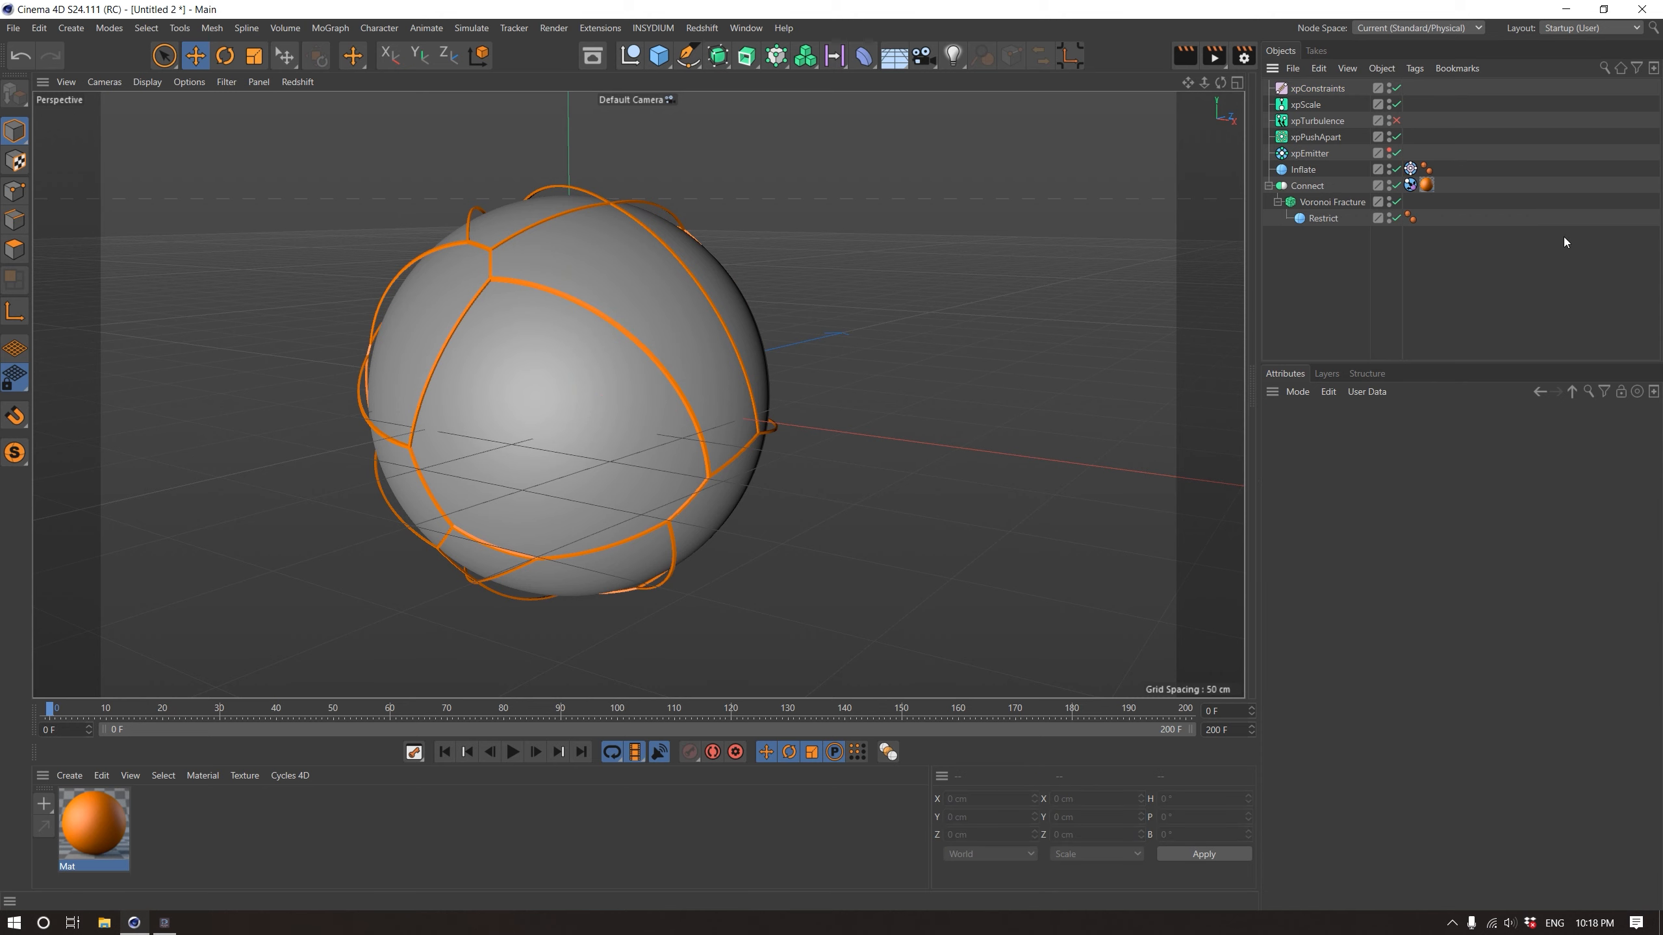
Set the Point Amount of the Voronoi Fracture's Point Generator - Distribution source to 10
click(1330, 202)
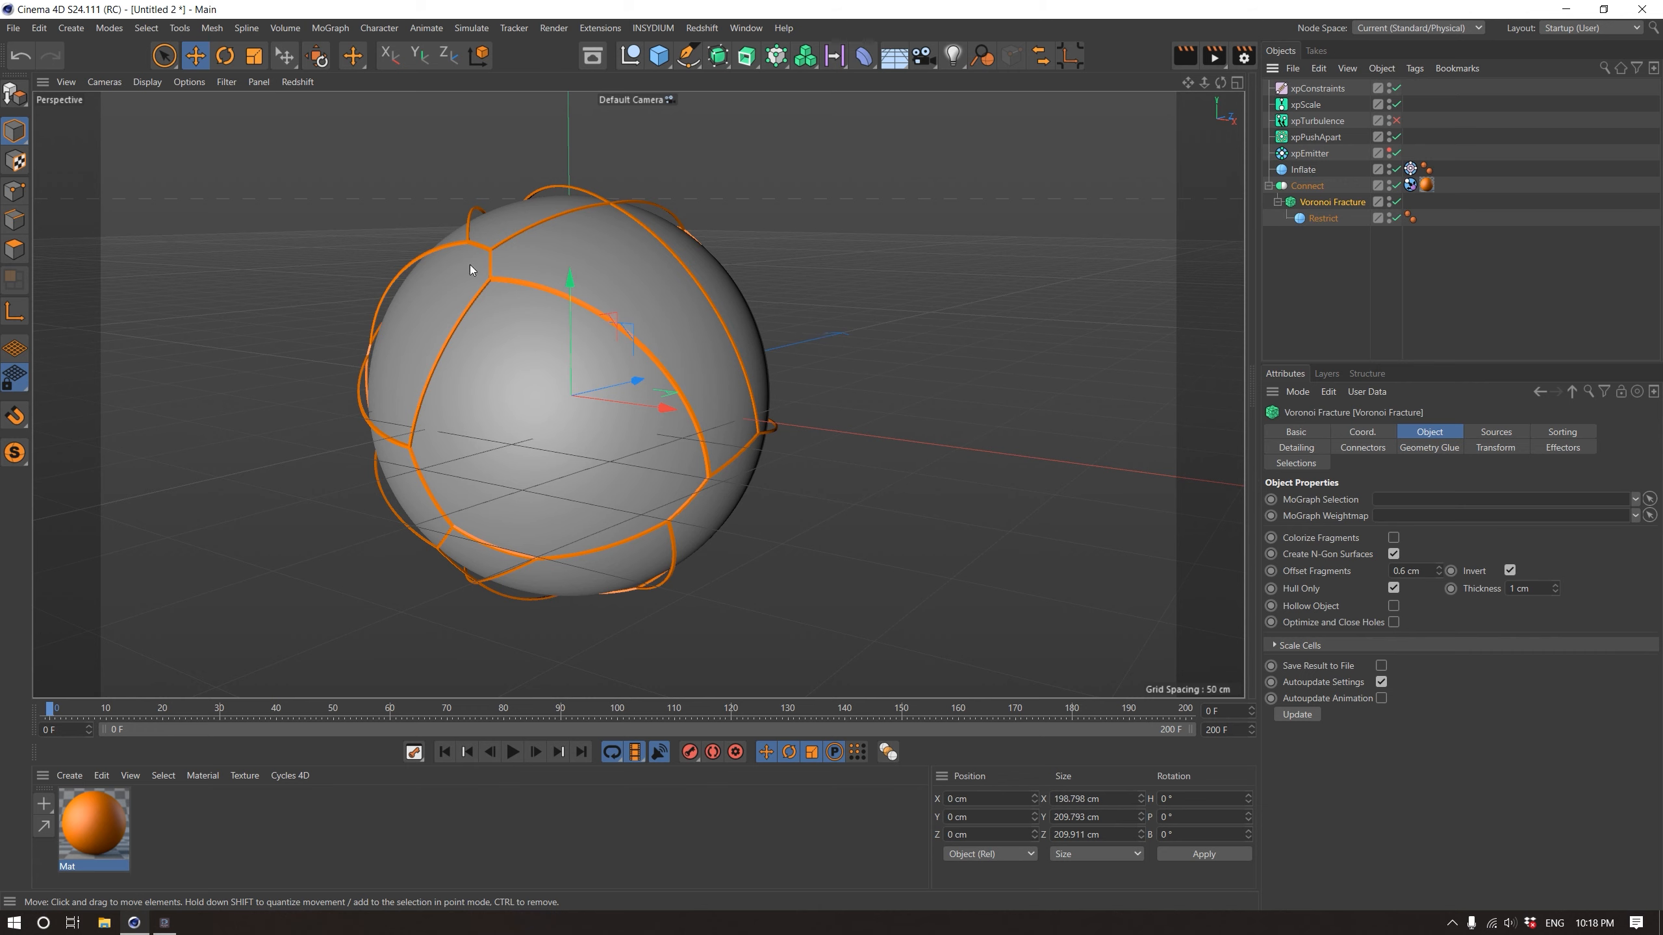
click(1495, 433)
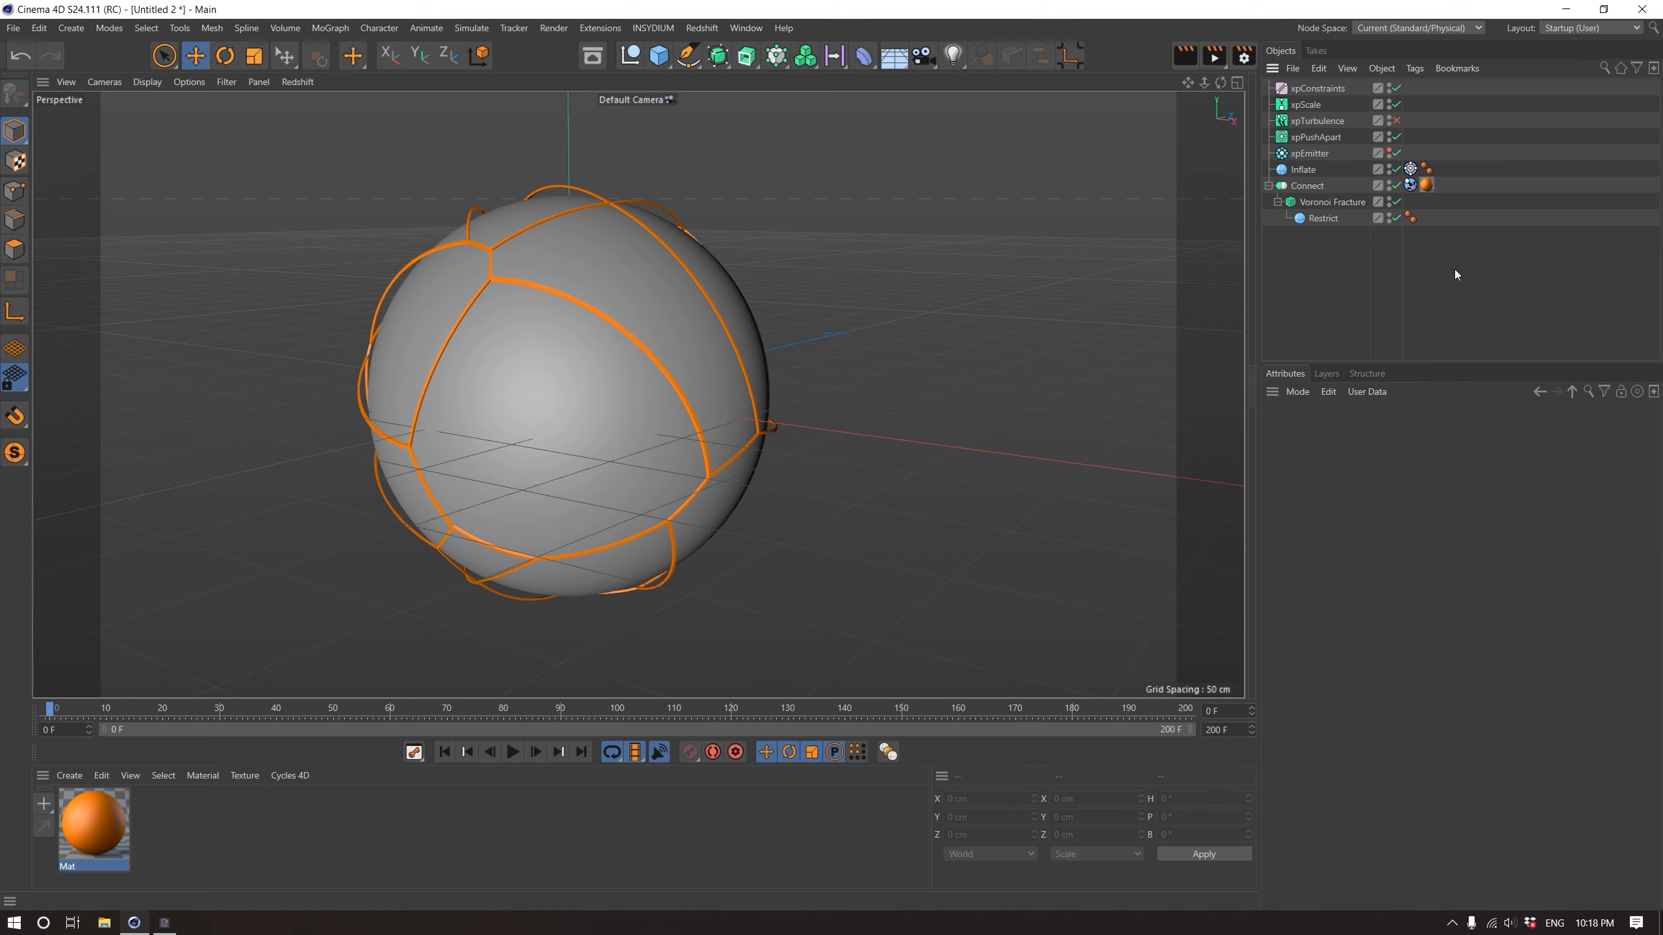
click(1410, 185)
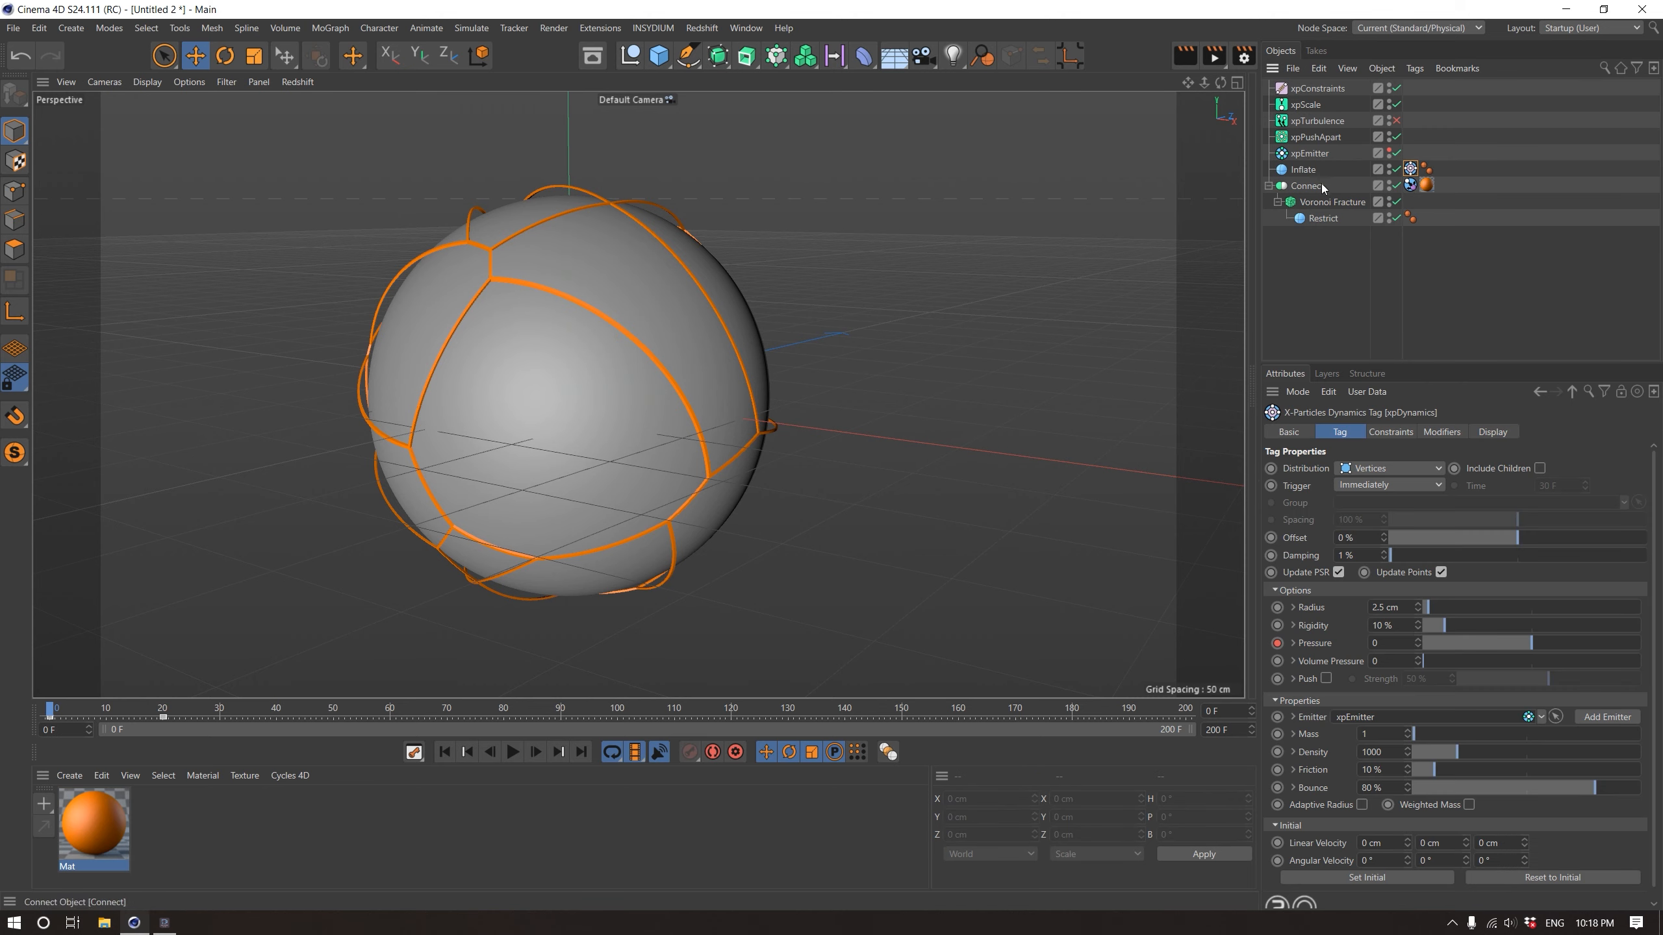
click(1349, 201)
click(1386, 547)
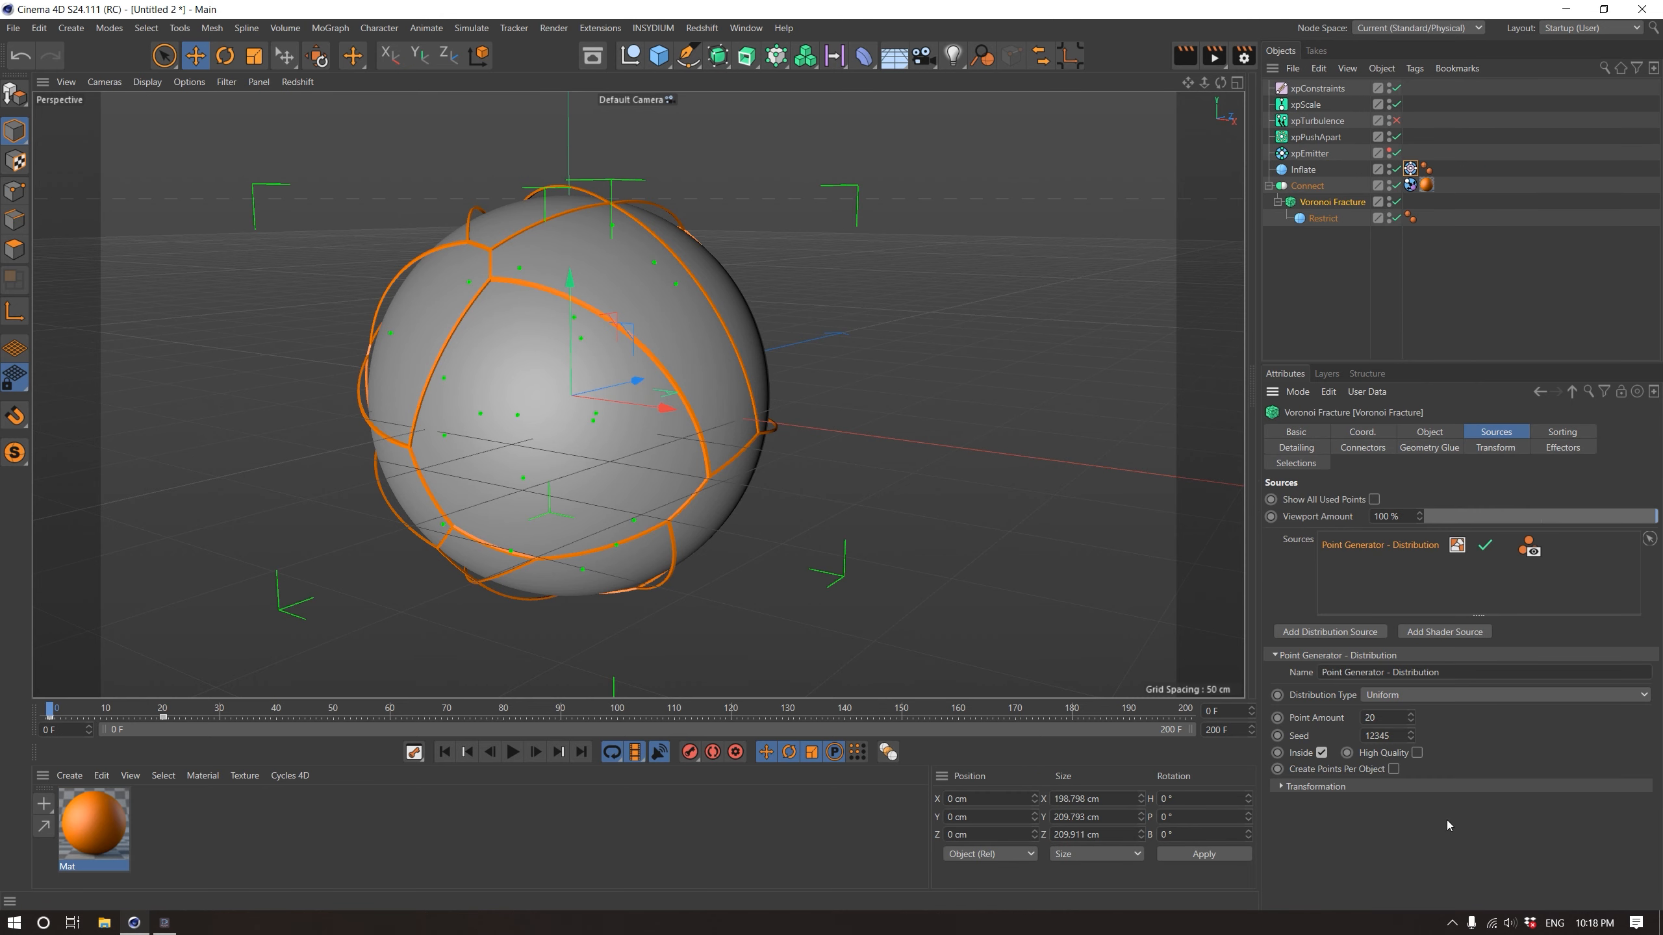
click(1386, 718)
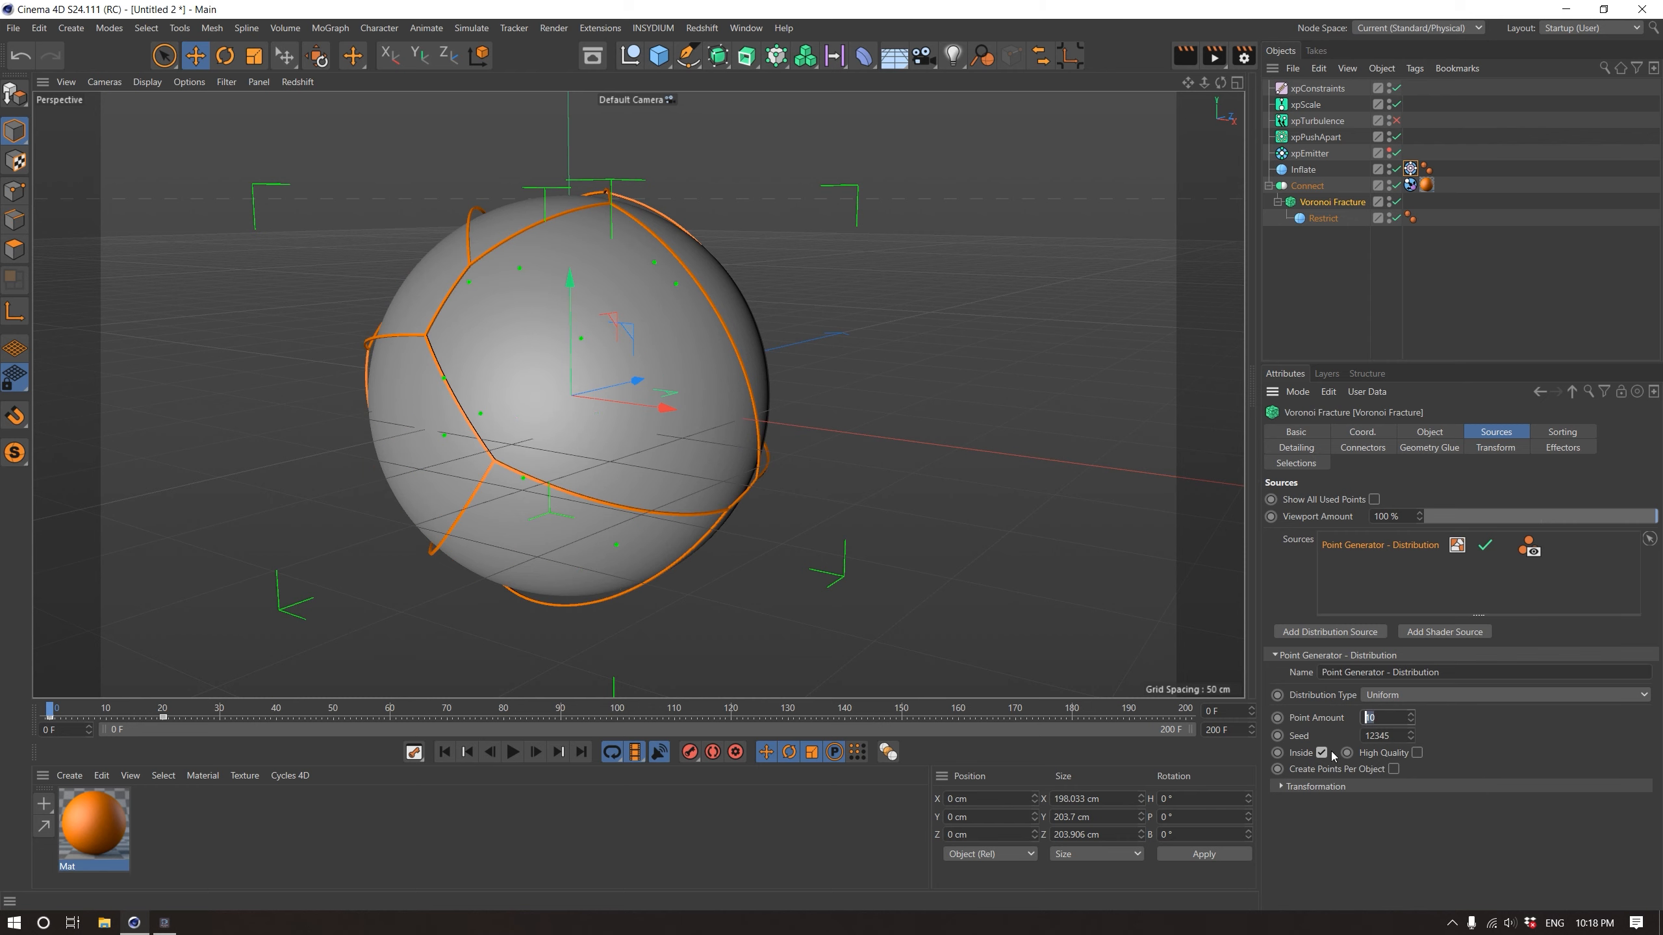
Preview the simulation with the reduced fracture cells twice, inspecting the inflated mesh from other sides, and return to frame 0
click(513, 752)
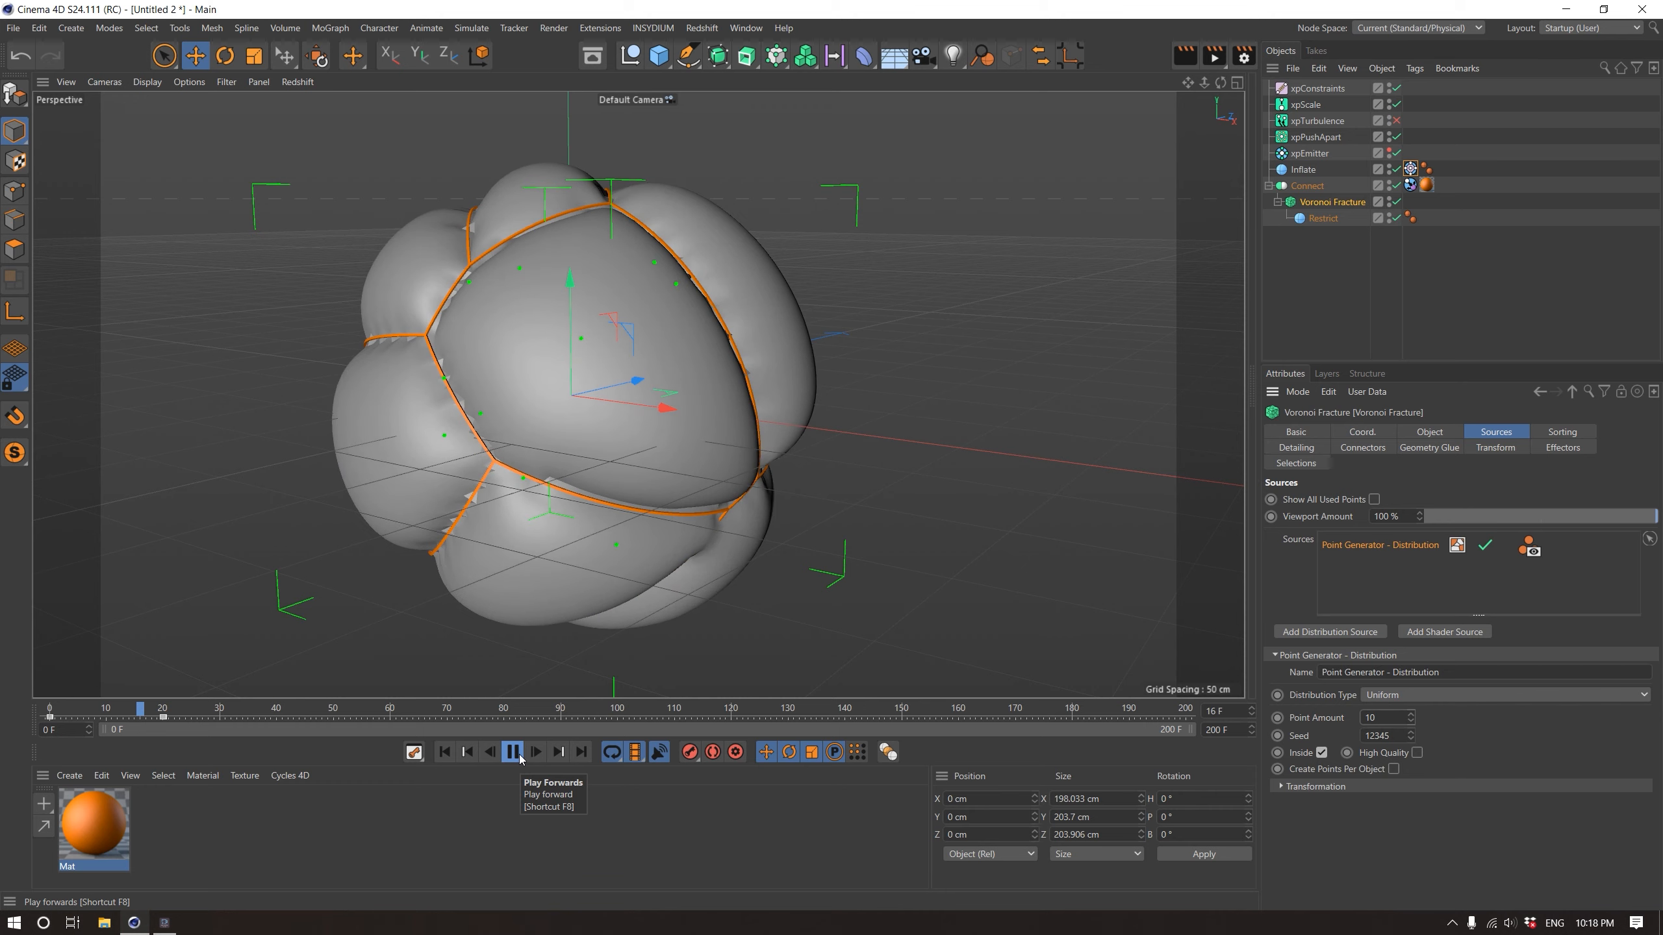
click(520, 758)
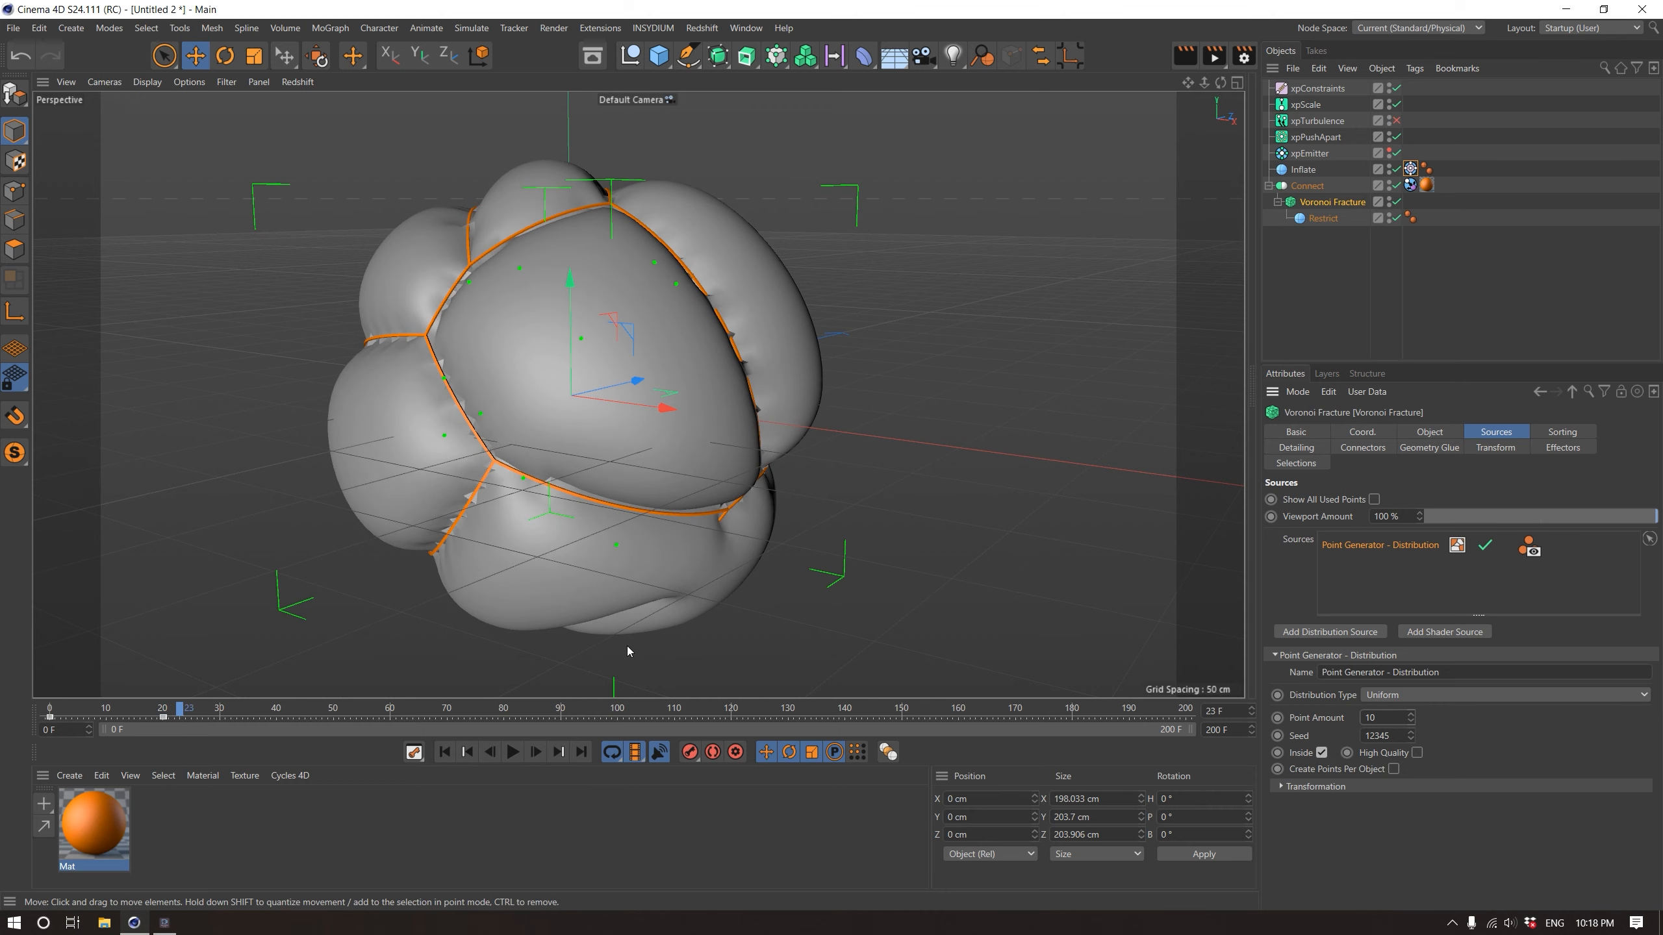
alt+drag(627, 650, 611, 566)
alt+drag(673, 483, 747, 361)
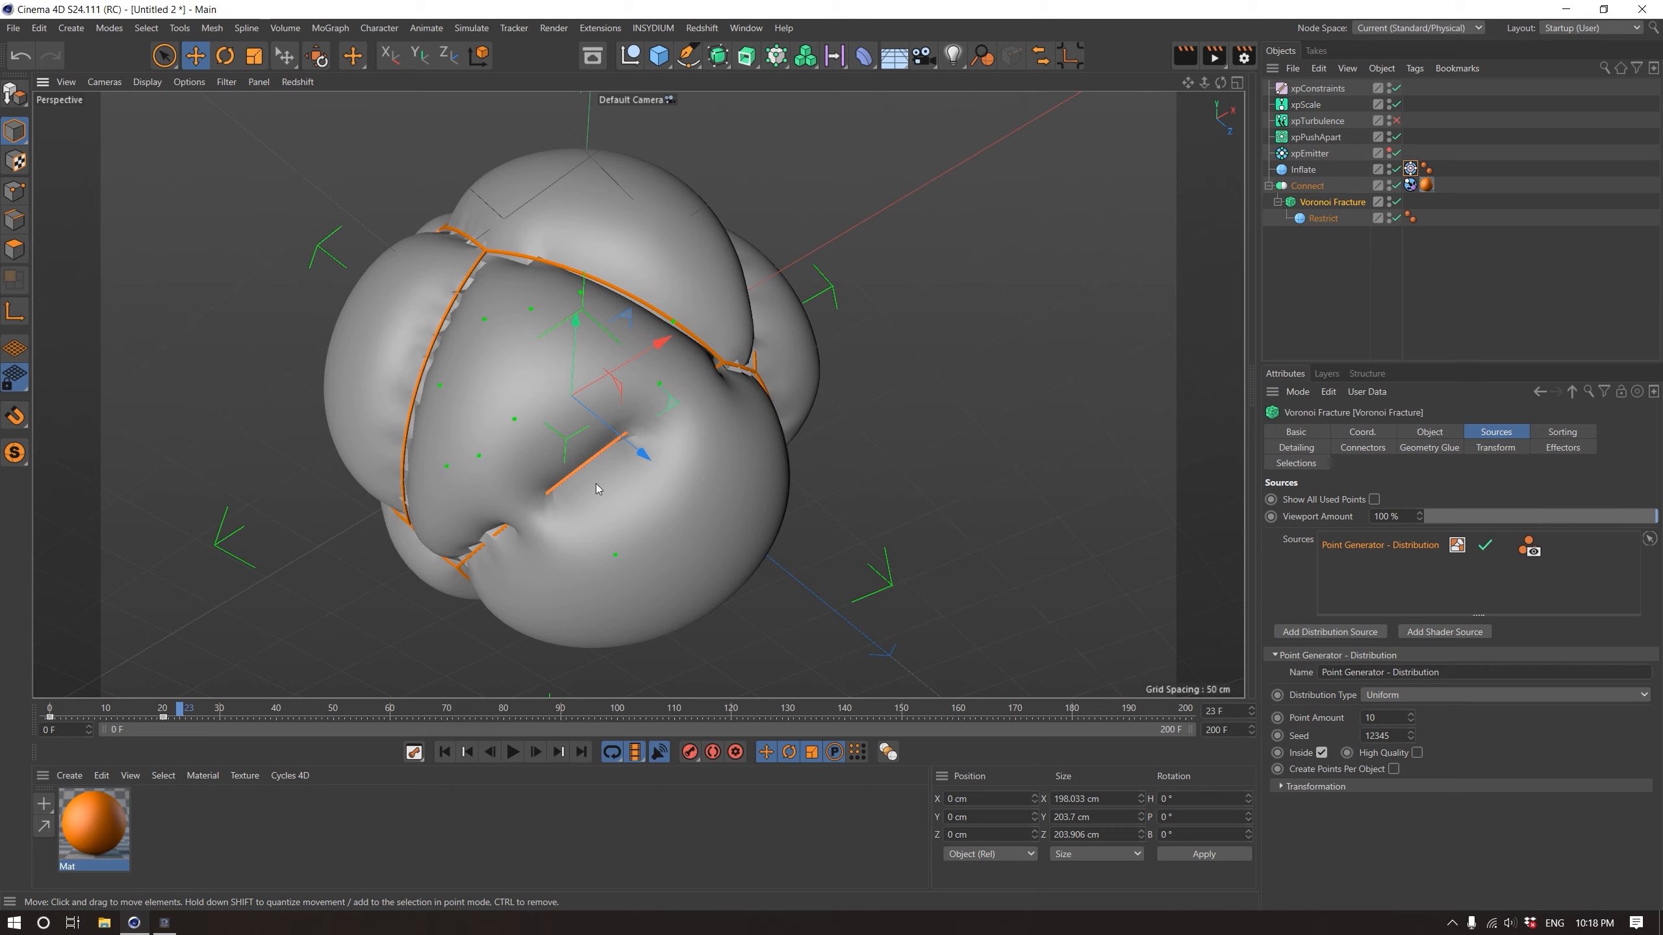
alt+drag(596, 485, 726, 574)
click(444, 752)
click(512, 752)
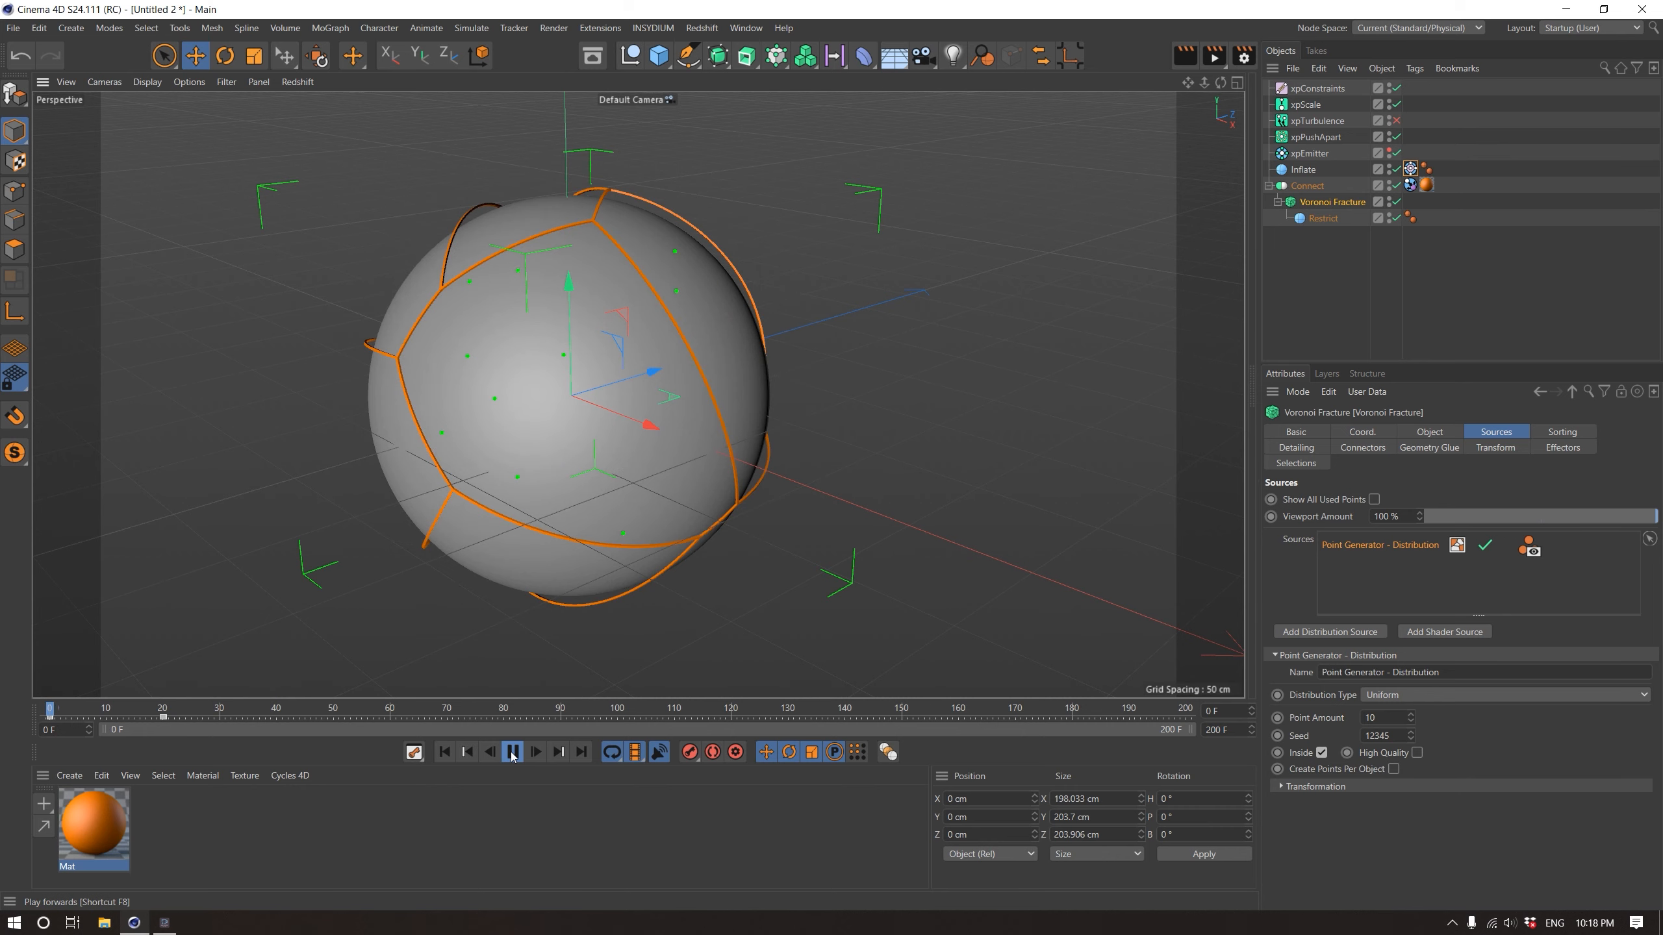
click(512, 752)
click(444, 752)
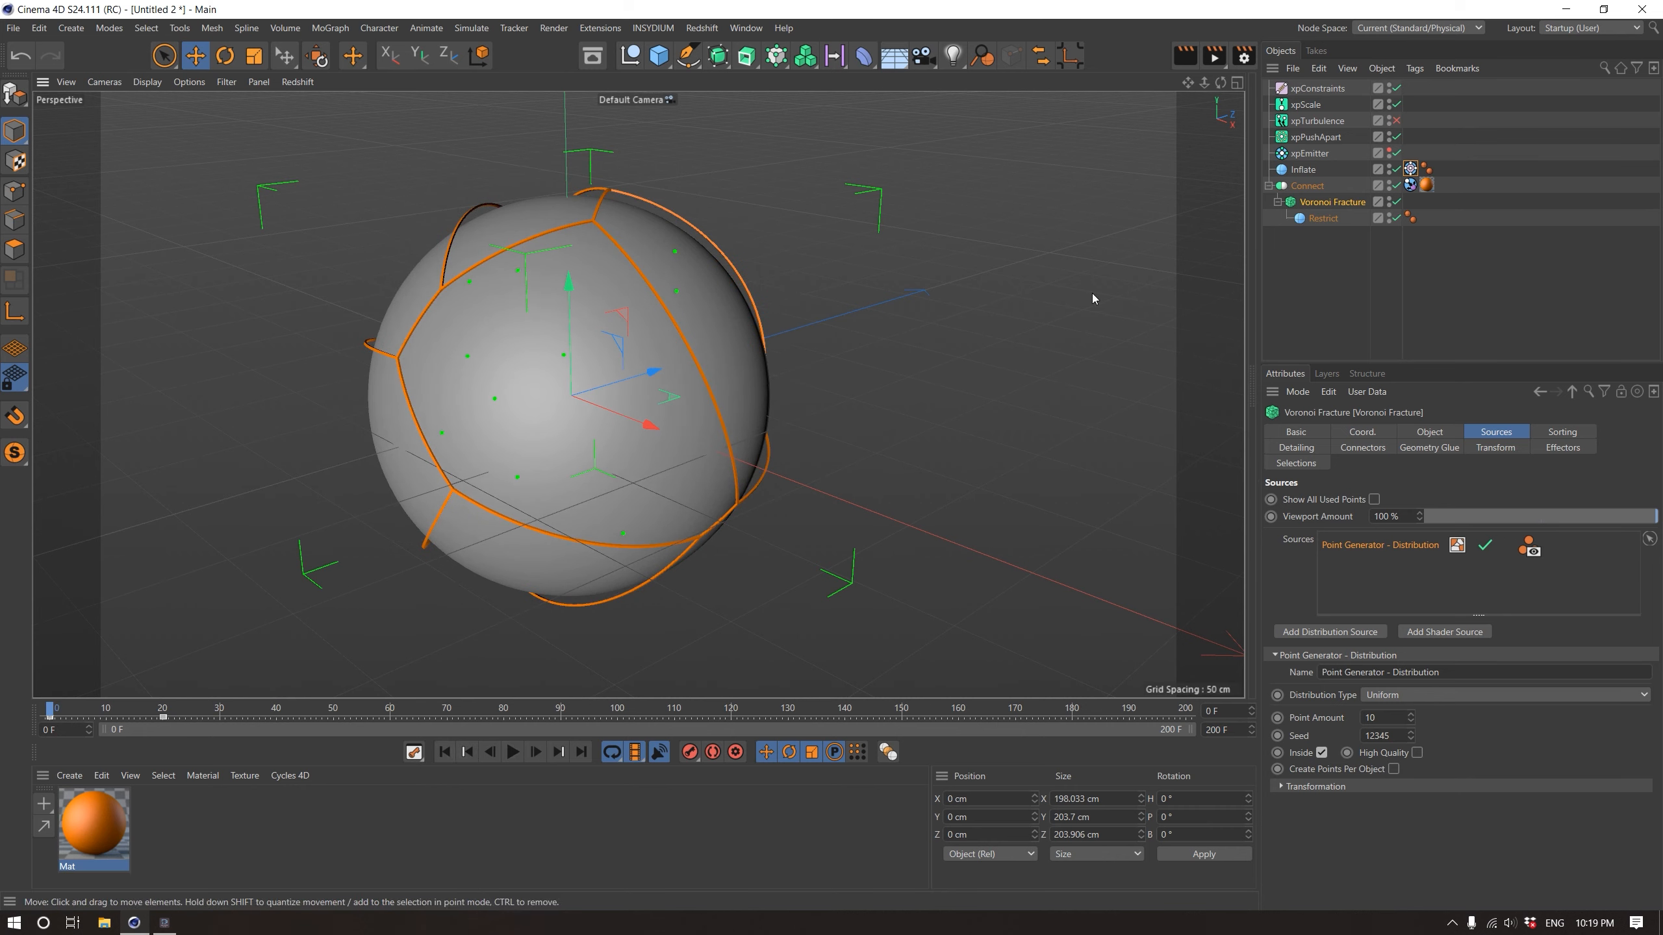
Preview the simulation with the emitter's particles displayed, check the xpScale modifier and the Inflate sphere's xpDynamics tag, and return to frame 0
click(527, 756)
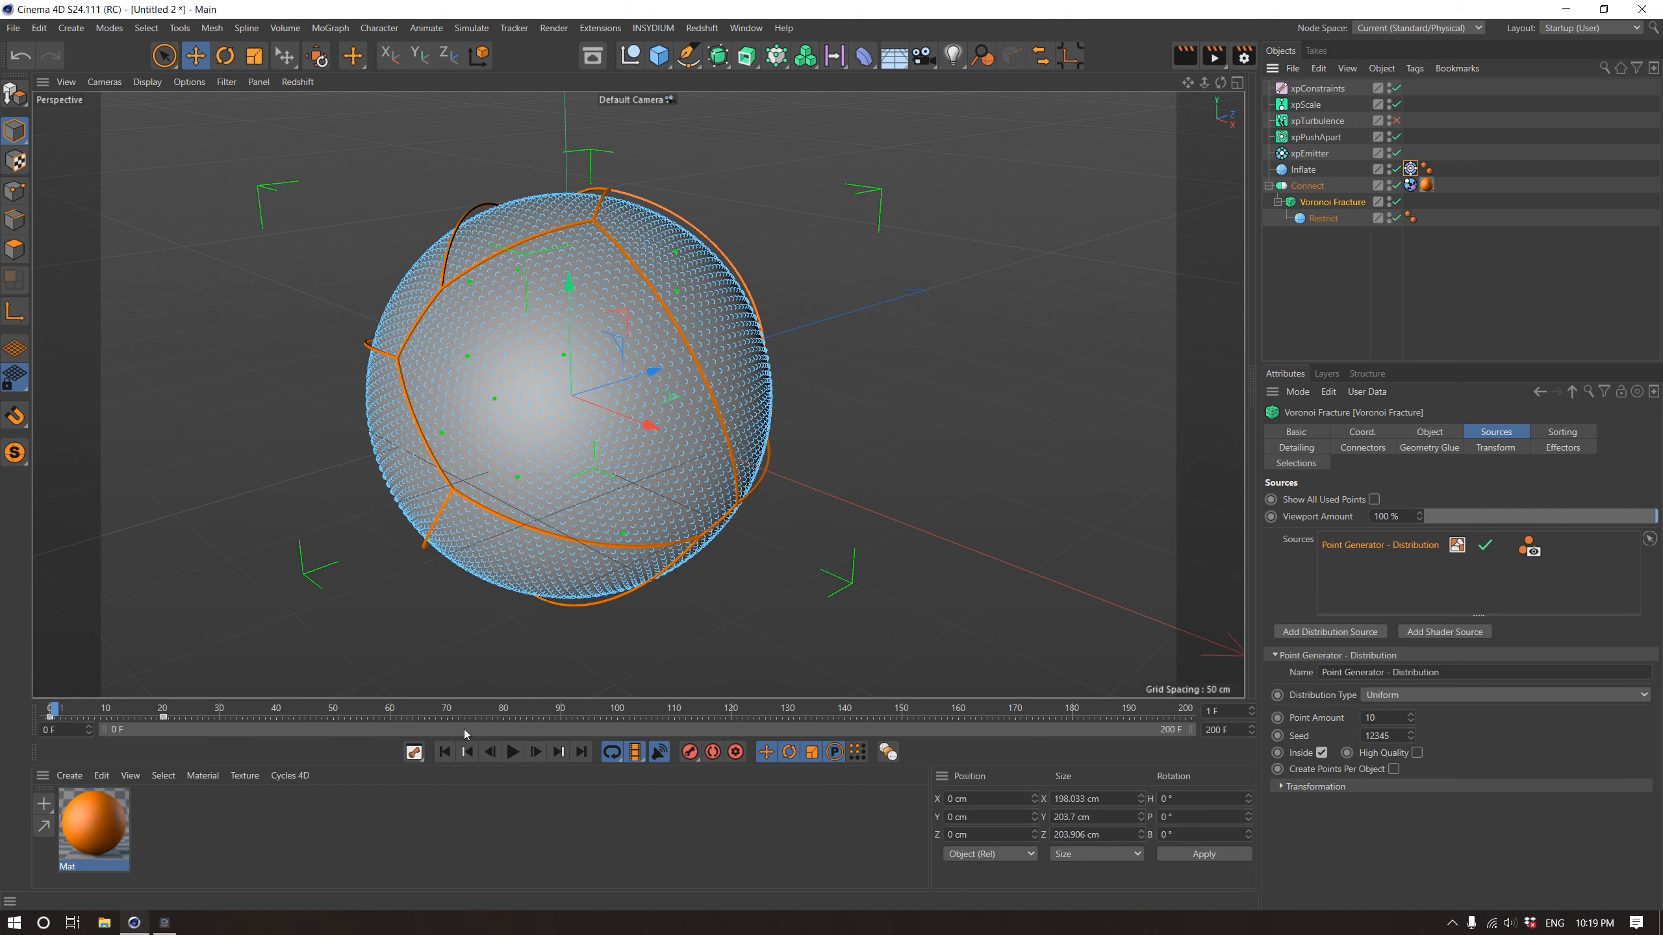
click(444, 752)
click(1306, 105)
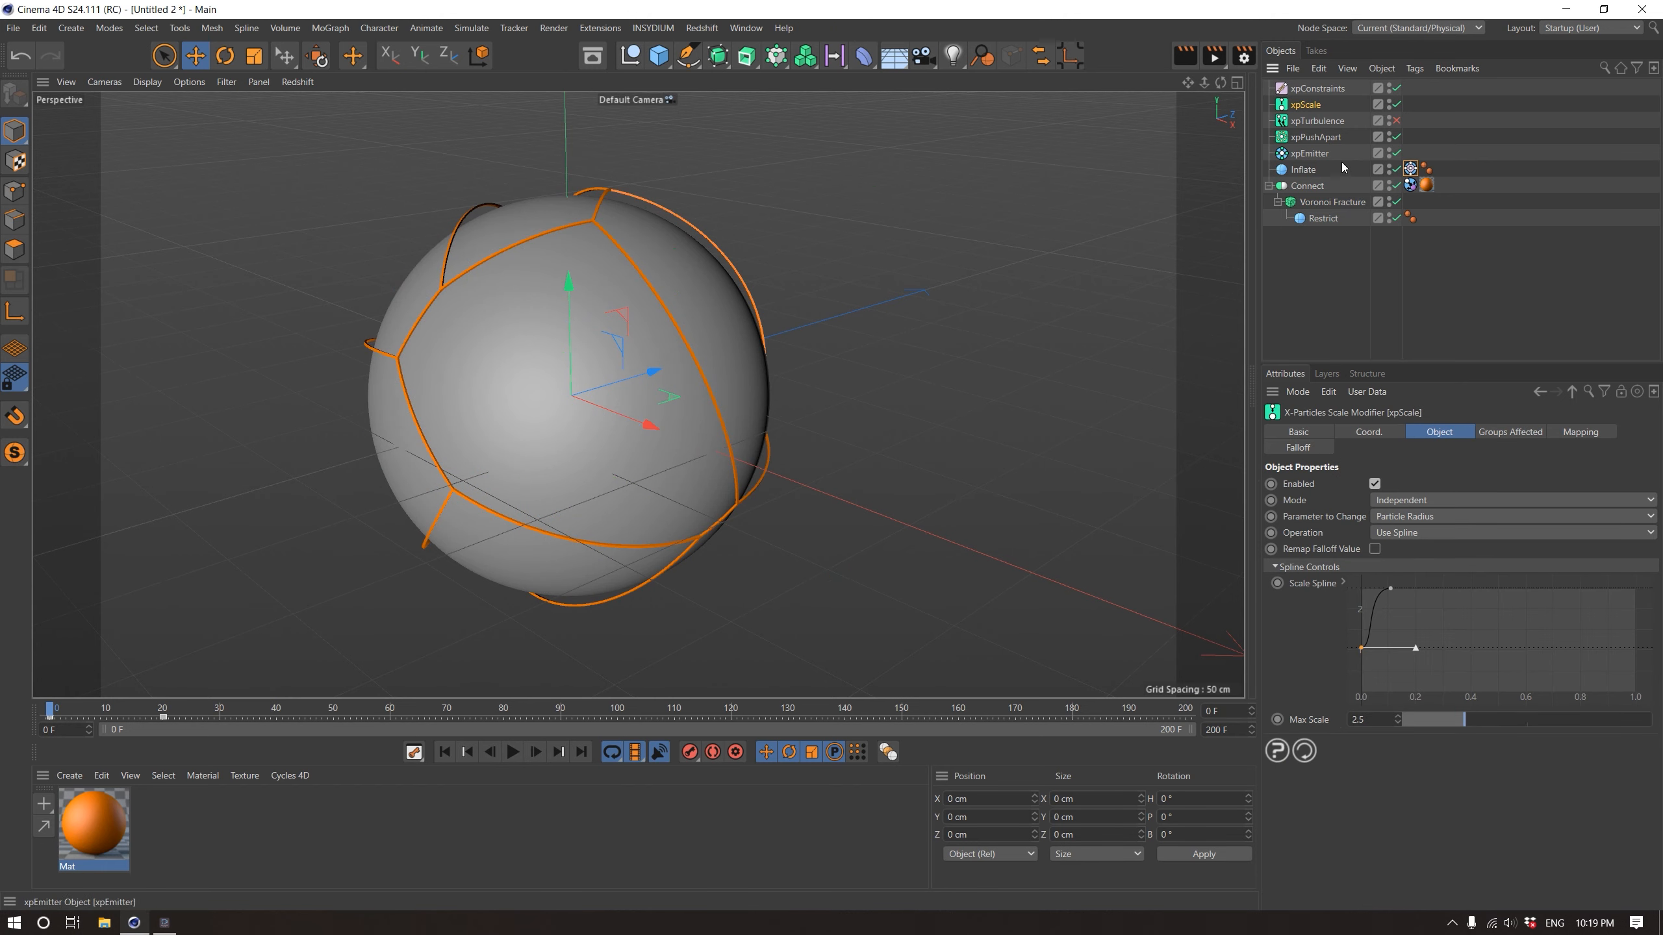
click(1410, 169)
click(513, 752)
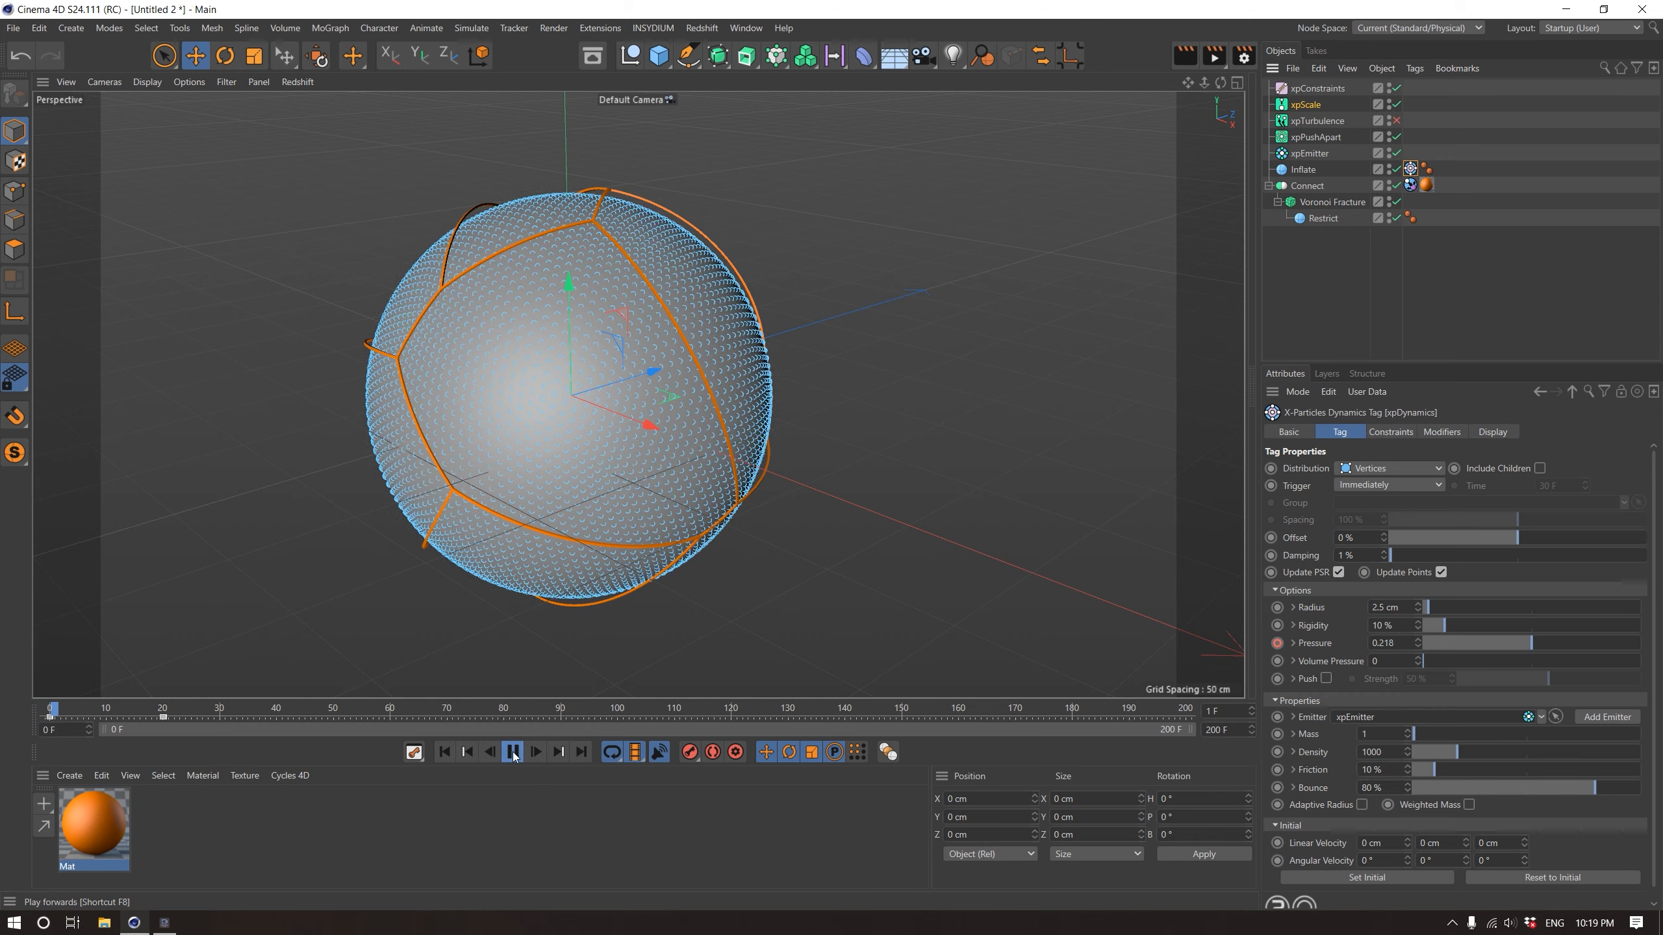
click(513, 754)
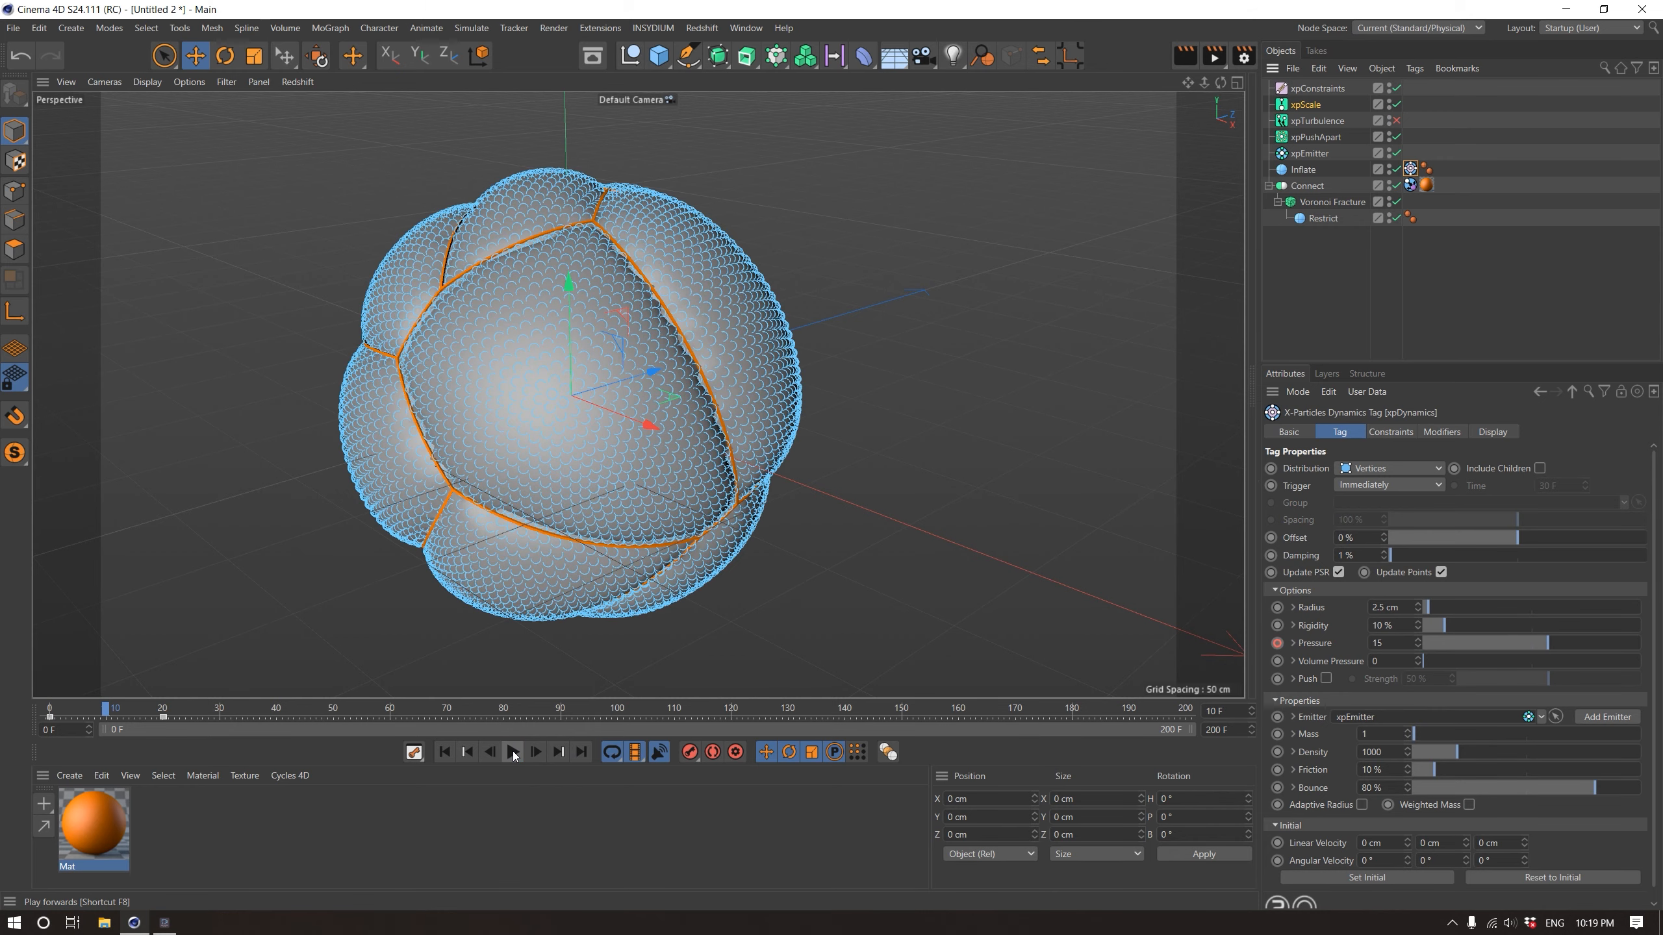
click(444, 752)
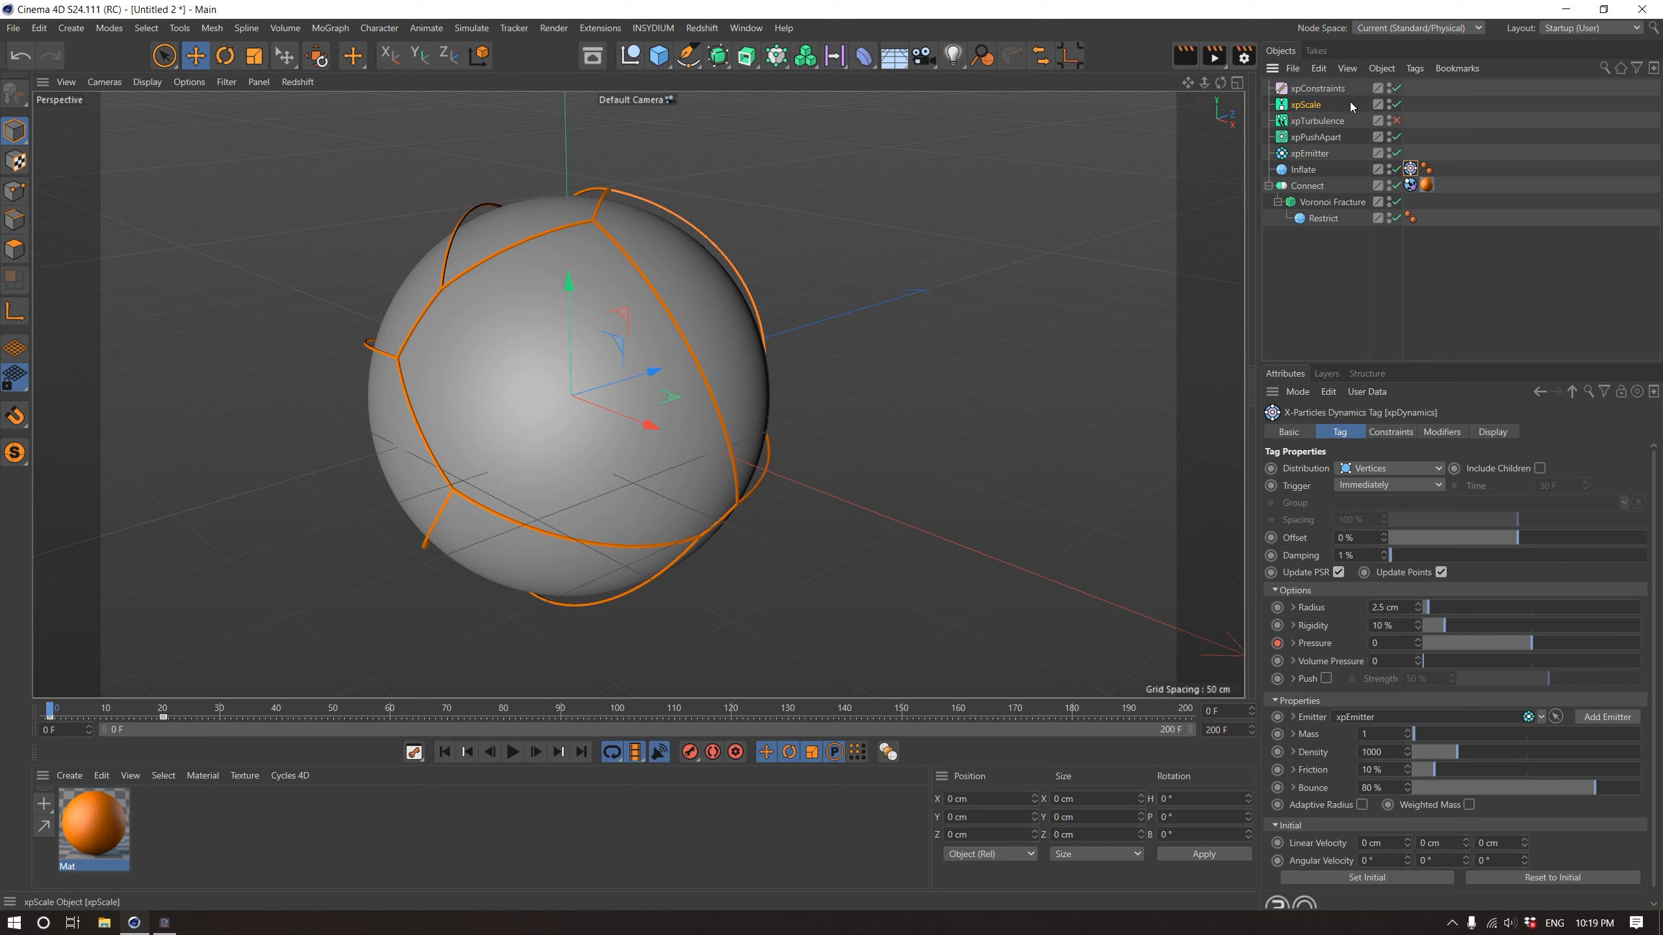
Raise the starting point of the xpScale modifier's Scale Spline, preview the simulation, and return to frame 0
click(1308, 104)
drag(1361, 650, 1366, 621)
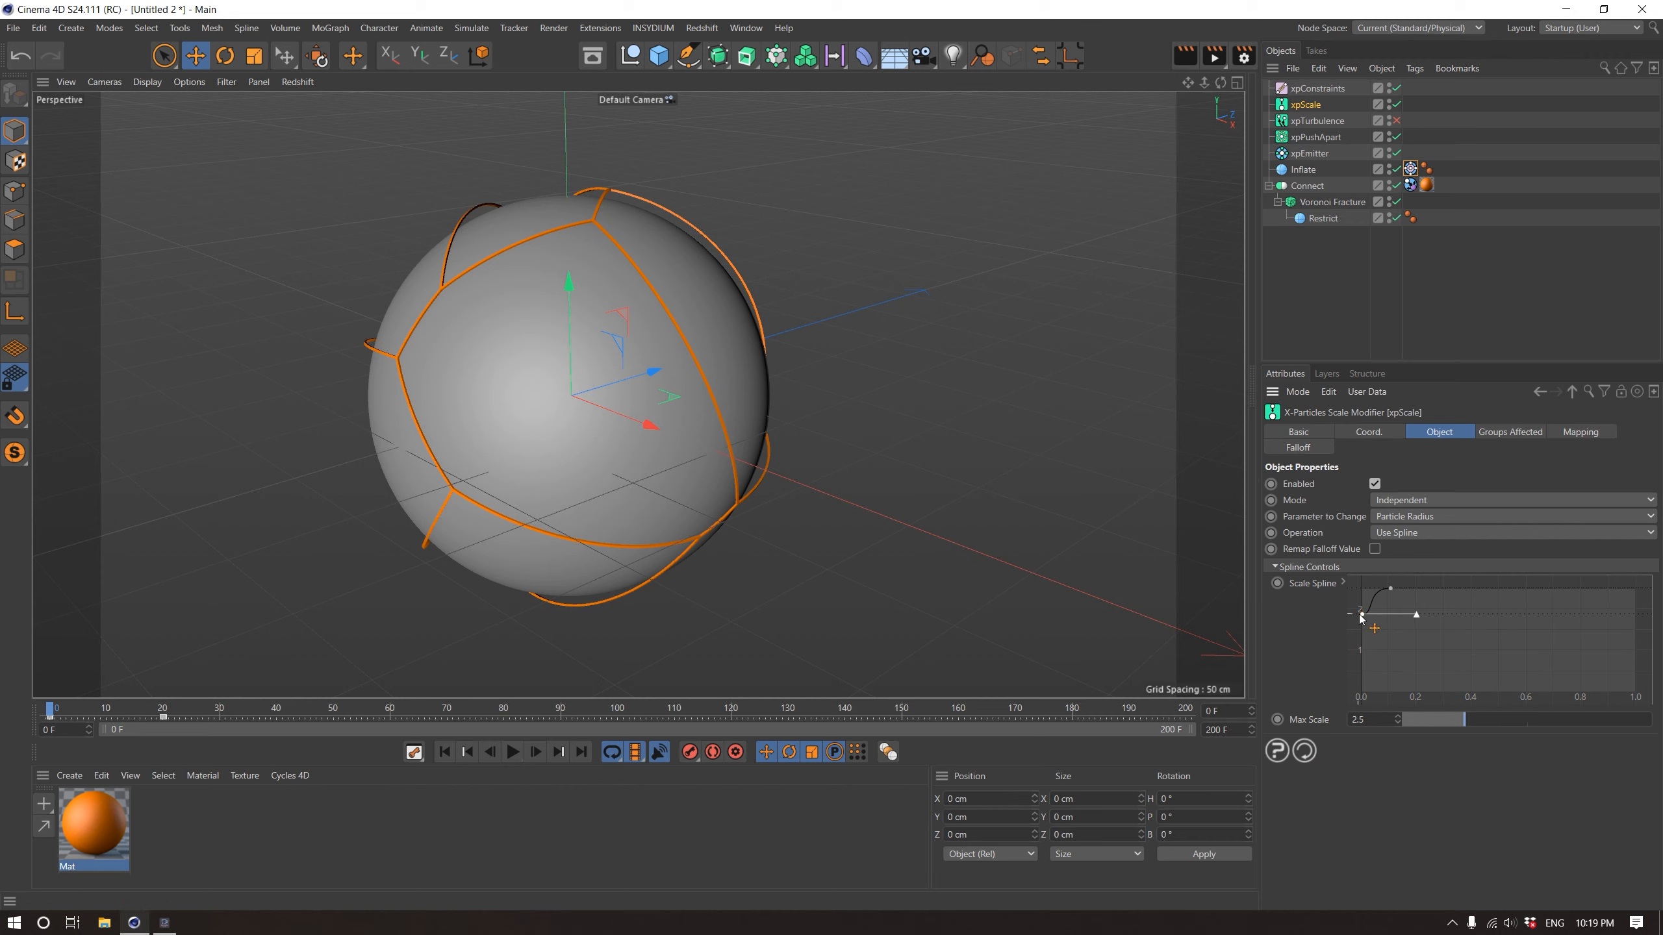
click(513, 752)
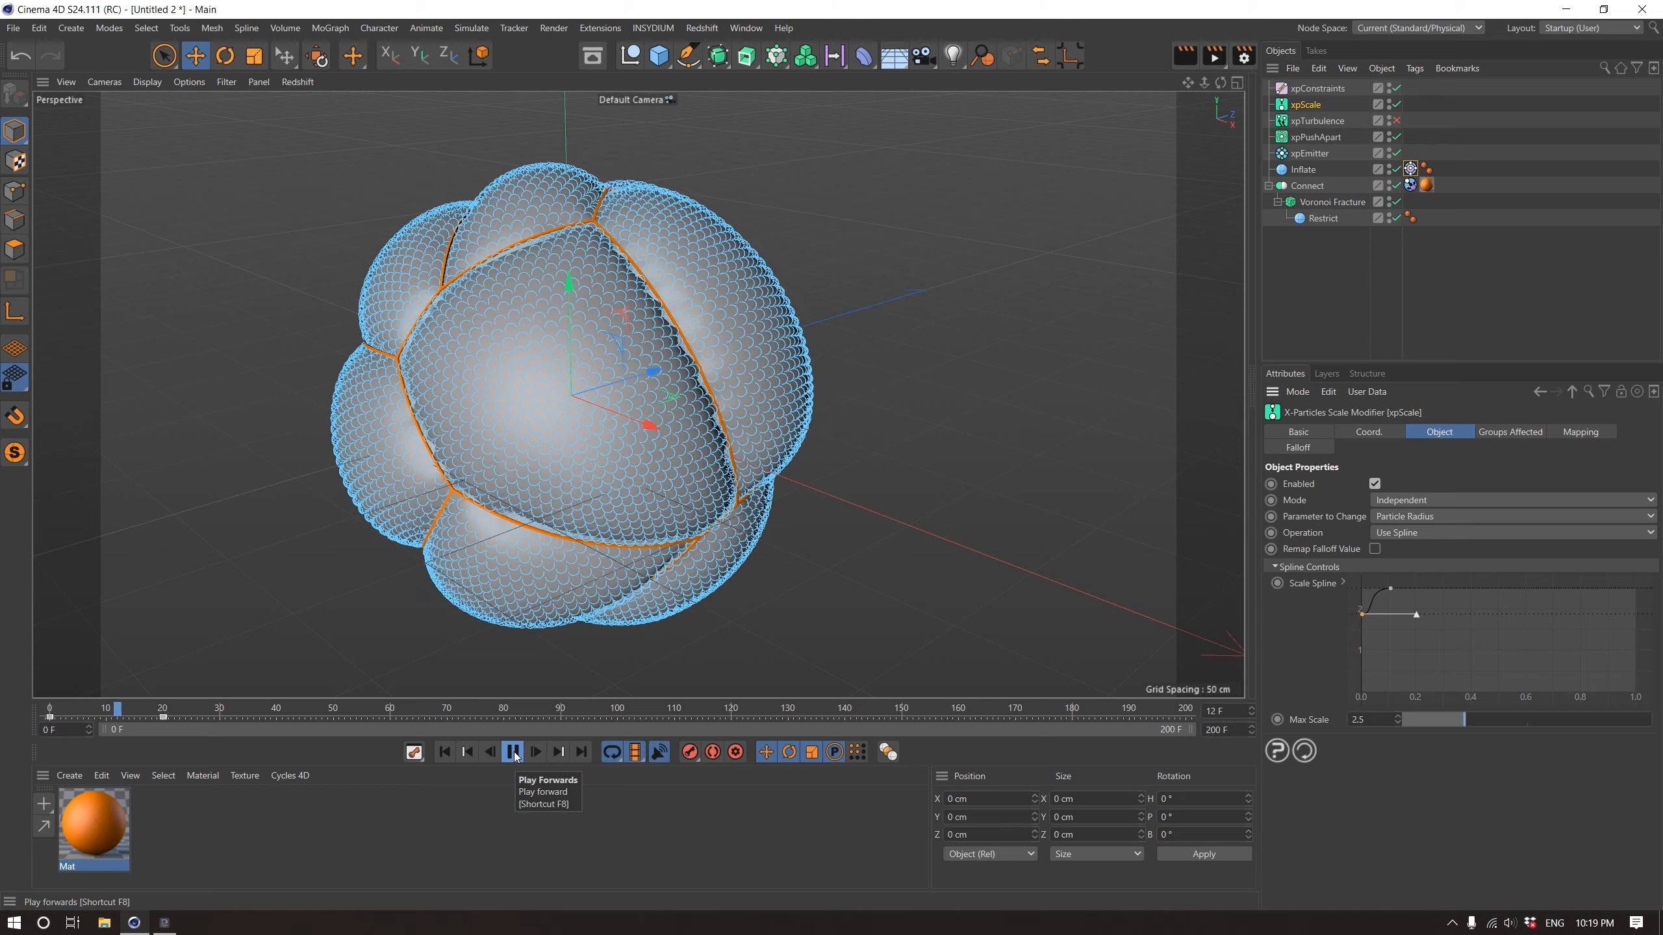
click(514, 753)
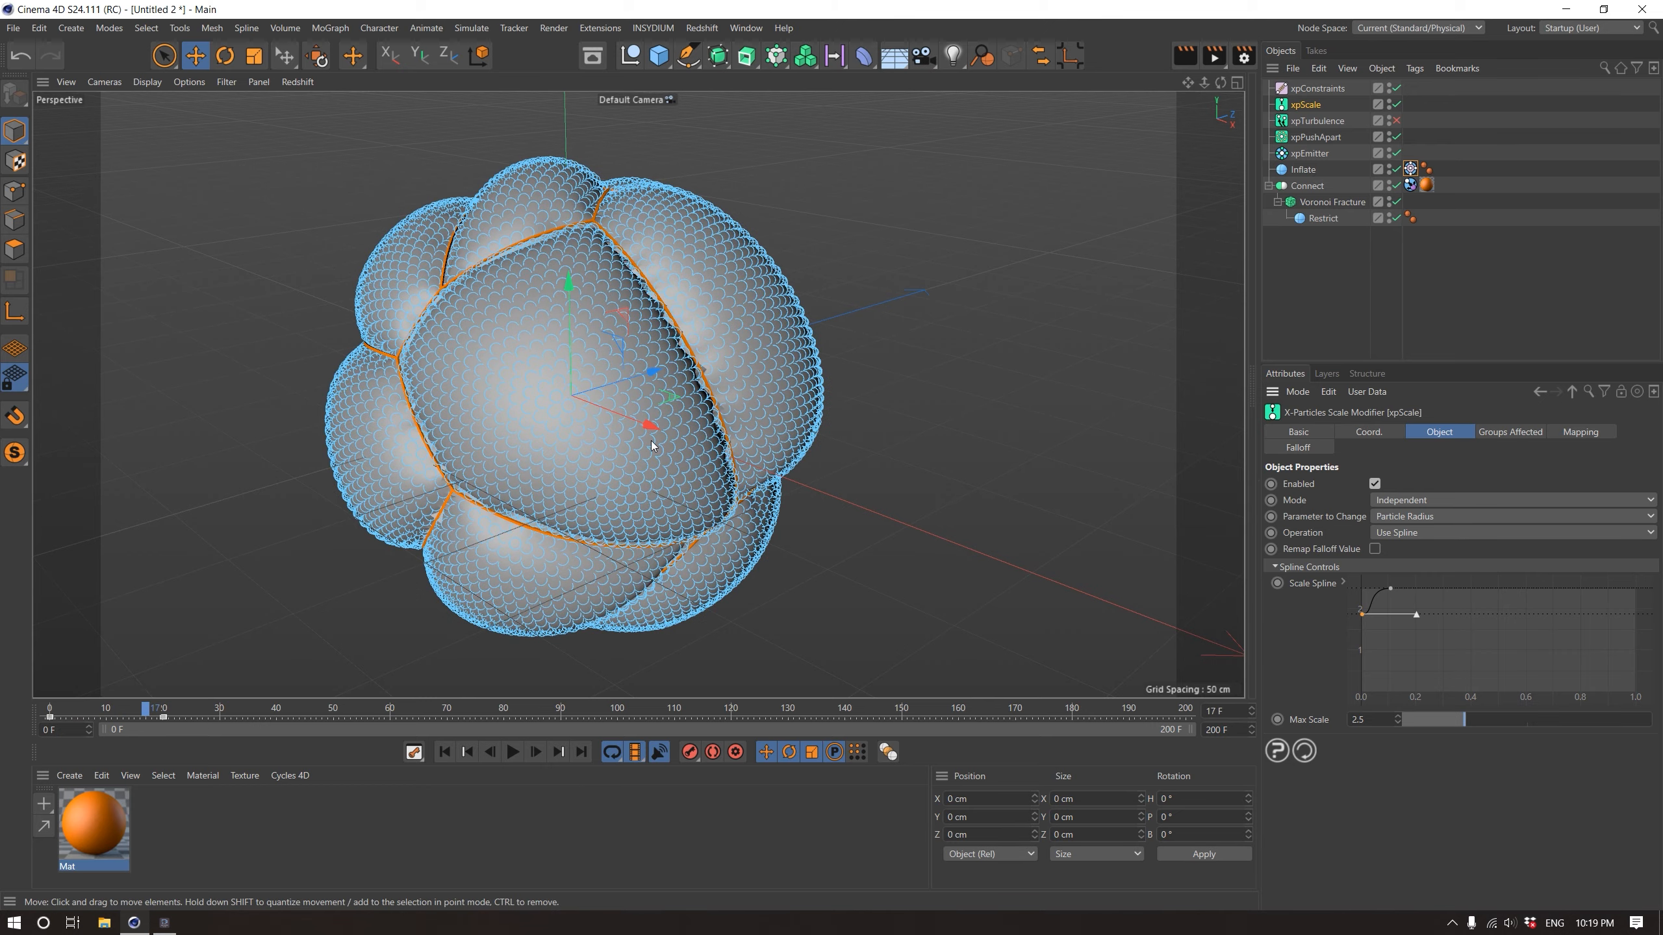
alt+drag(652, 445, 750, 445)
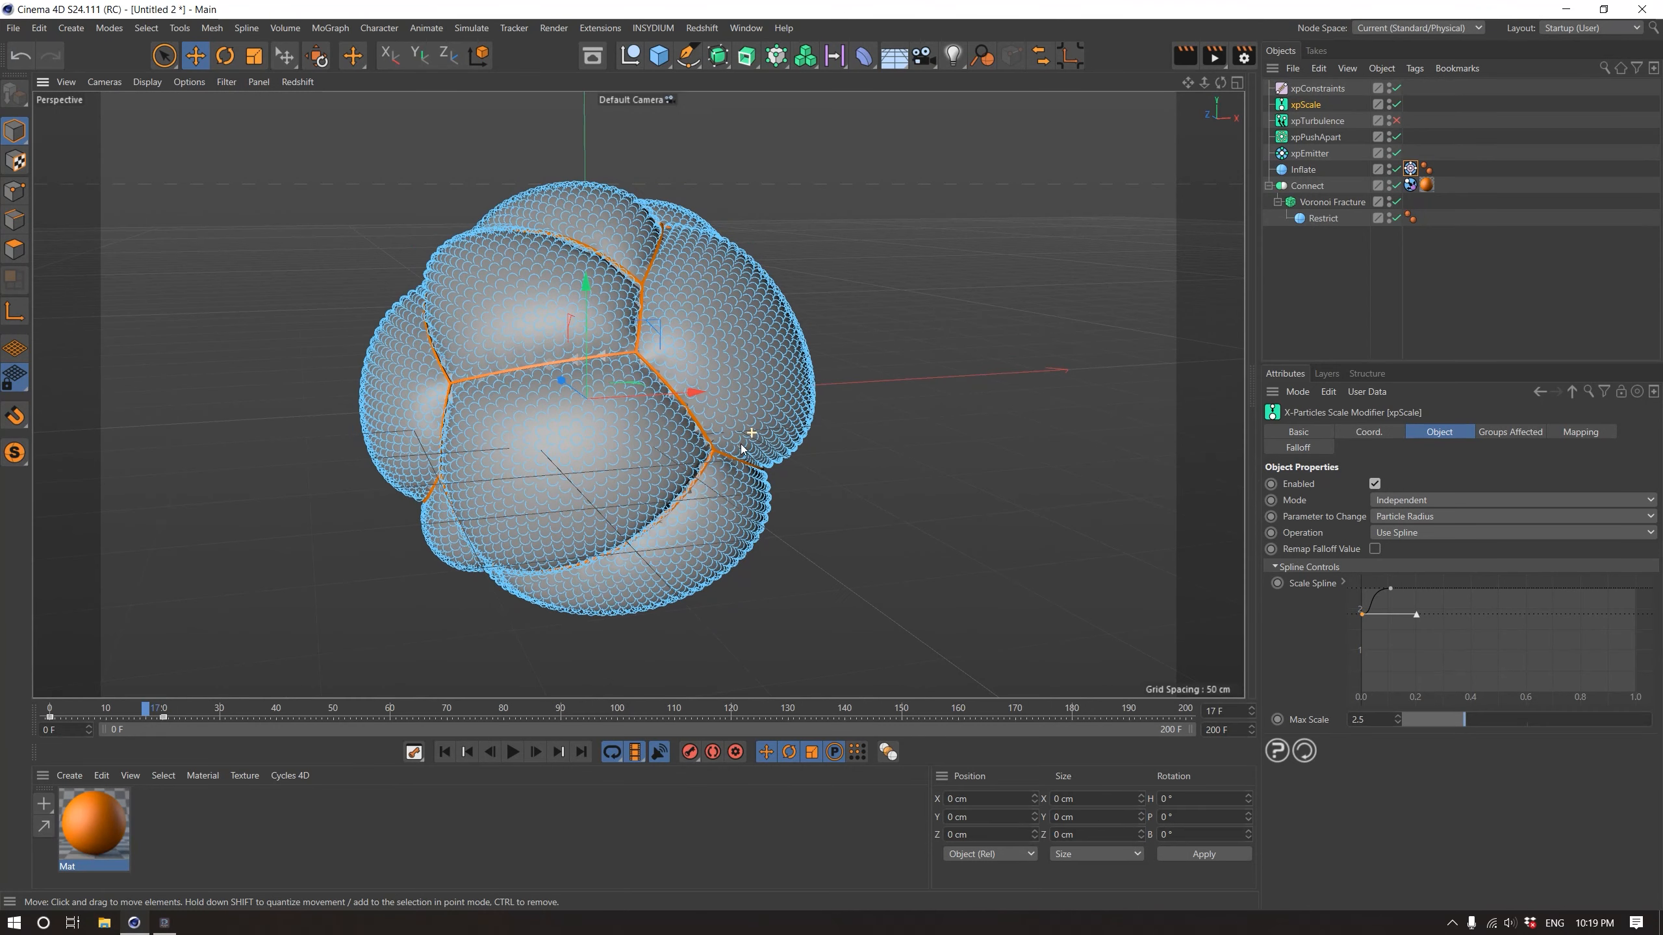
click(445, 752)
Add a MoGraph Matrix object and set its grid count to 1 on all three axes
click(1505, 246)
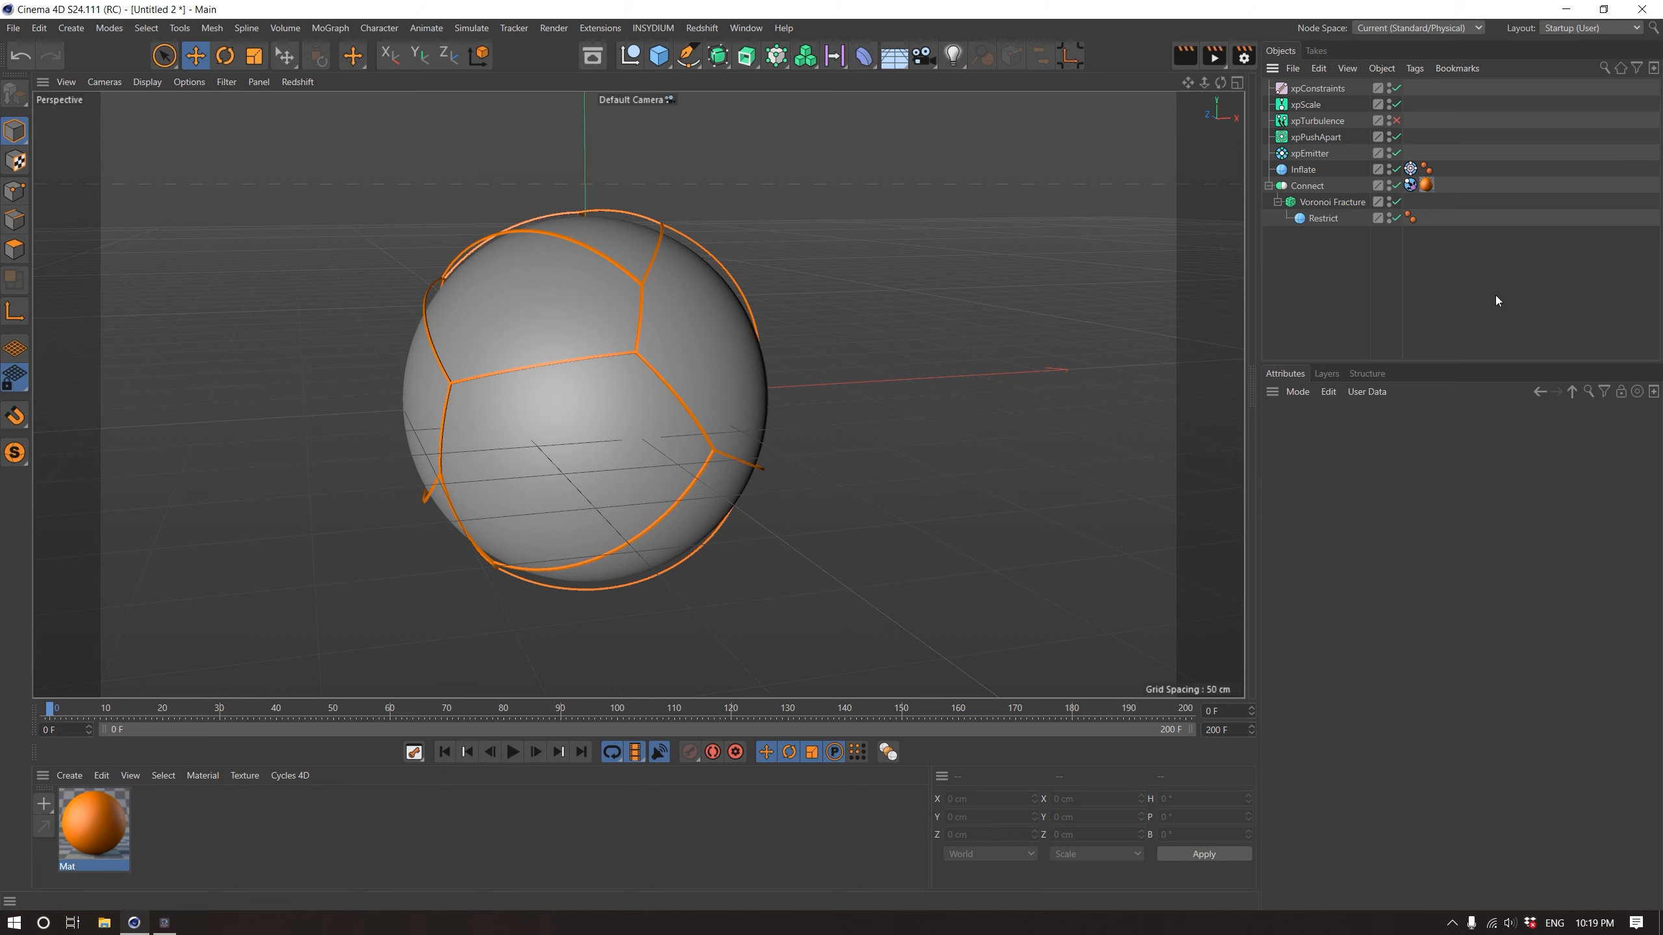
drag(778, 67, 859, 107)
click(765, 53)
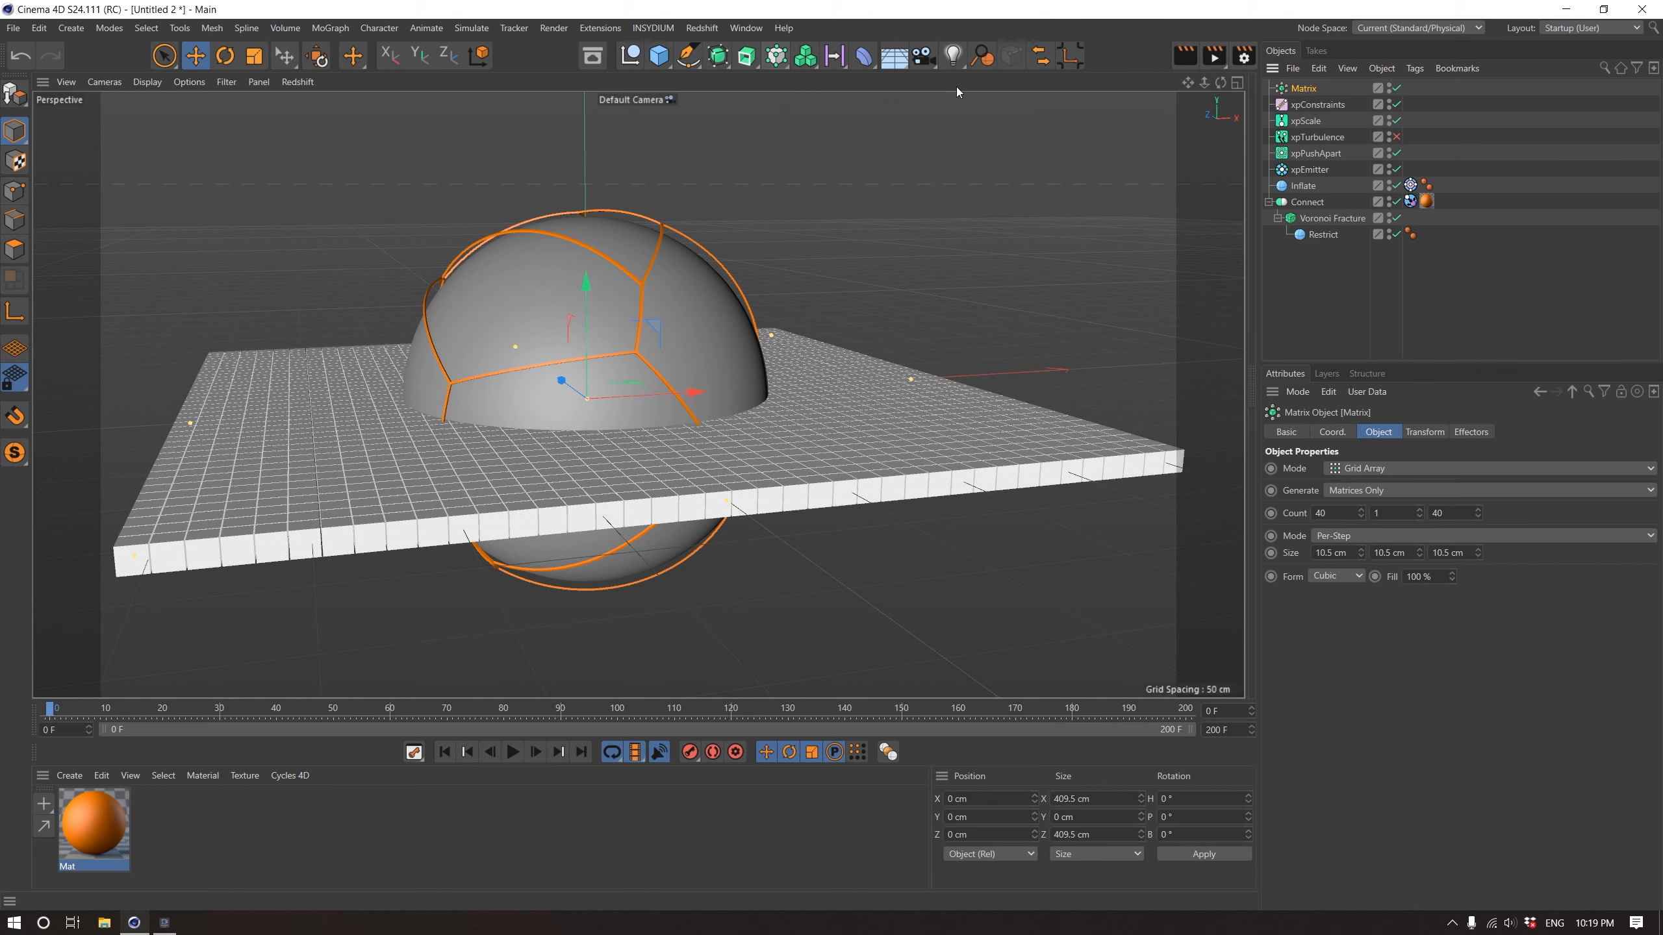
double_click(1458, 511)
text(1)
key(Return)
text(1)
key(Return)
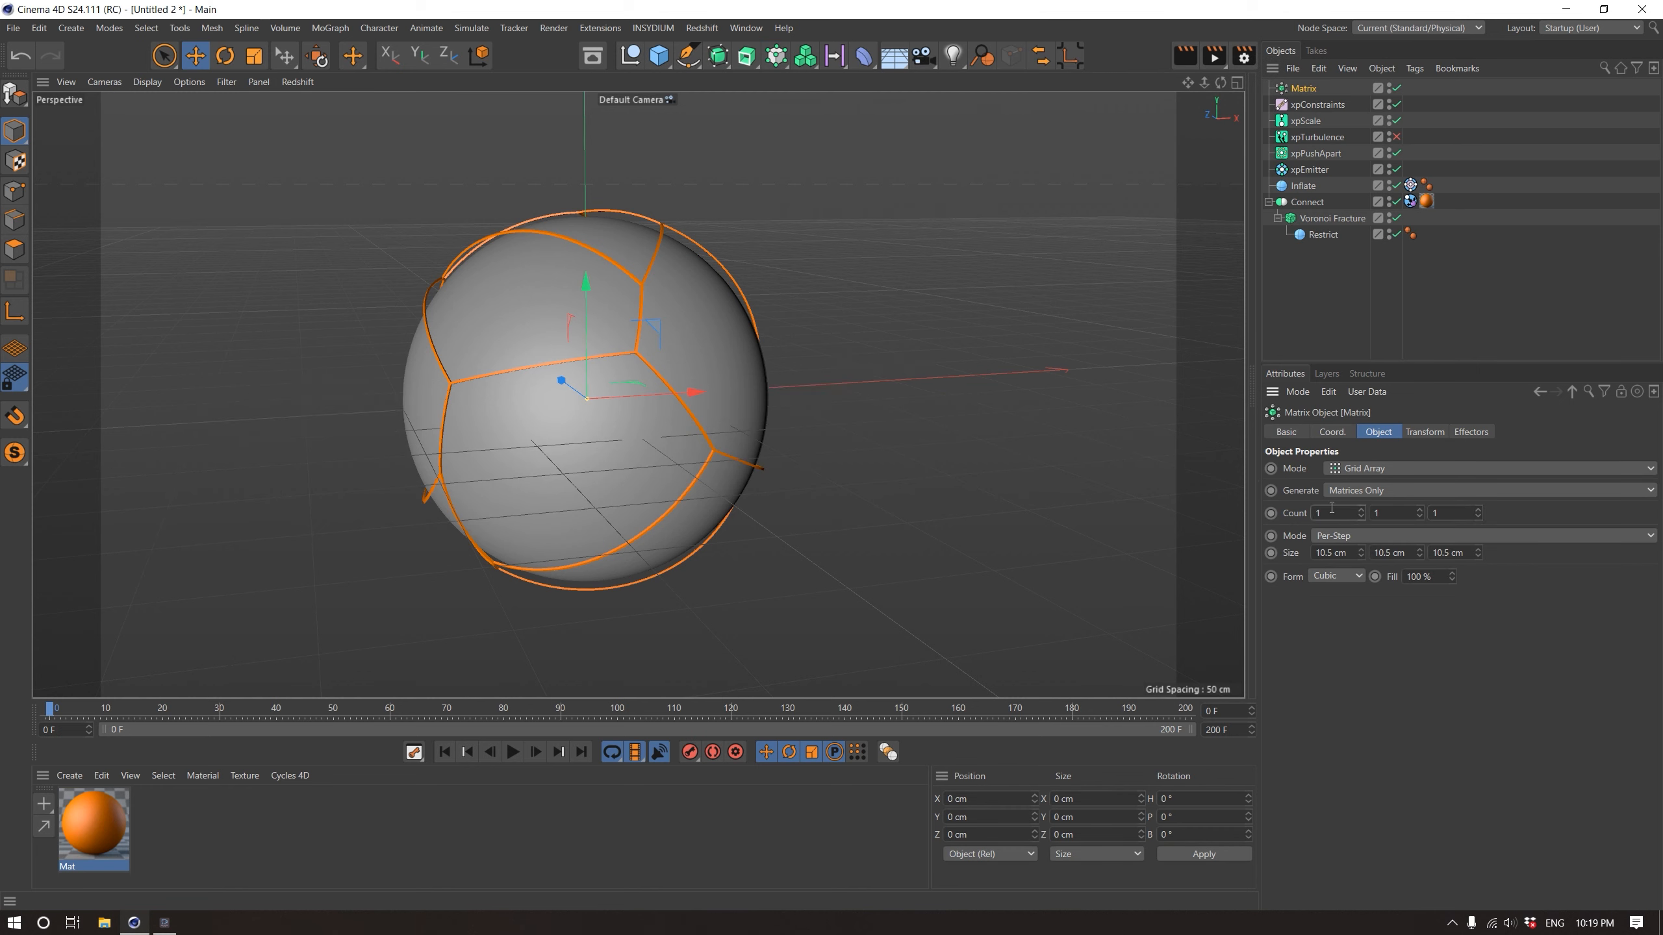
Set the Matrix's X count to 4 and its X size to 100 cm per step
drag(1345, 517, 1185, 534)
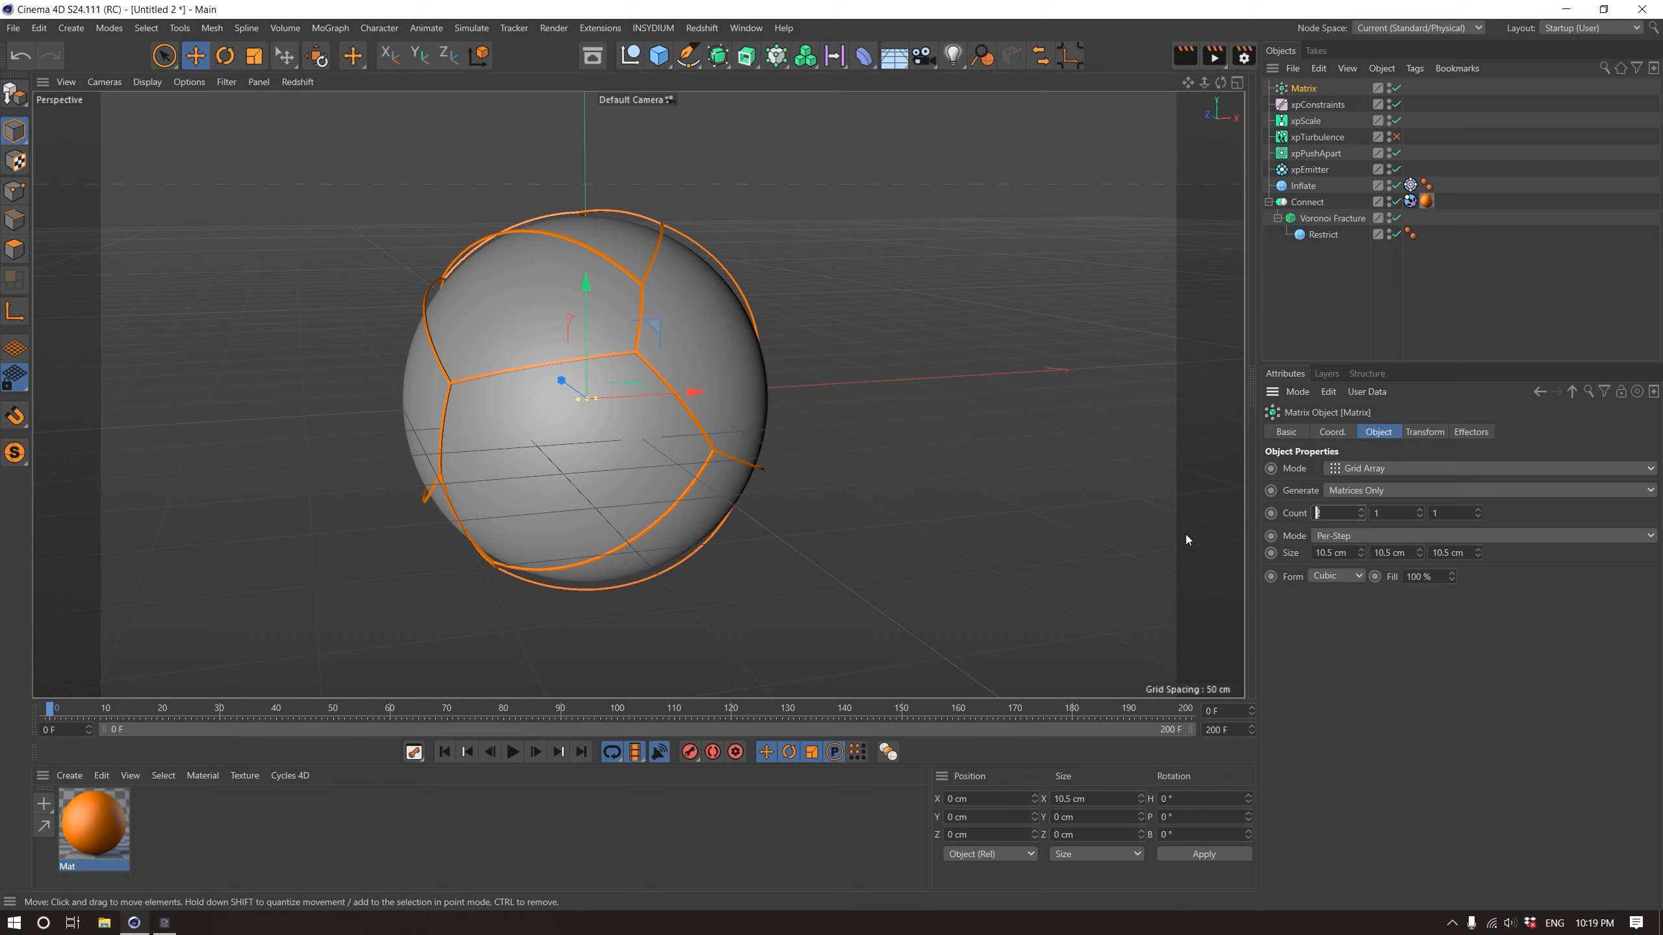
text(4)
key(Return)
click(1339, 554)
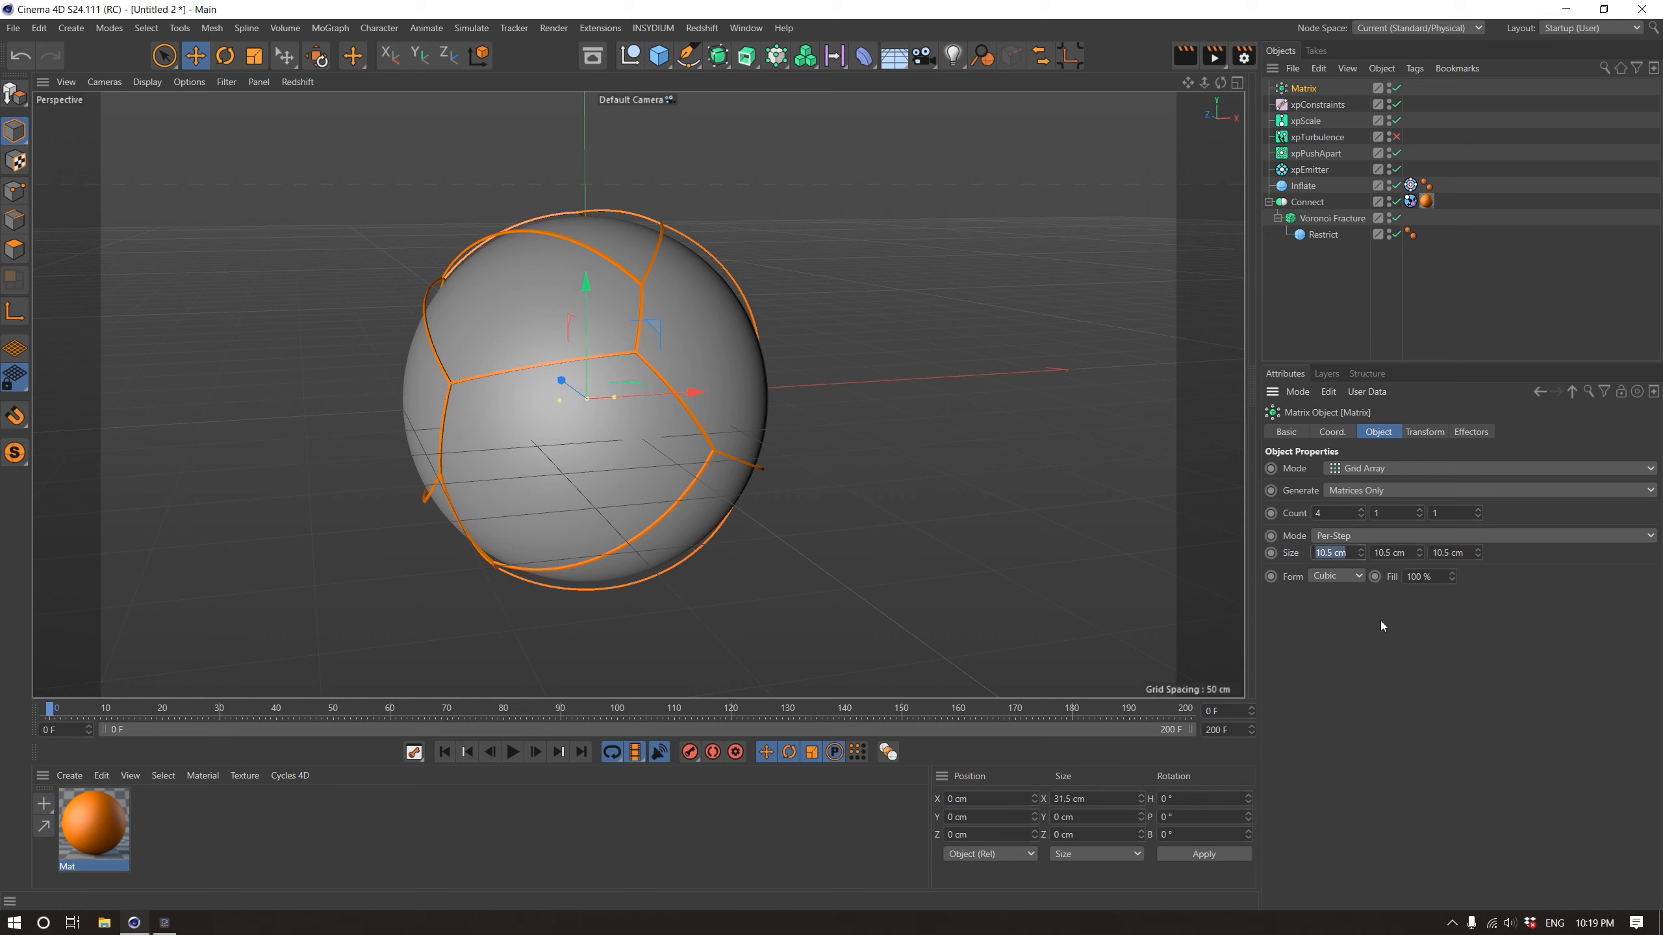
text(50)
click(1335, 554)
text(100)
key(Return)
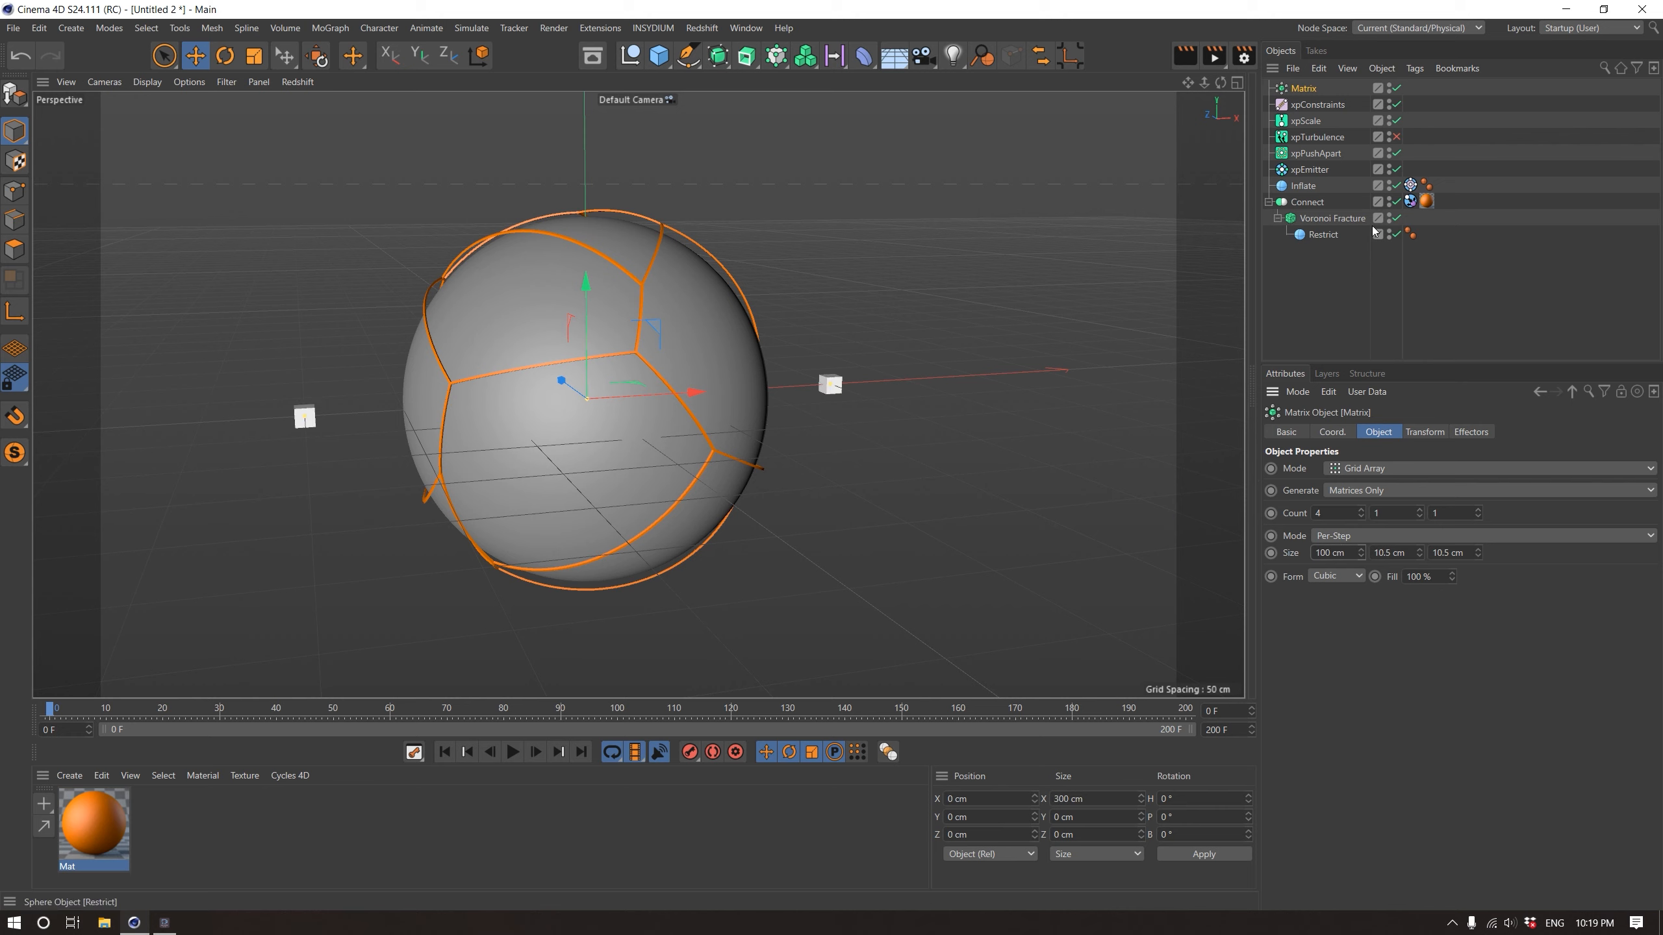
Add the Matrix as a source of the Voronoi Fracture and disable its Point Generator - Distribution source
click(1329, 218)
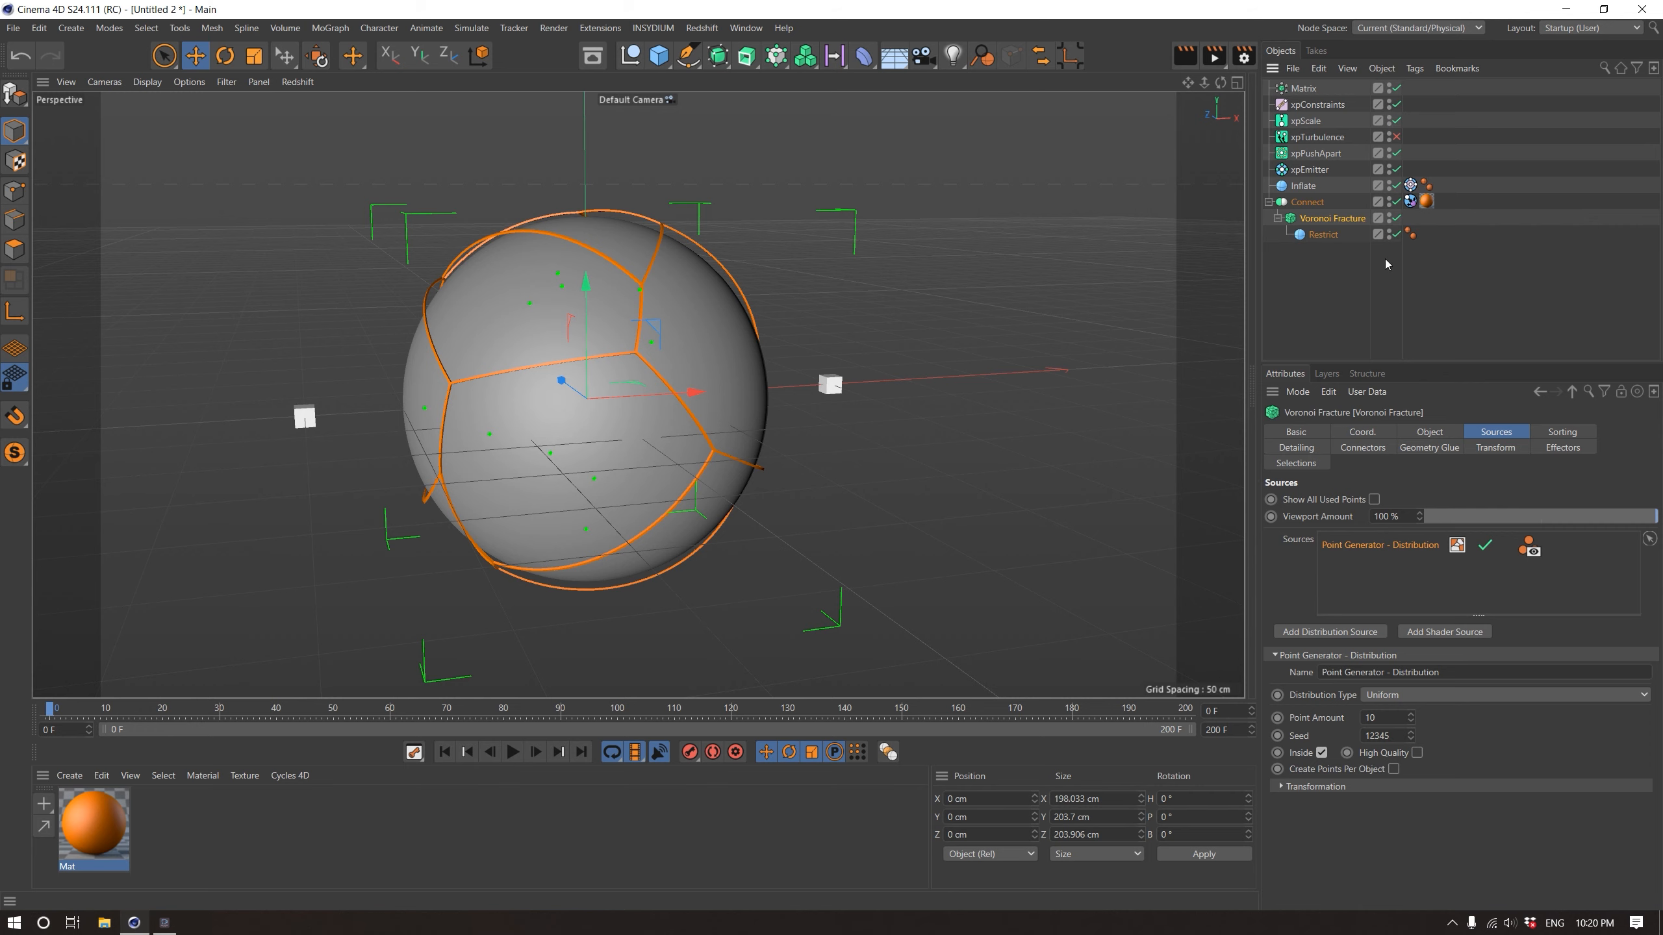
drag(1311, 92, 1394, 570)
click(1485, 547)
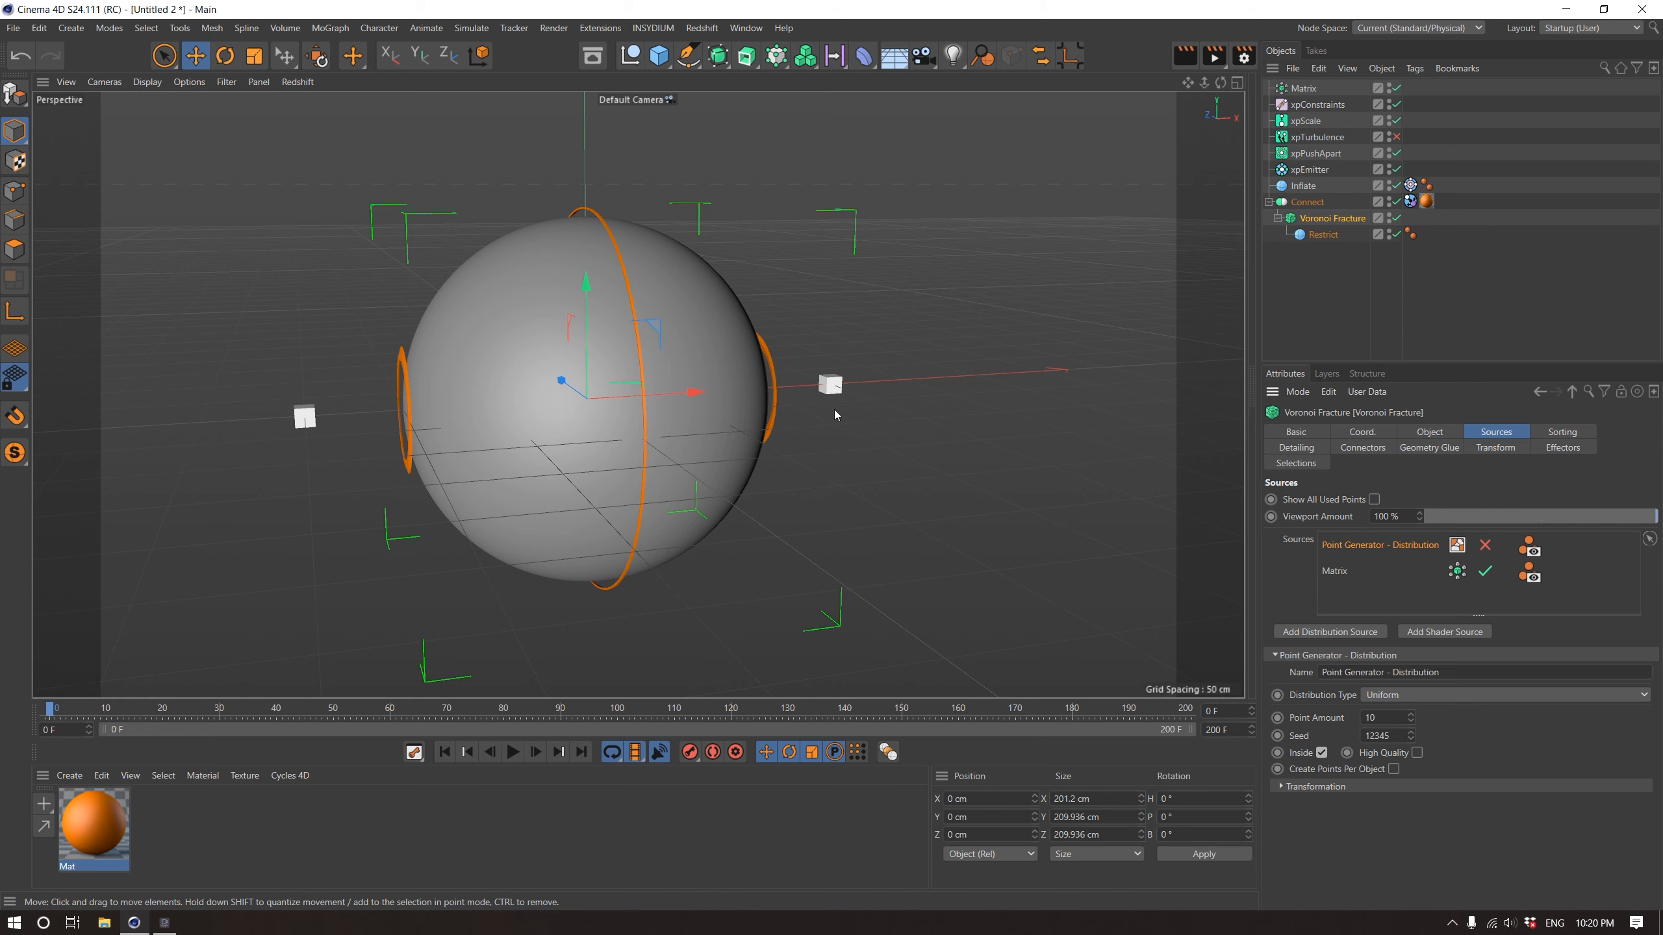
Try an X size of 80 cm for the Matrix, settle on 50 cm, and raise its Y count by one
click(1304, 88)
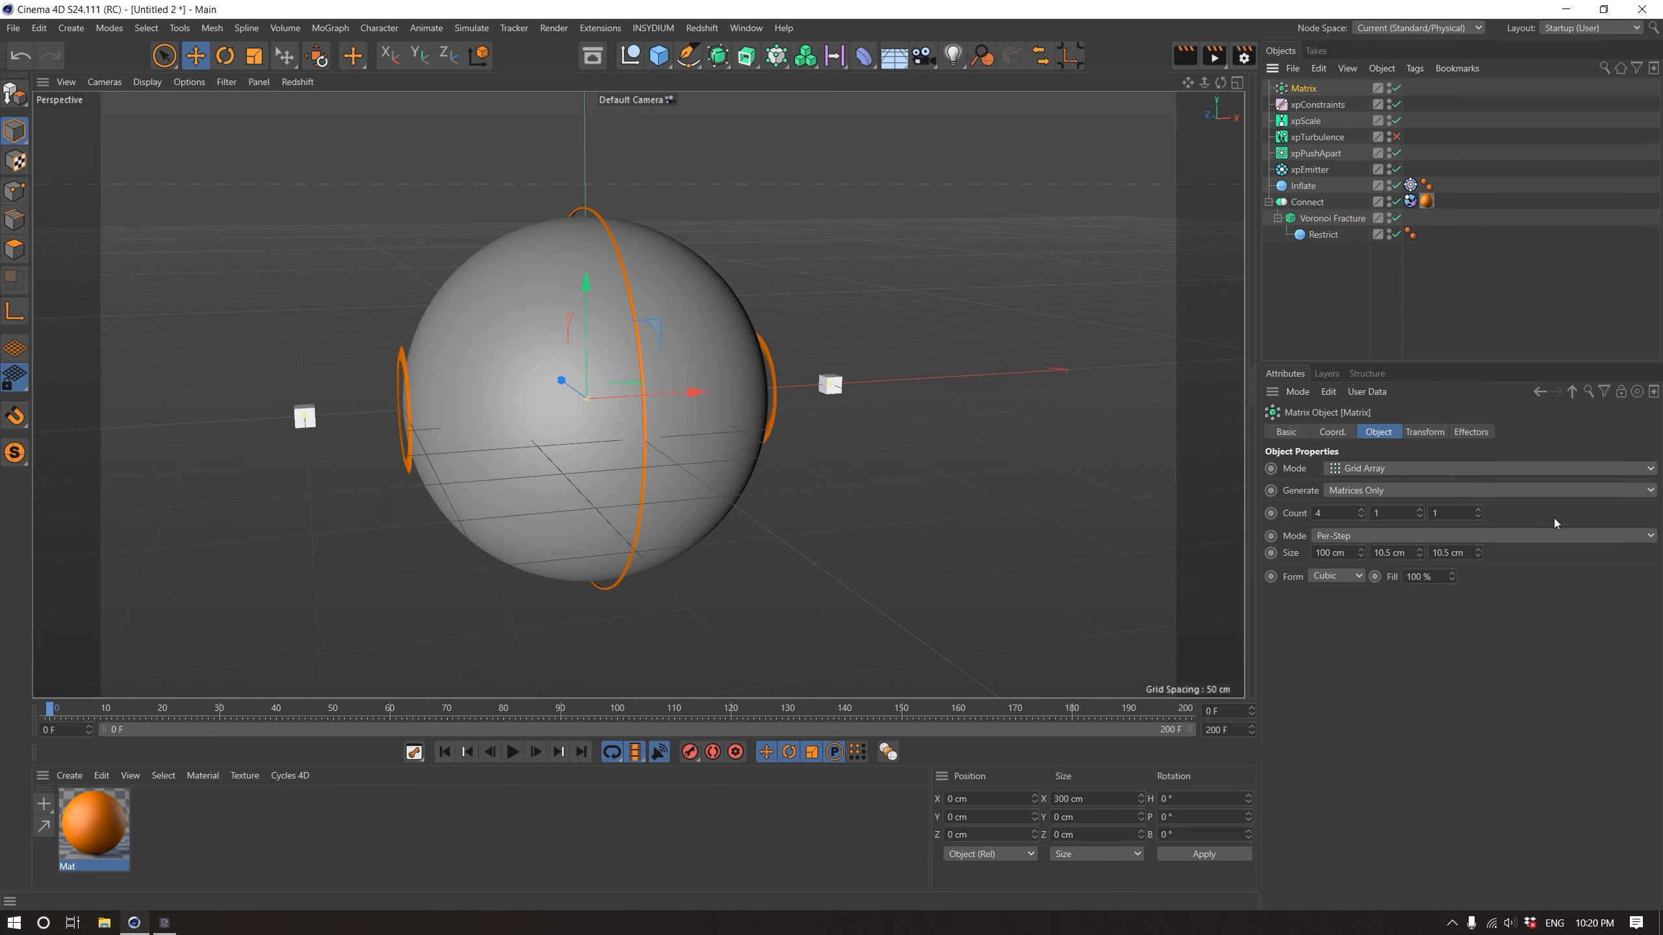
click(1339, 555)
text(80)
key(Return)
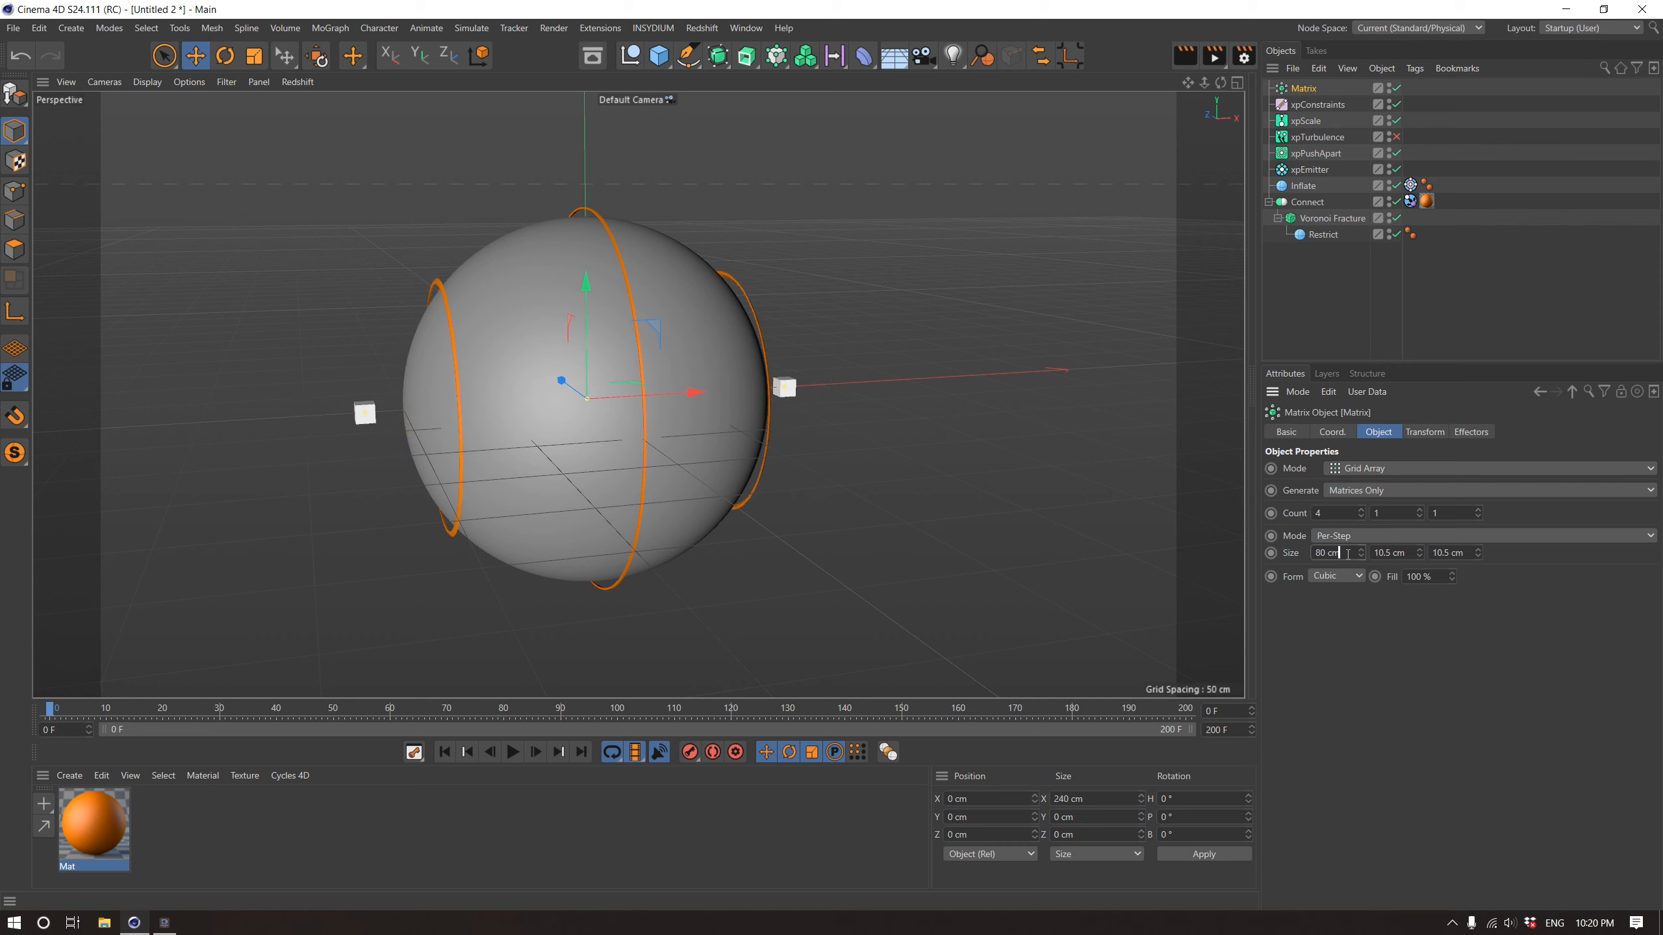
text(50)
key(Return)
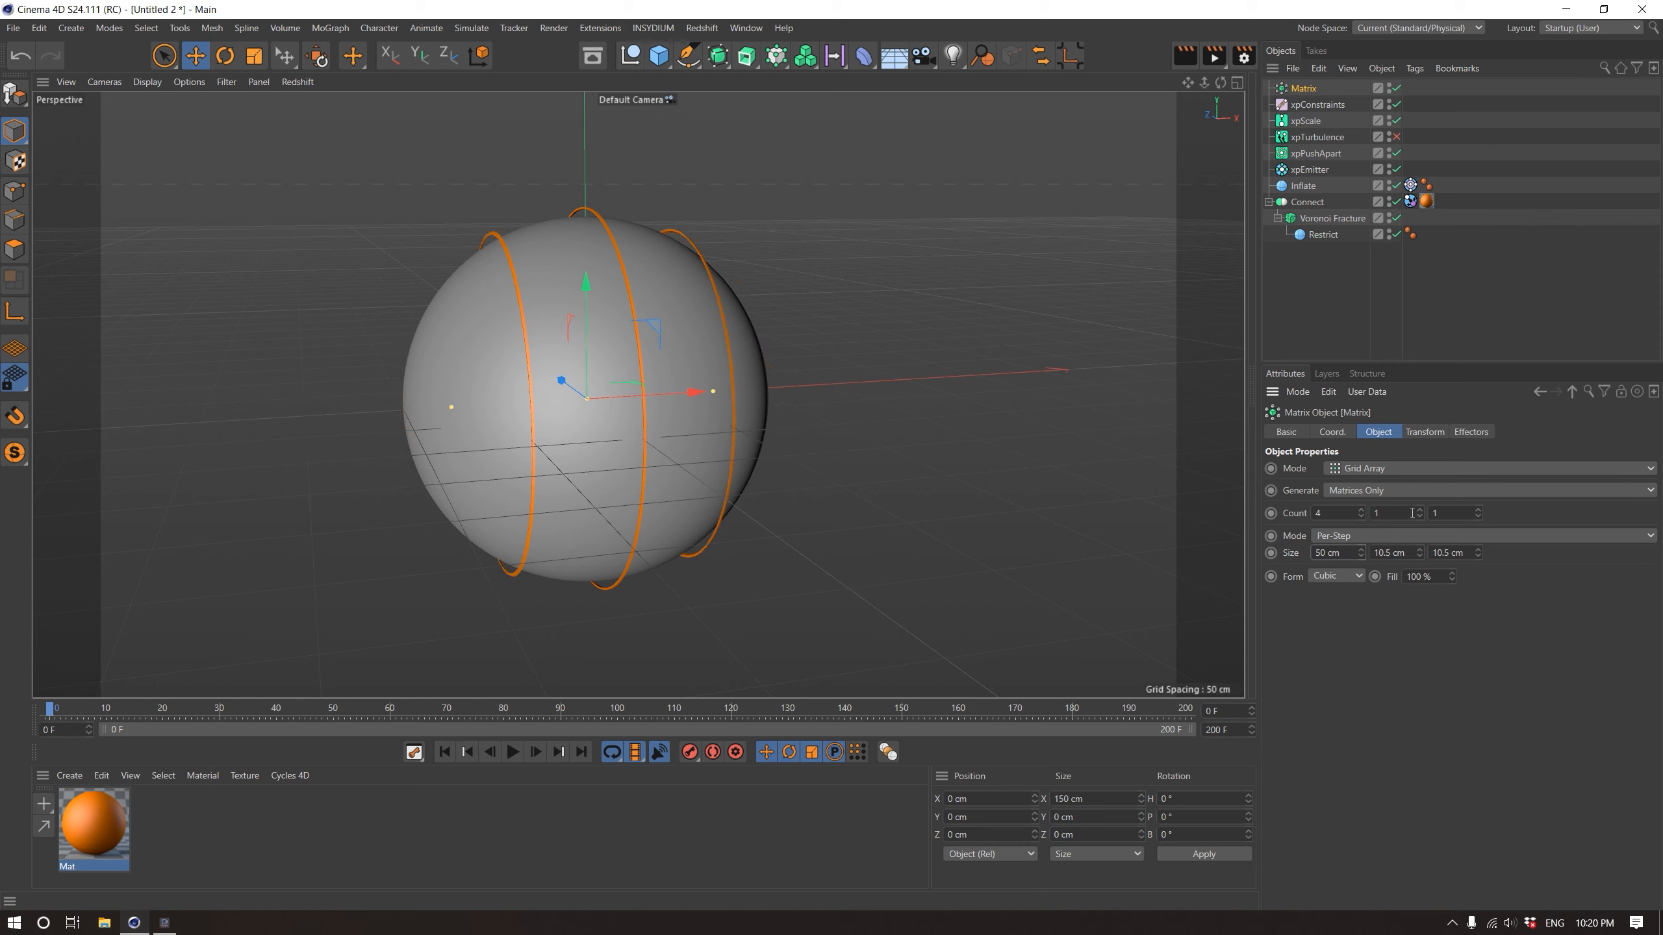
click(1419, 509)
Deselect everything and preview the simulation with the Matrix-based fracture up to frame 20
click(1507, 274)
click(512, 752)
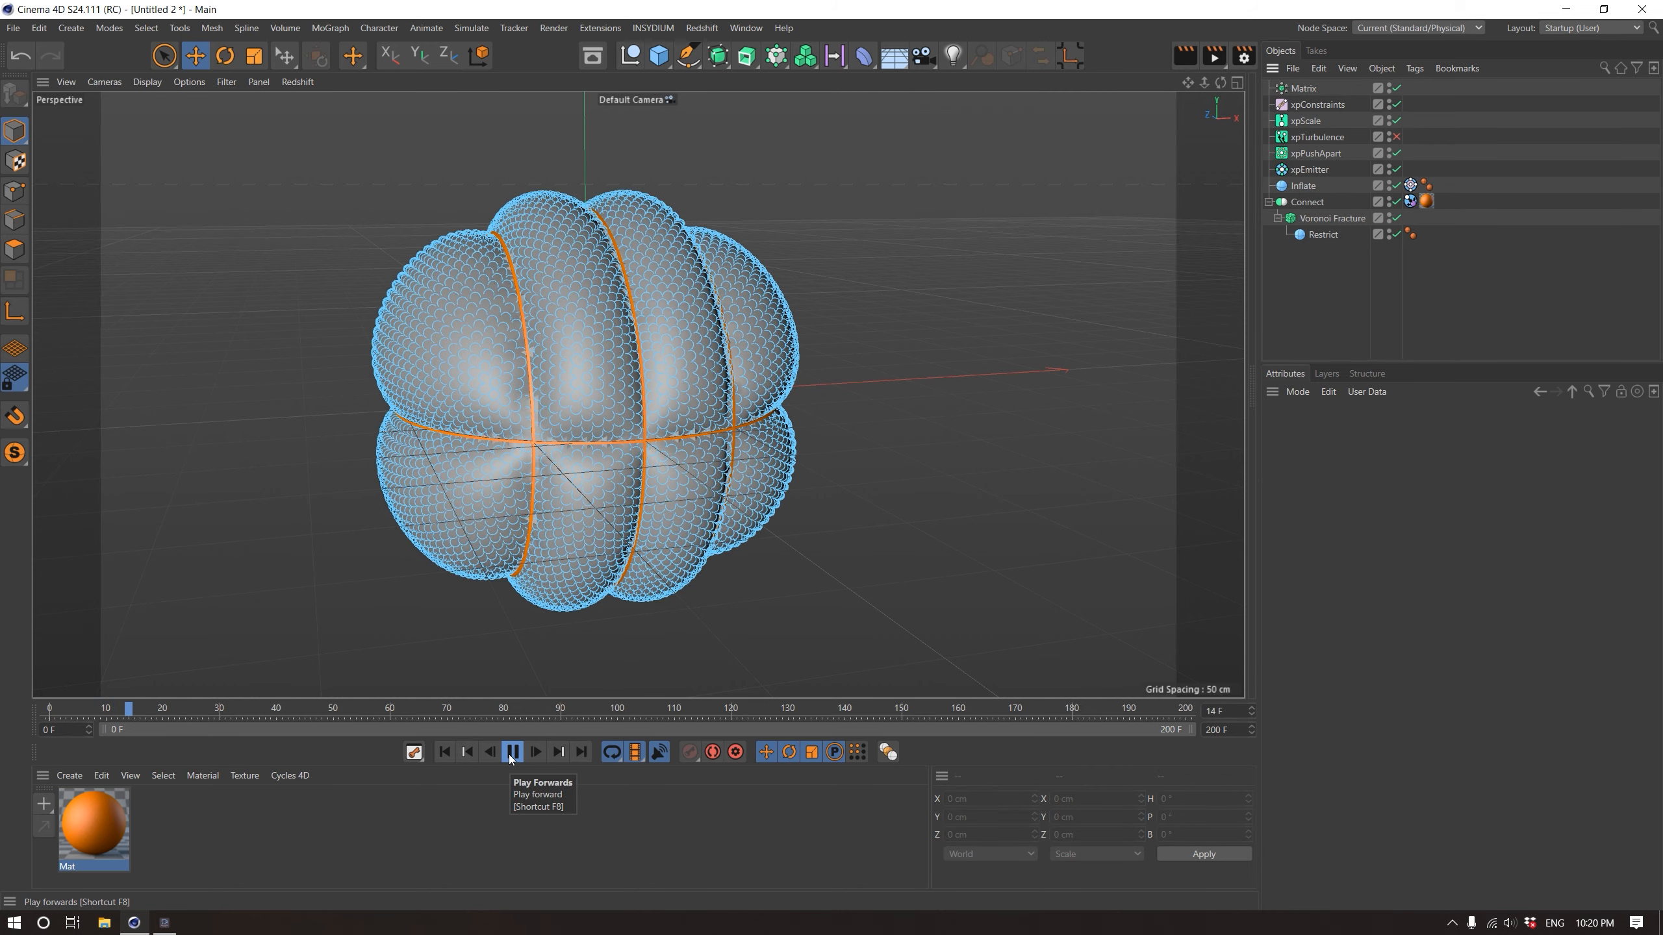
click(512, 752)
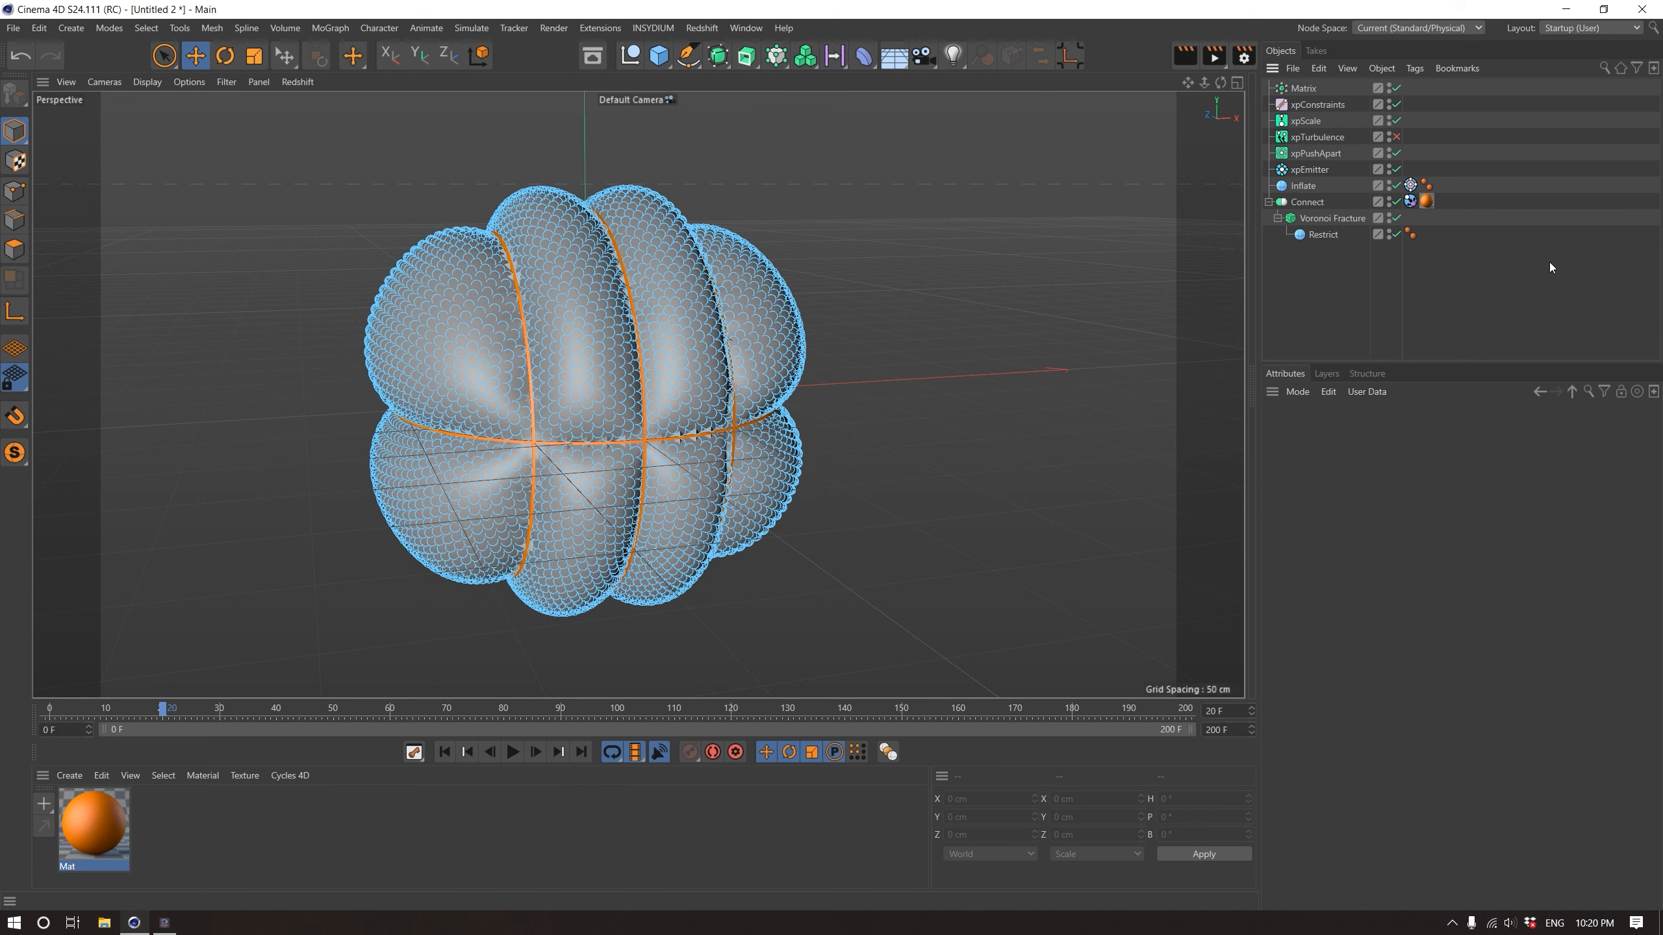
Hide the xpEmitter's particles in the viewport, replay the simulation to check the bare mesh, and return to frame 0
click(1389, 168)
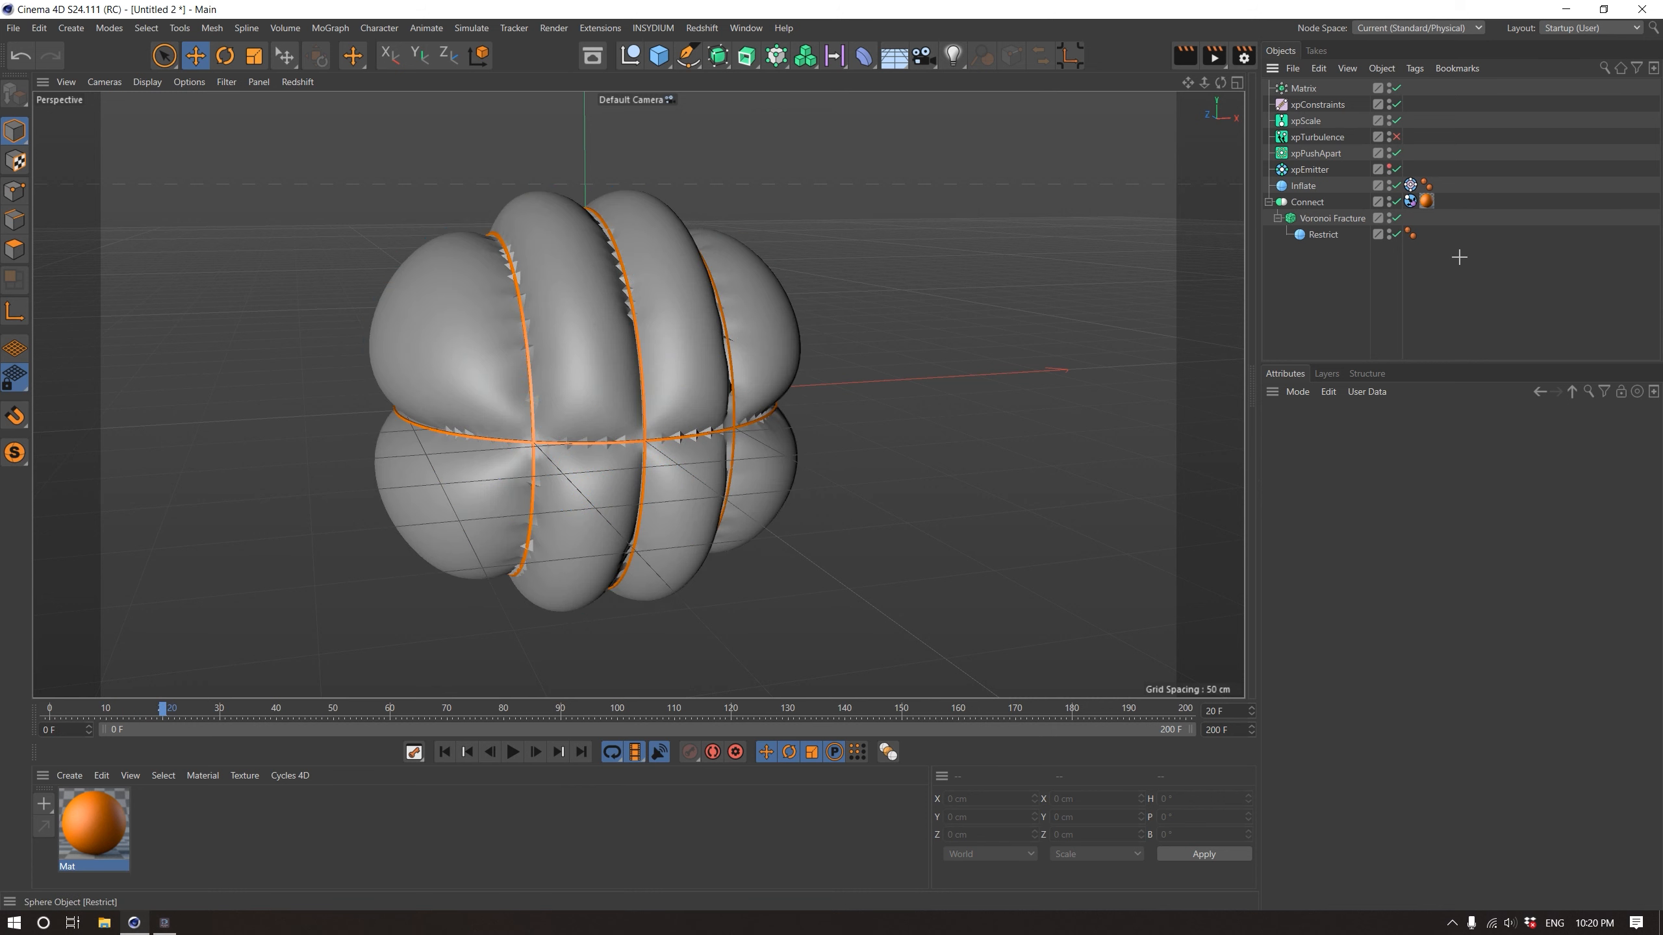
click(446, 753)
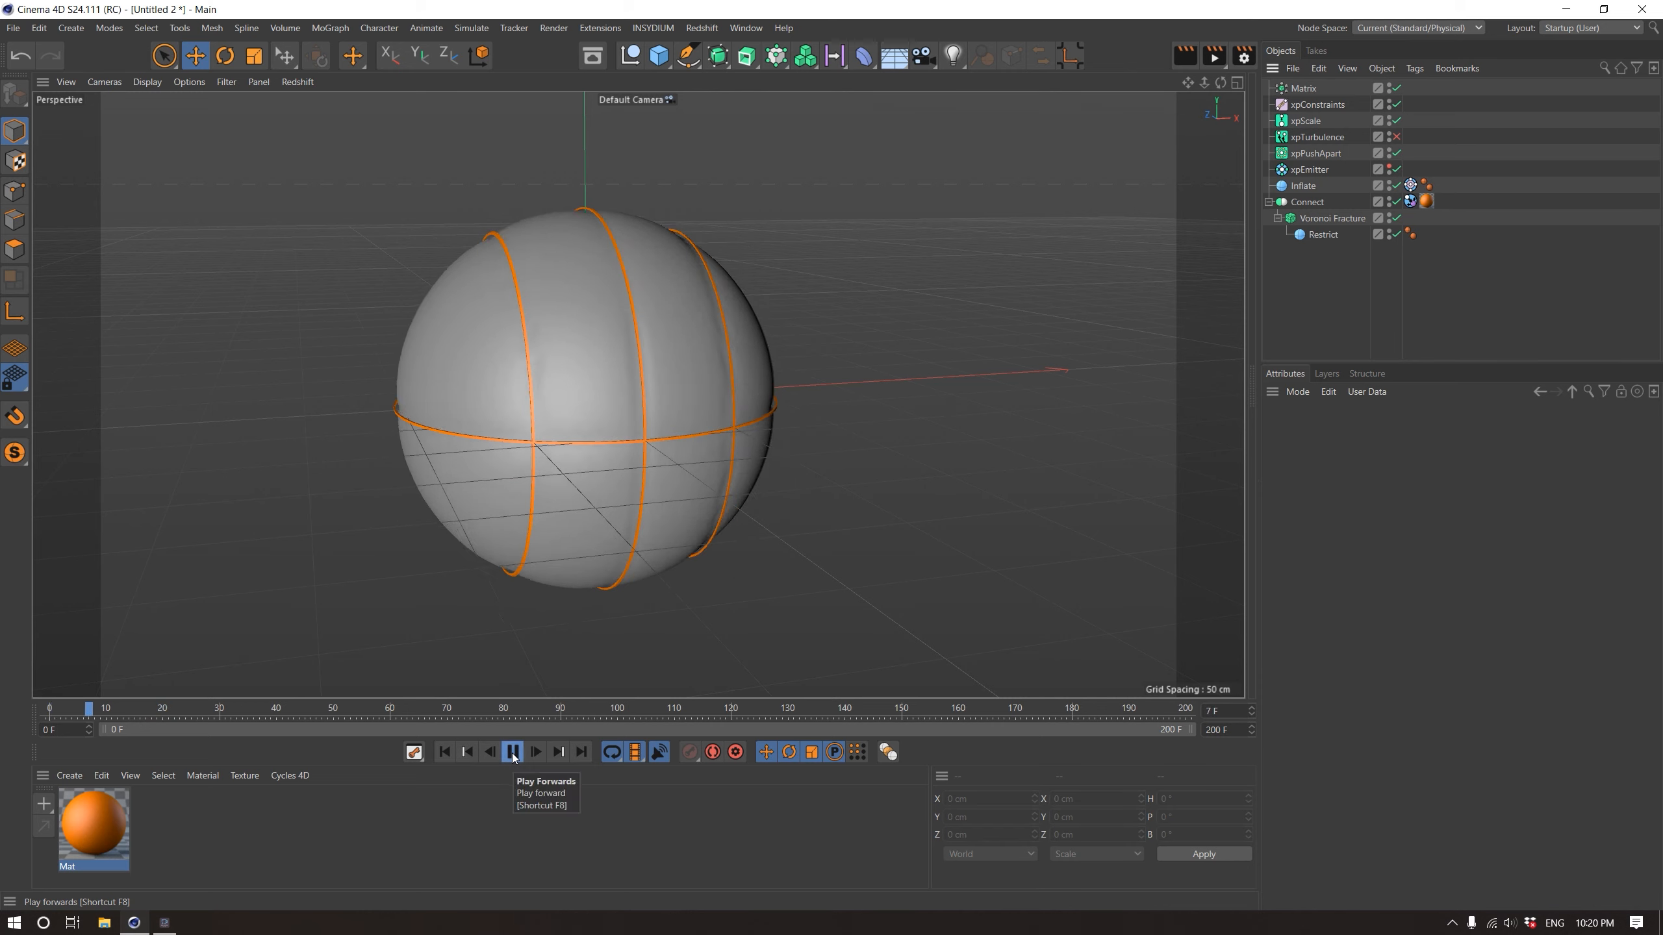
click(513, 753)
click(445, 752)
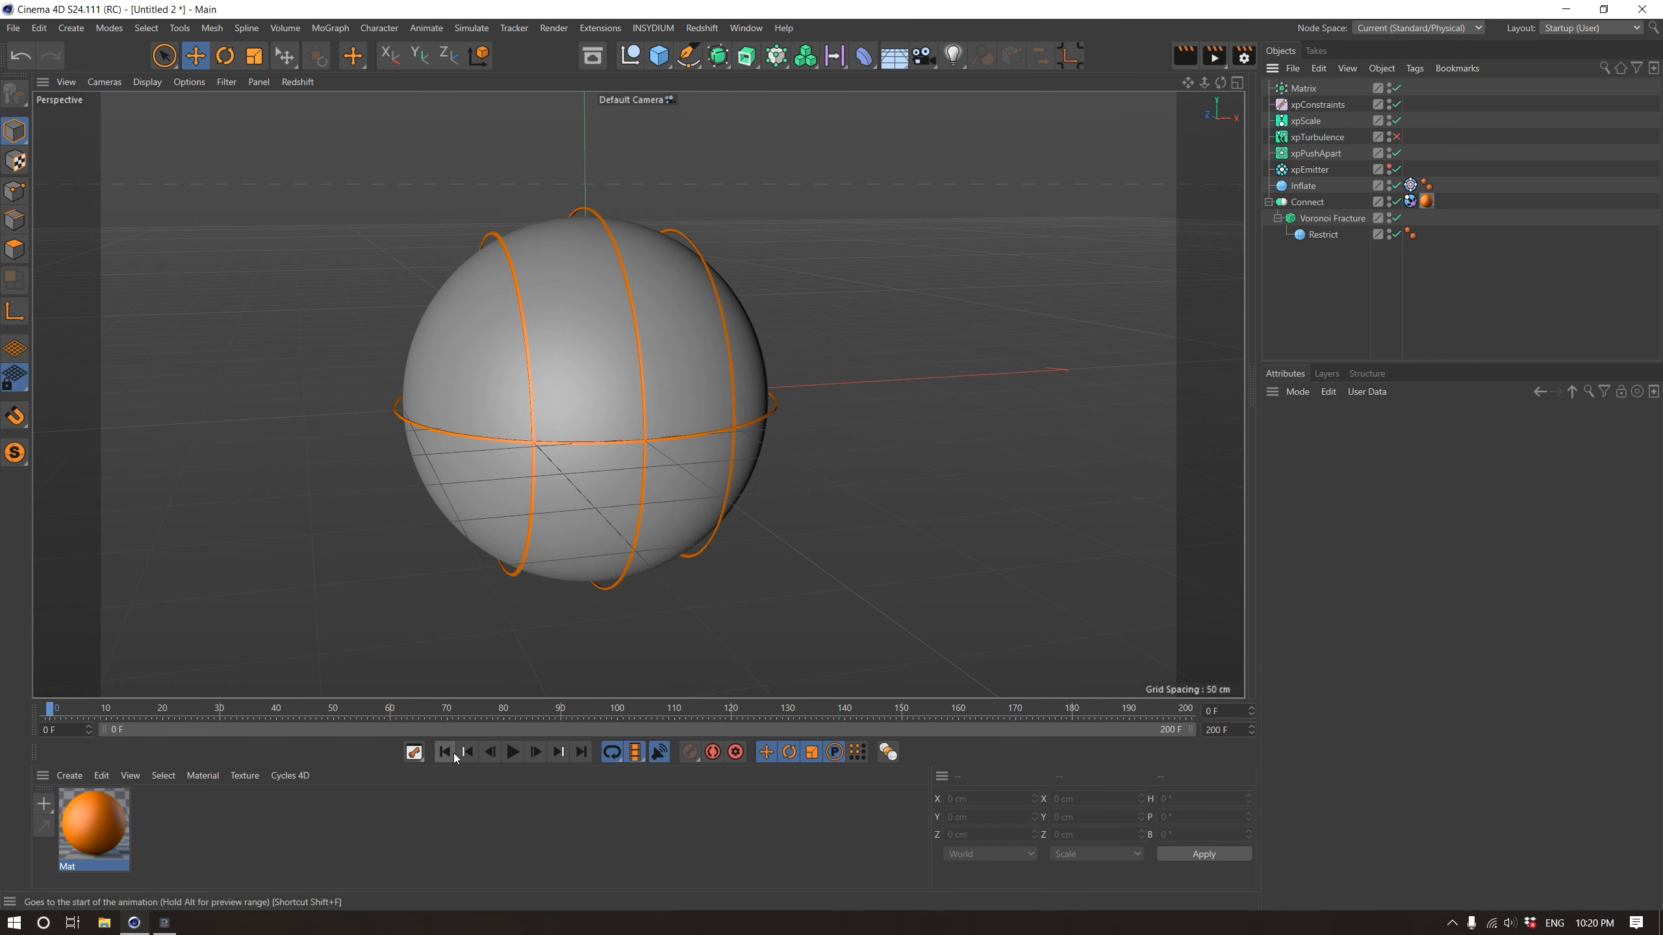
Enable Connect on Collision in the Connect object's X-Particles Collider tag, preview the simulation to about frame 21, and return to frame 0
click(1410, 201)
click(1373, 647)
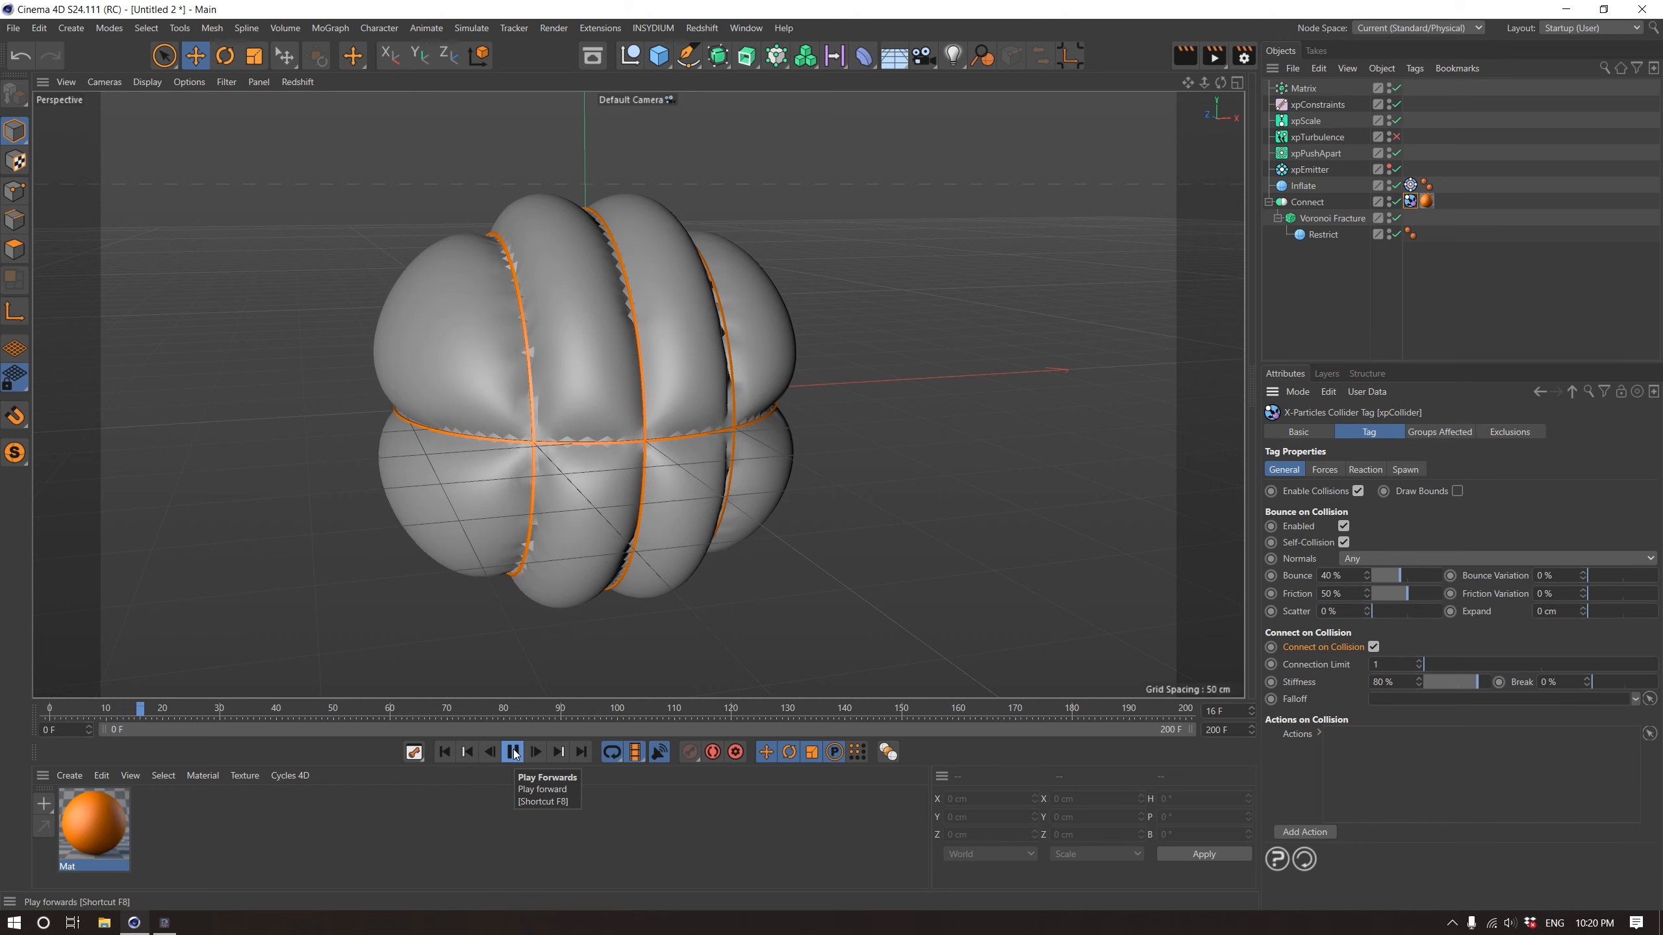
click(514, 753)
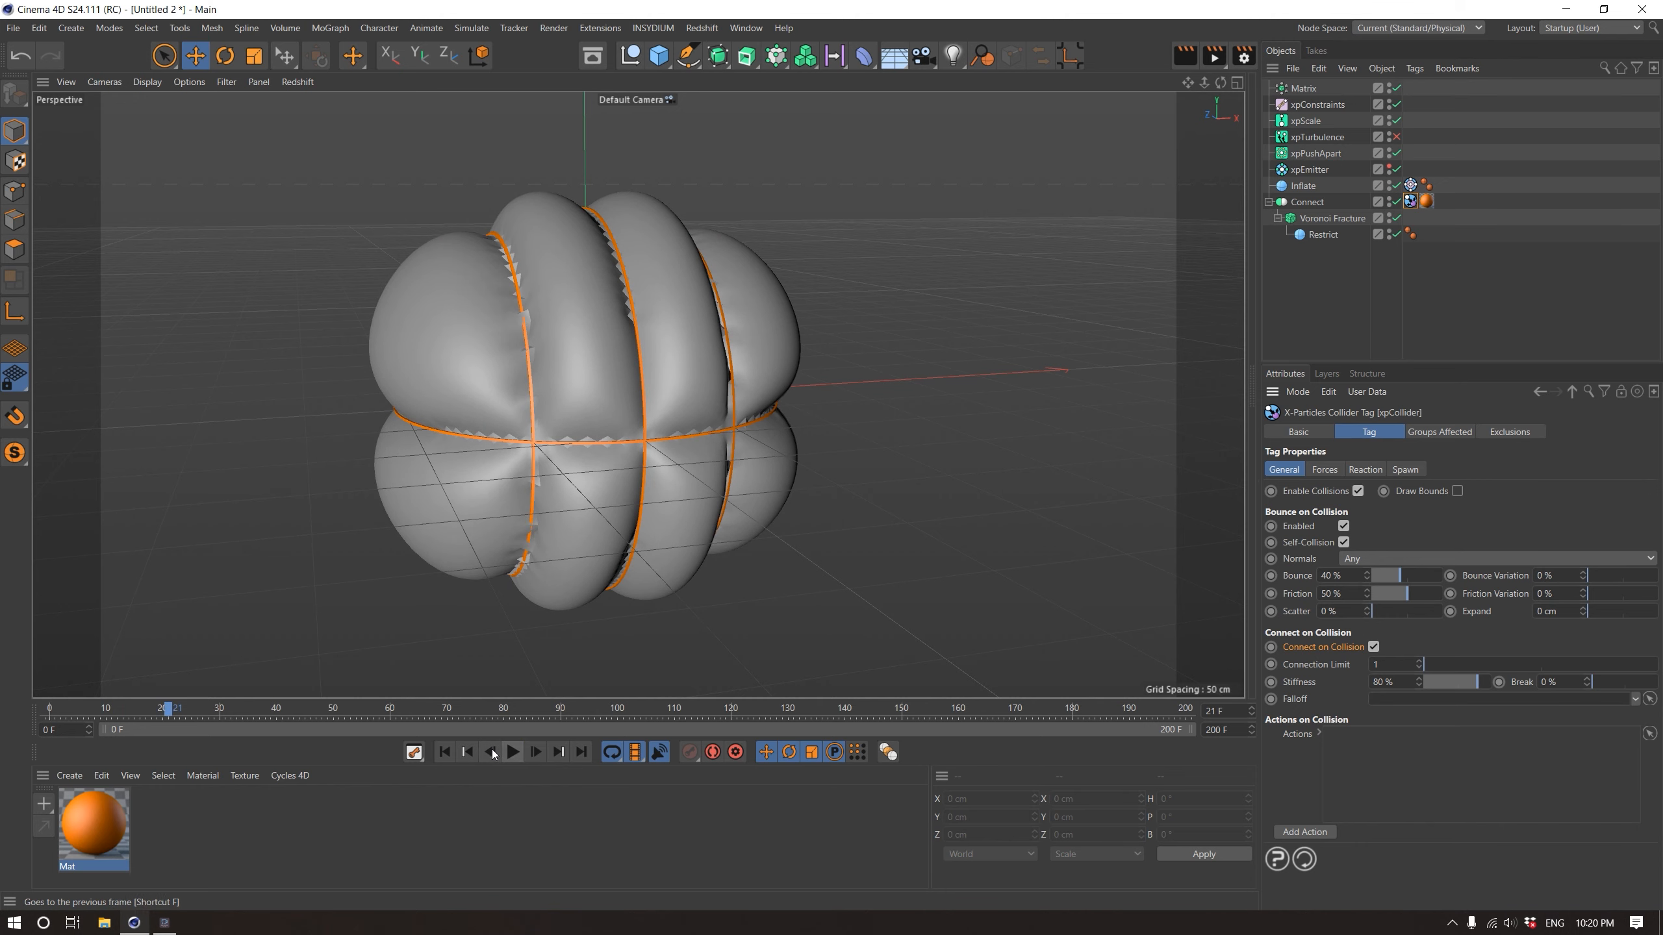
click(444, 753)
Rotate the Matrix to a bank angle of about 34° so the fracture cuts run diagonally across the sphere
click(631, 432)
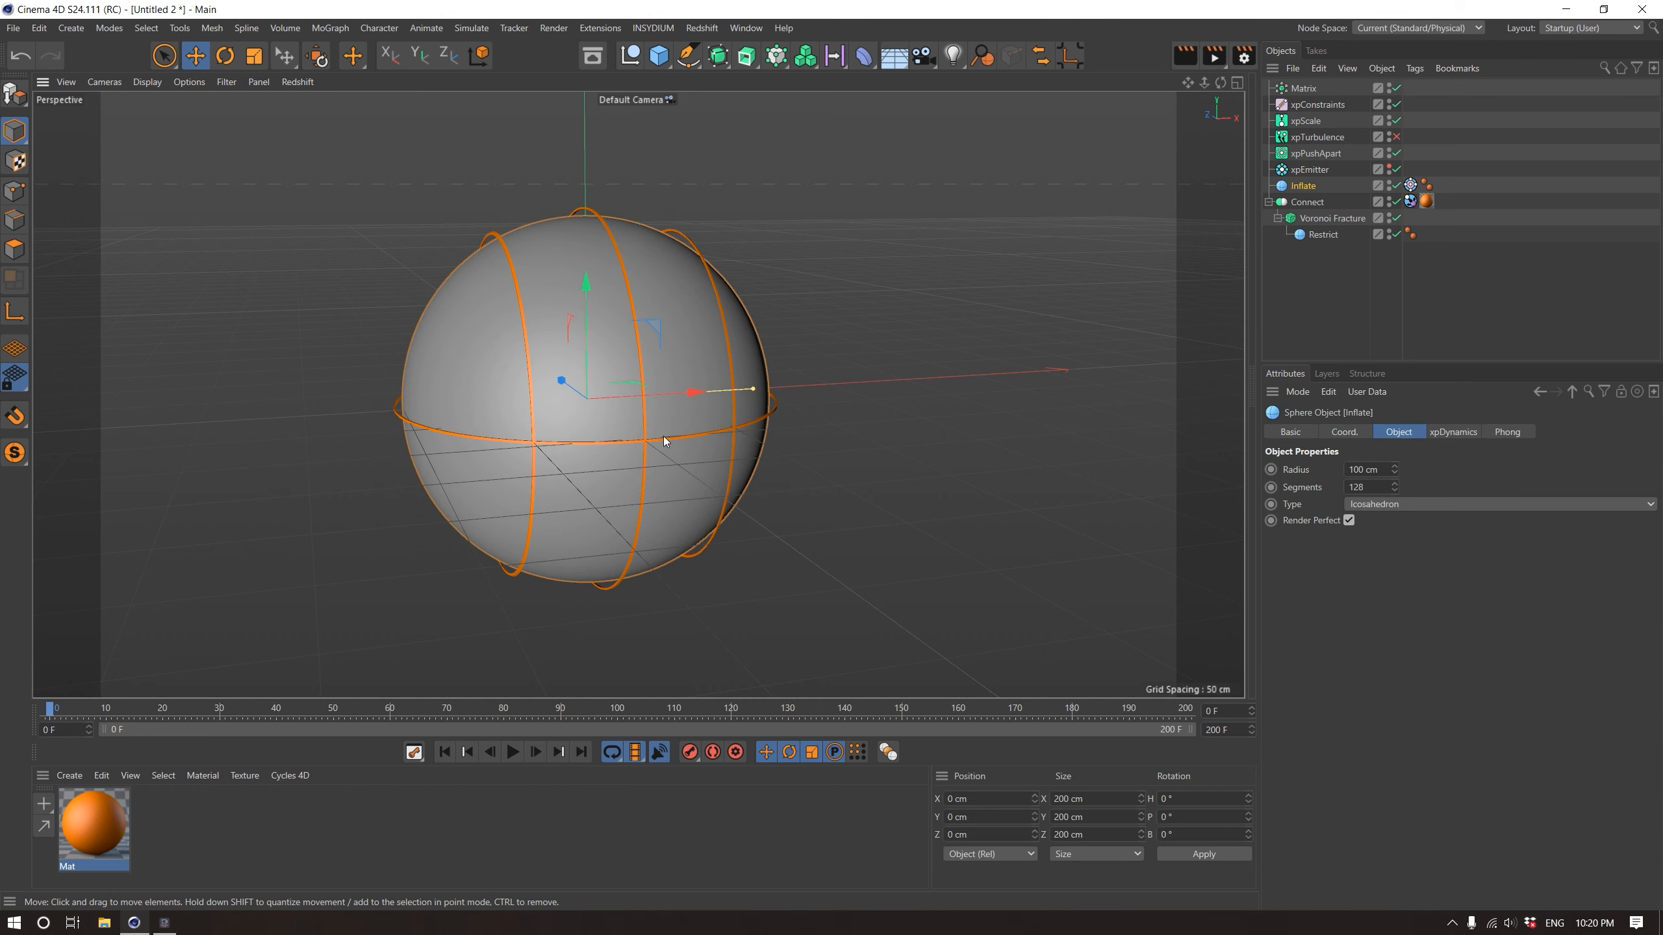
alt+drag(666, 438, 628, 439)
click(1301, 89)
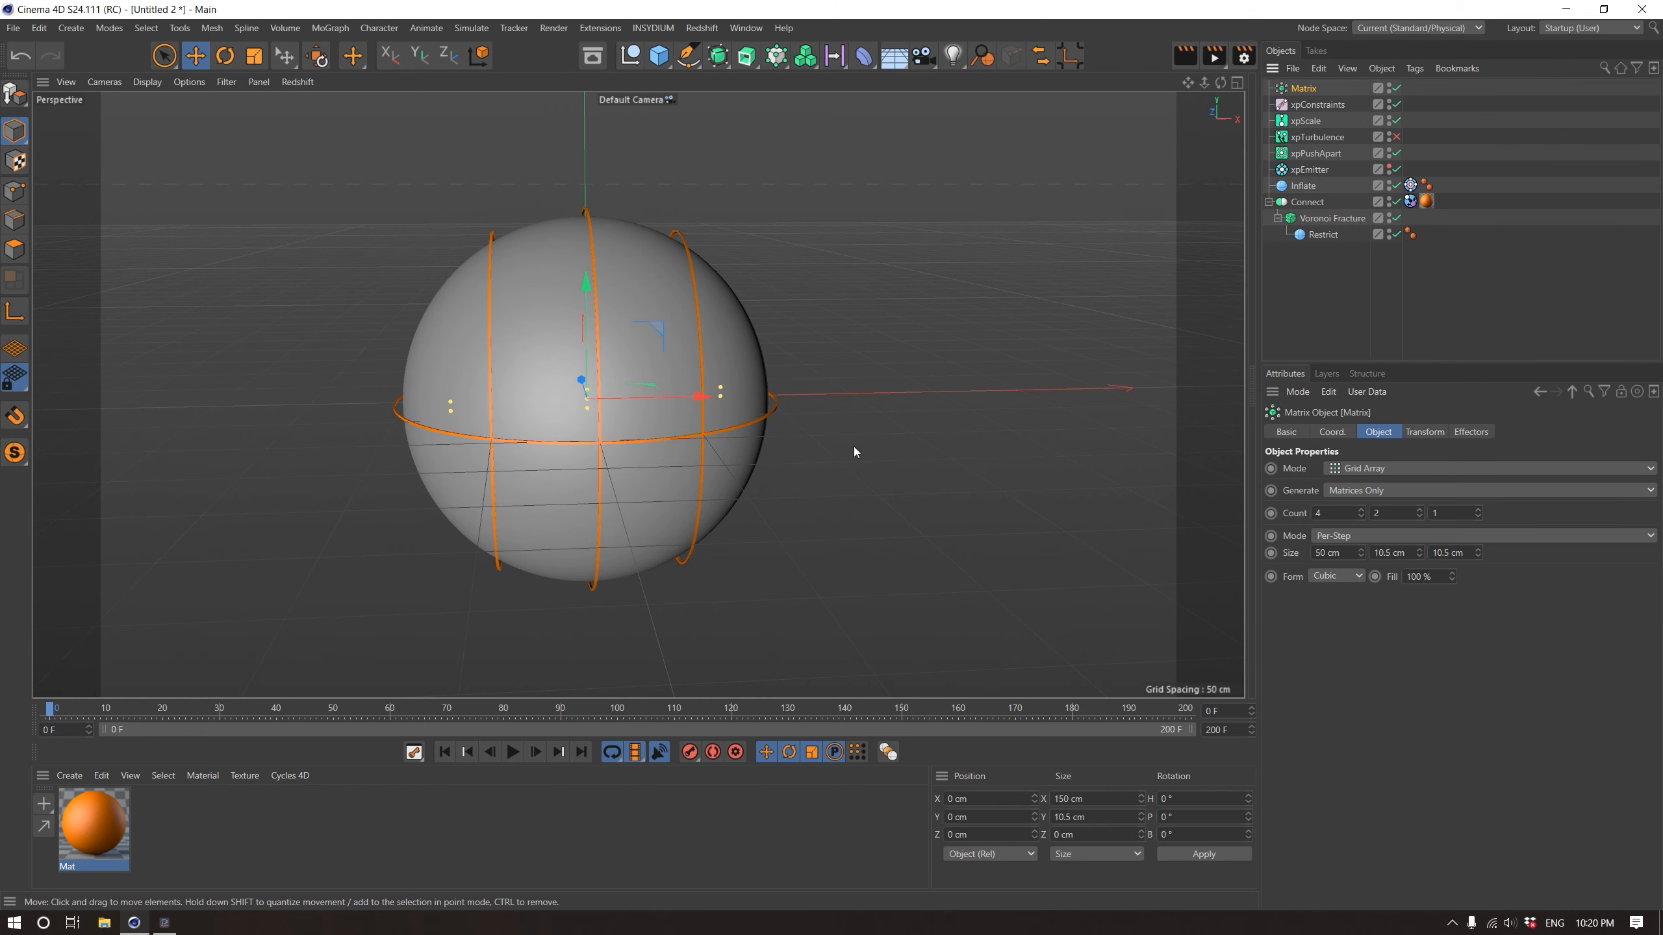
key(r)
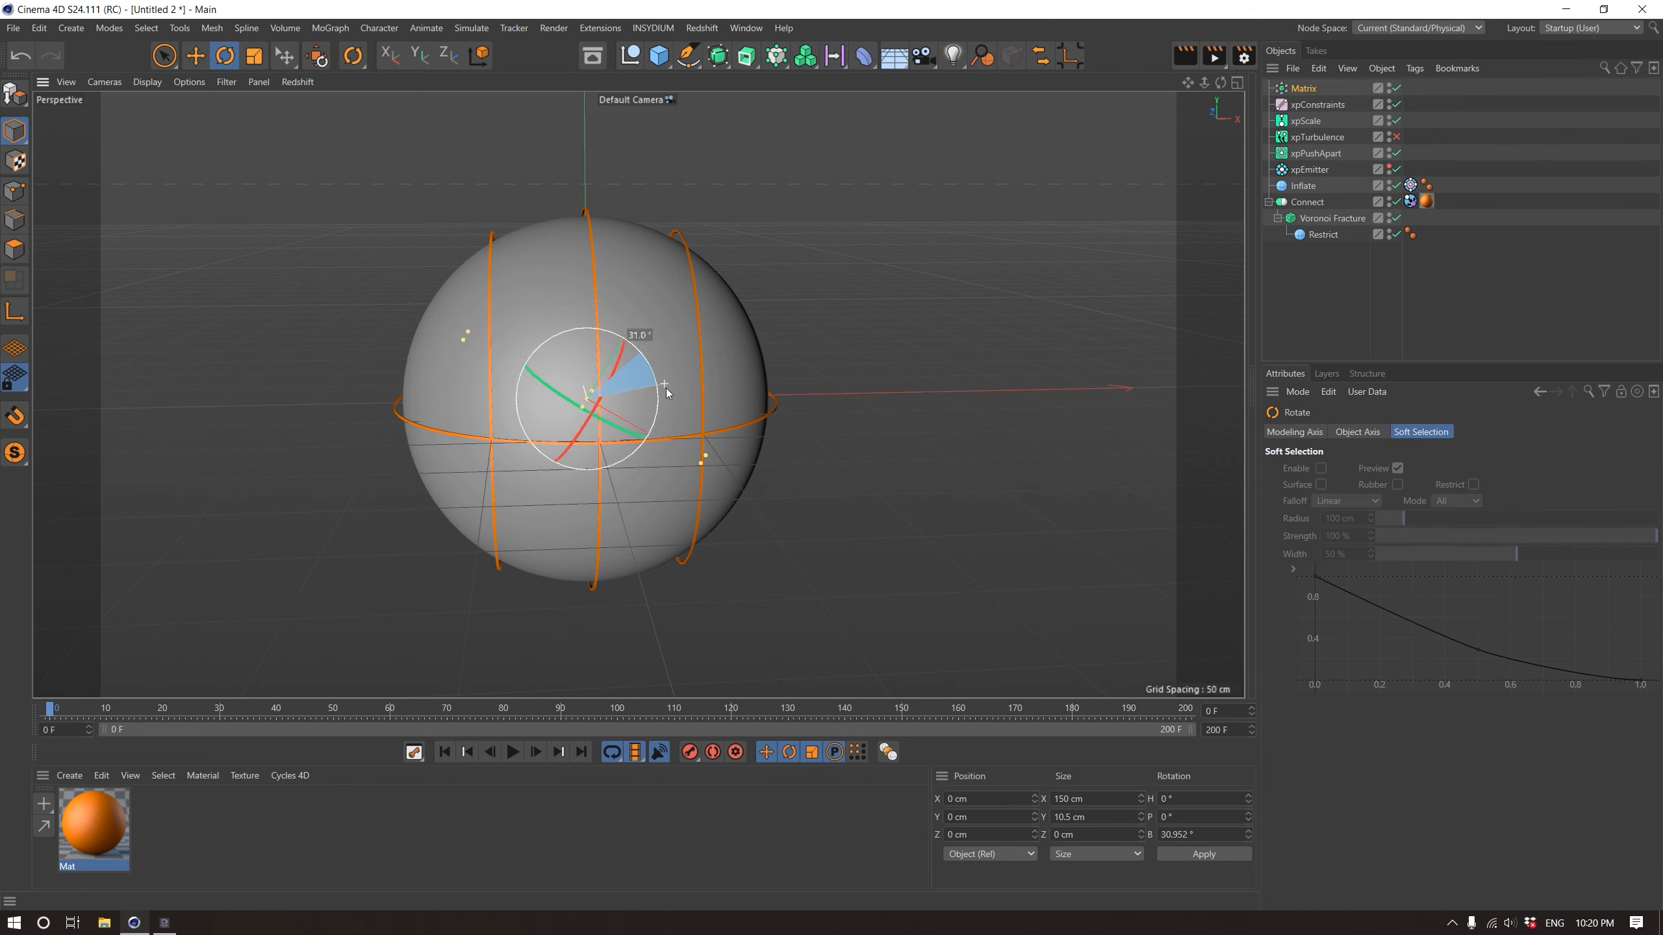
drag(667, 391, 758, 408)
Set the Matrix's Z count to 2, preview the simulation with the rotated fracture pattern, and return to frame 0
click(1303, 90)
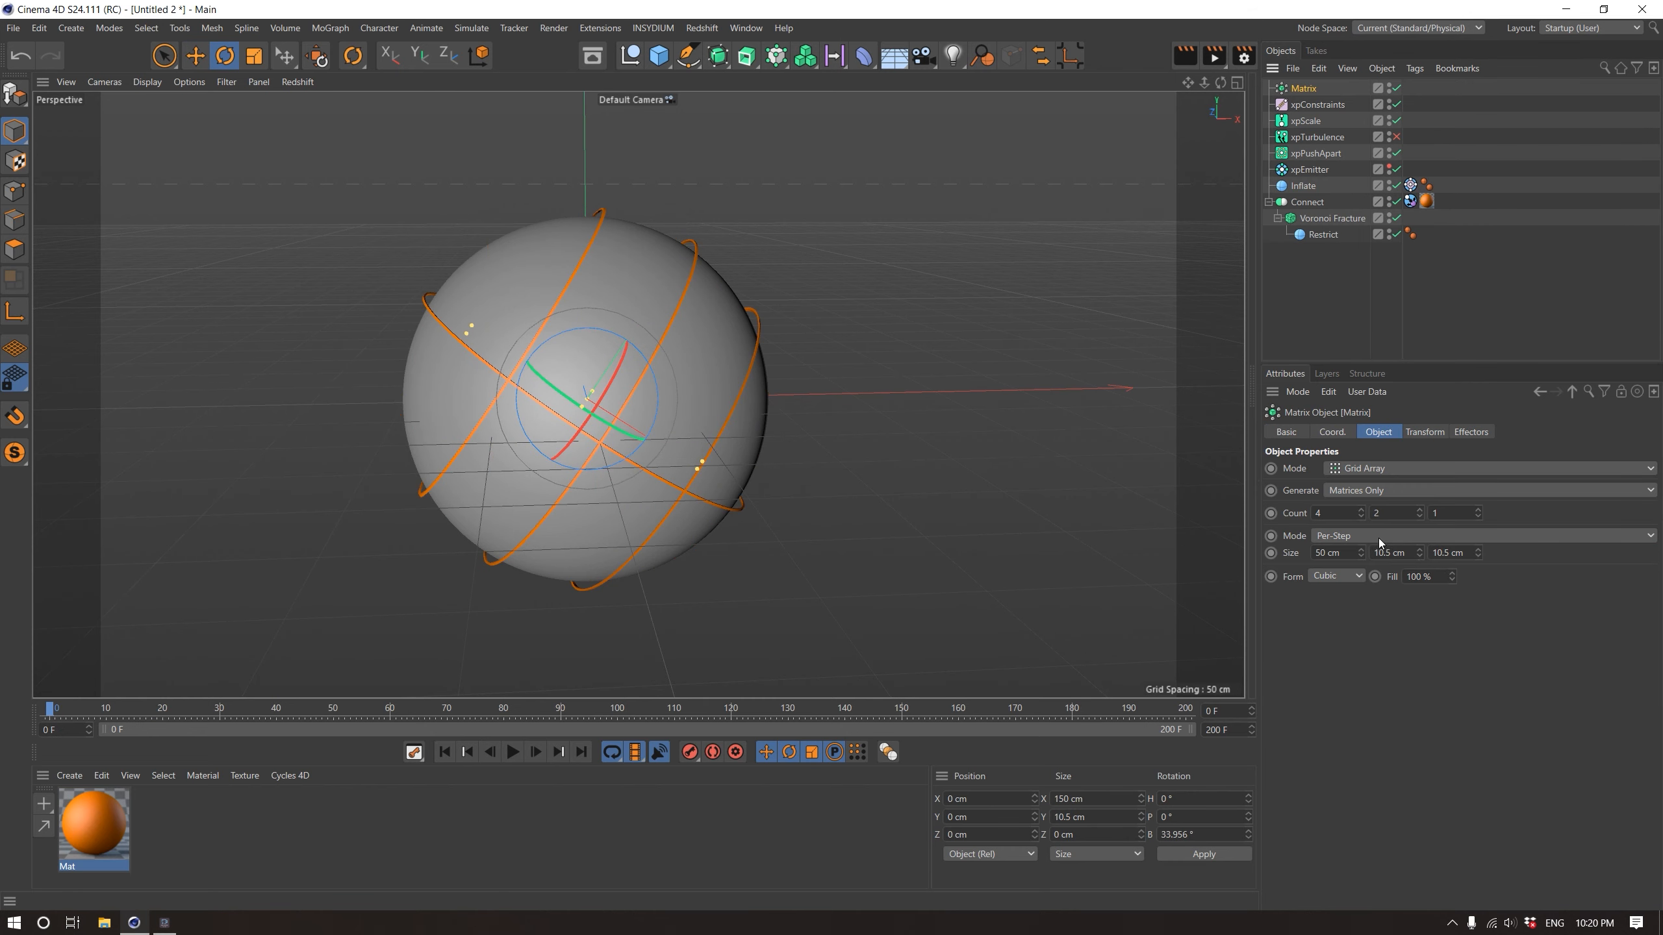
click(513, 752)
alt+drag(589, 517, 609, 459)
click(513, 754)
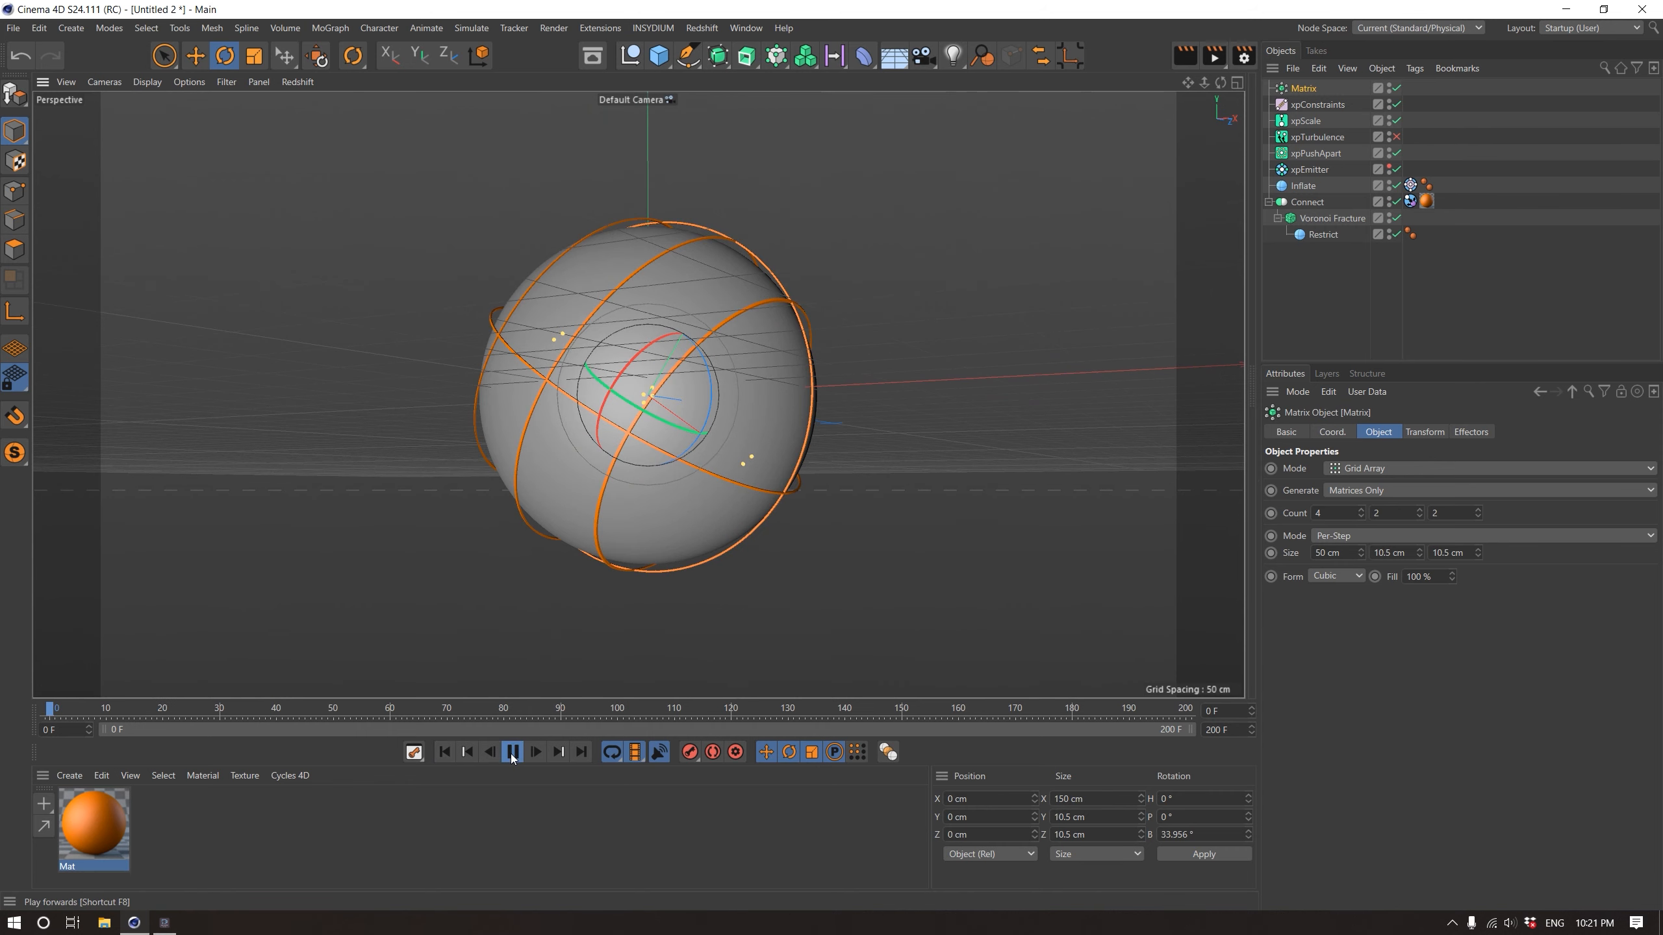
click(512, 753)
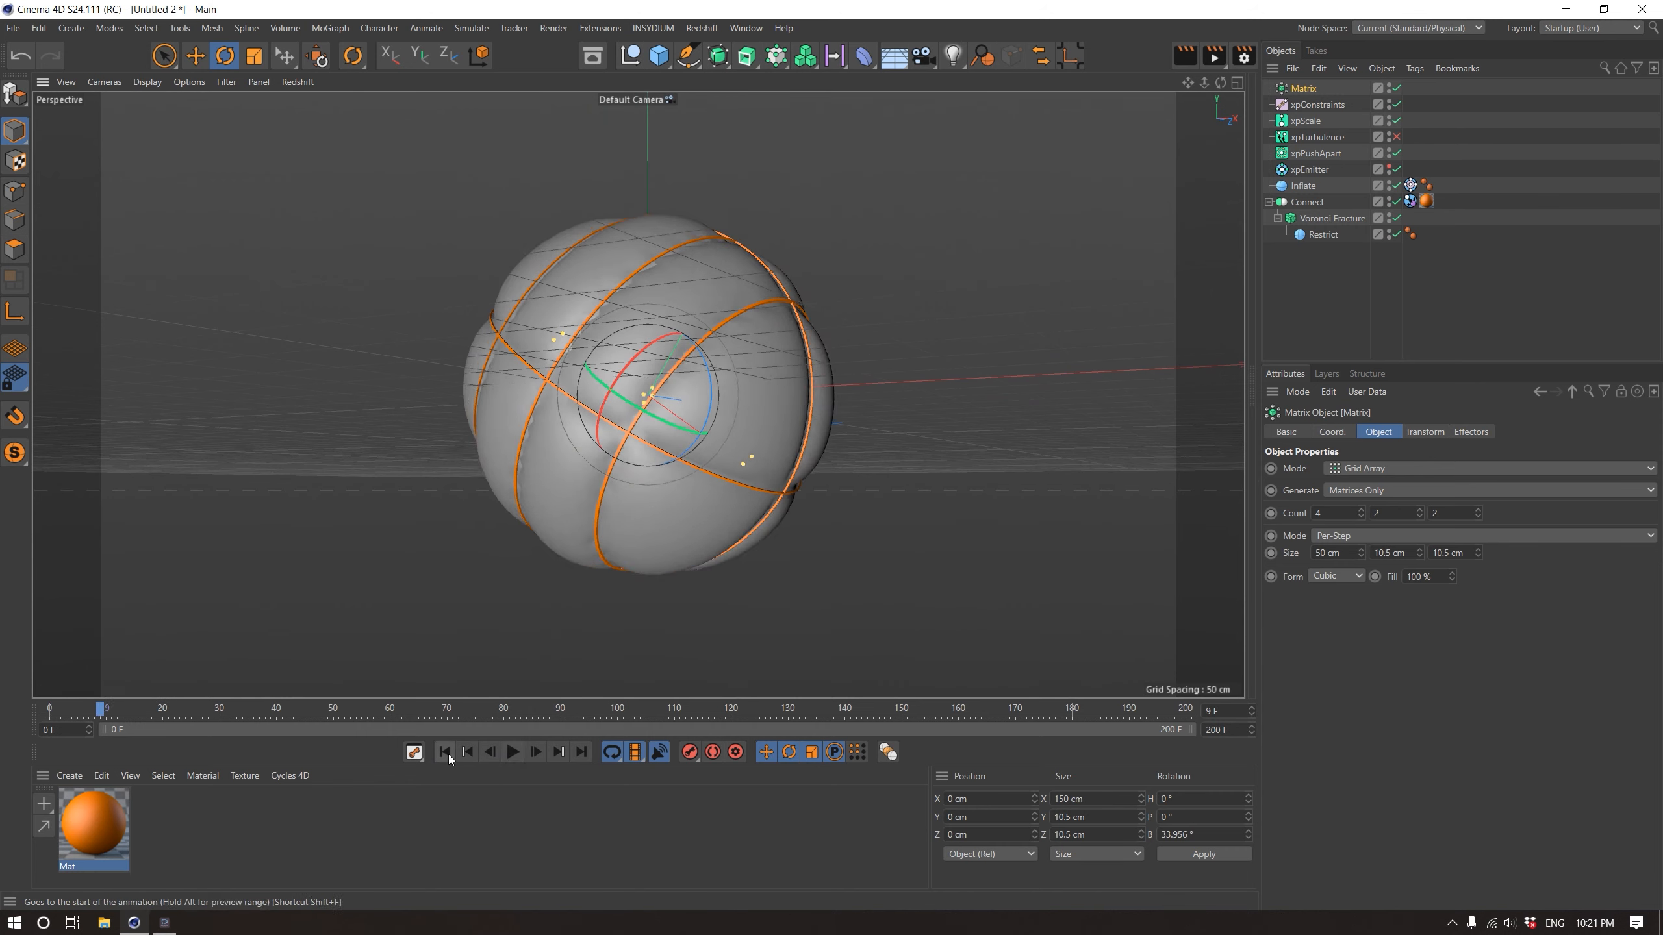
click(444, 754)
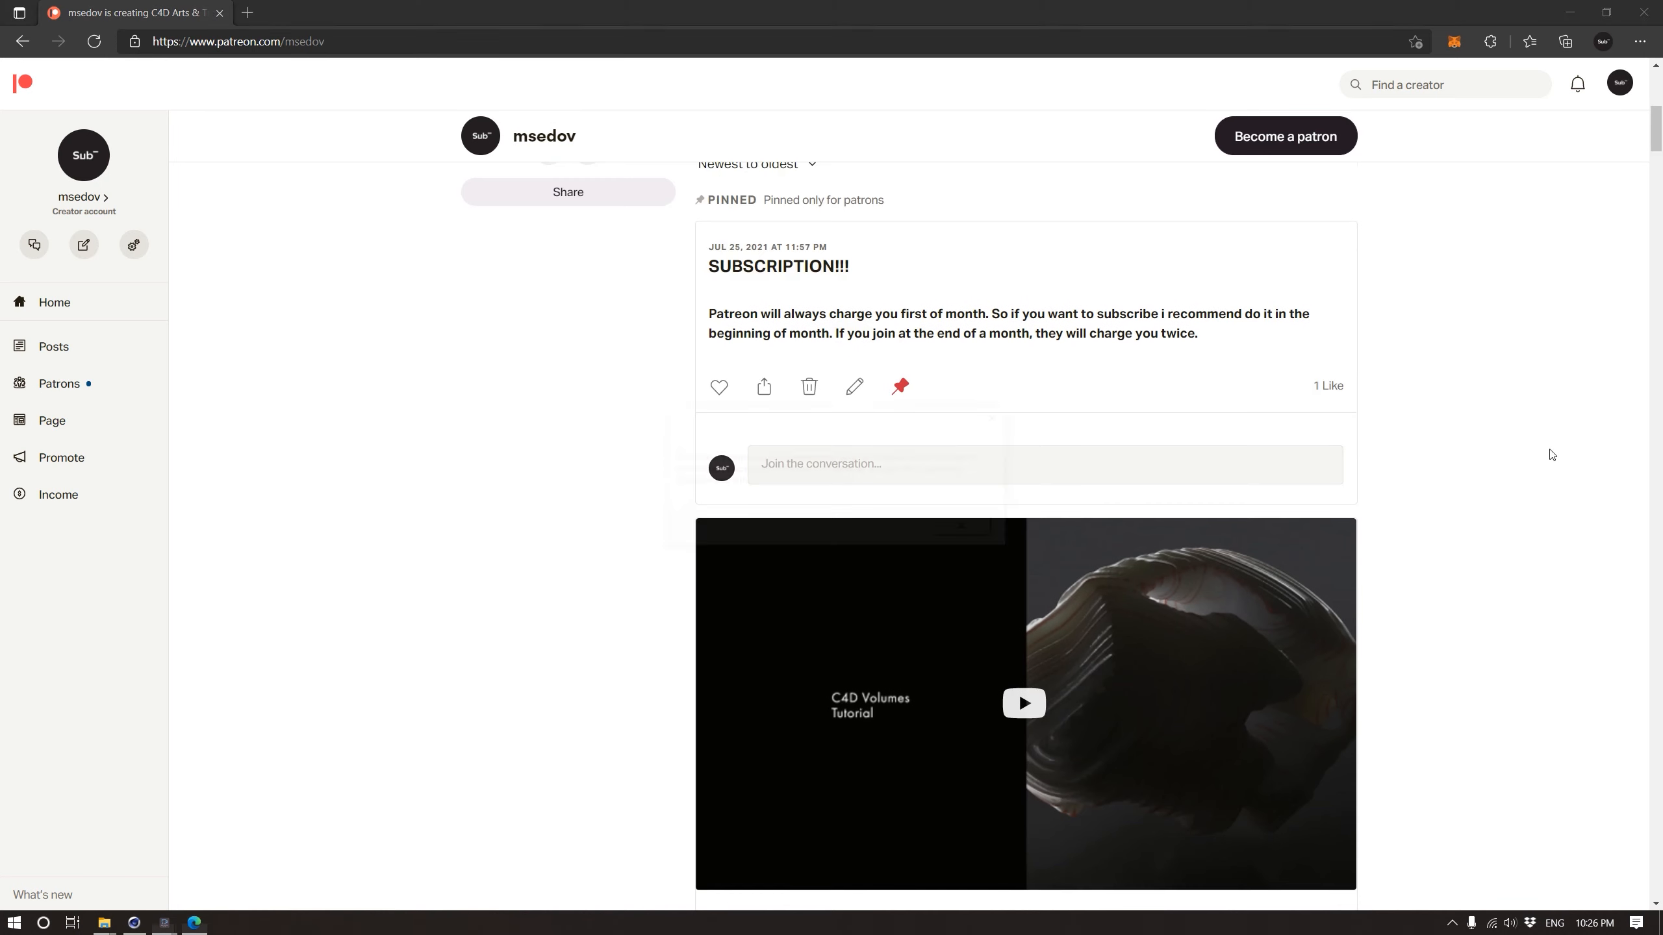
Switch to the creator's Patreon page in the browser and look through the posts with tutorials, teasers and project files
scroll(1518, 379, down, 2)
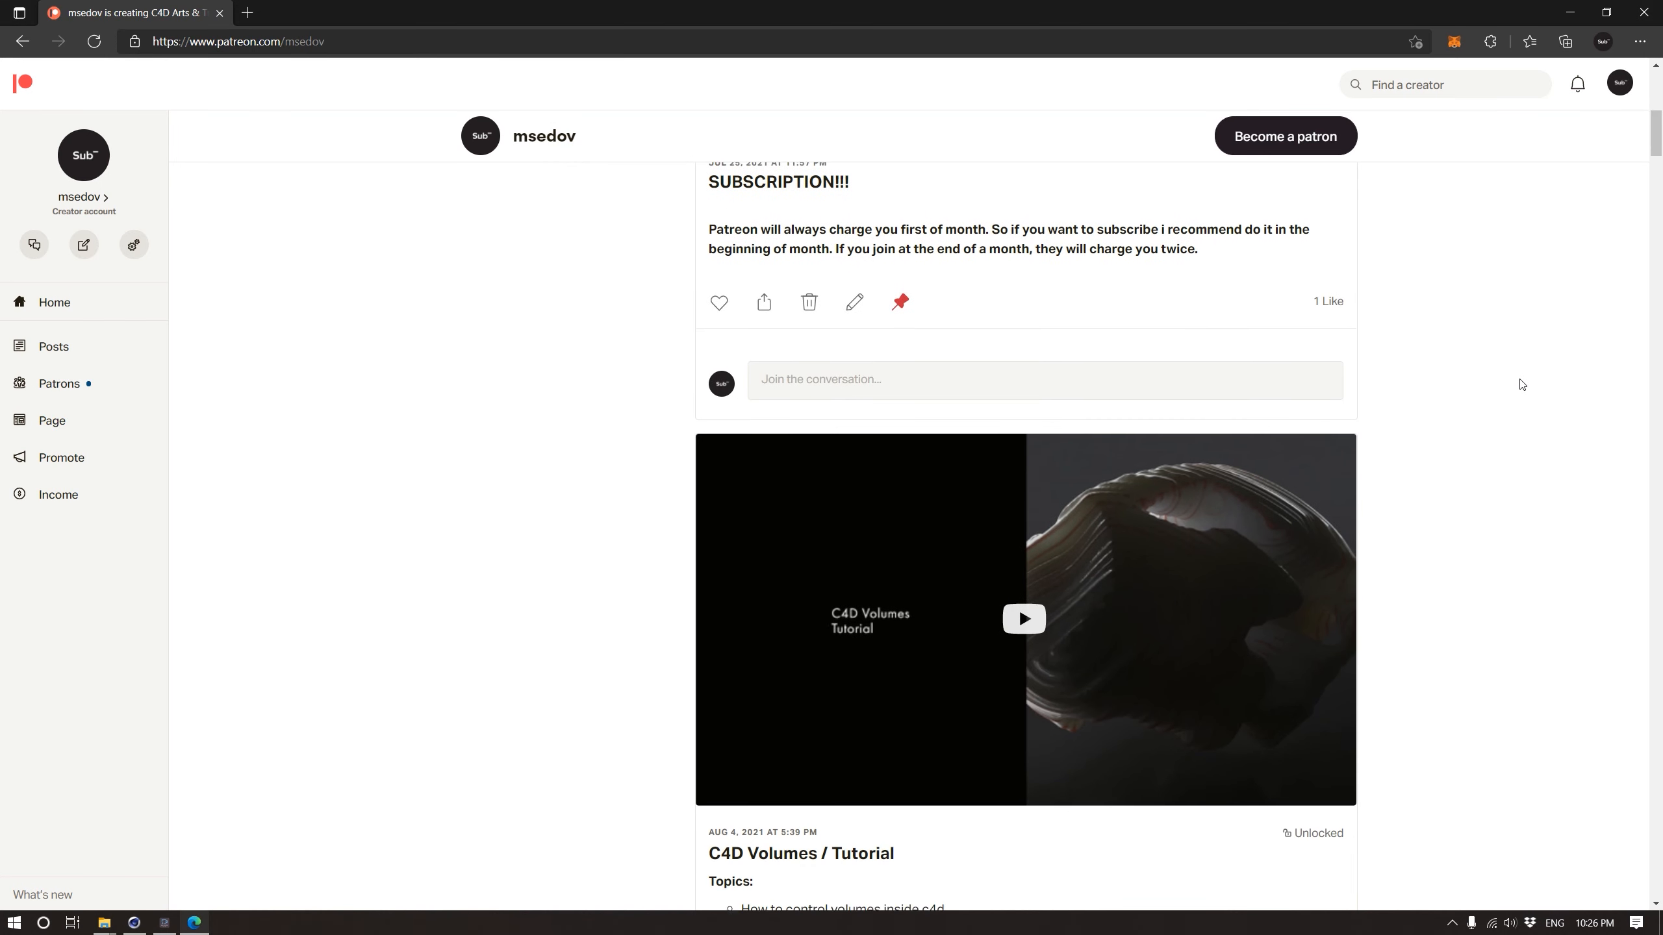
scroll(1522, 384, up, 2)
scroll(1521, 385, down, 7)
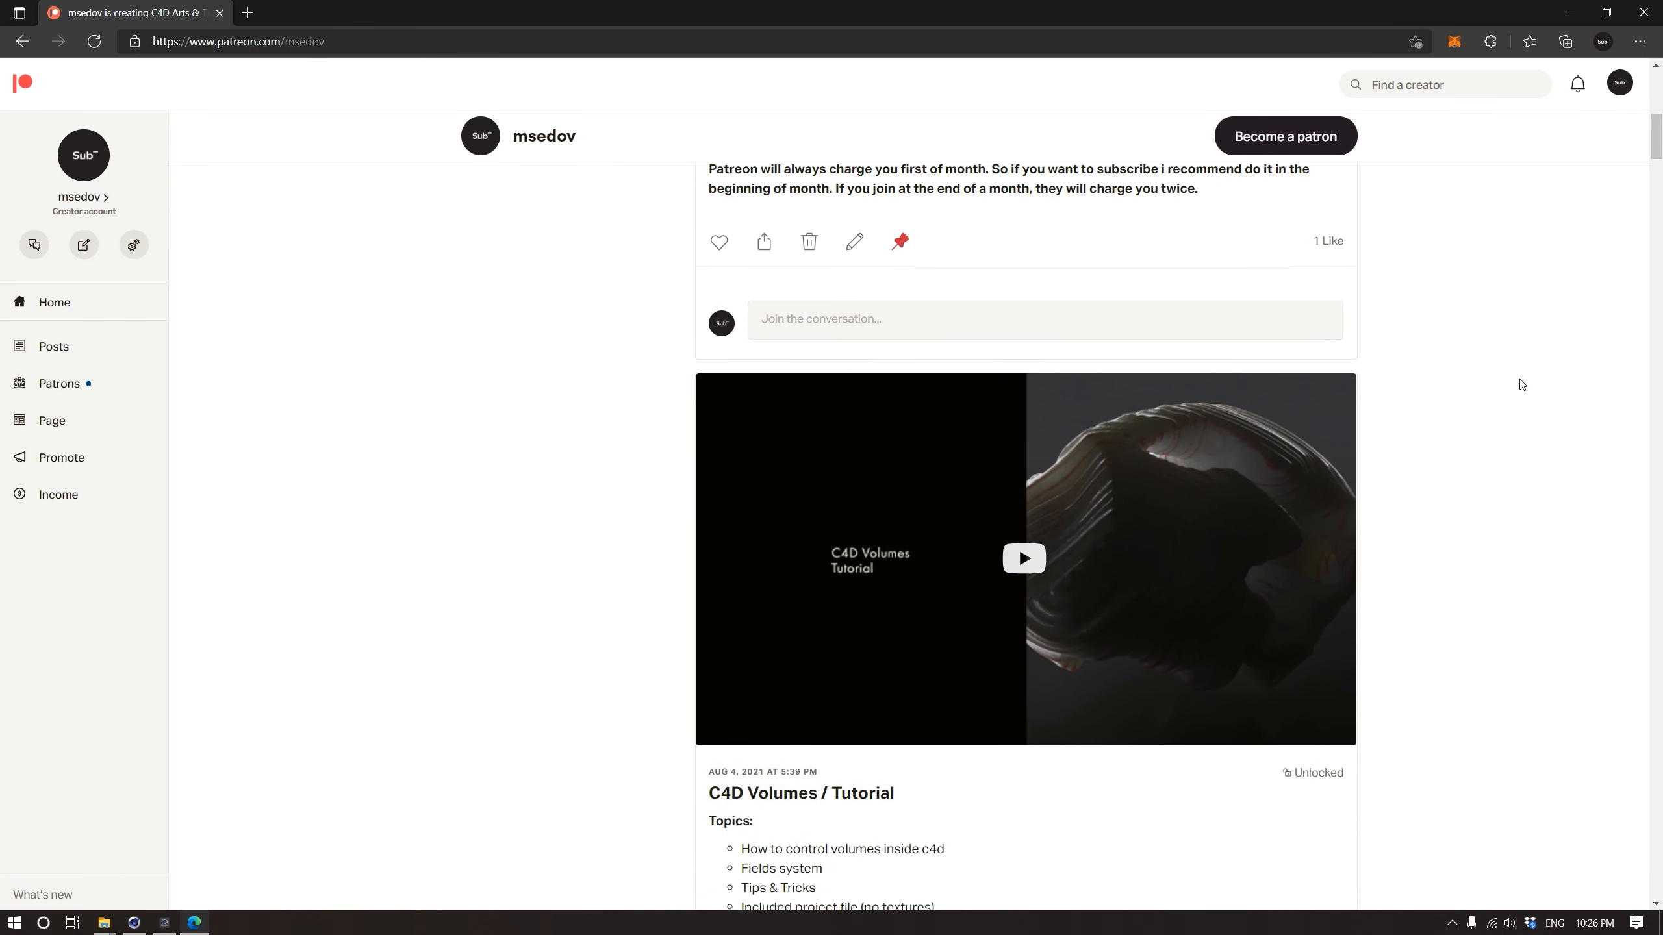
scroll(1522, 384, down, 14)
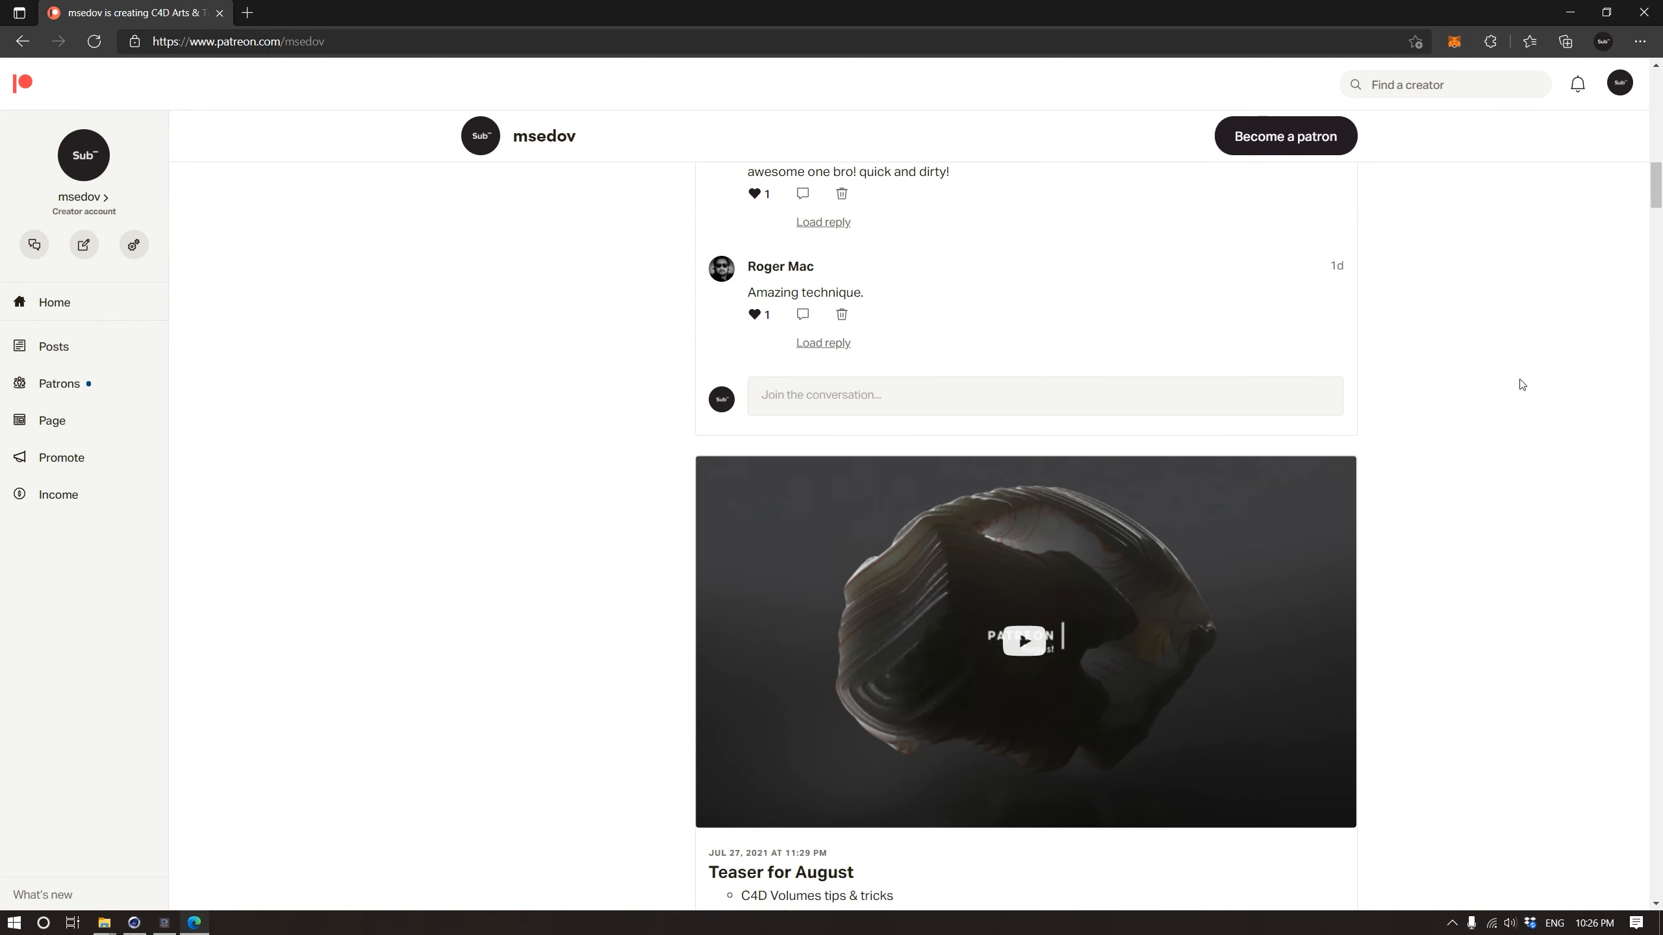
scroll(1521, 384, down, 8)
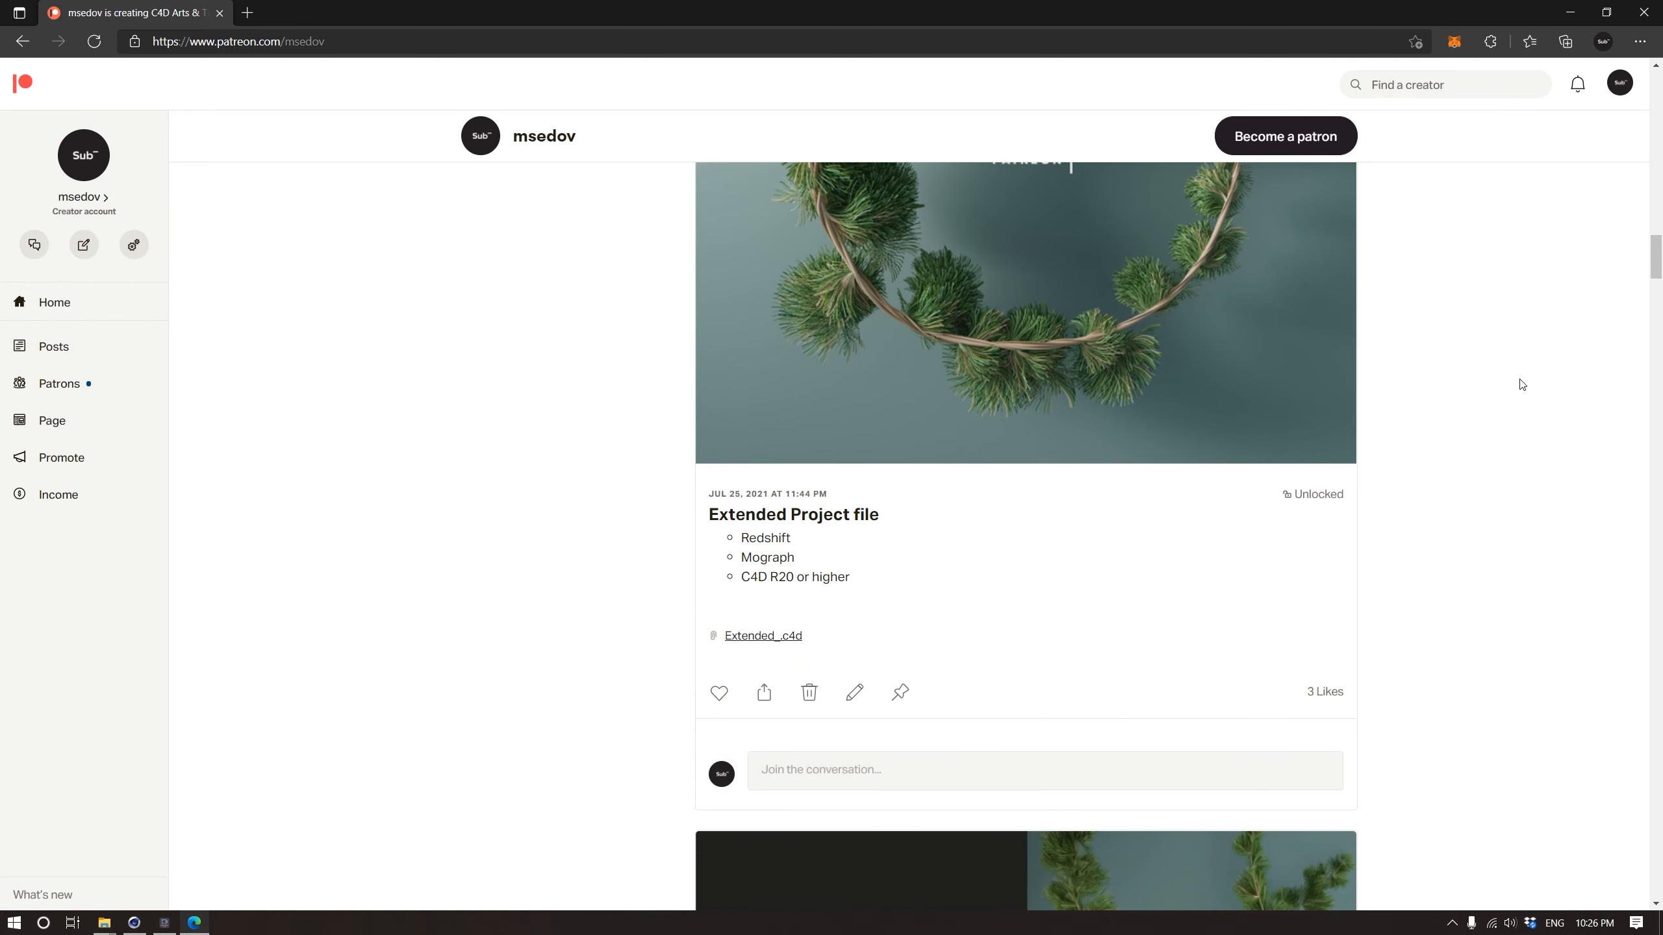
scroll(1521, 385, up, 6)
scroll(1521, 385, down, 8)
scroll(1520, 384, down, 5)
scroll(1365, 494, up, 1)
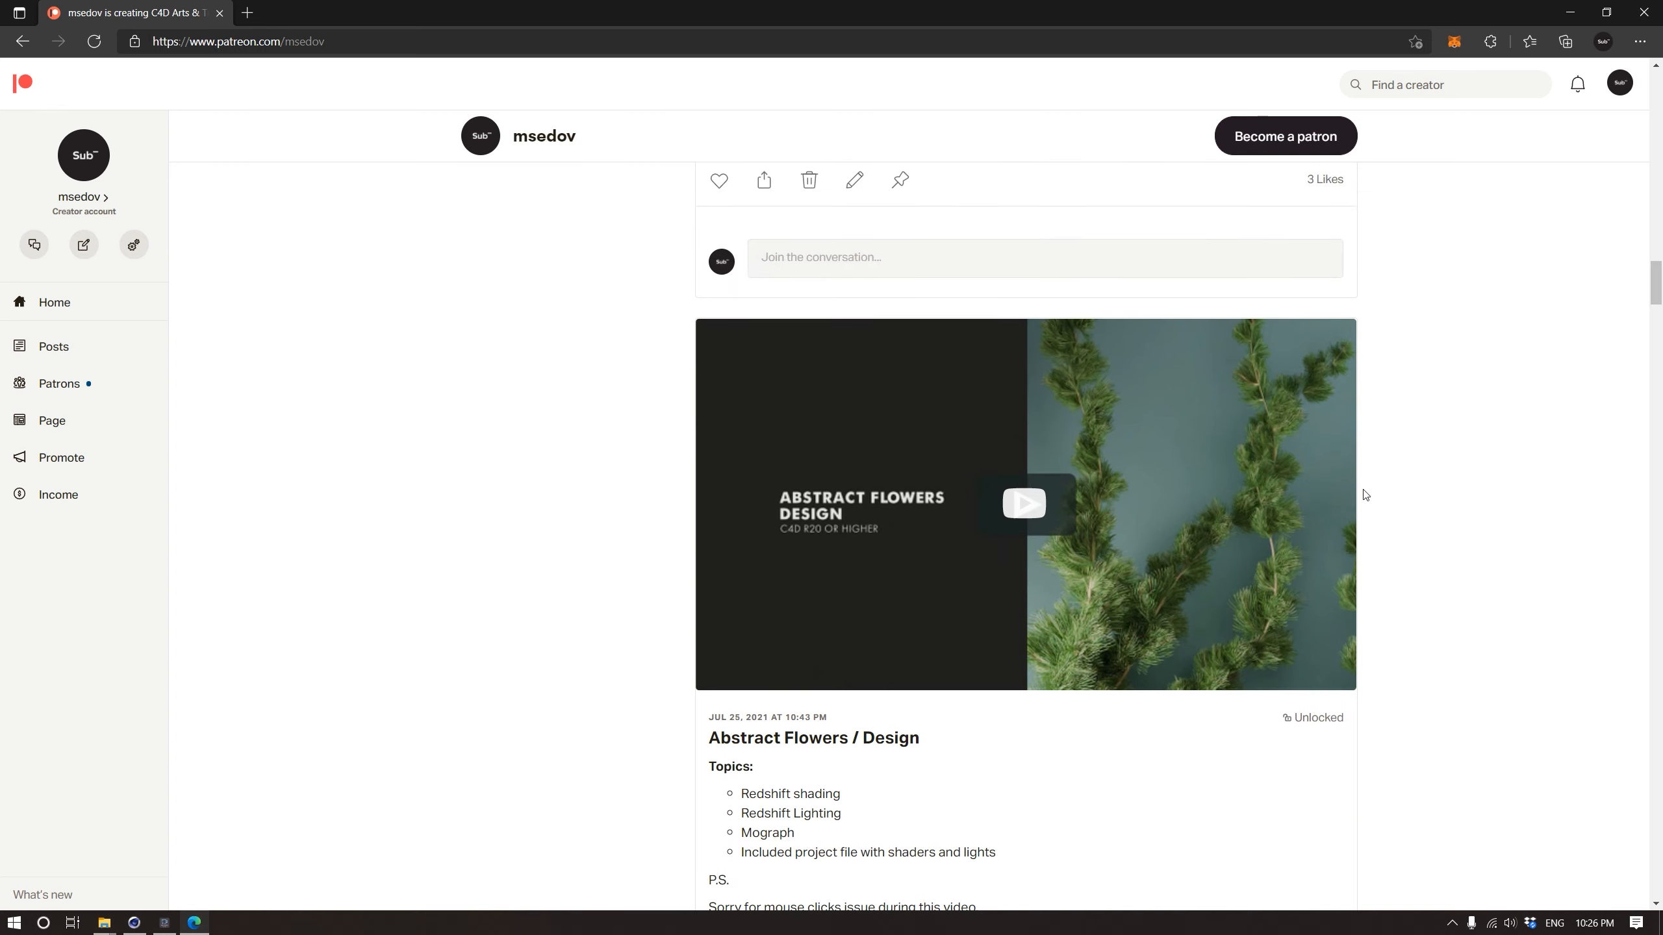
scroll(1478, 492, down, 4)
scroll(1478, 492, down, 5)
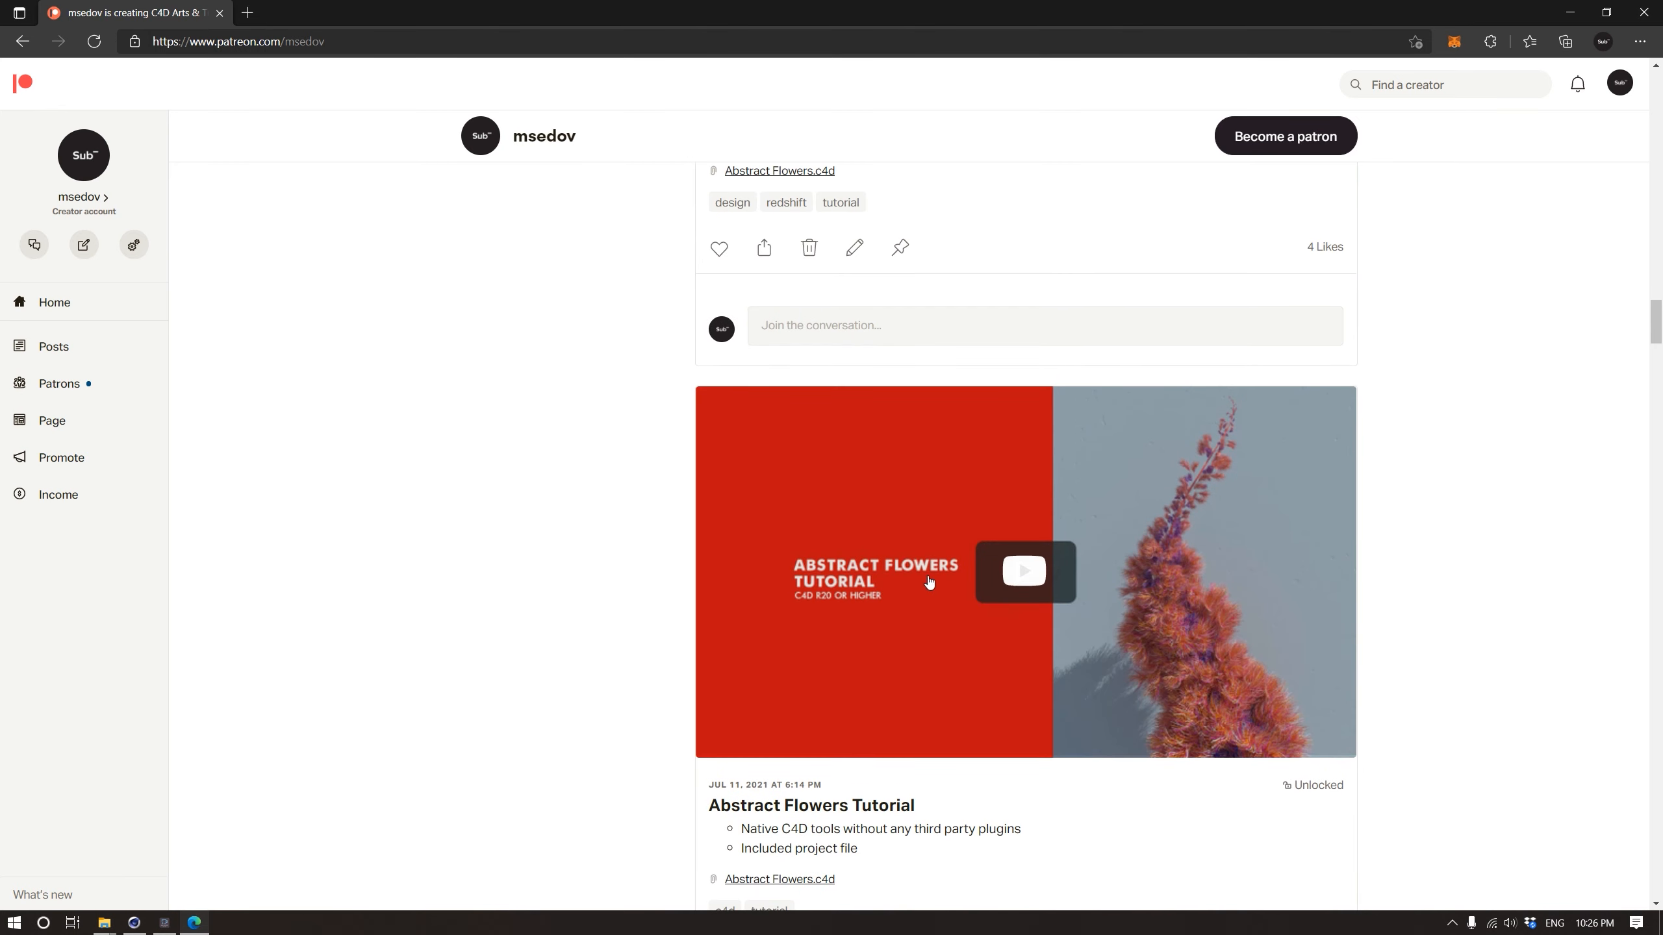
scroll(1451, 531, down, 11)
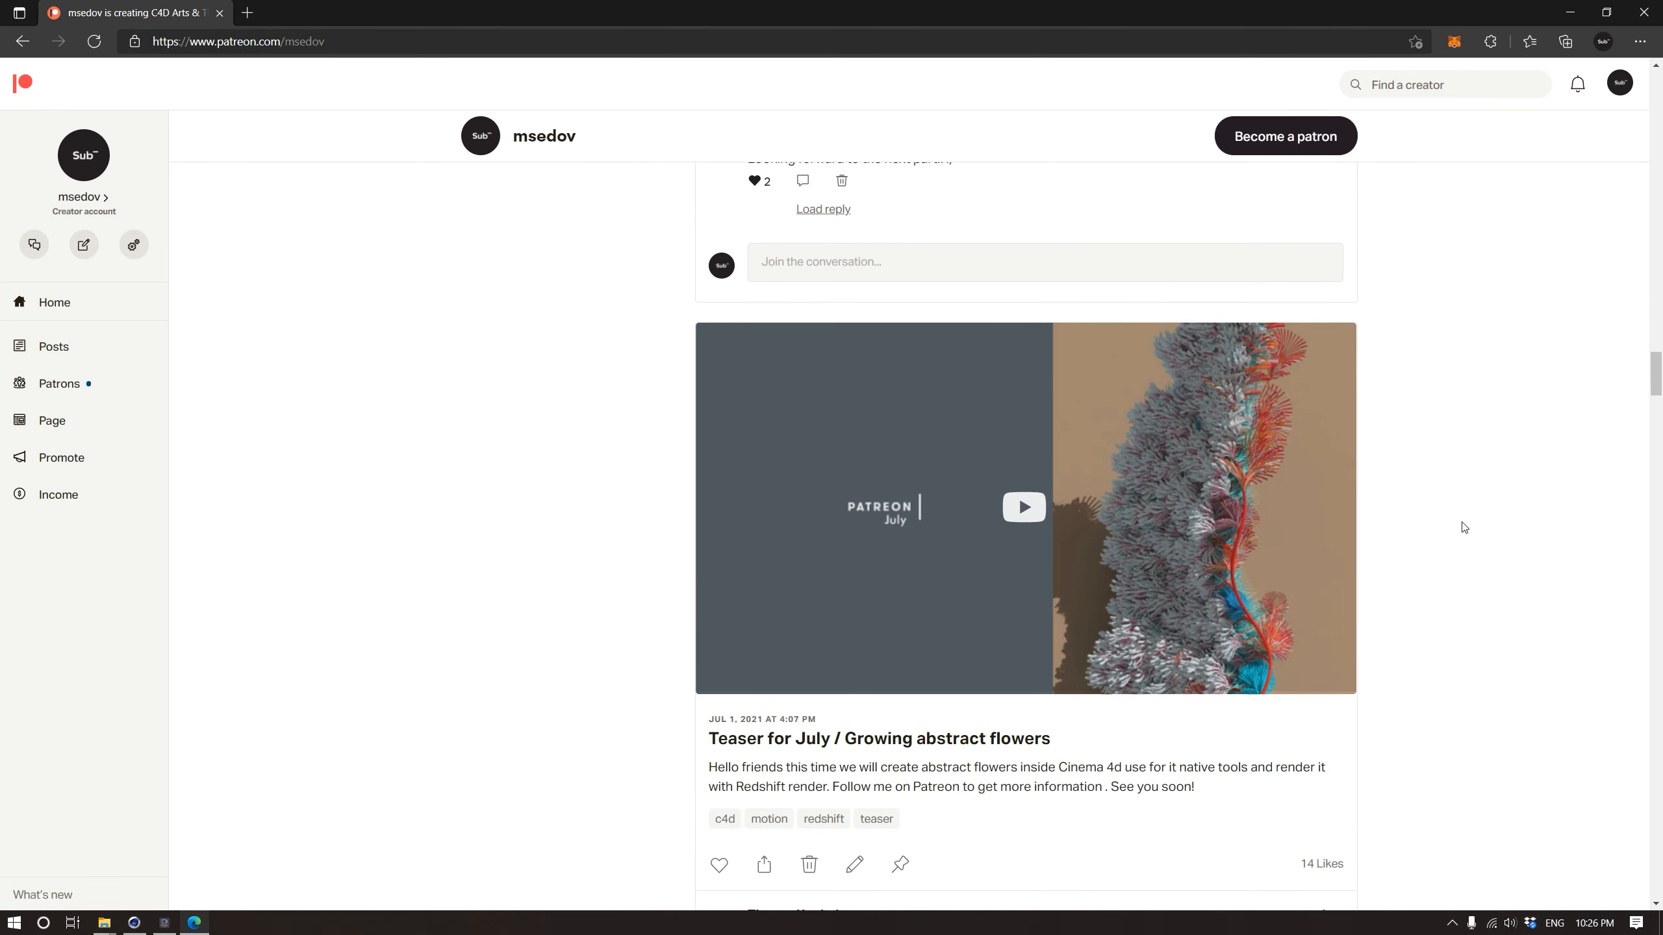
scroll(1466, 527, down, 12)
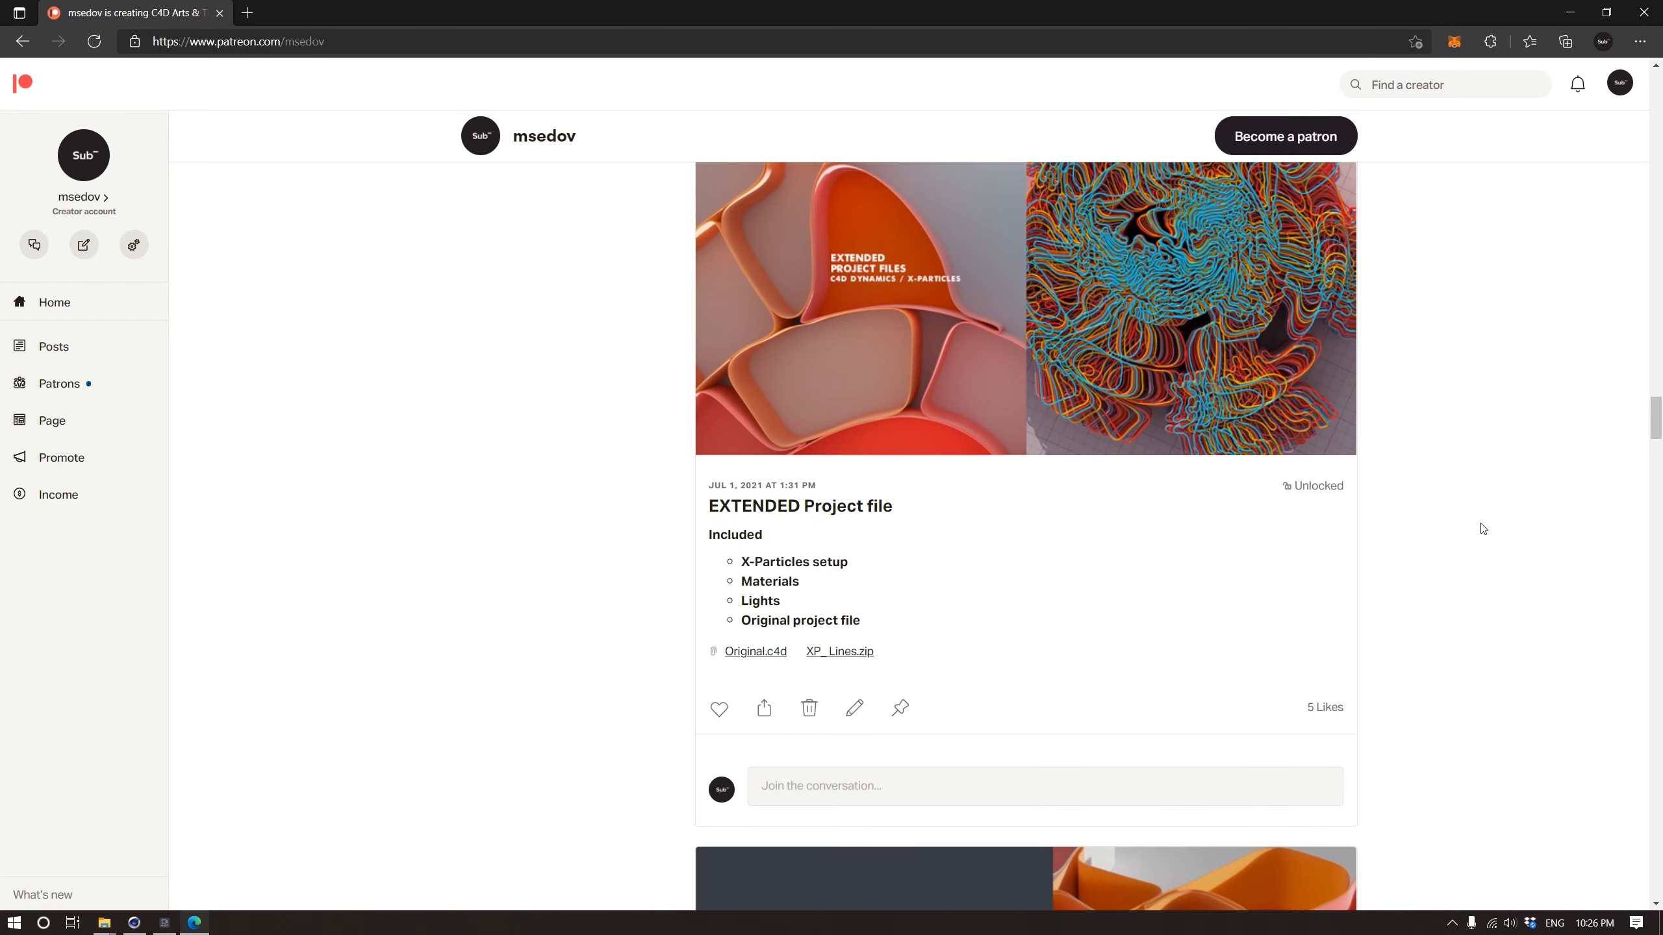
scroll(1480, 526, up, 3)
scroll(1483, 528, down, 15)
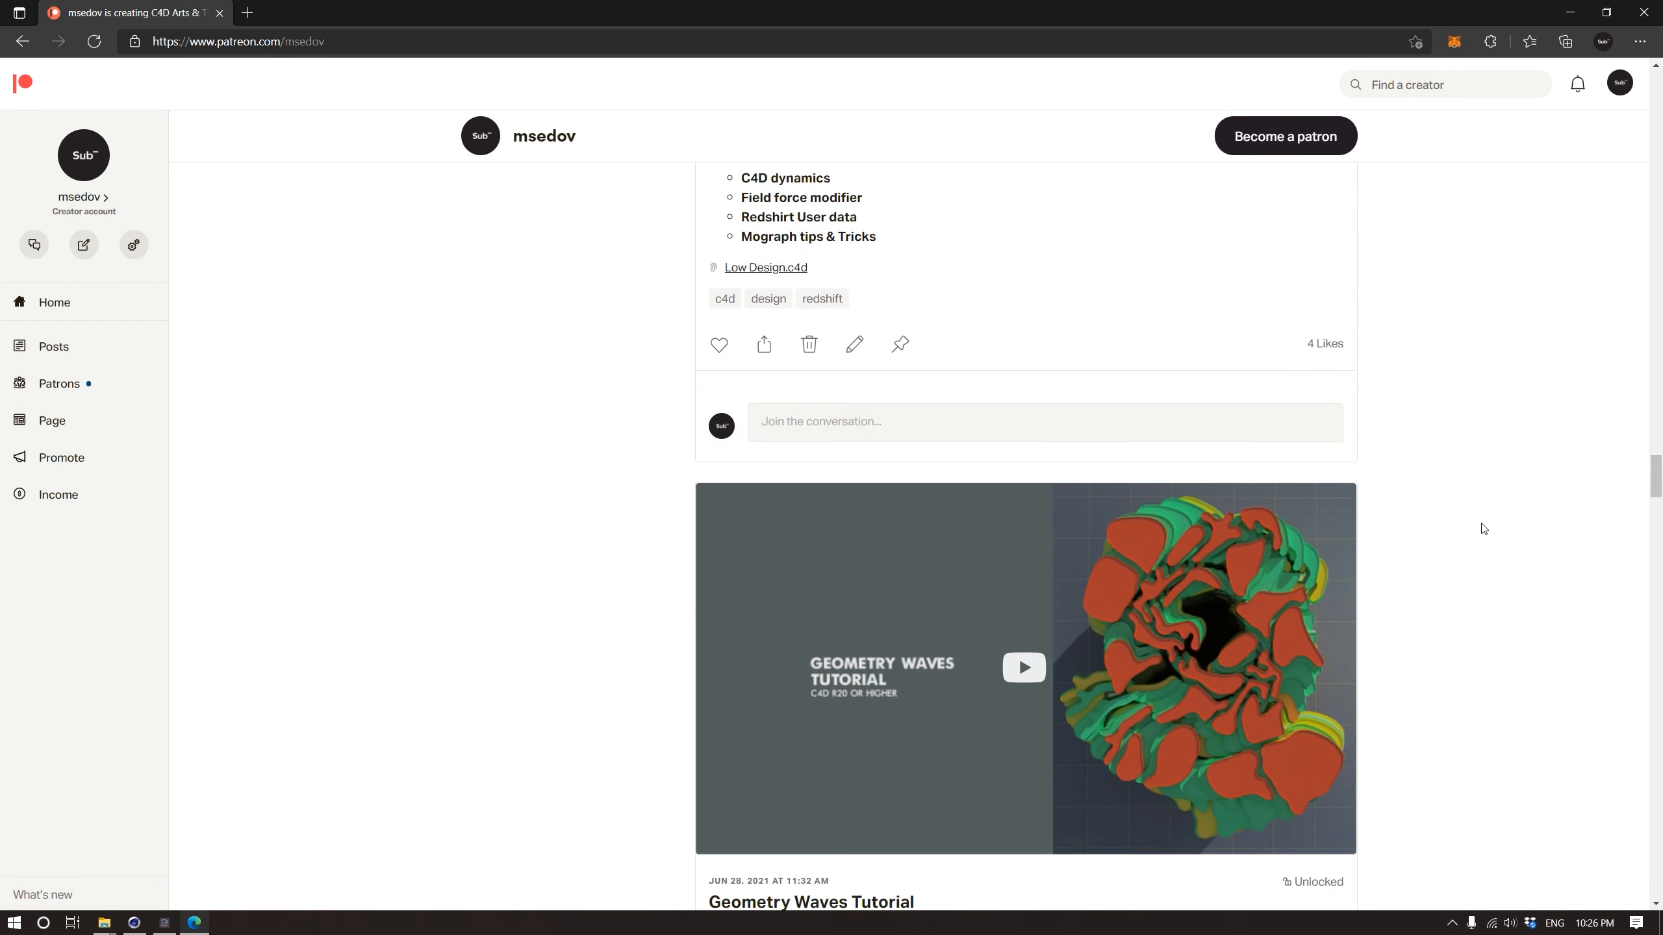
scroll(1482, 528, down, 20)
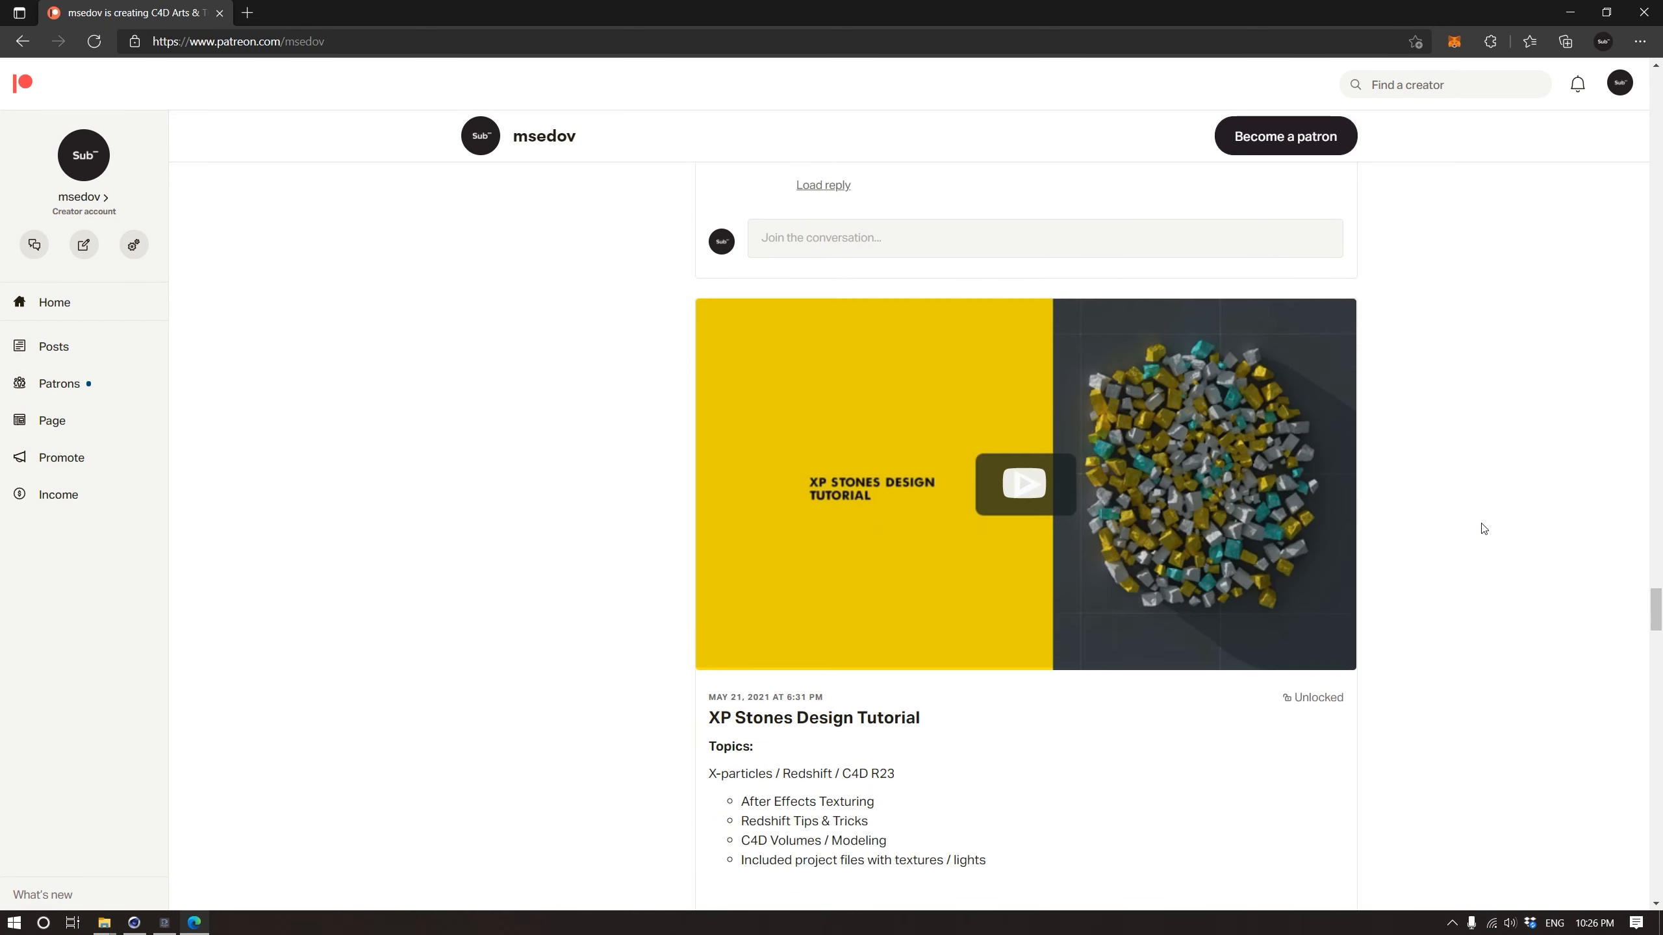